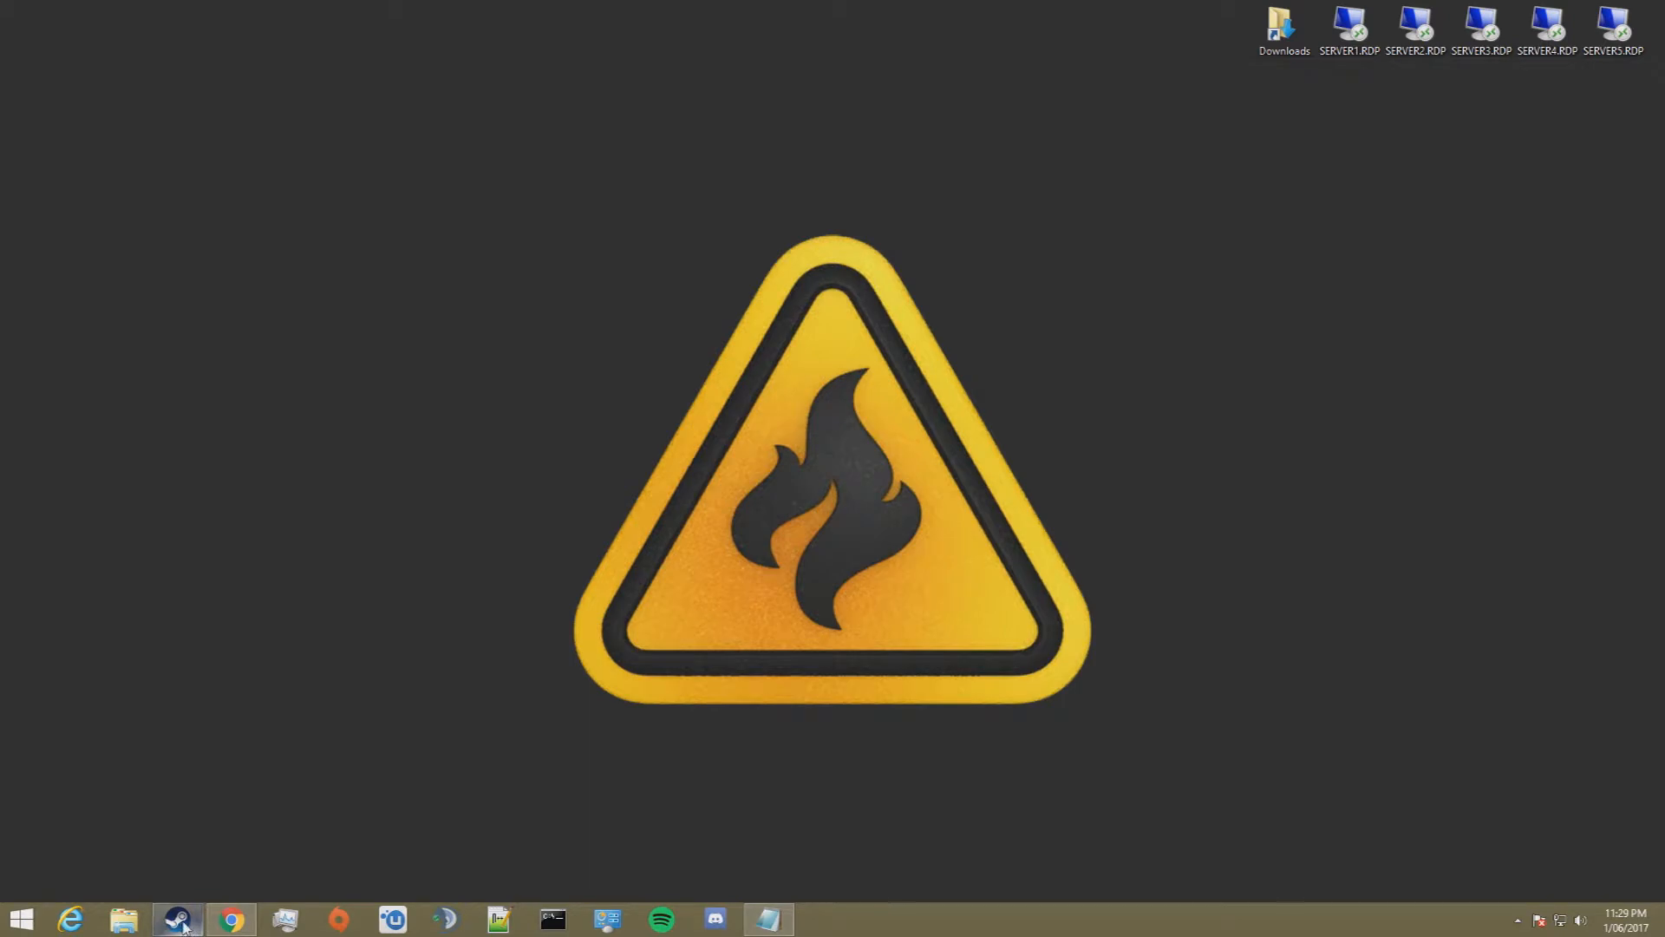
Step: Open the local game files folder of Unturned from its properties in the Steam library
right_click(35, 717)
click(59, 700)
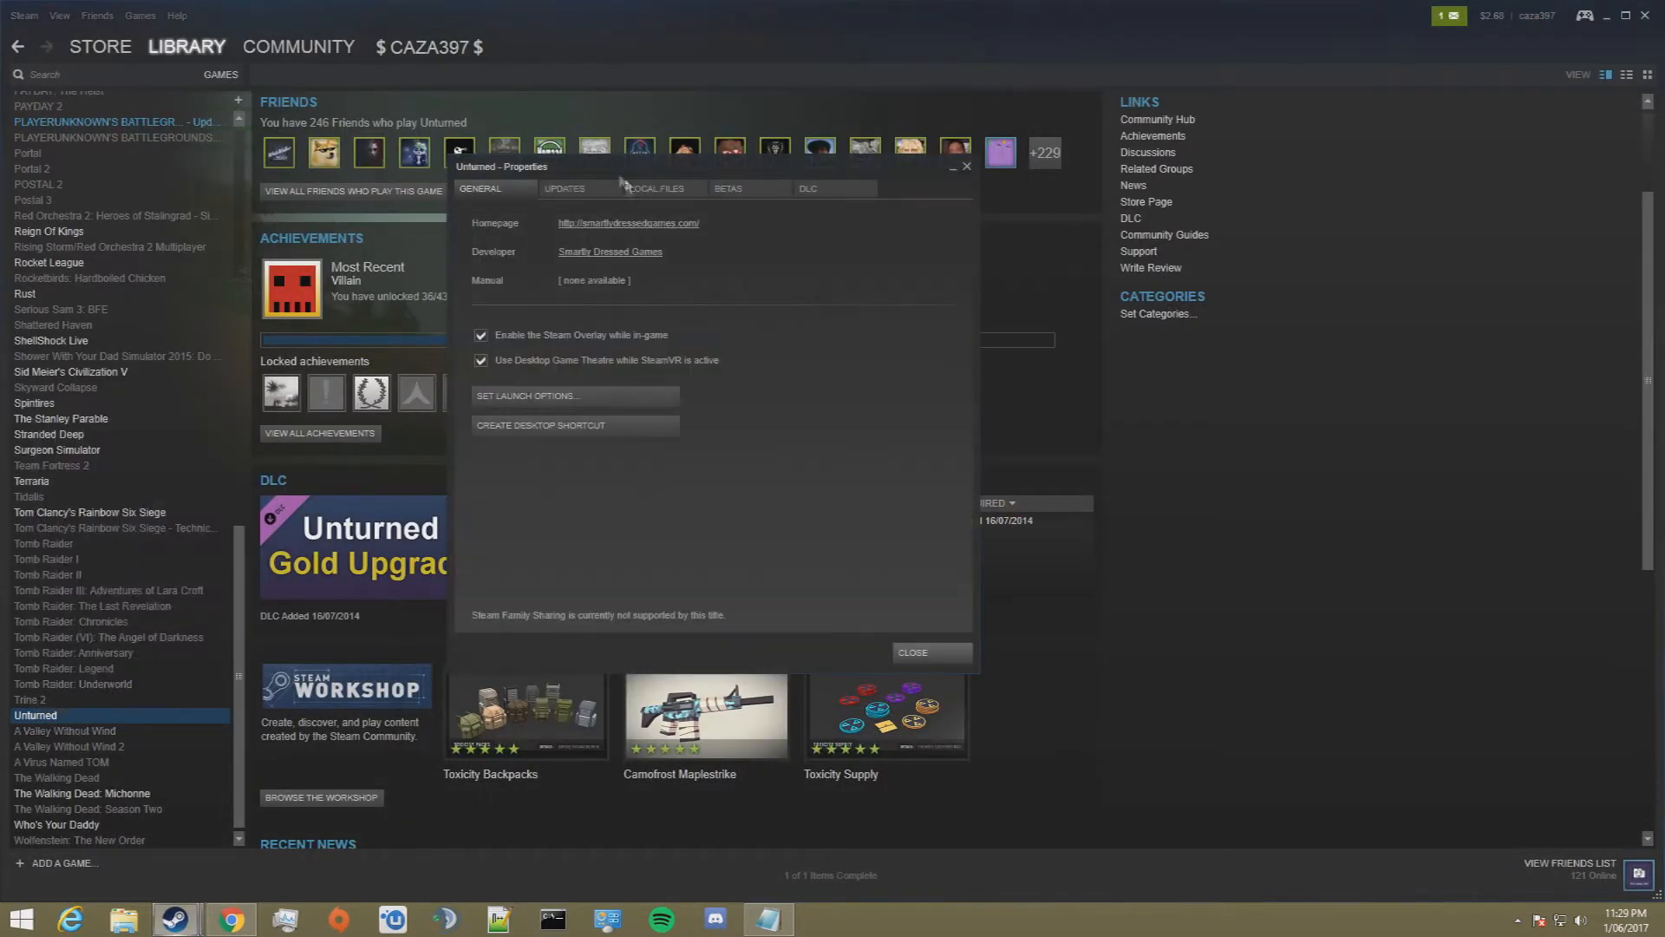
click(659, 191)
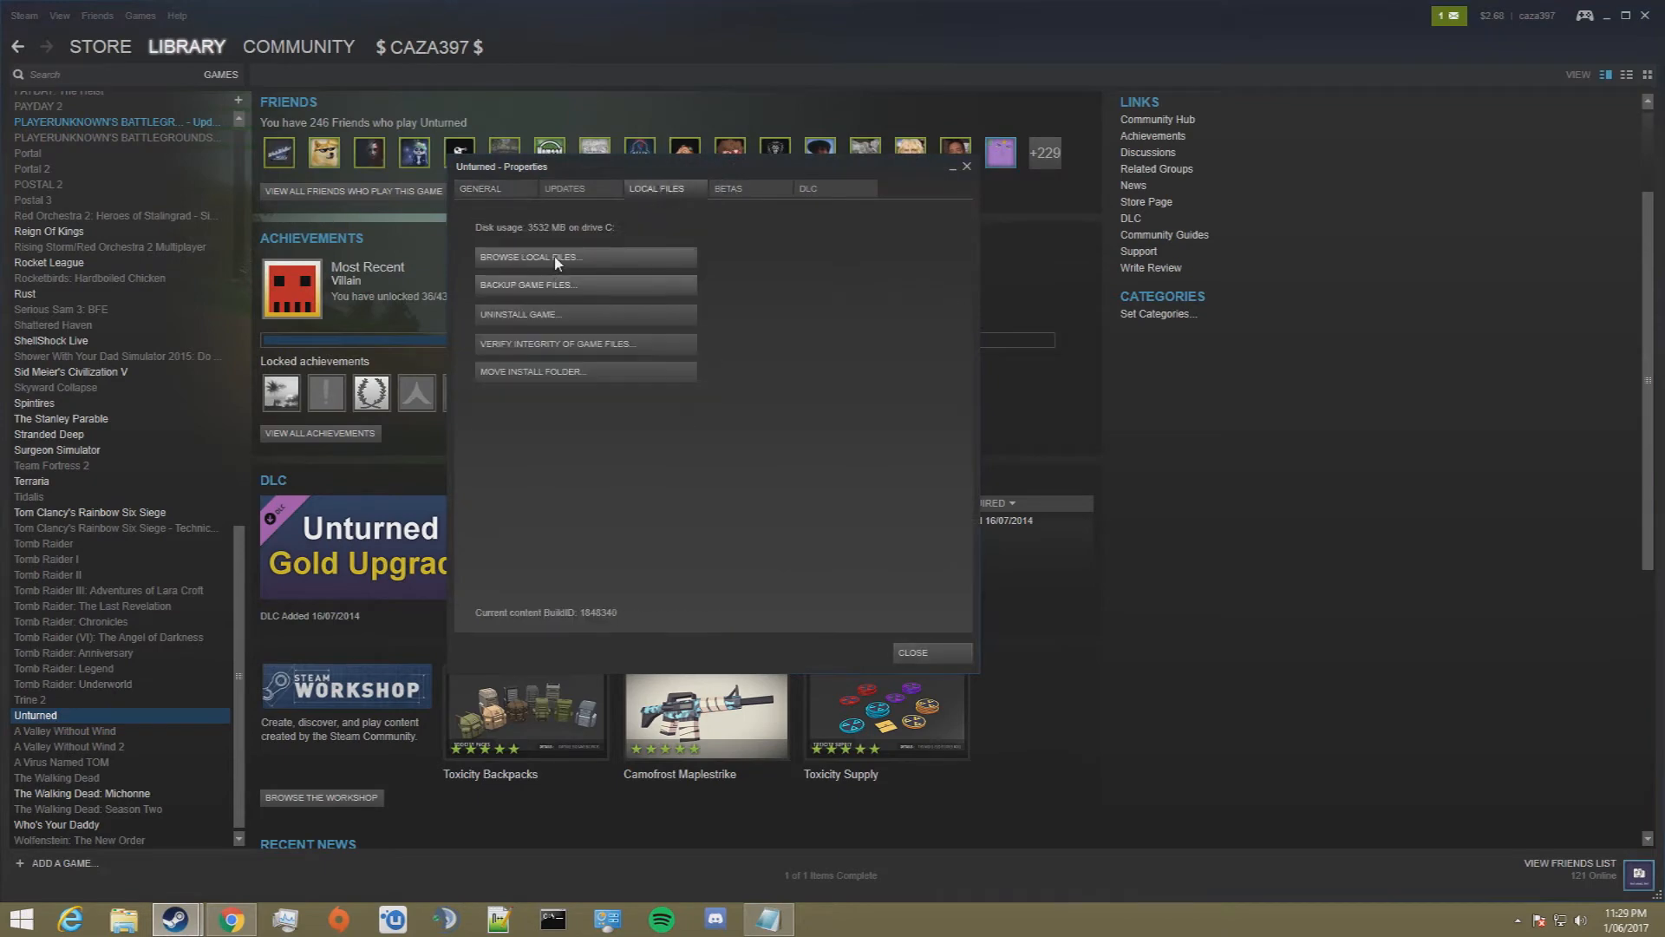
click(529, 257)
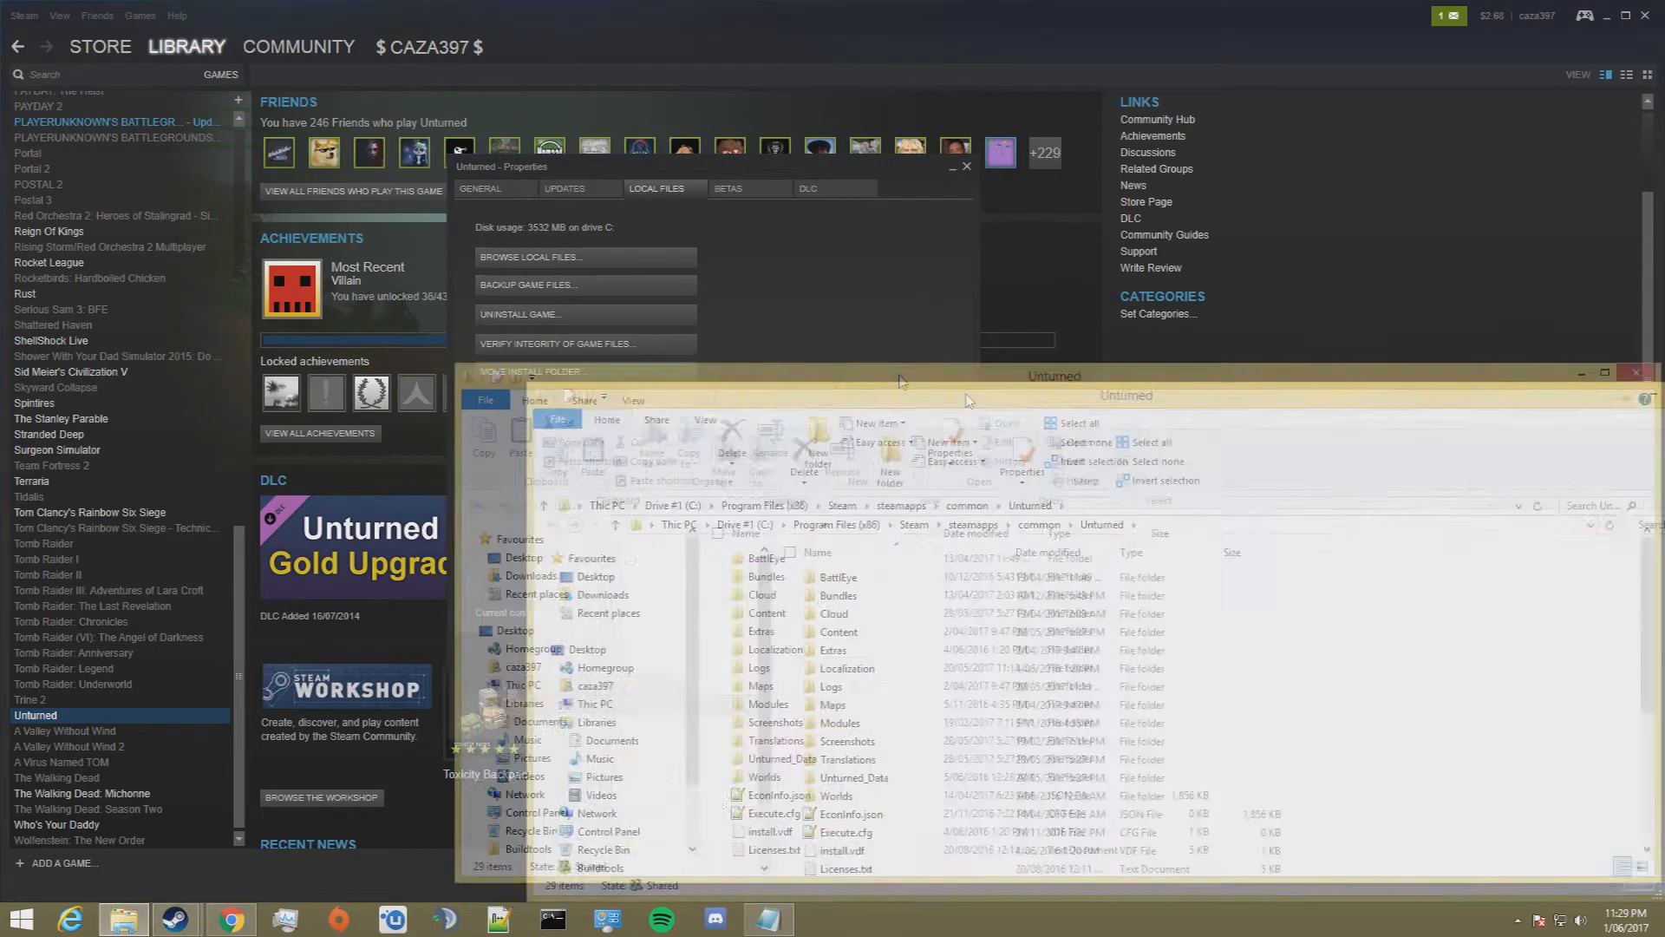
drag(1232, 282, 1030, 171)
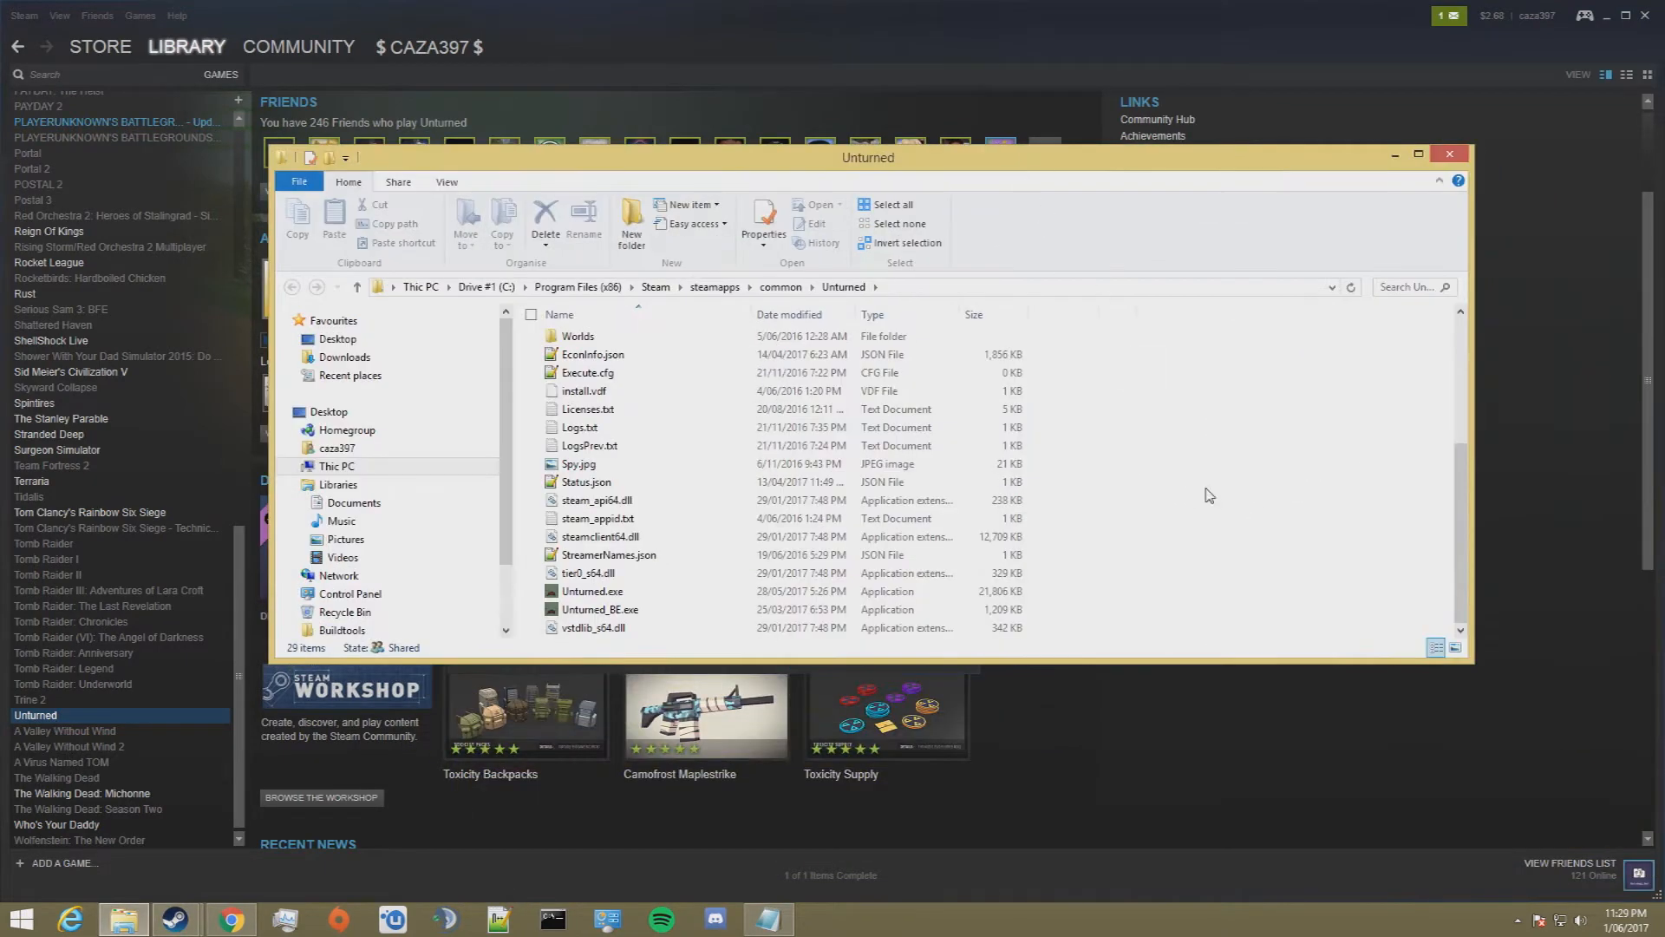
Step: Copy all files and folders in the Unturned folder, then close it and put Steam away
key(ctrl+a)
click(1449, 153)
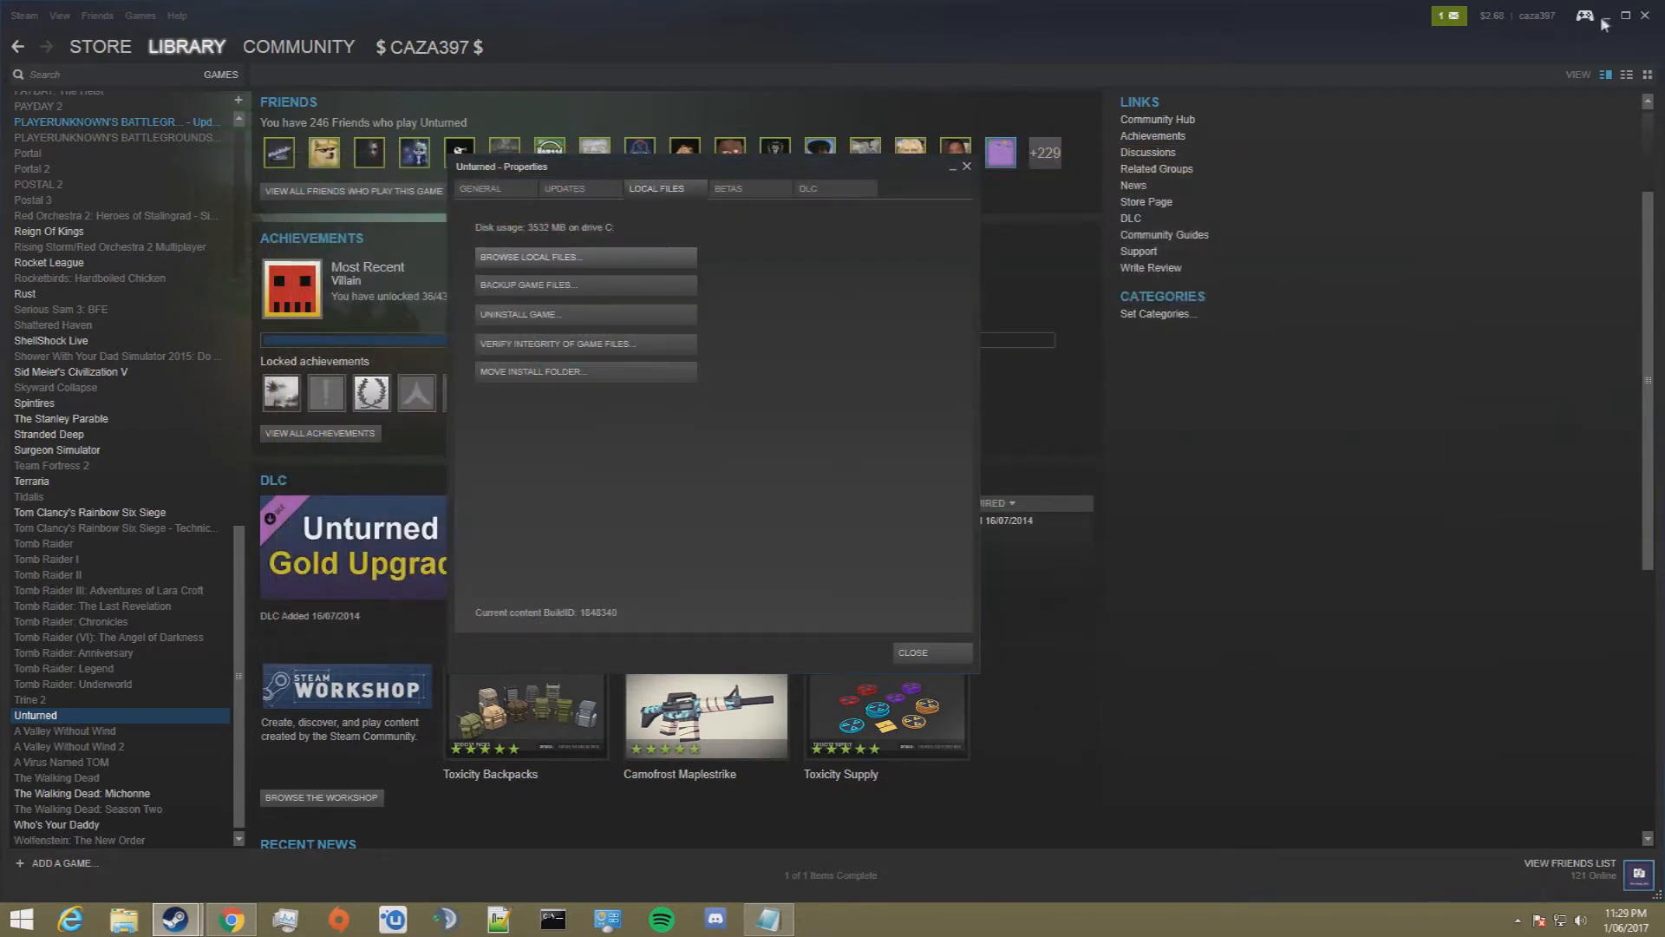
click(1606, 15)
click(968, 167)
Step: Create a desktop folder named Server and paste the copied Unturned files into it
right_click(1090, 312)
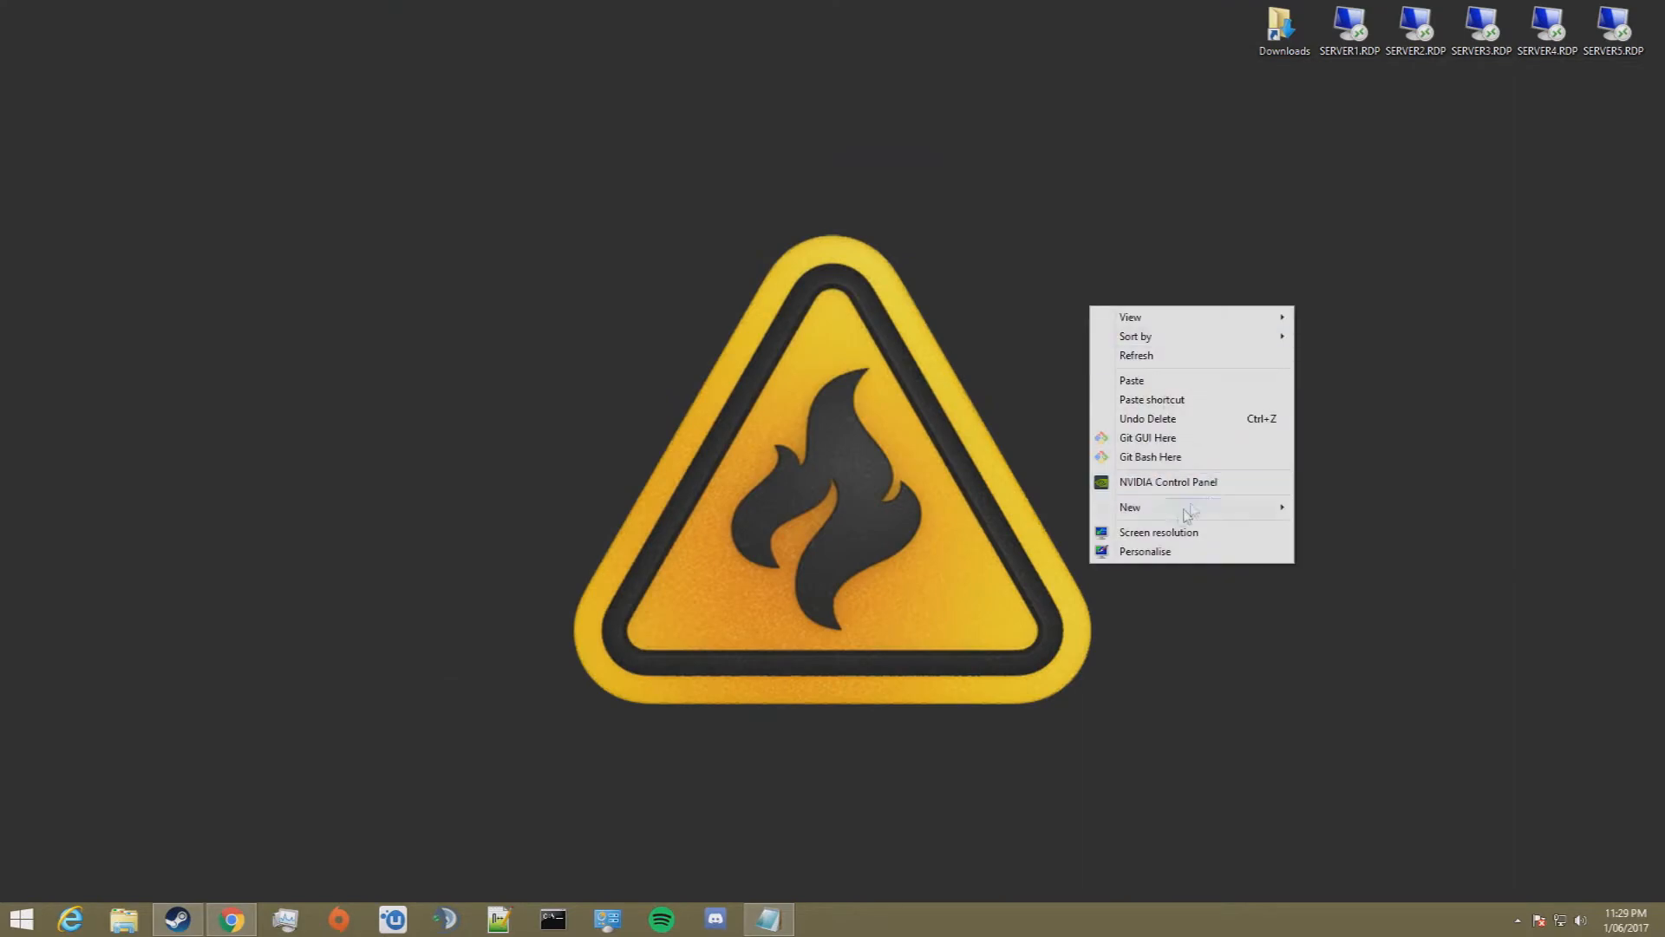
mouse_move(1176, 508)
click(1336, 507)
text(Server)
key(Return)
double_click(1086, 355)
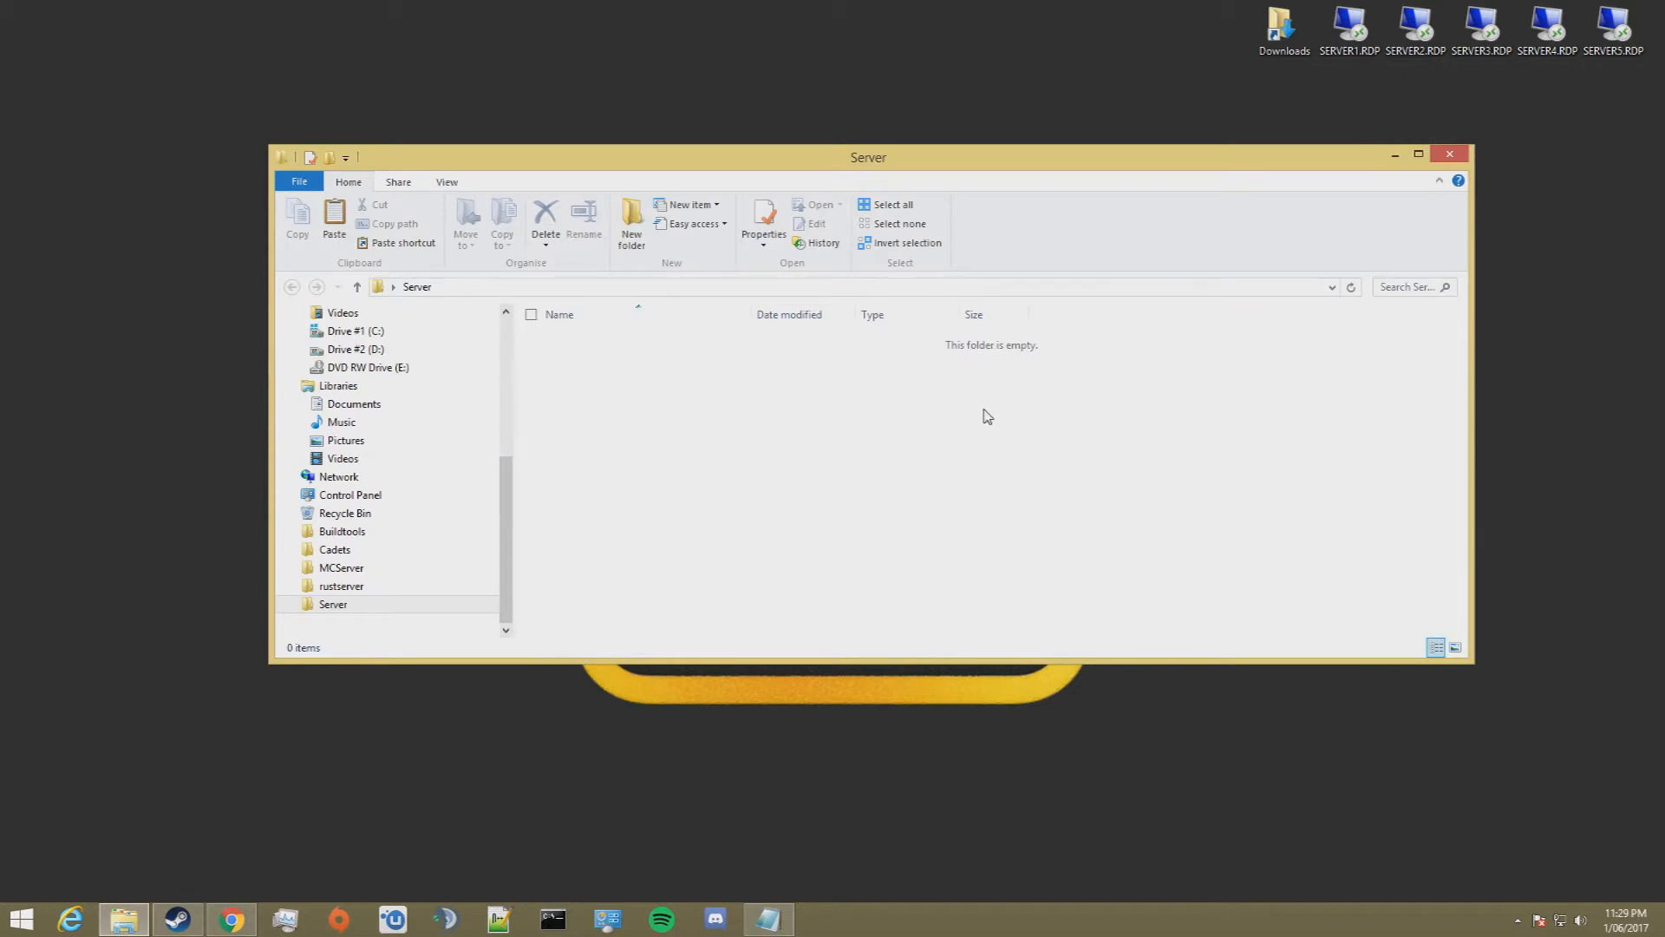
key(ctrl+v)
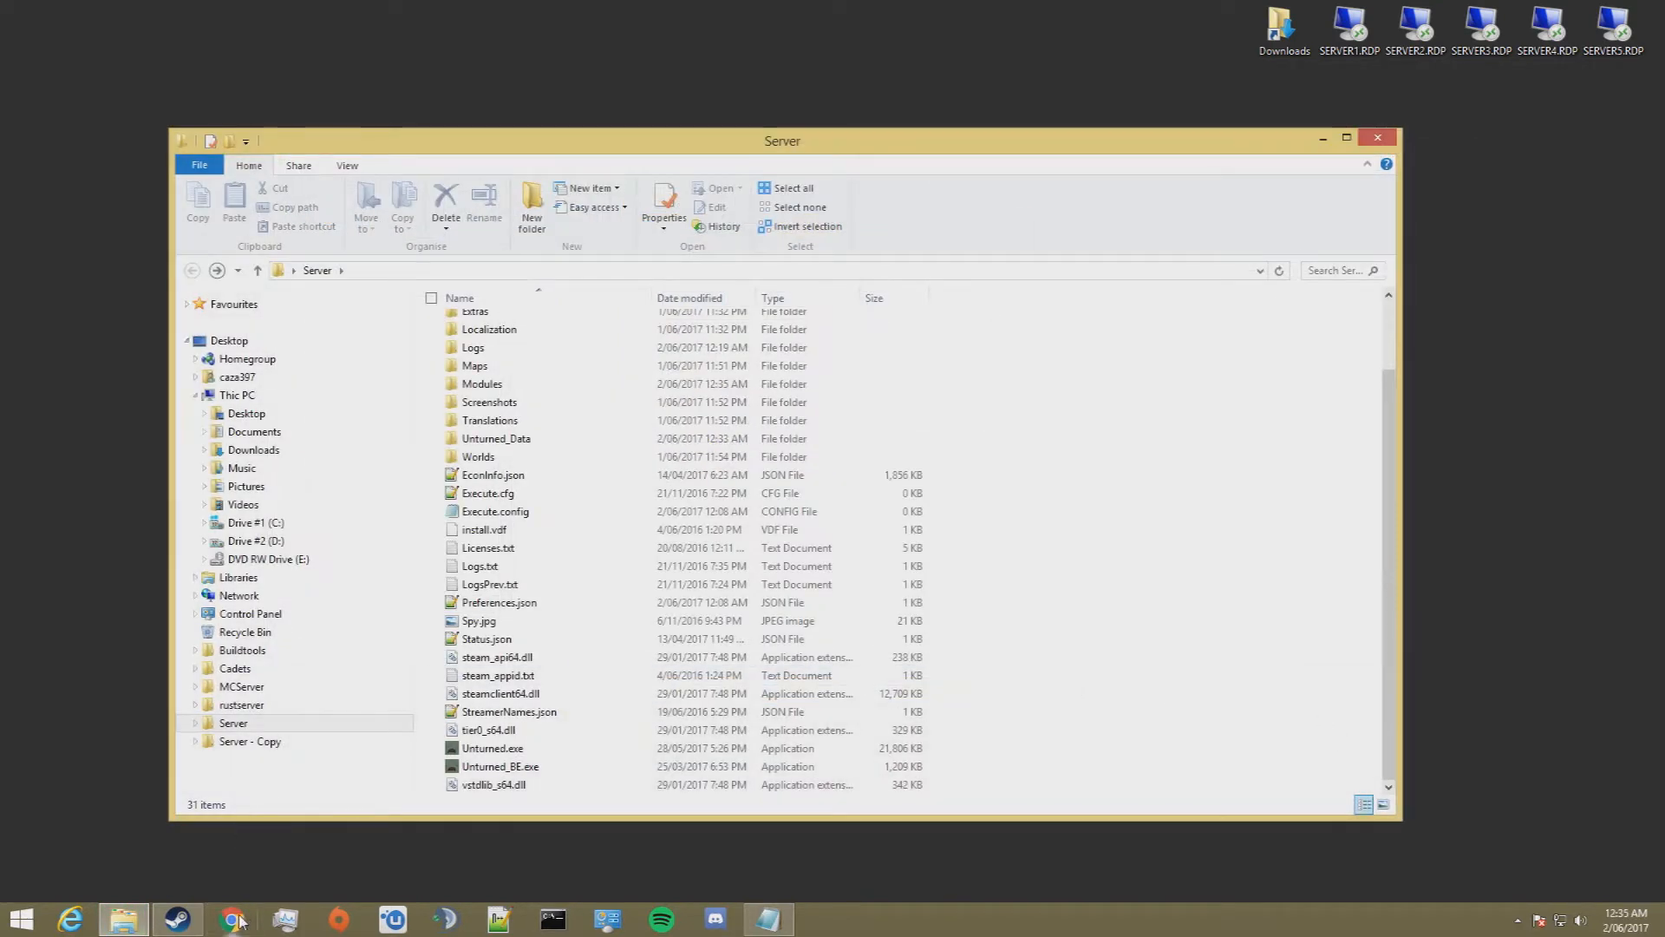
Step: Switch to Chrome, download the Windows version of RocketMod for Unturned from rocketmod.net/downloads and show the download in its folder
click(239, 921)
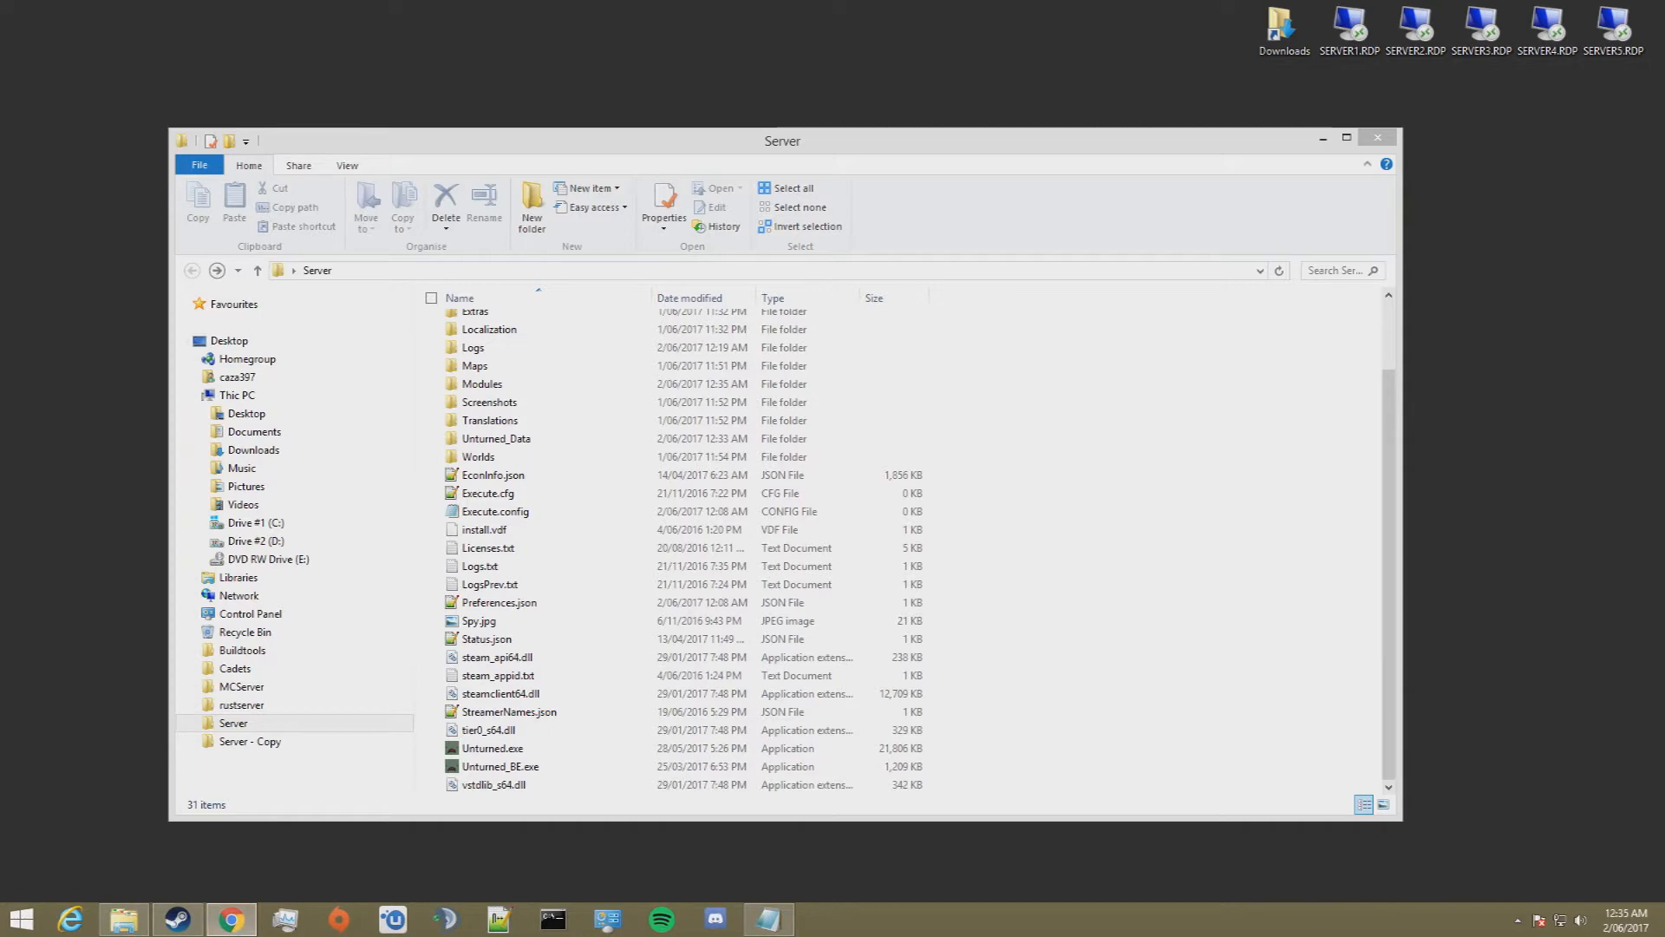
drag(1664, 212, 737, 5)
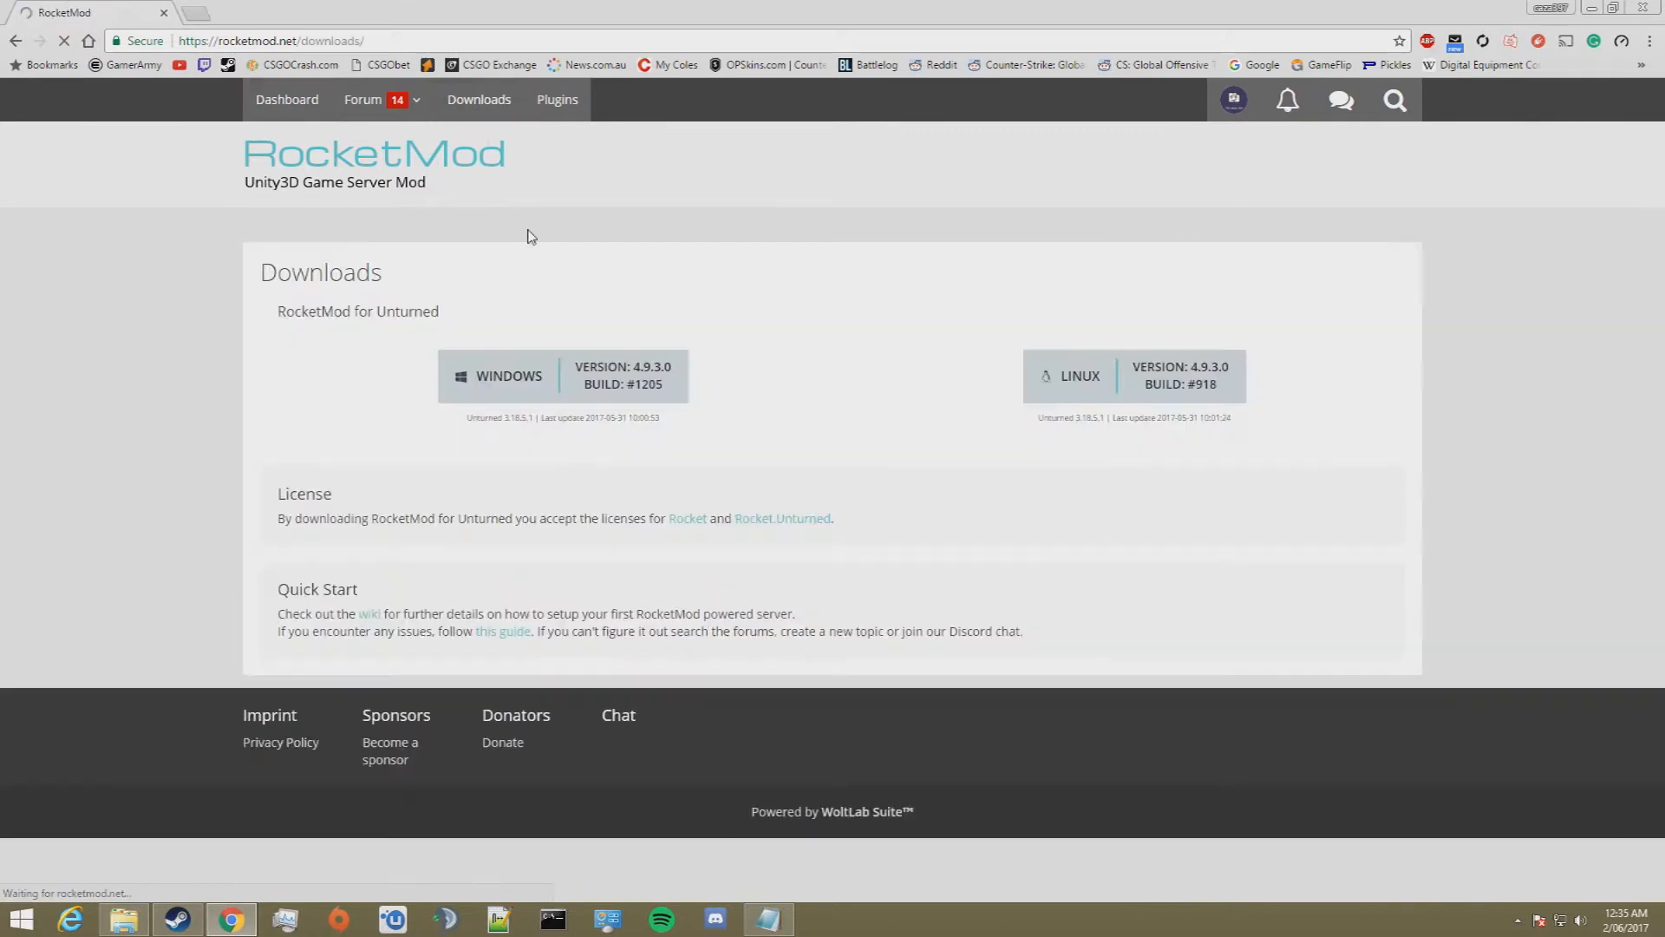
click(577, 381)
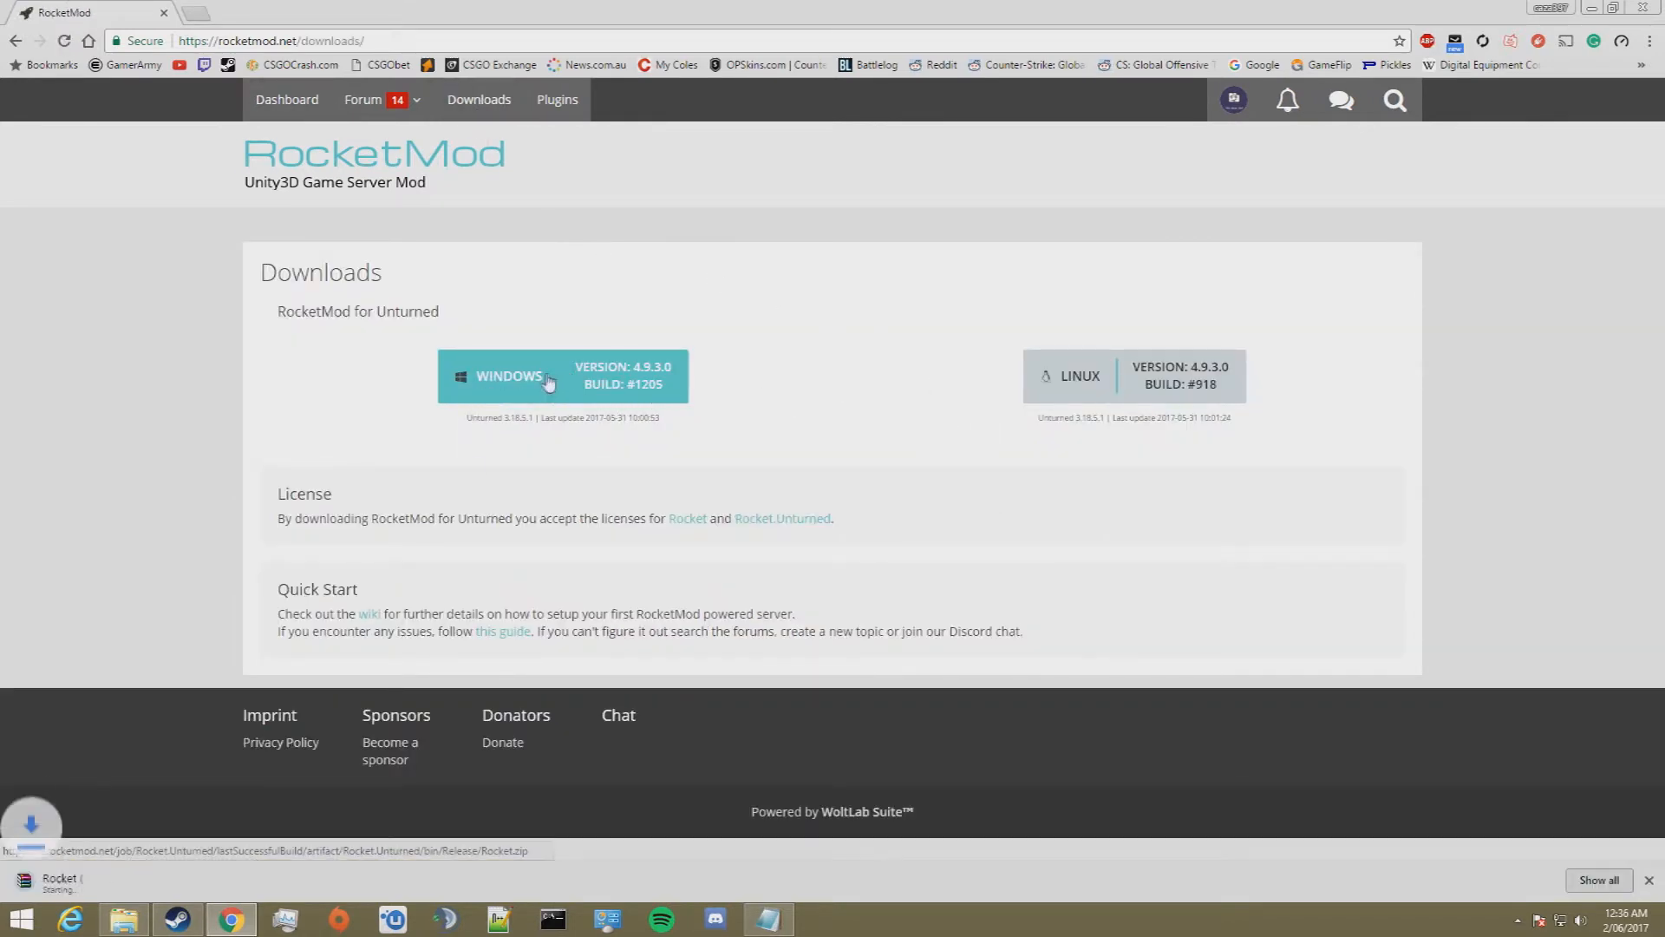
click(178, 881)
click(254, 824)
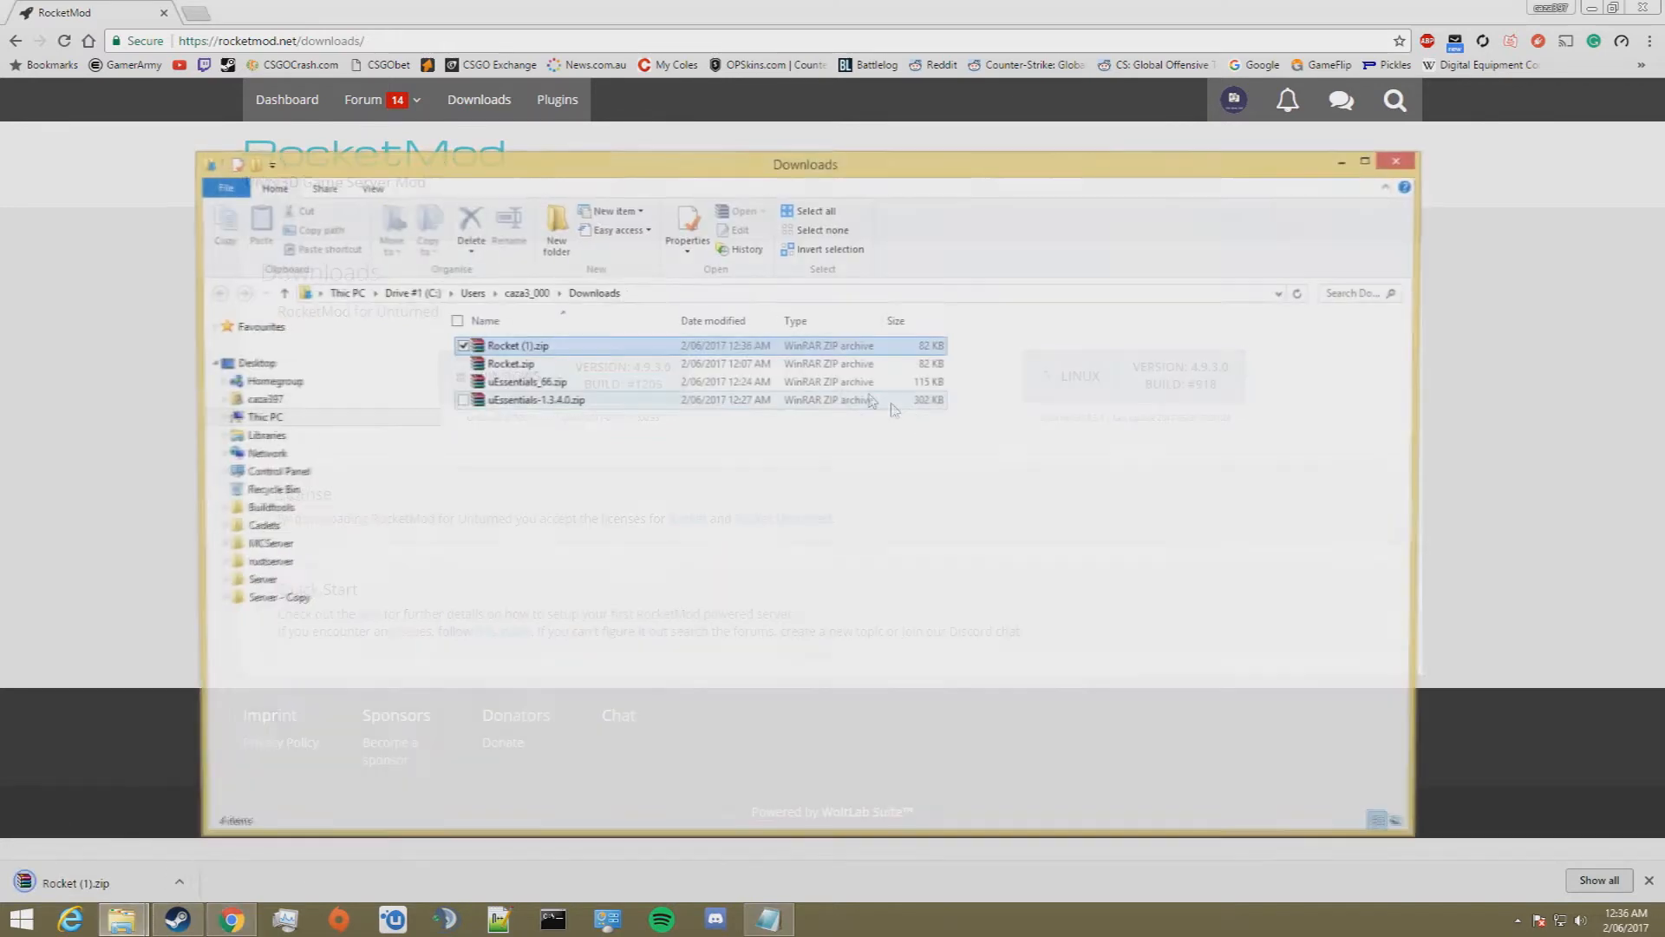
Step: Copy the Modules and Scripts folders from Rocket.zip into the Server folder
double_click(472, 363)
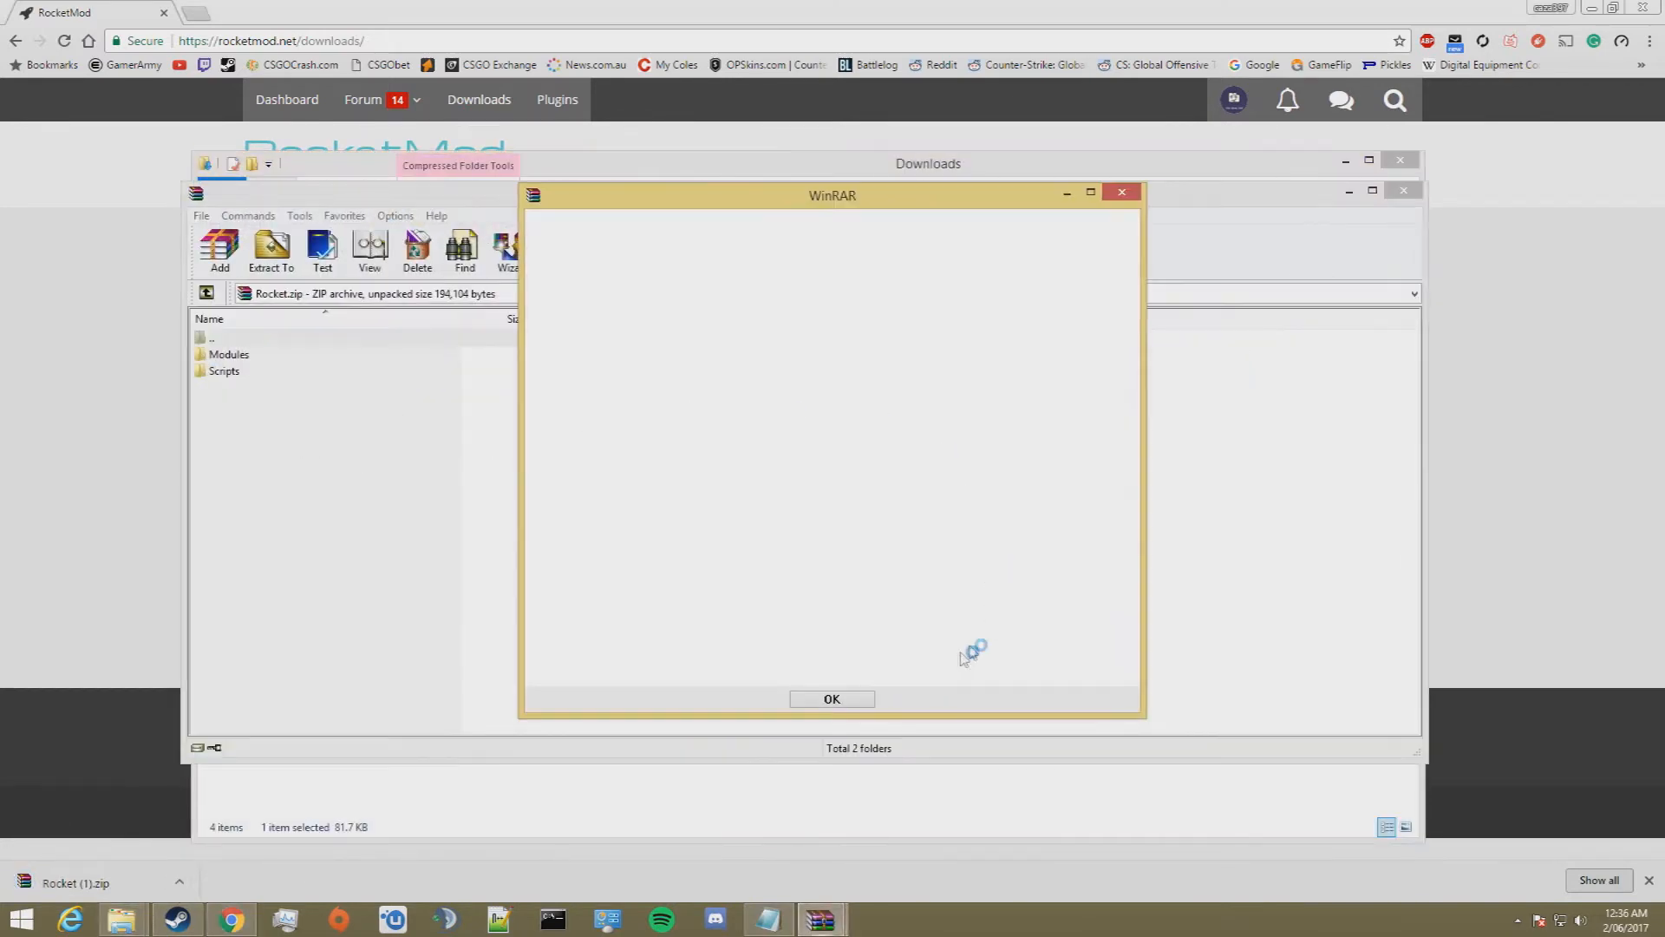
click(1121, 191)
drag(236, 444, 255, 359)
key(ctrl+c)
click(1402, 193)
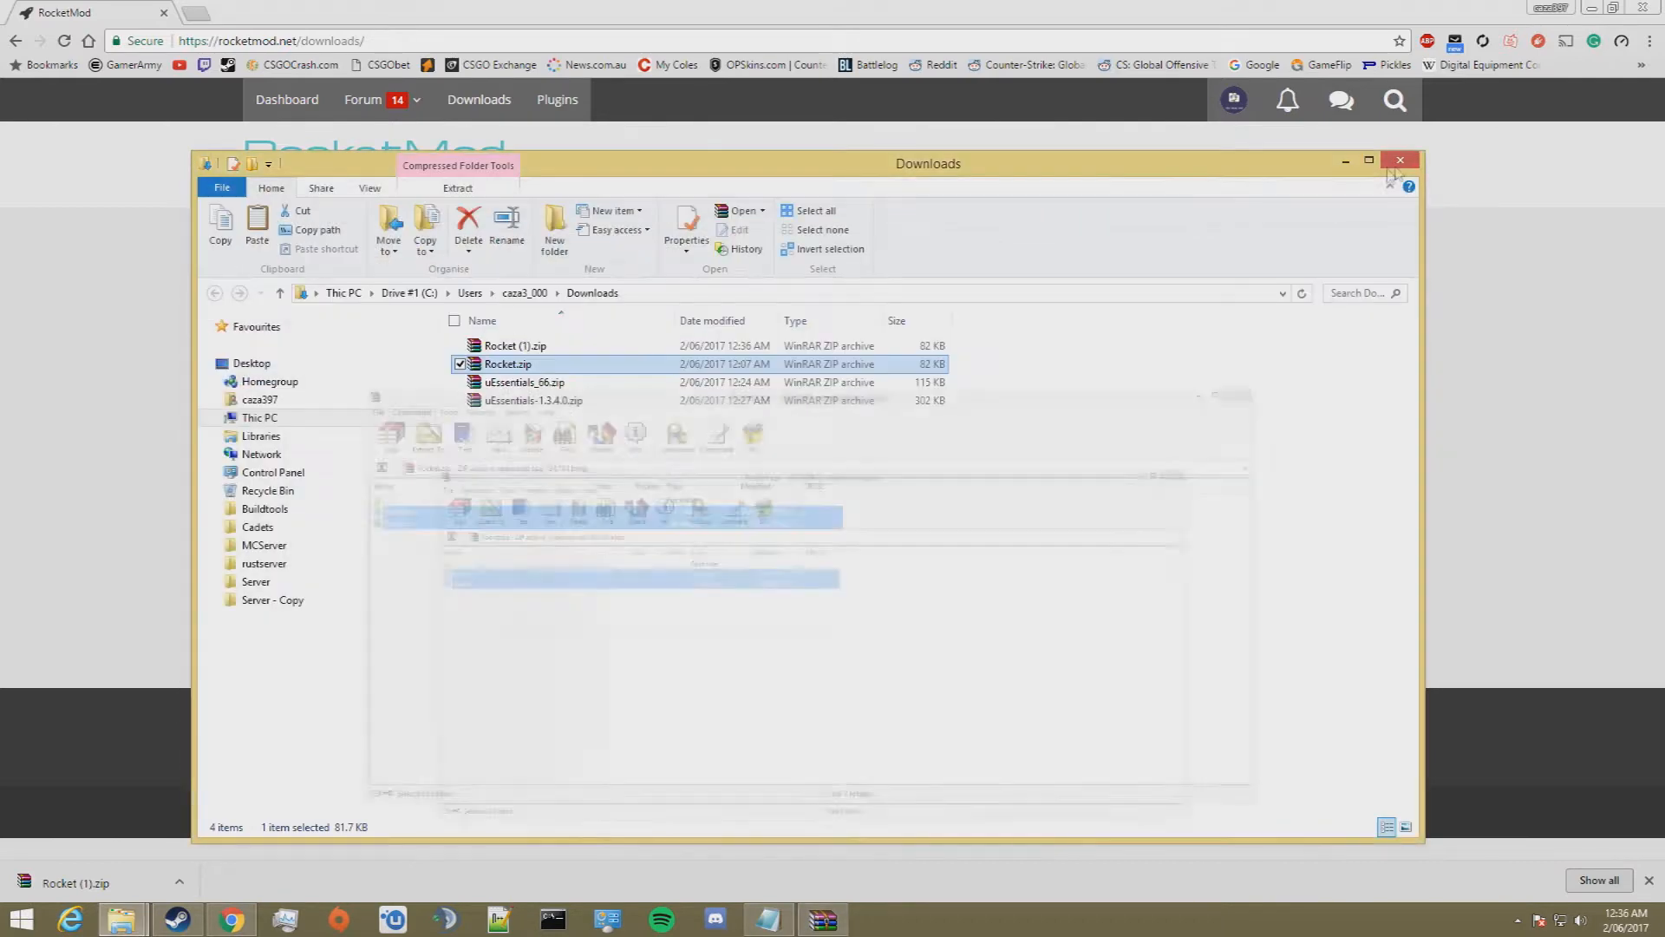
click(1400, 159)
click(1592, 9)
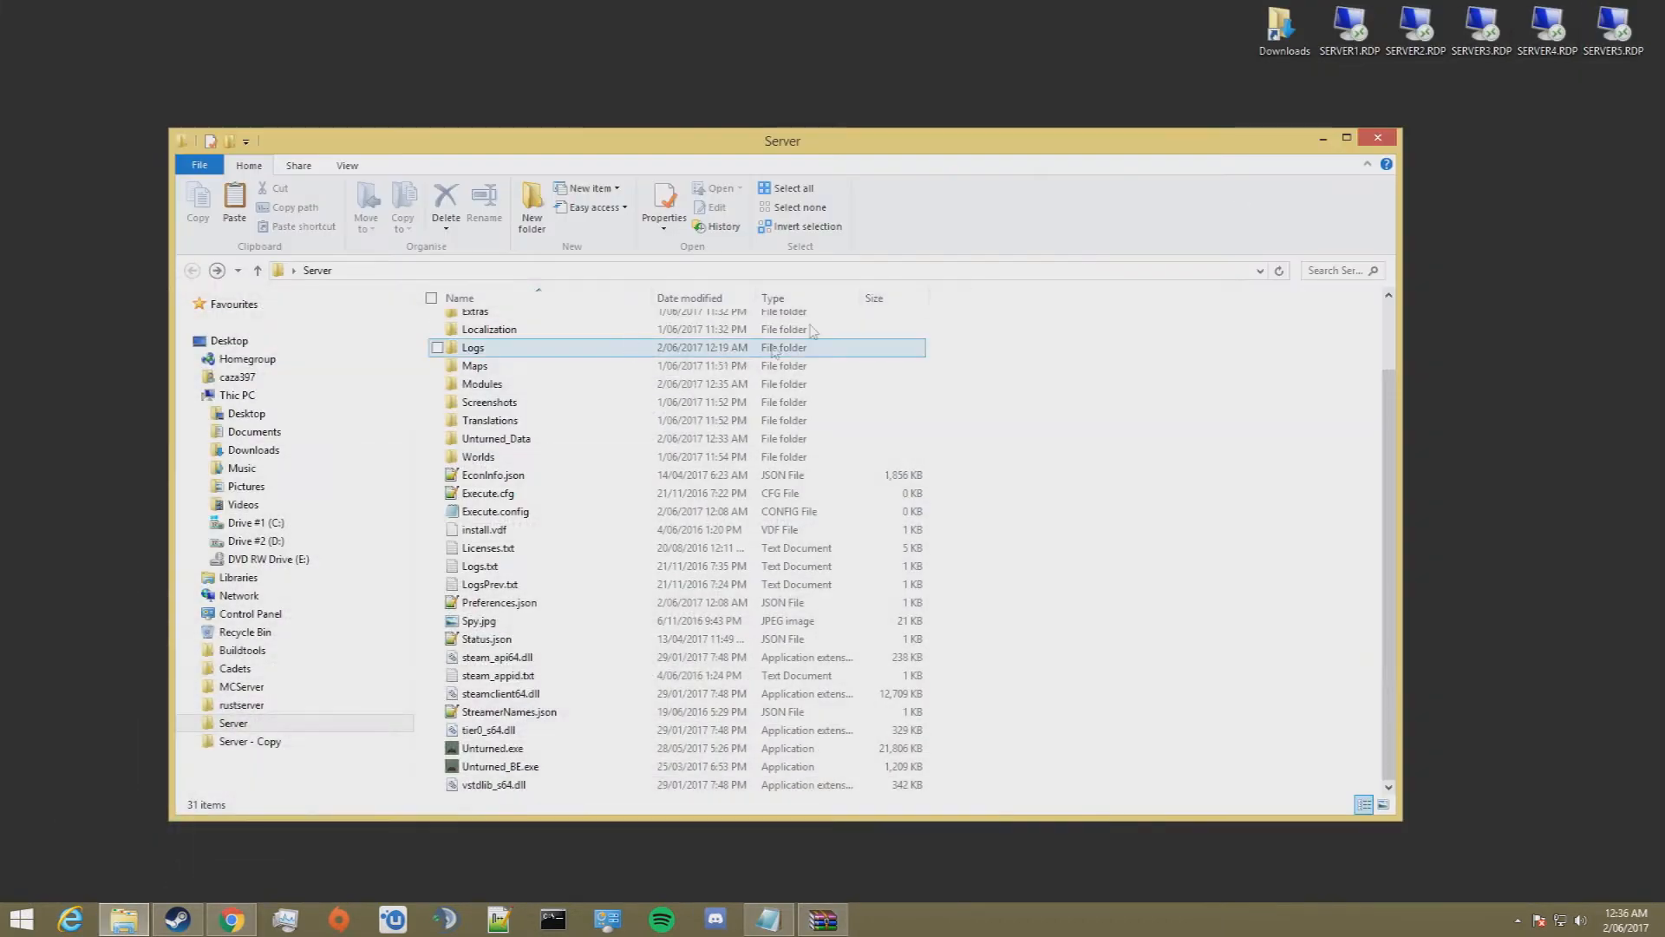
key(ctrl+v)
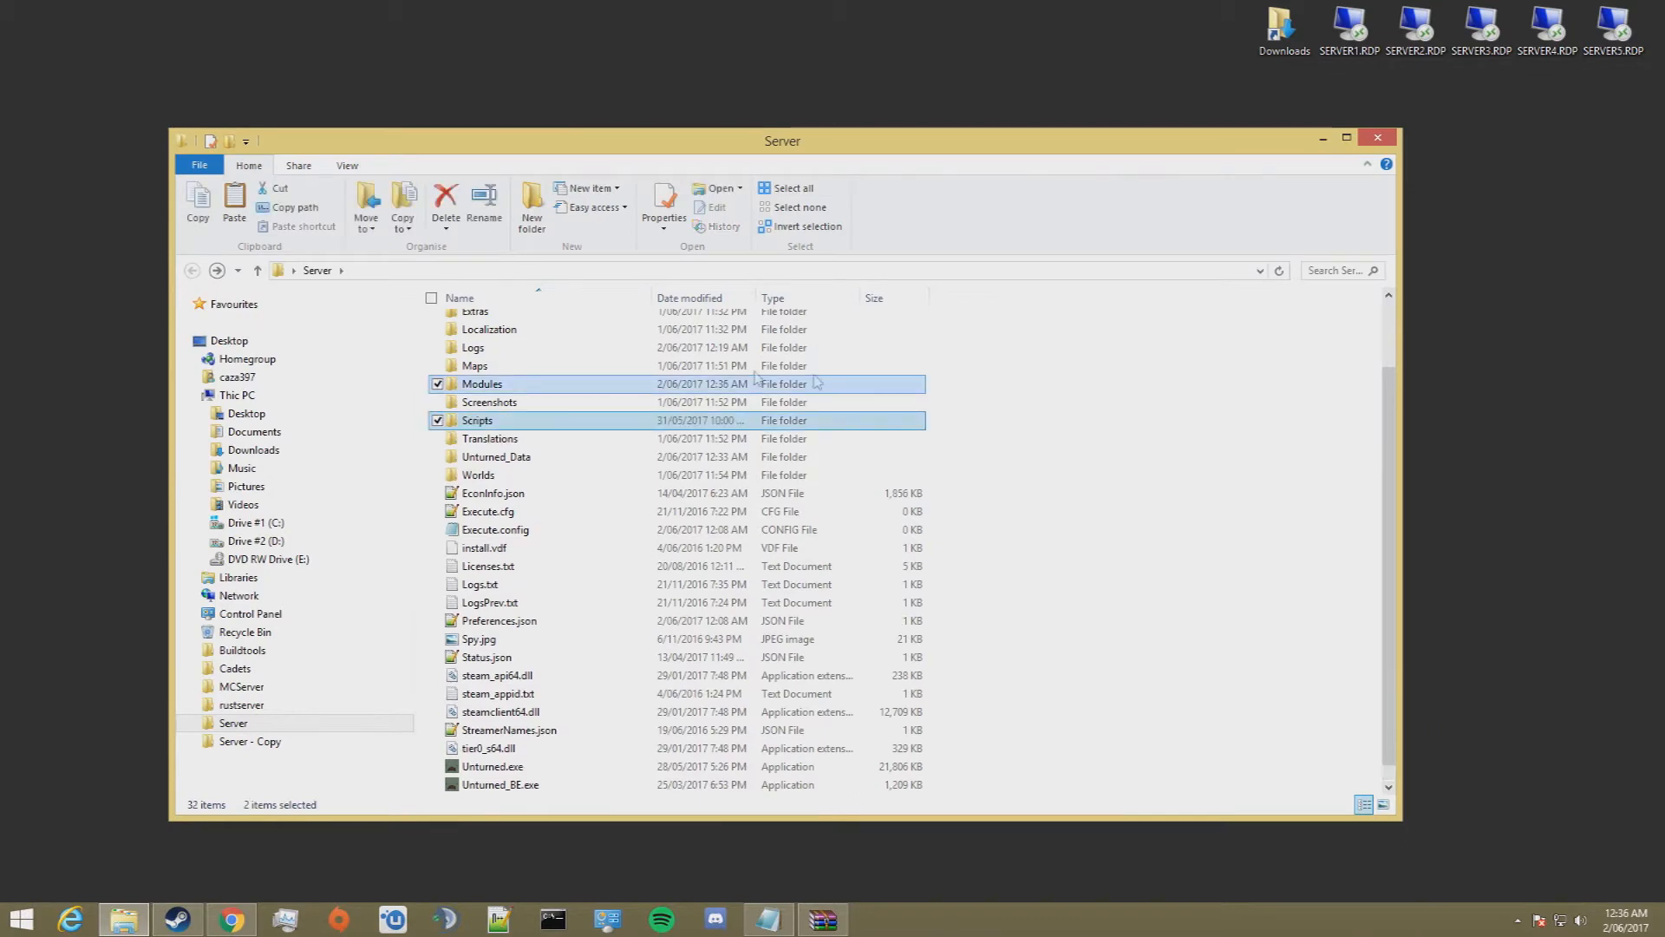
click(1097, 496)
Step: Create a shortcut to Unturned.exe inside the Server folder
scroll(877, 444, up, 2)
scroll(881, 448, down, 2)
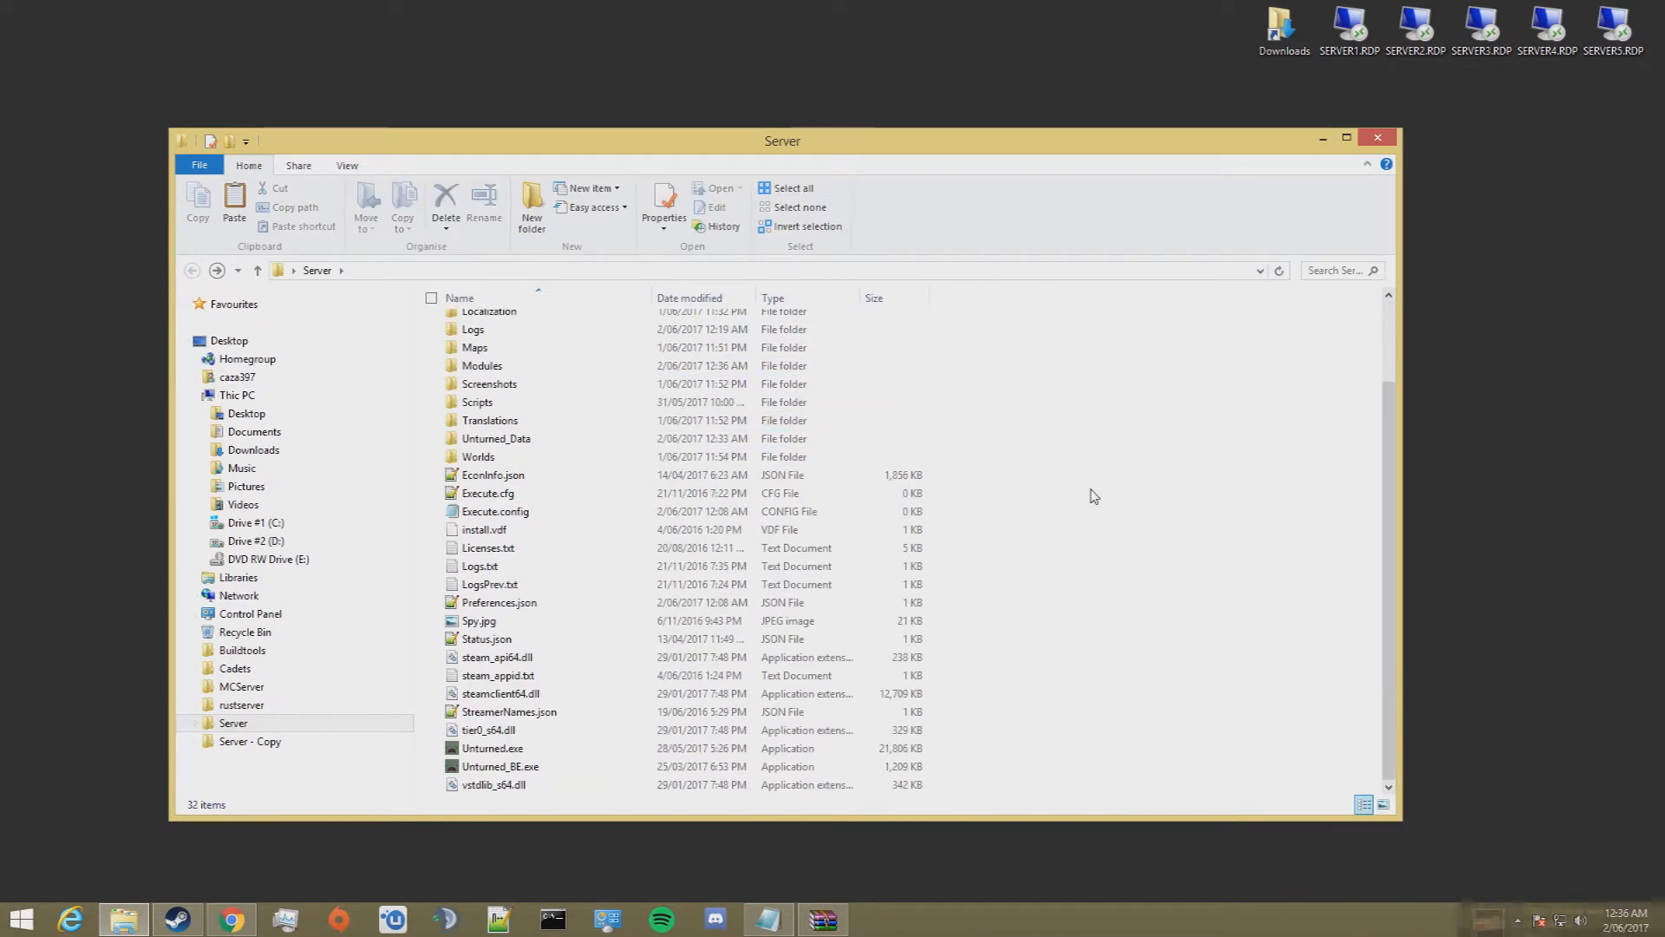
right_click(489, 751)
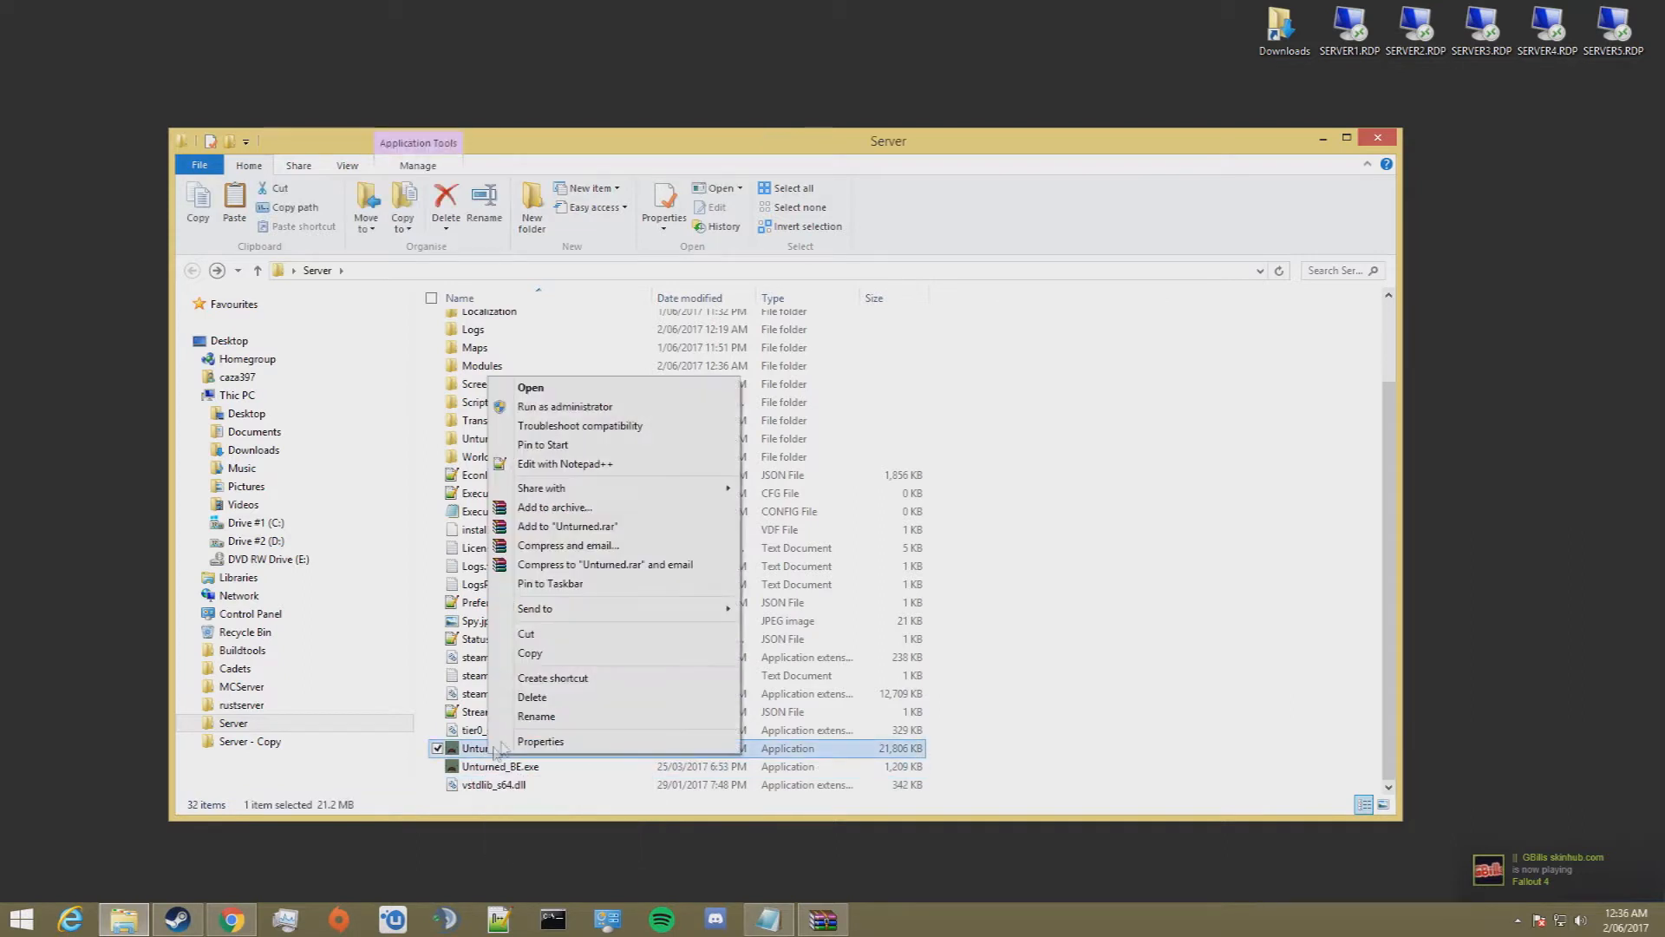
click(701, 680)
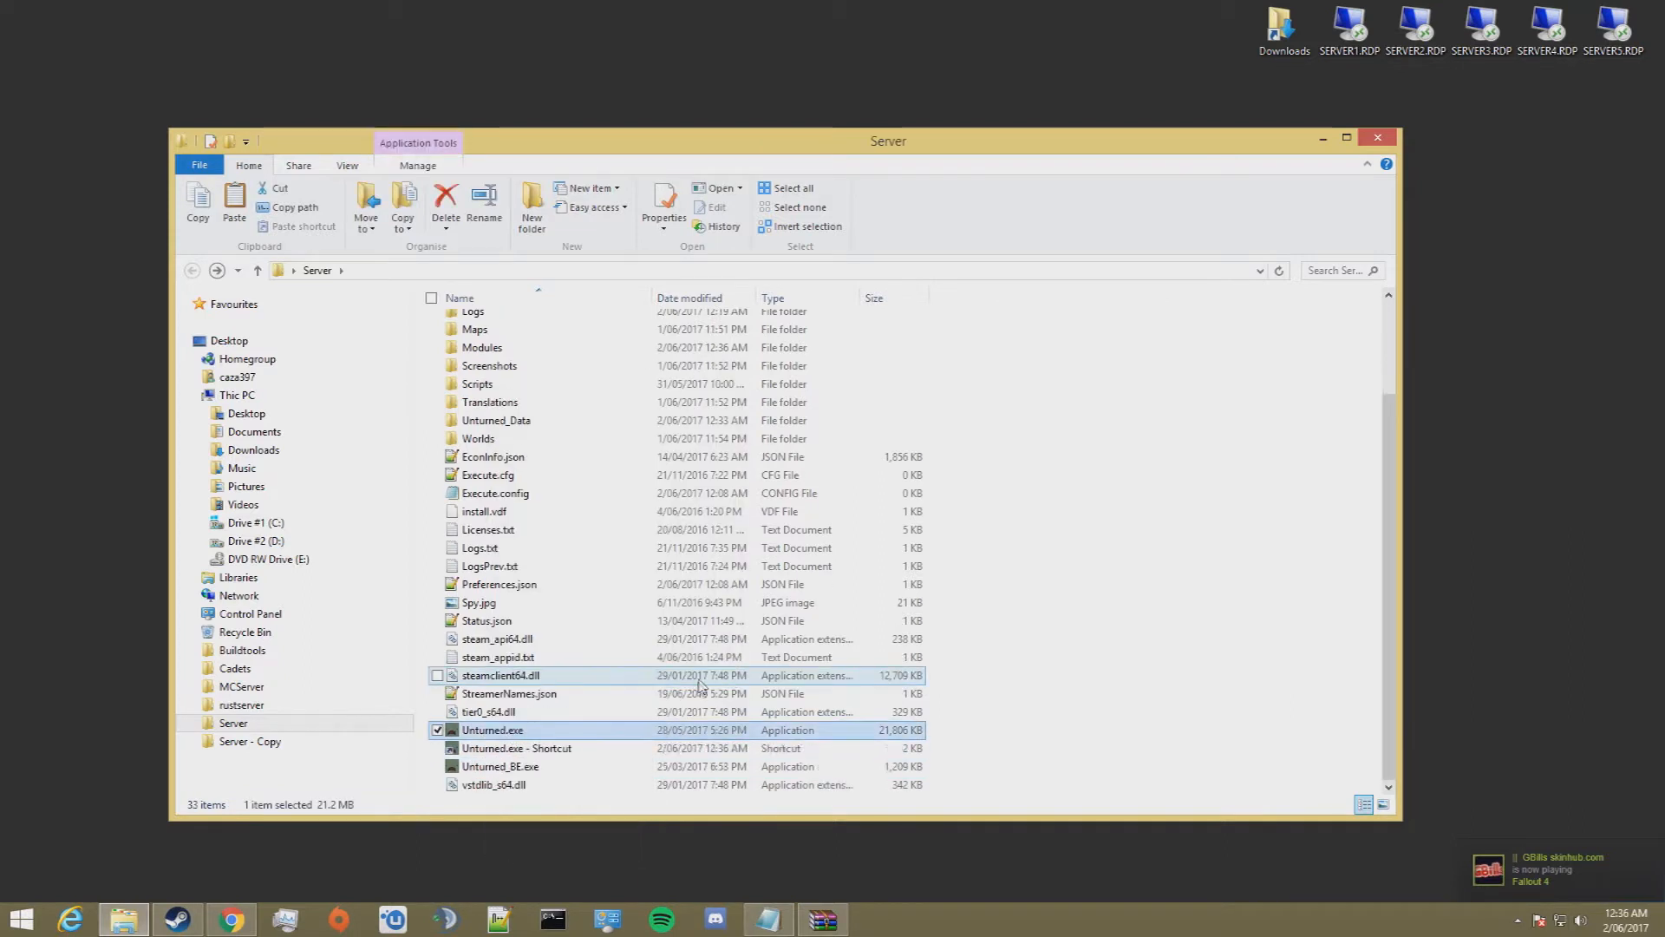
scroll(660, 712, down, 1)
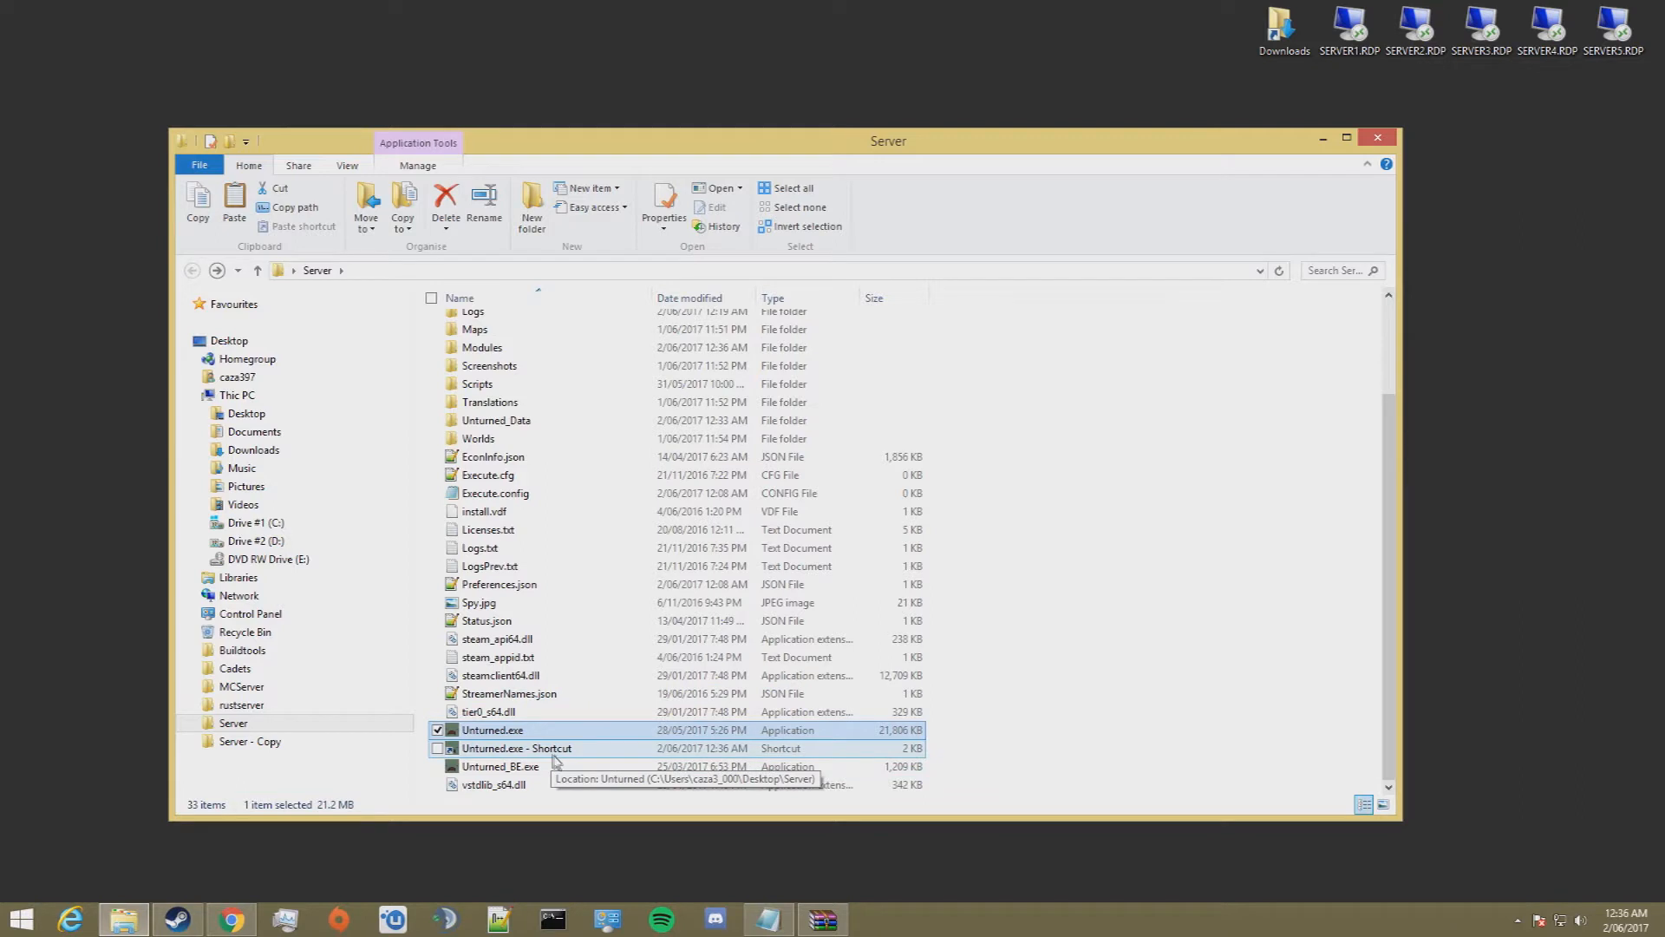
Step: Open the properties of the Unturned.exe shortcut and append the launch option -nographics to its target
click(556, 751)
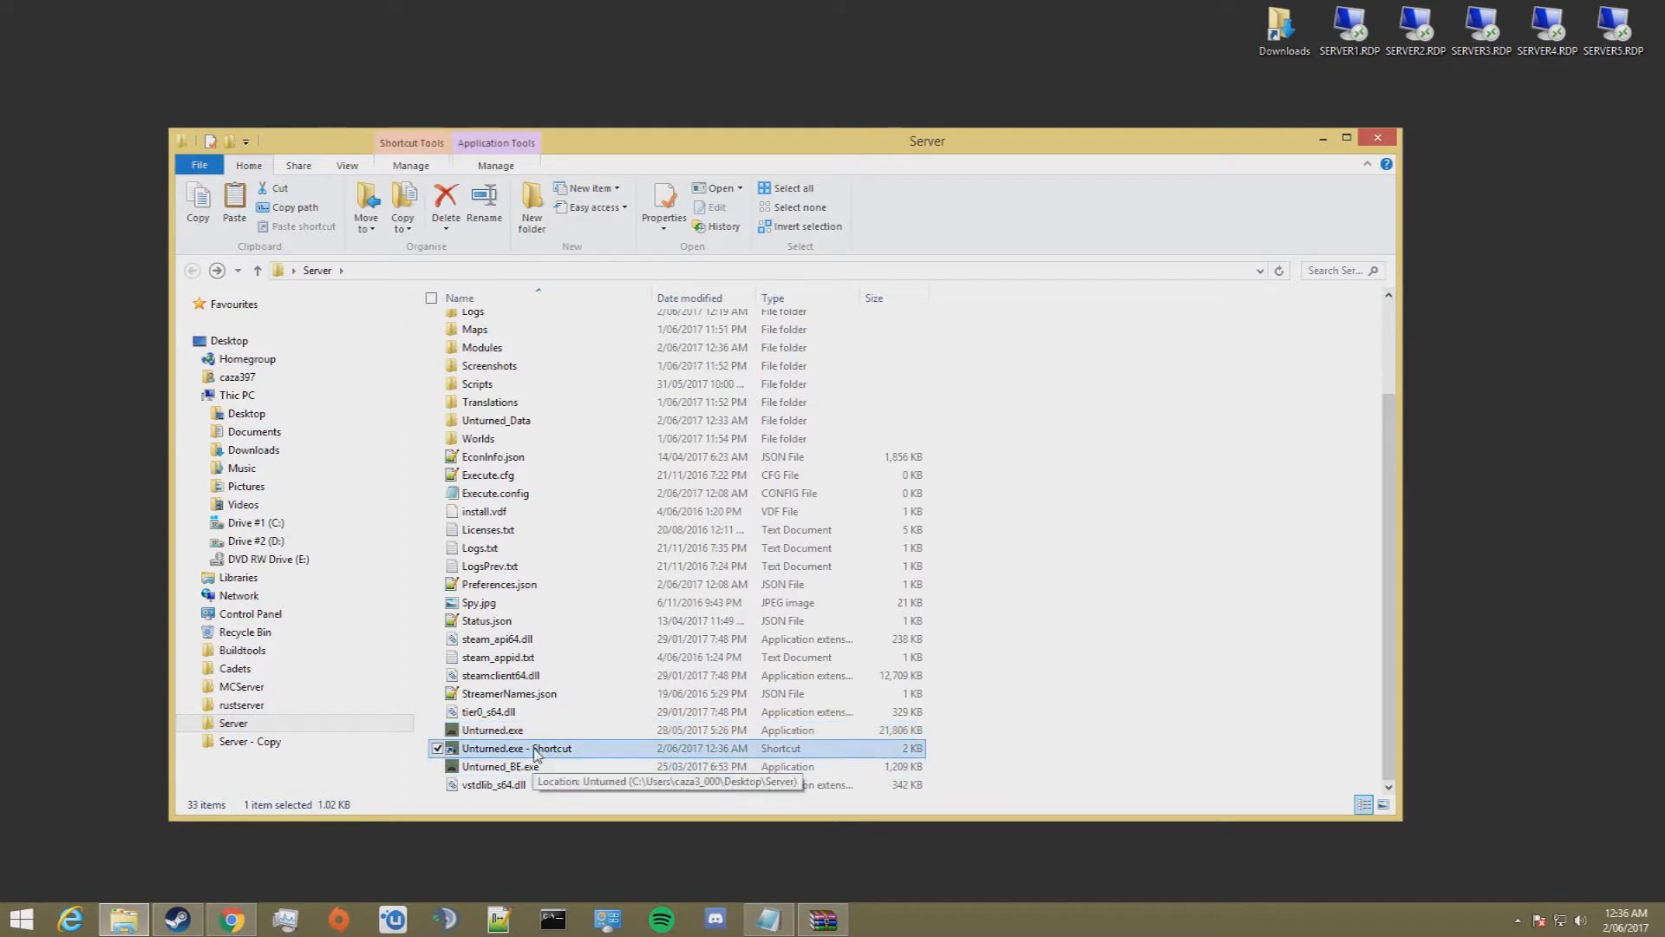
right_click(537, 751)
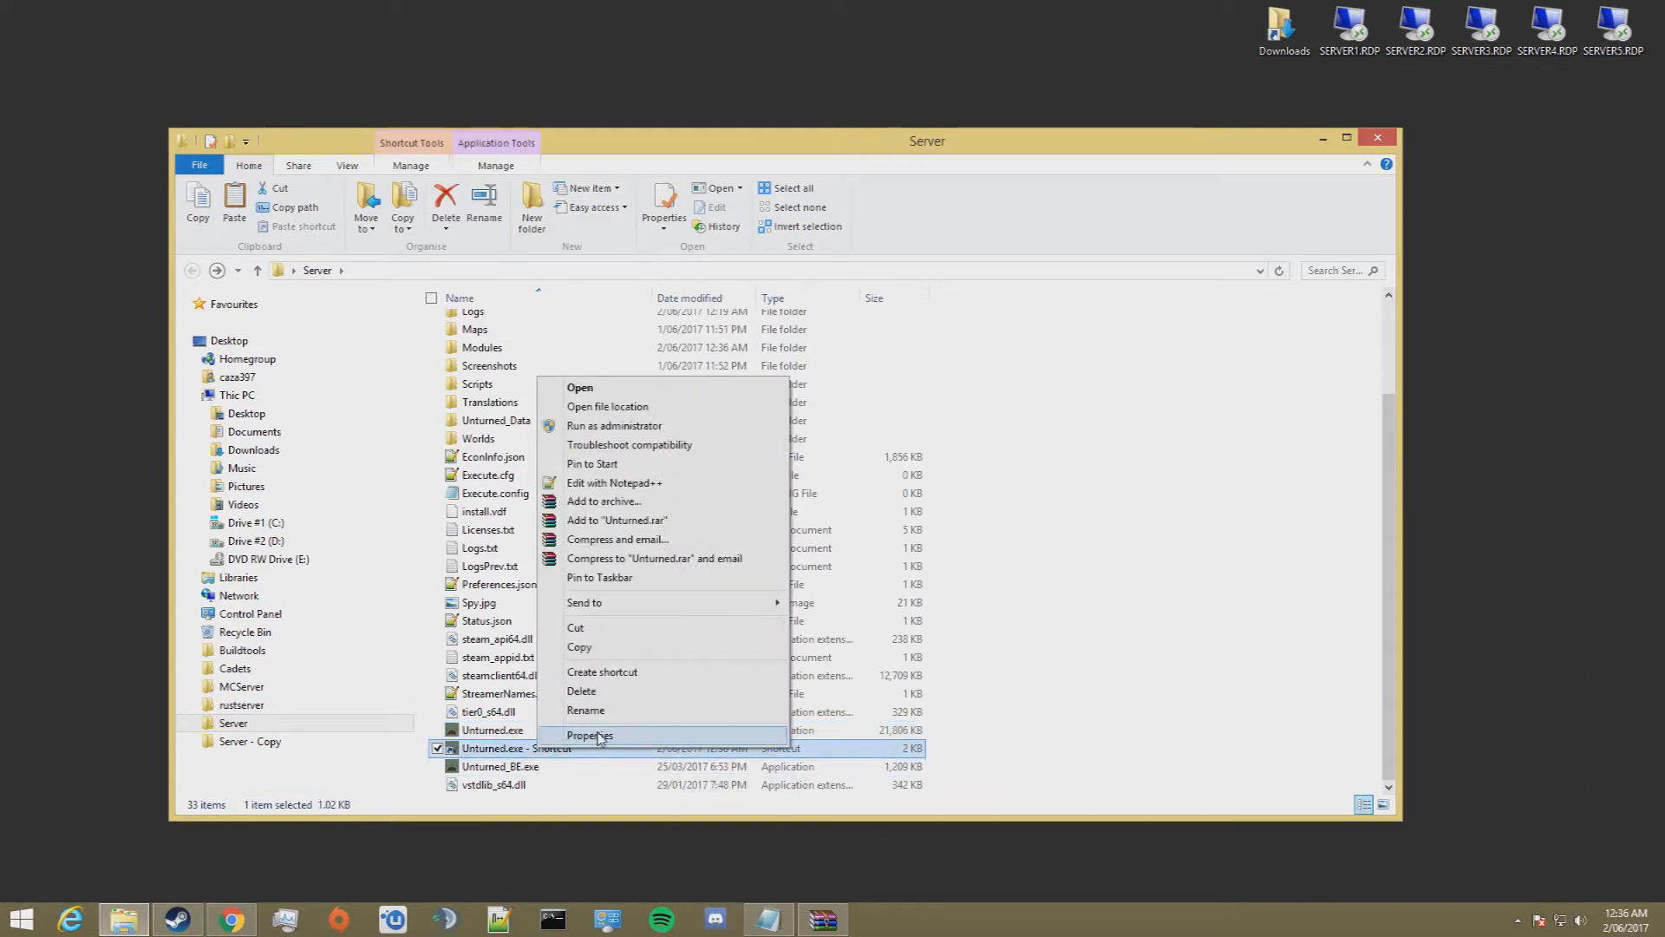
click(598, 836)
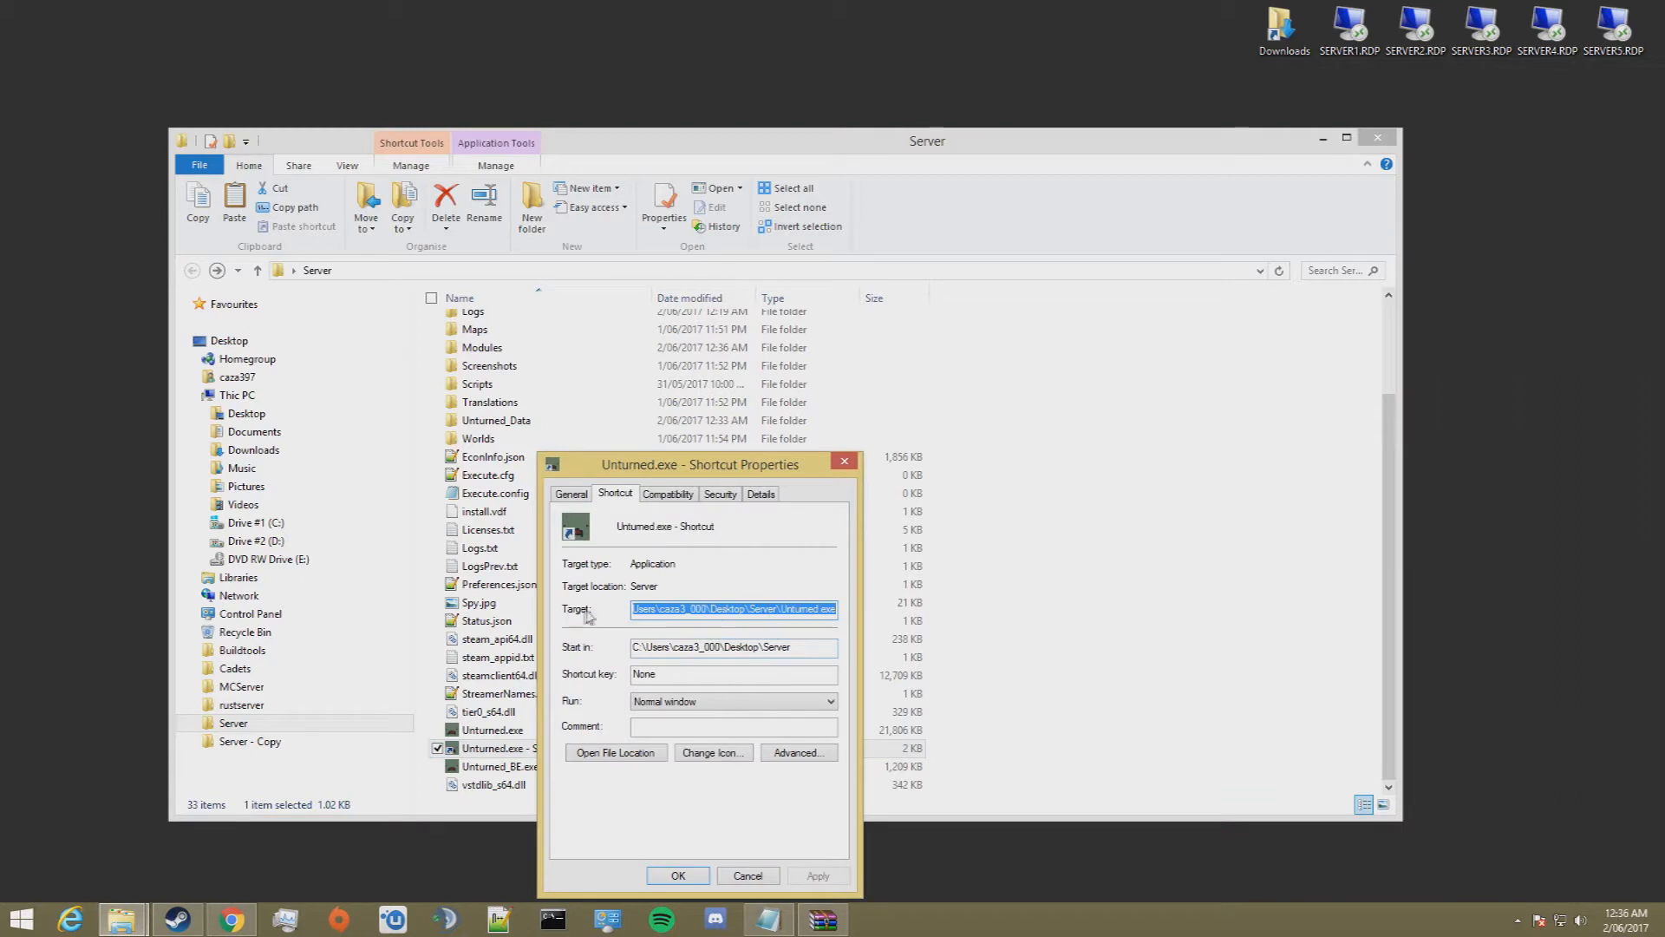
click(740, 609)
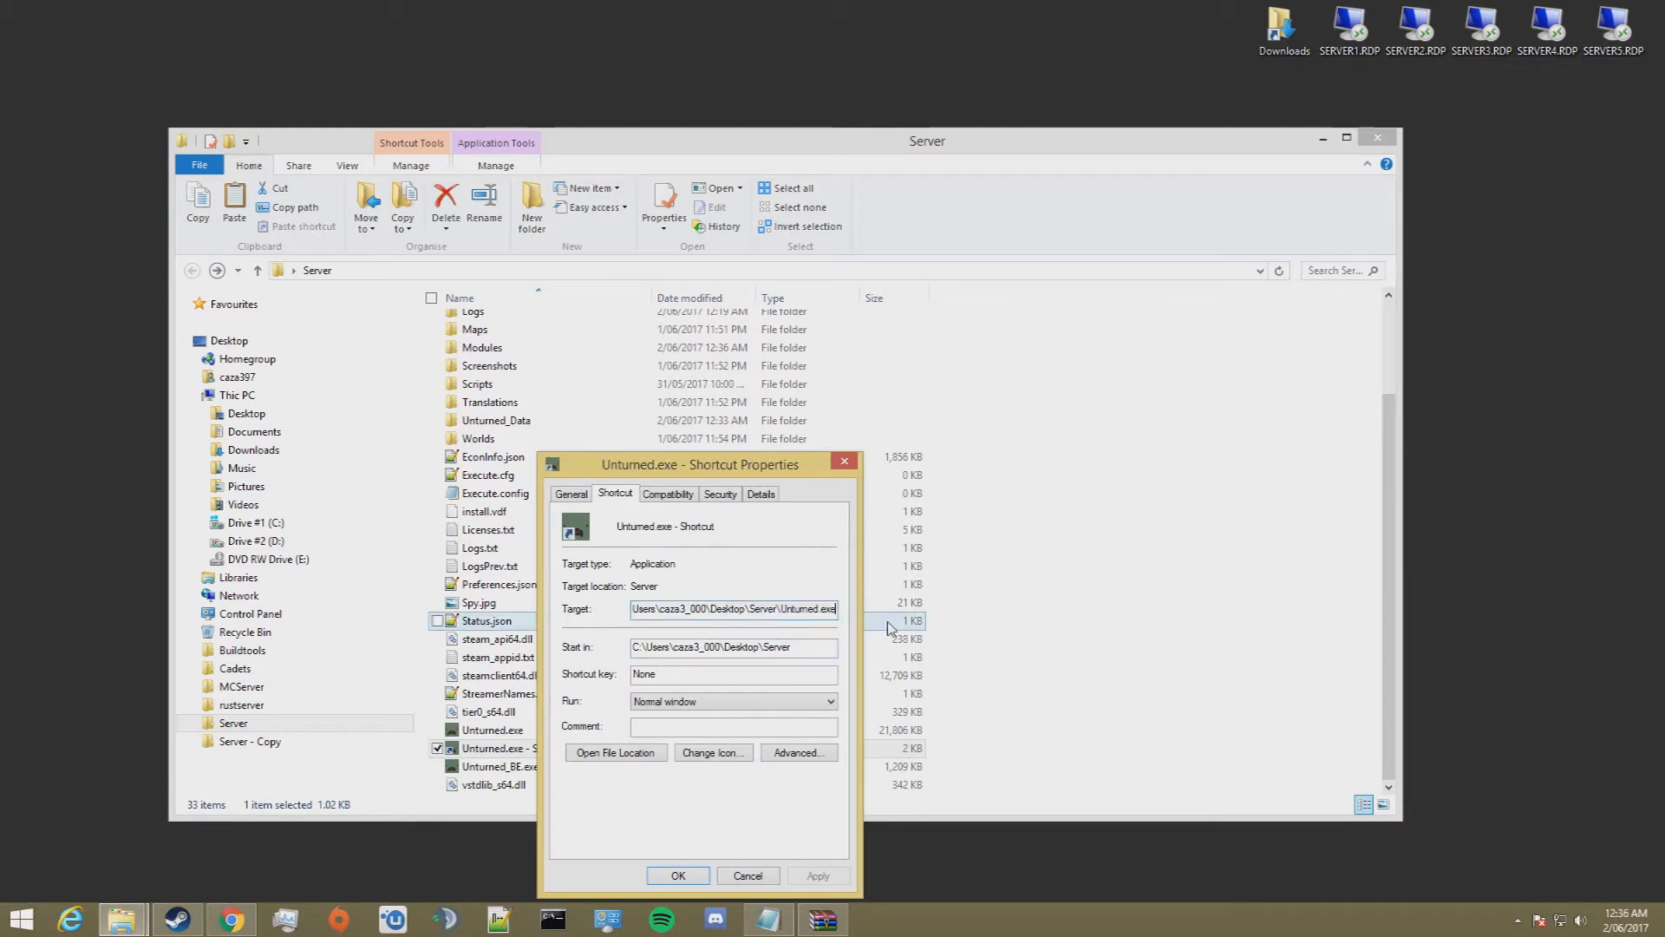
key(End)
text(-no)
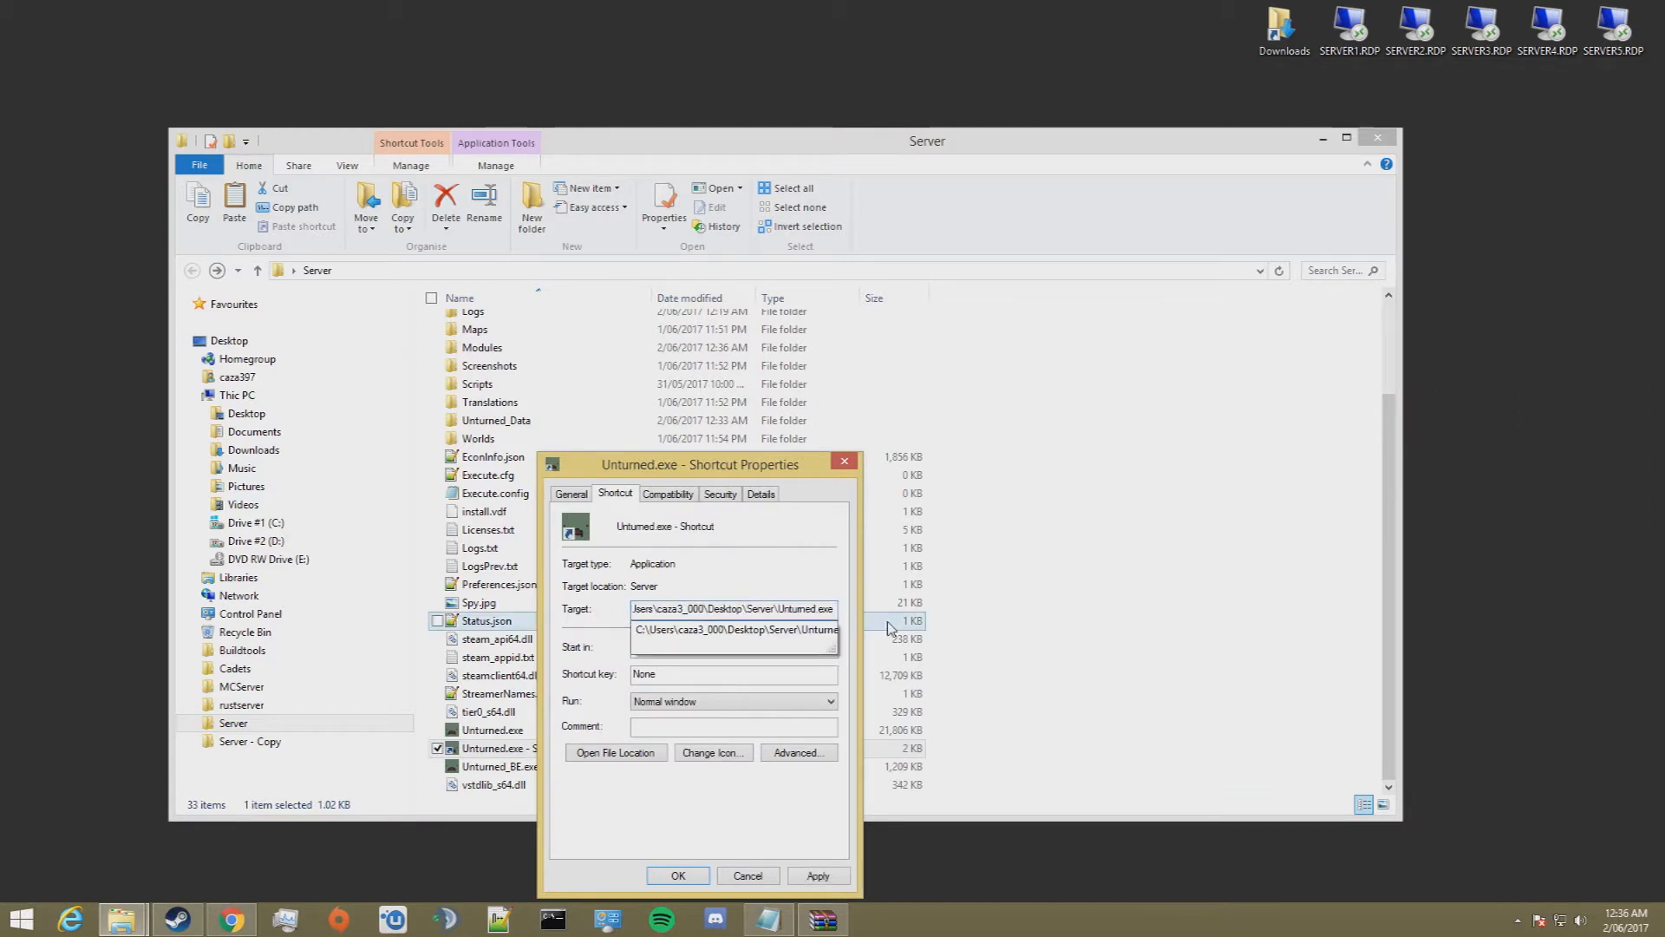
text(g)
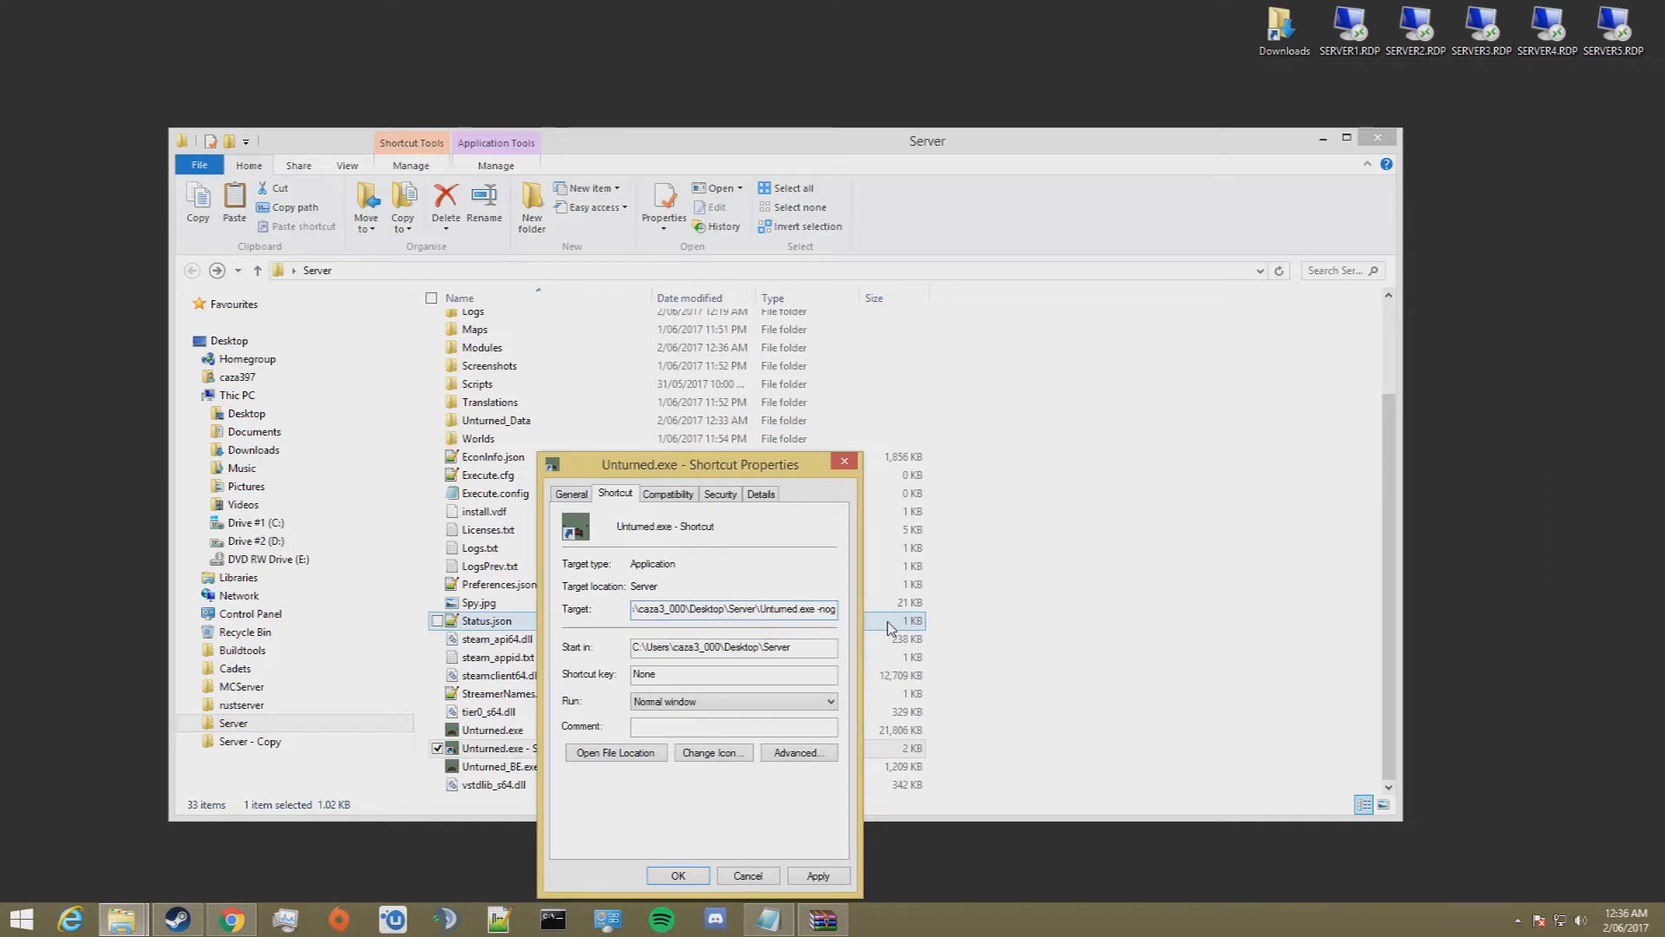
text(raphics)
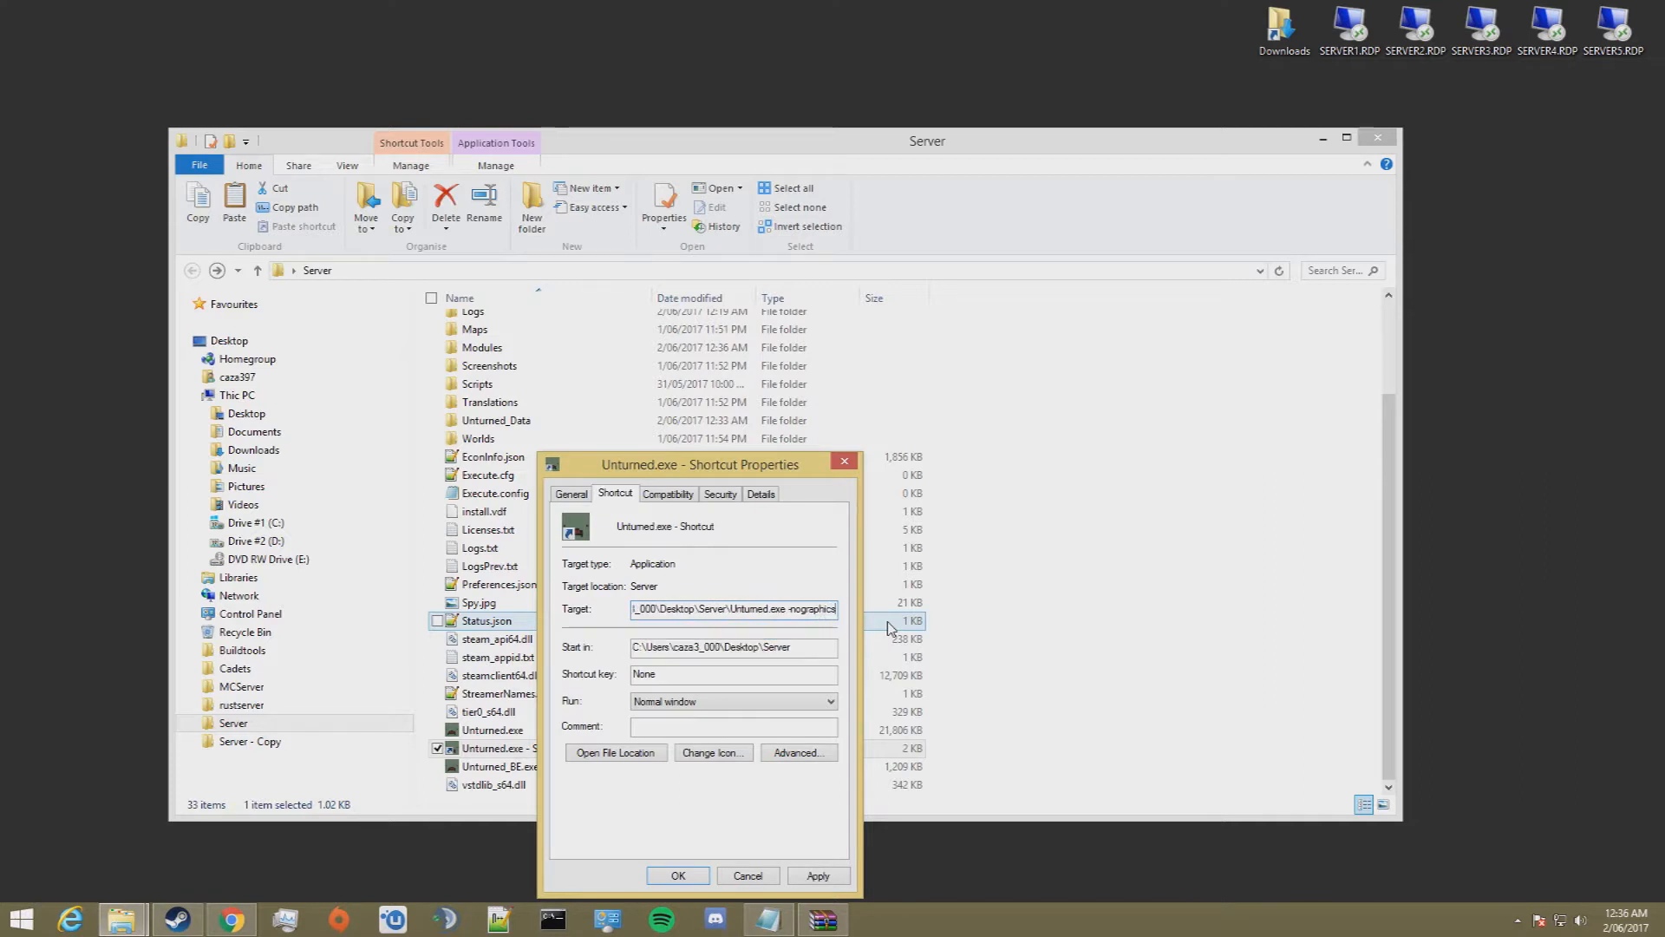
text( -batchmode)
text( -)
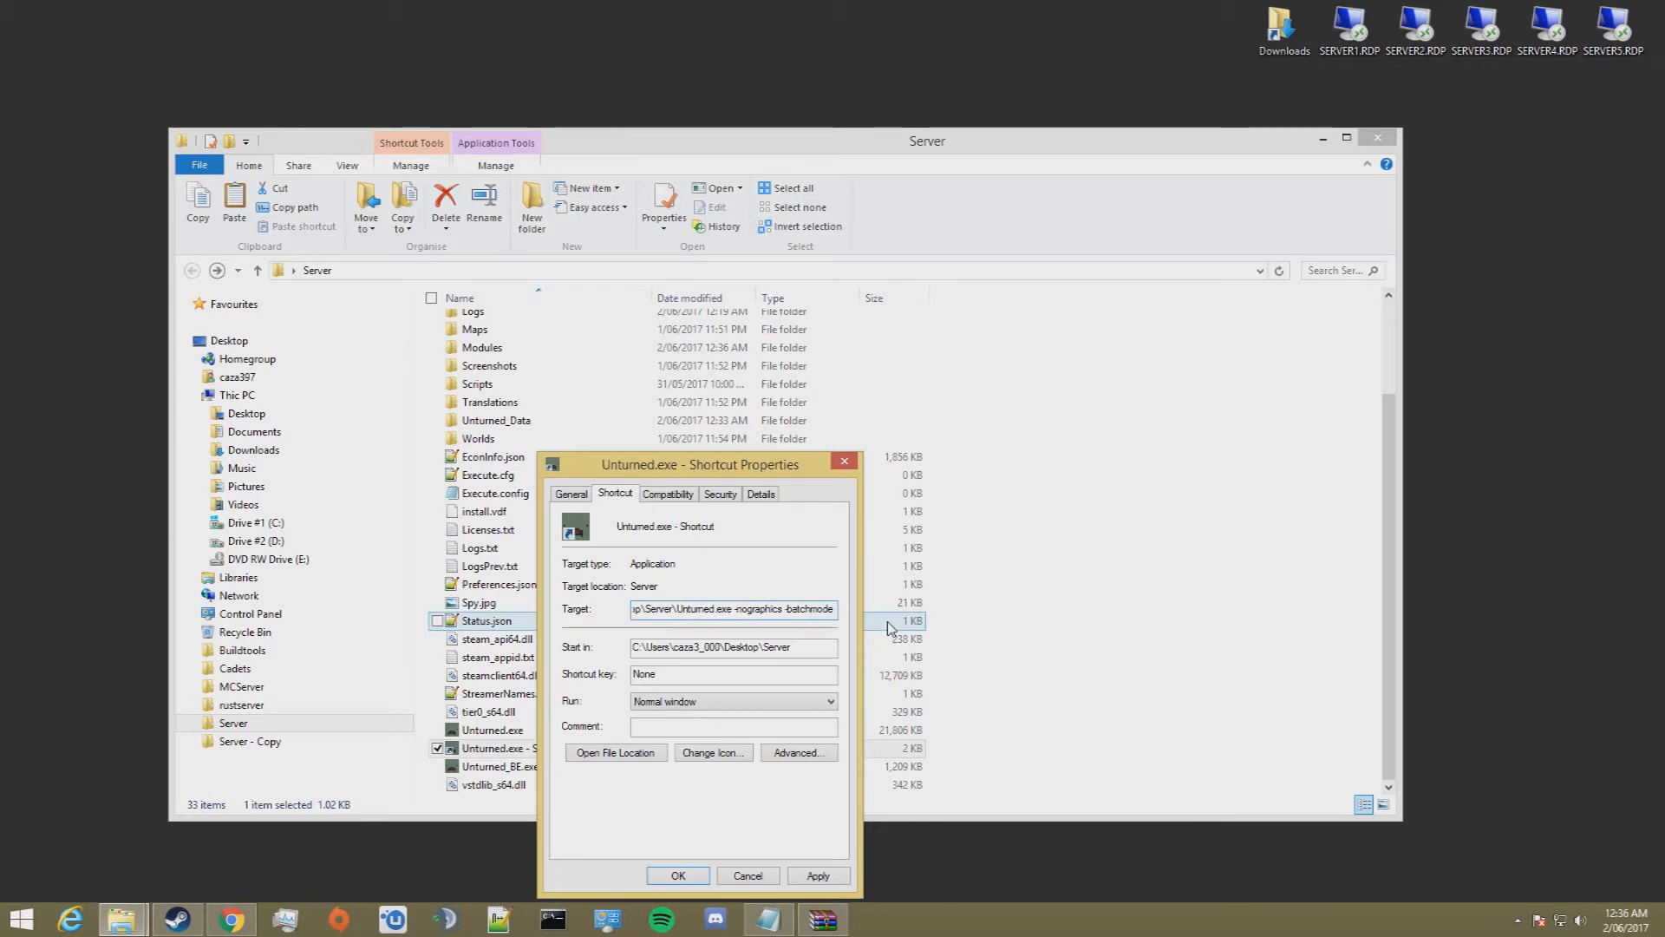
text(secur)
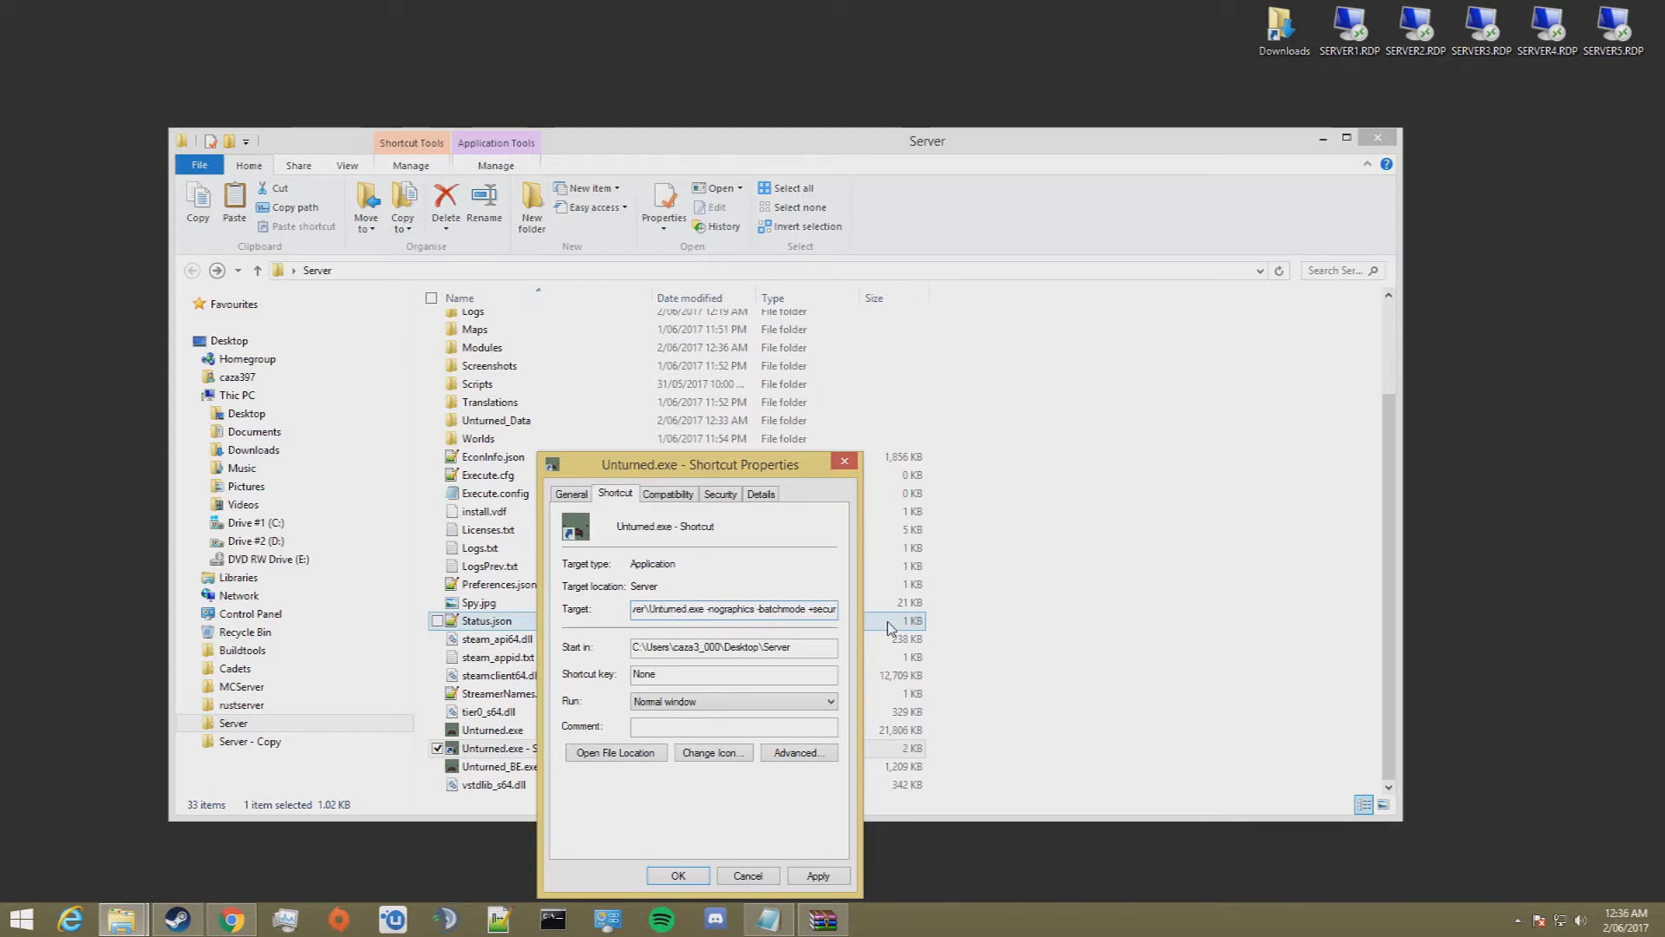
text(eserver)
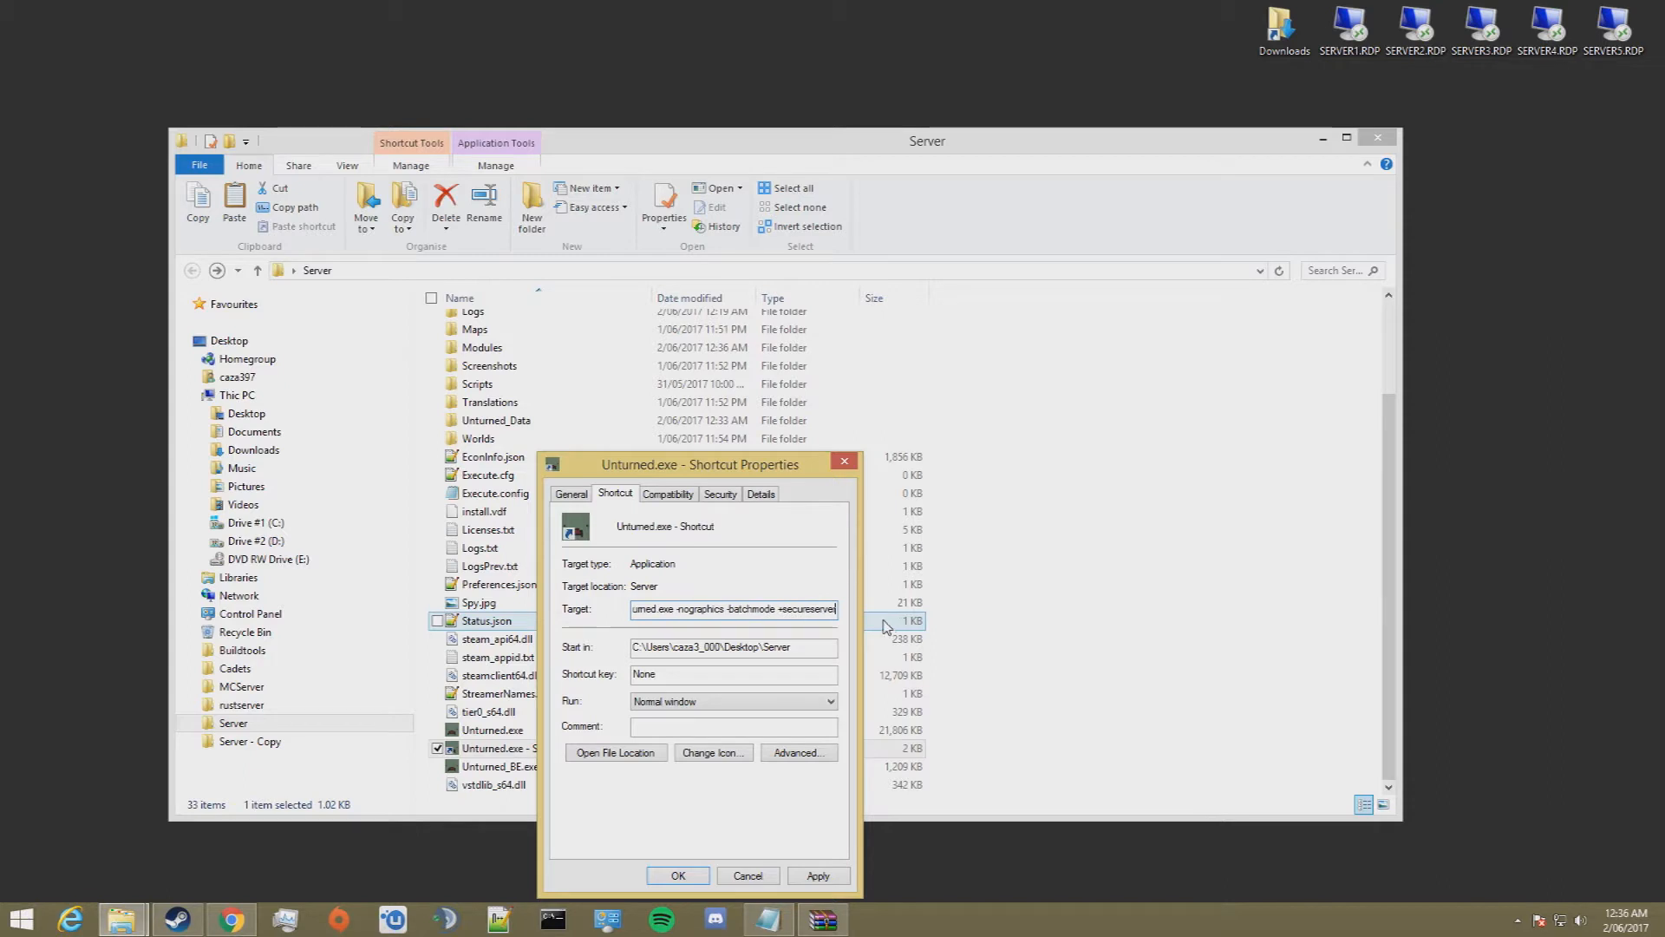
text(/)
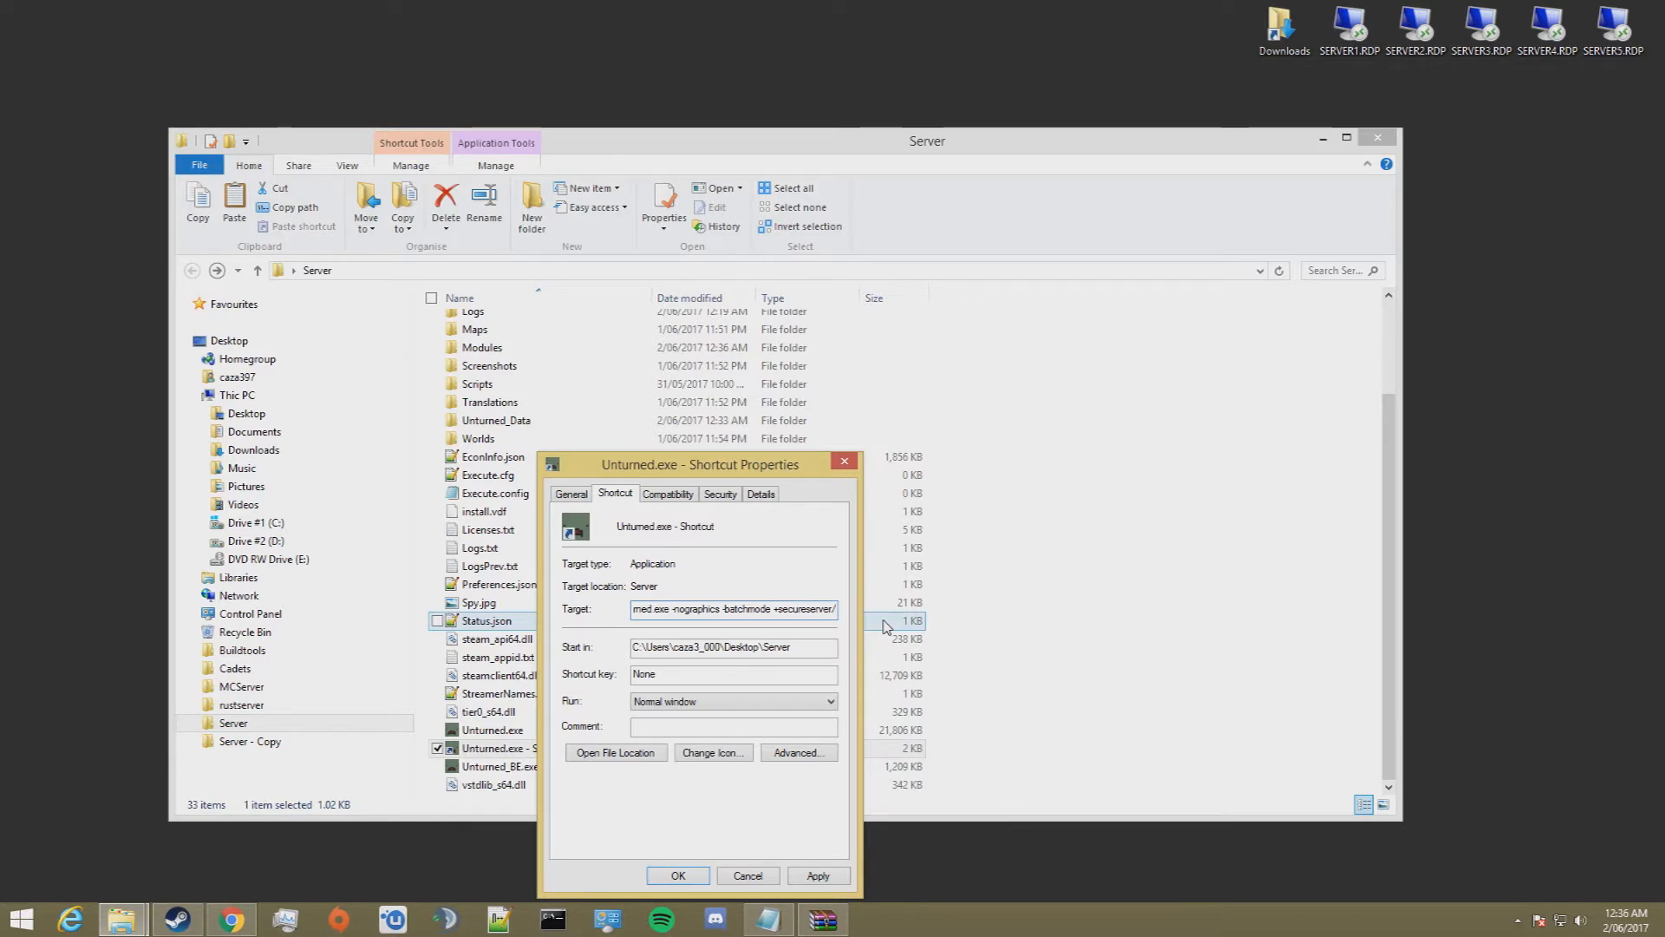
text(Server)
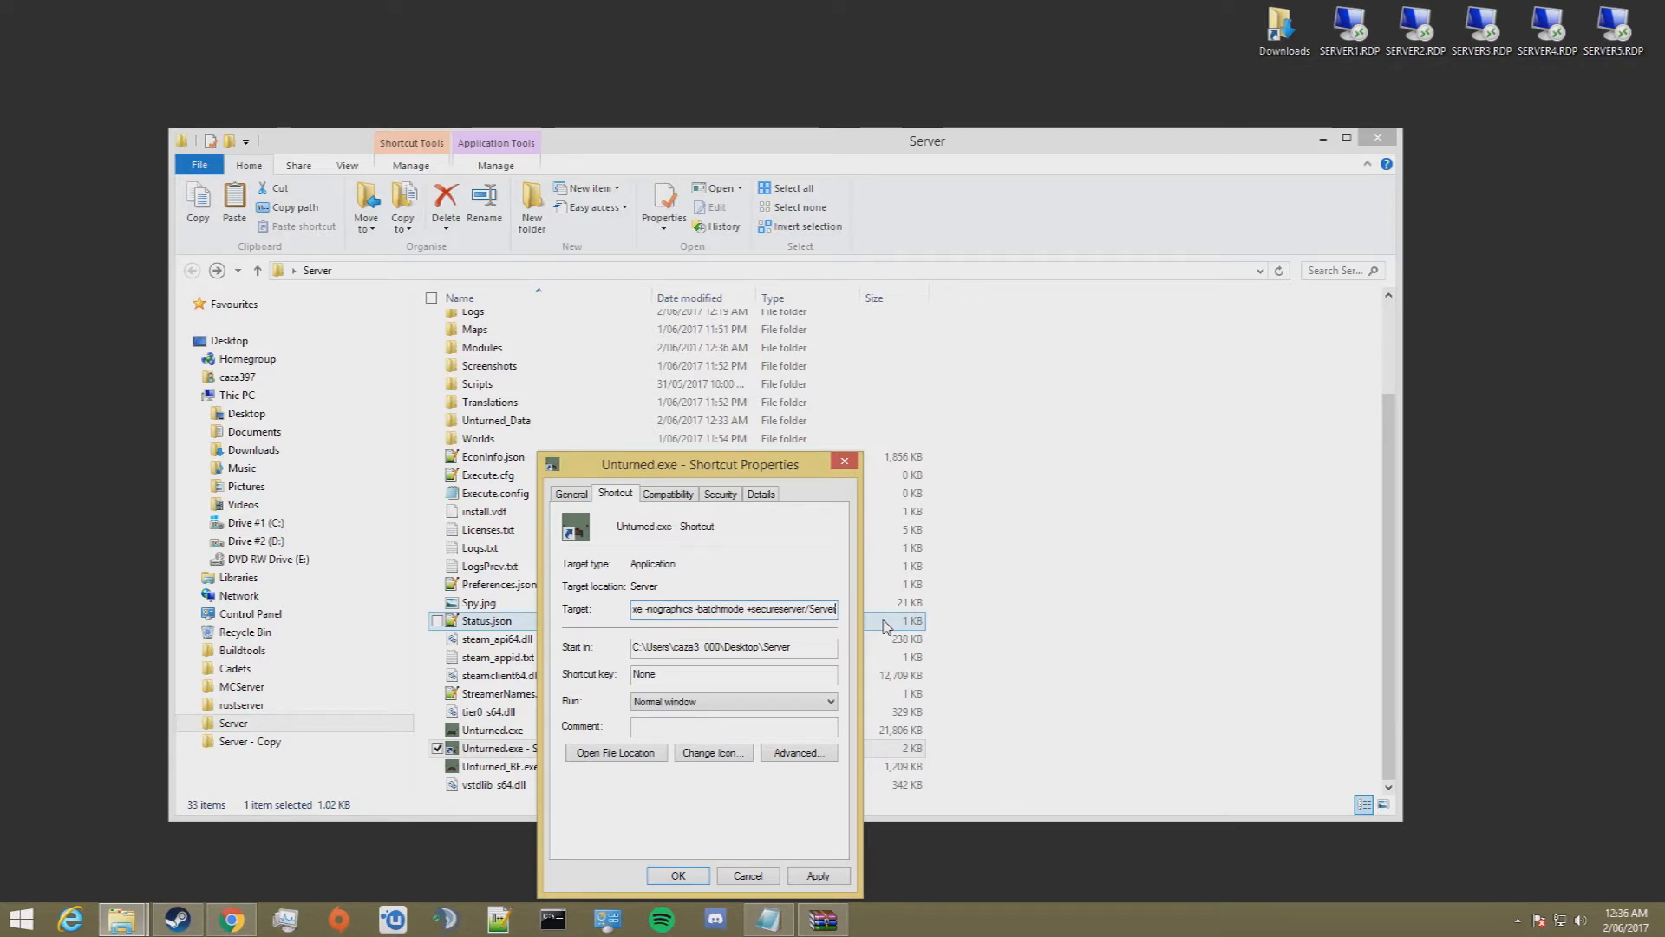
text(#1)
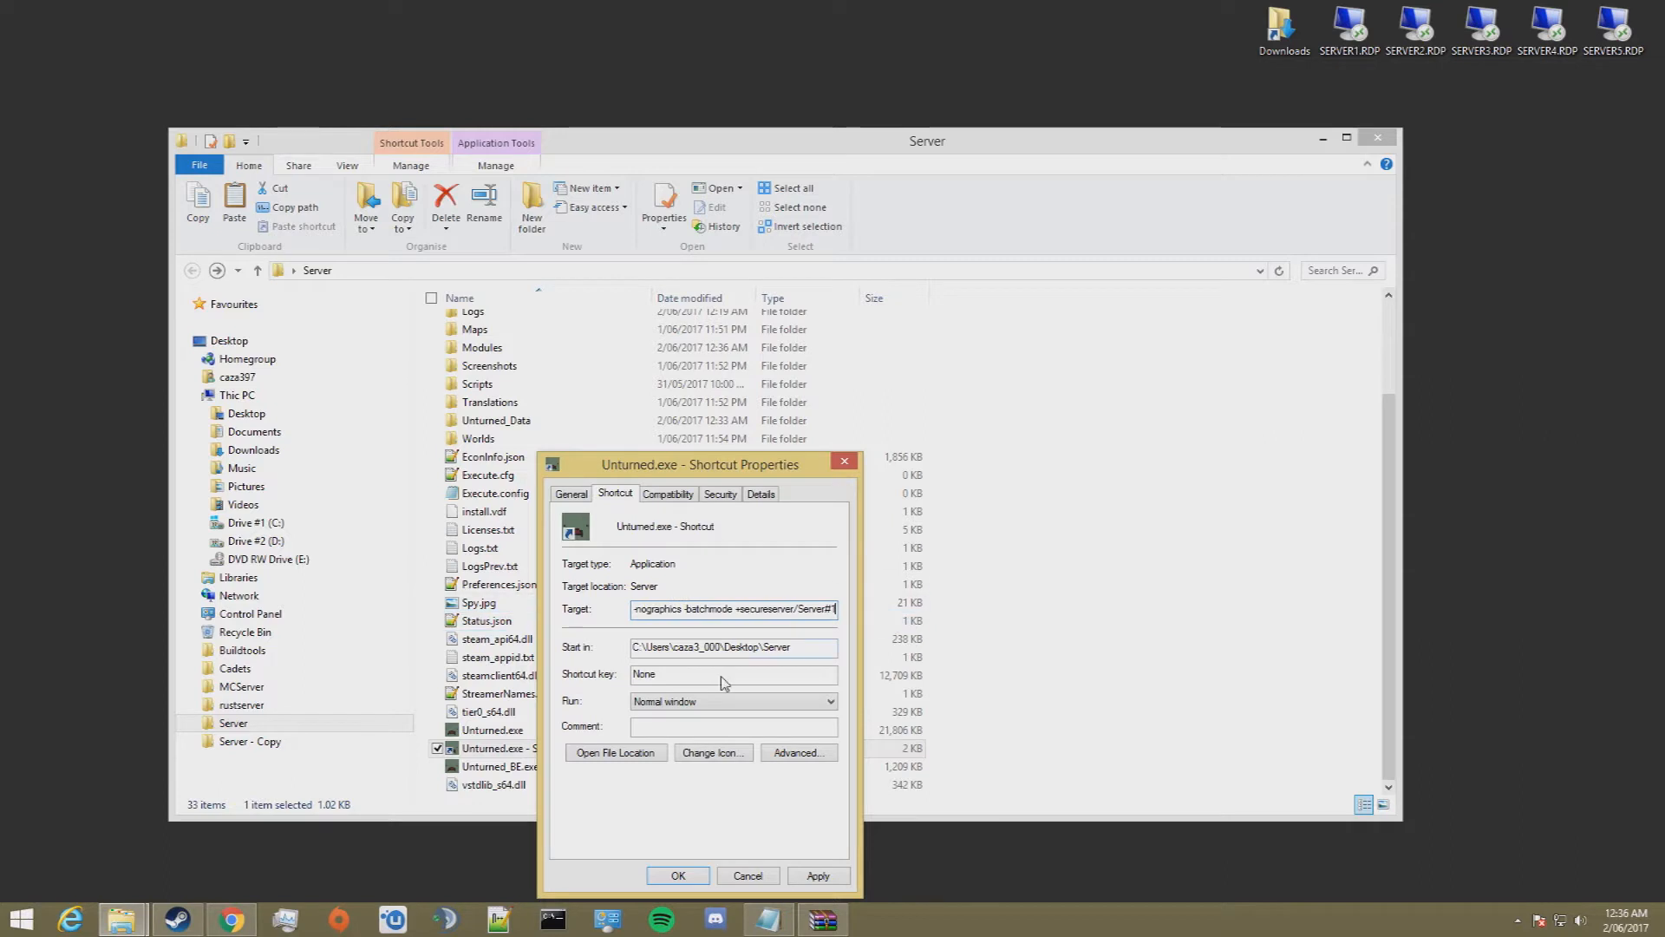
Step: Add -batchmode +secureserver/Server#1 to the end of the shortcut's target and save the properties
click(680, 876)
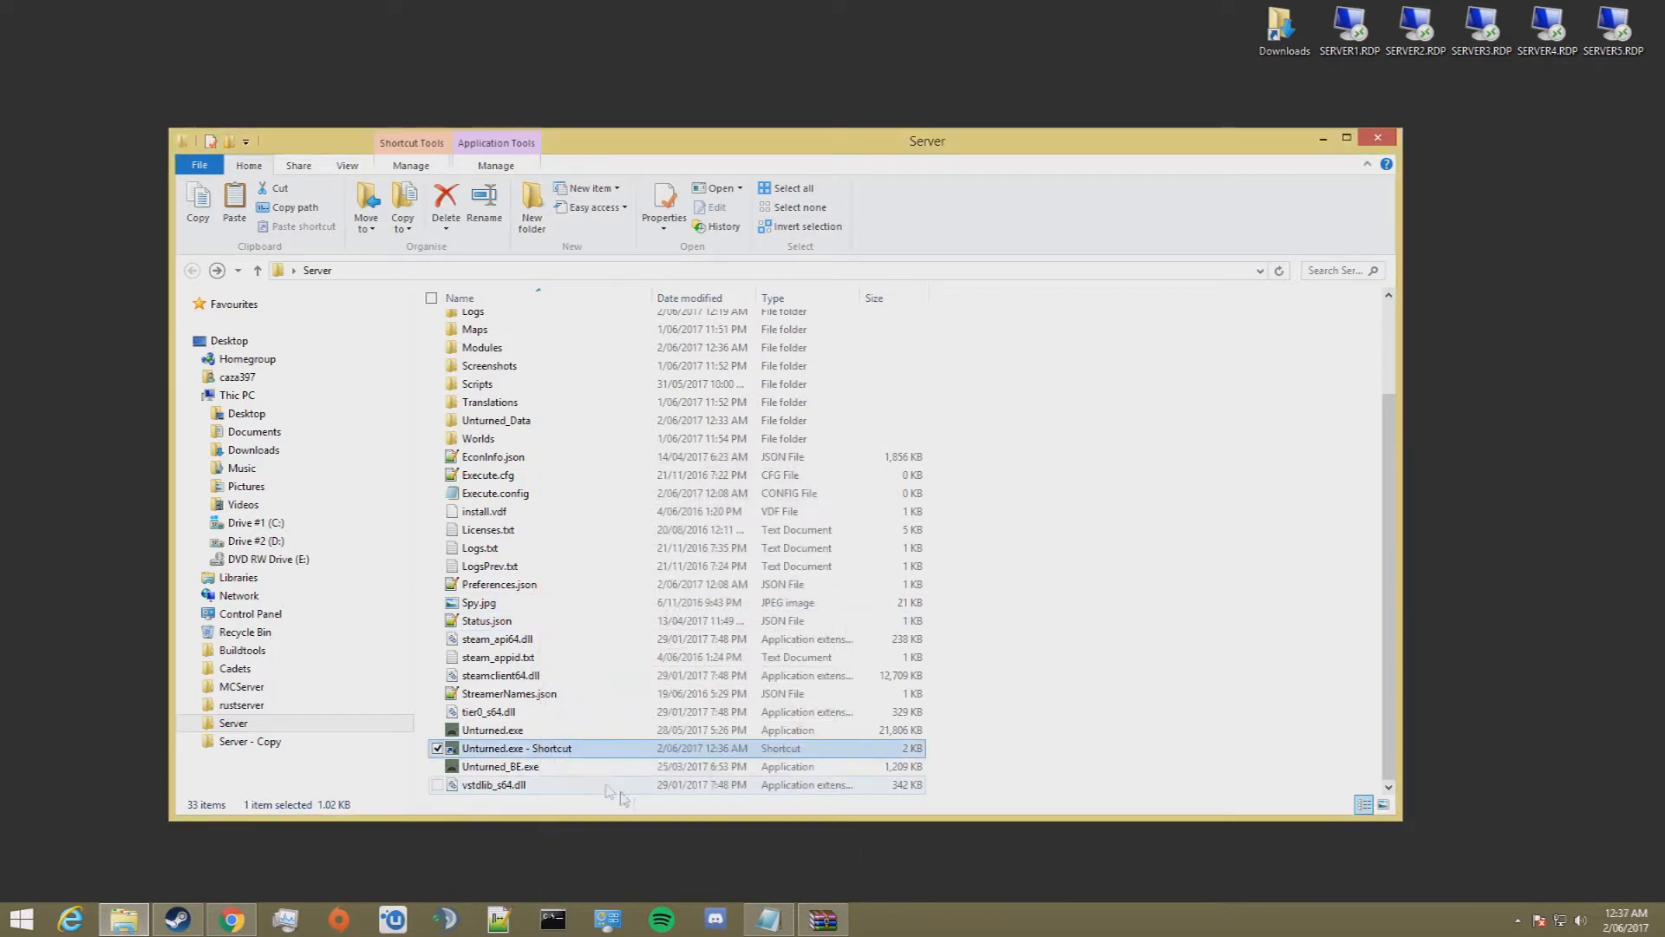
Step: Rename the Unturned.exe shortcut as Server Launcher
click(575, 748)
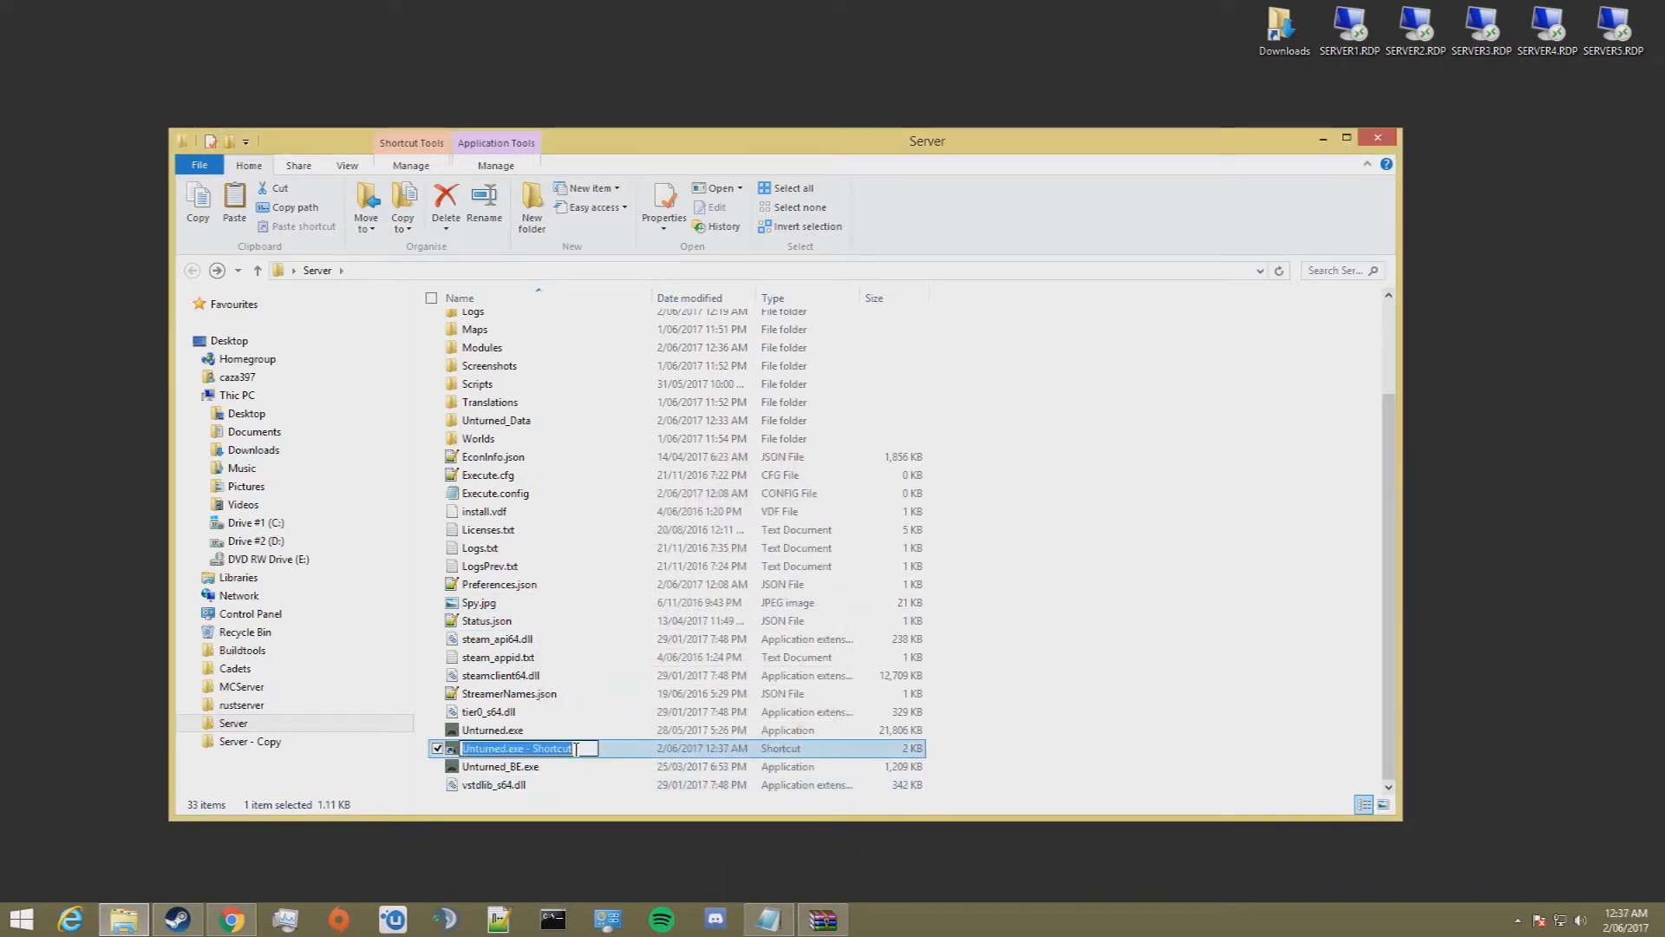
text(Server Launcher)
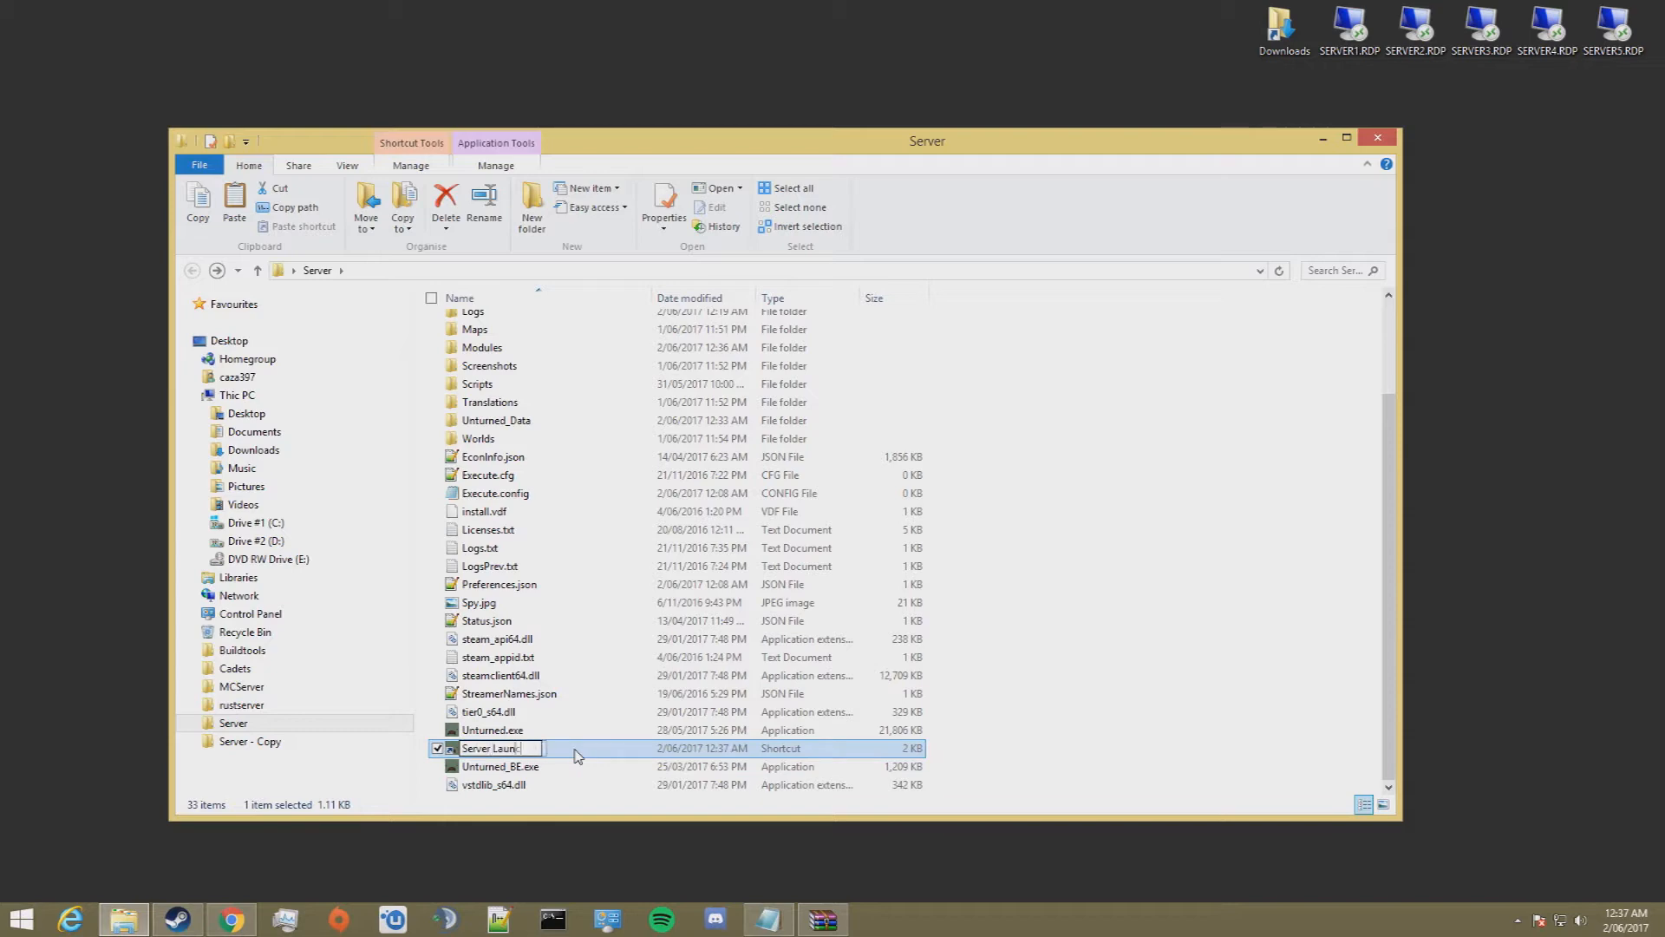
key(Return)
scroll(629, 538, up, 1)
click(1103, 629)
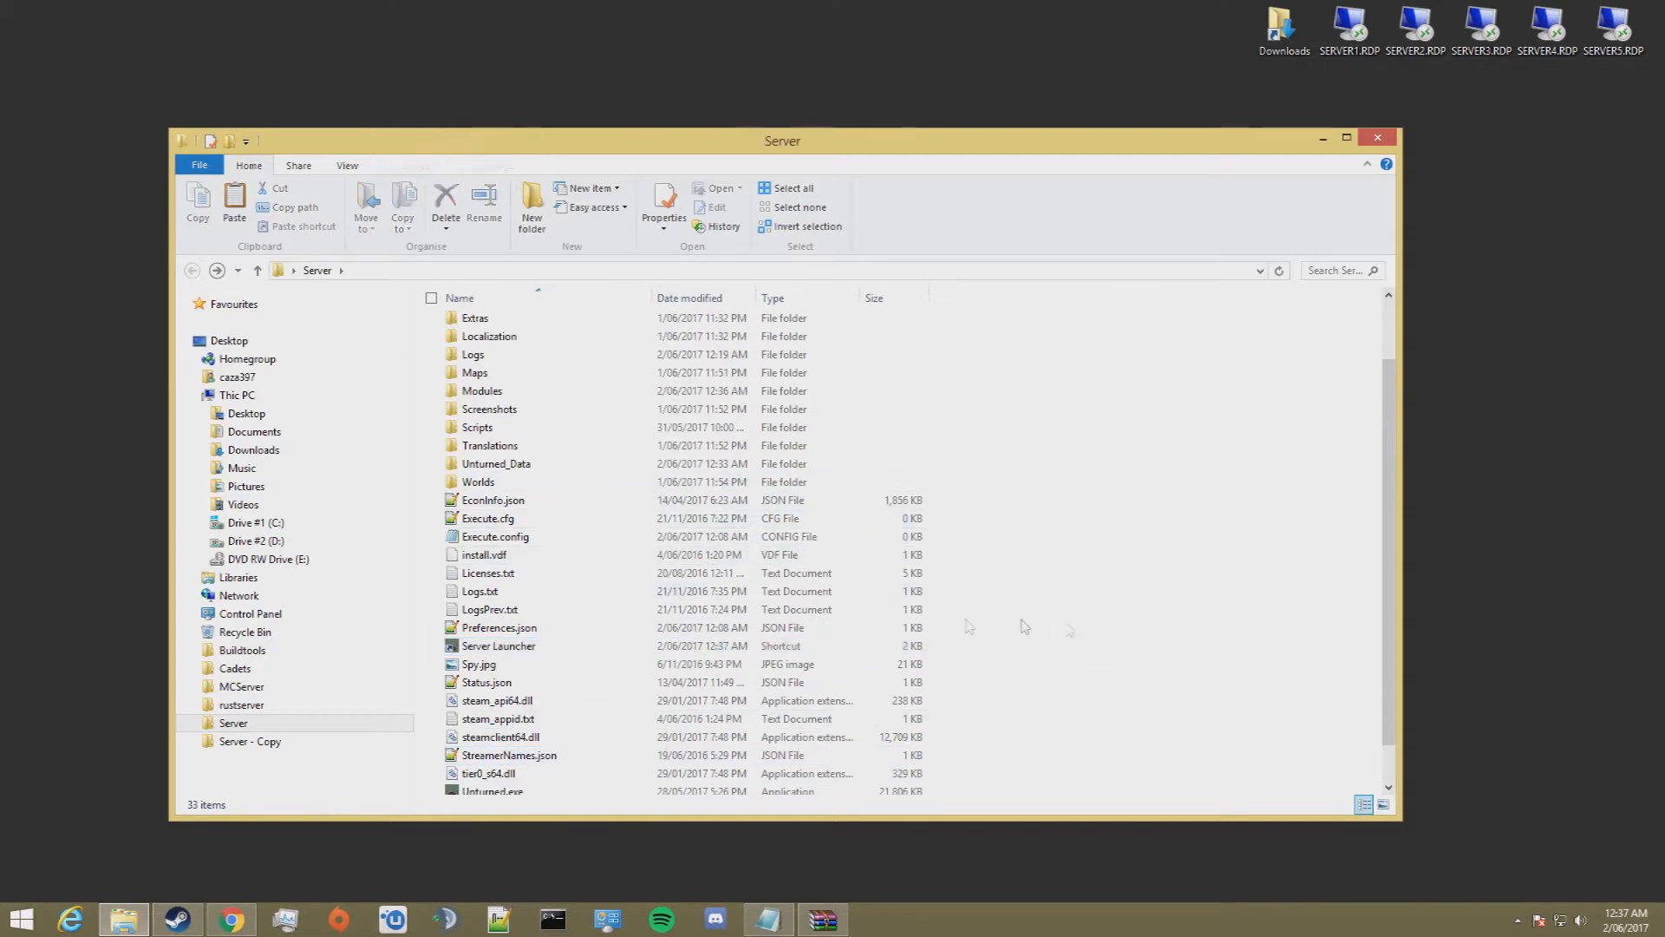
Step: Start the server with the Server Launcher shortcut and, once the level has loaded, run the shutdown command in its console
scroll(780, 670, up, 2)
scroll(608, 655, down, 3)
double_click(512, 603)
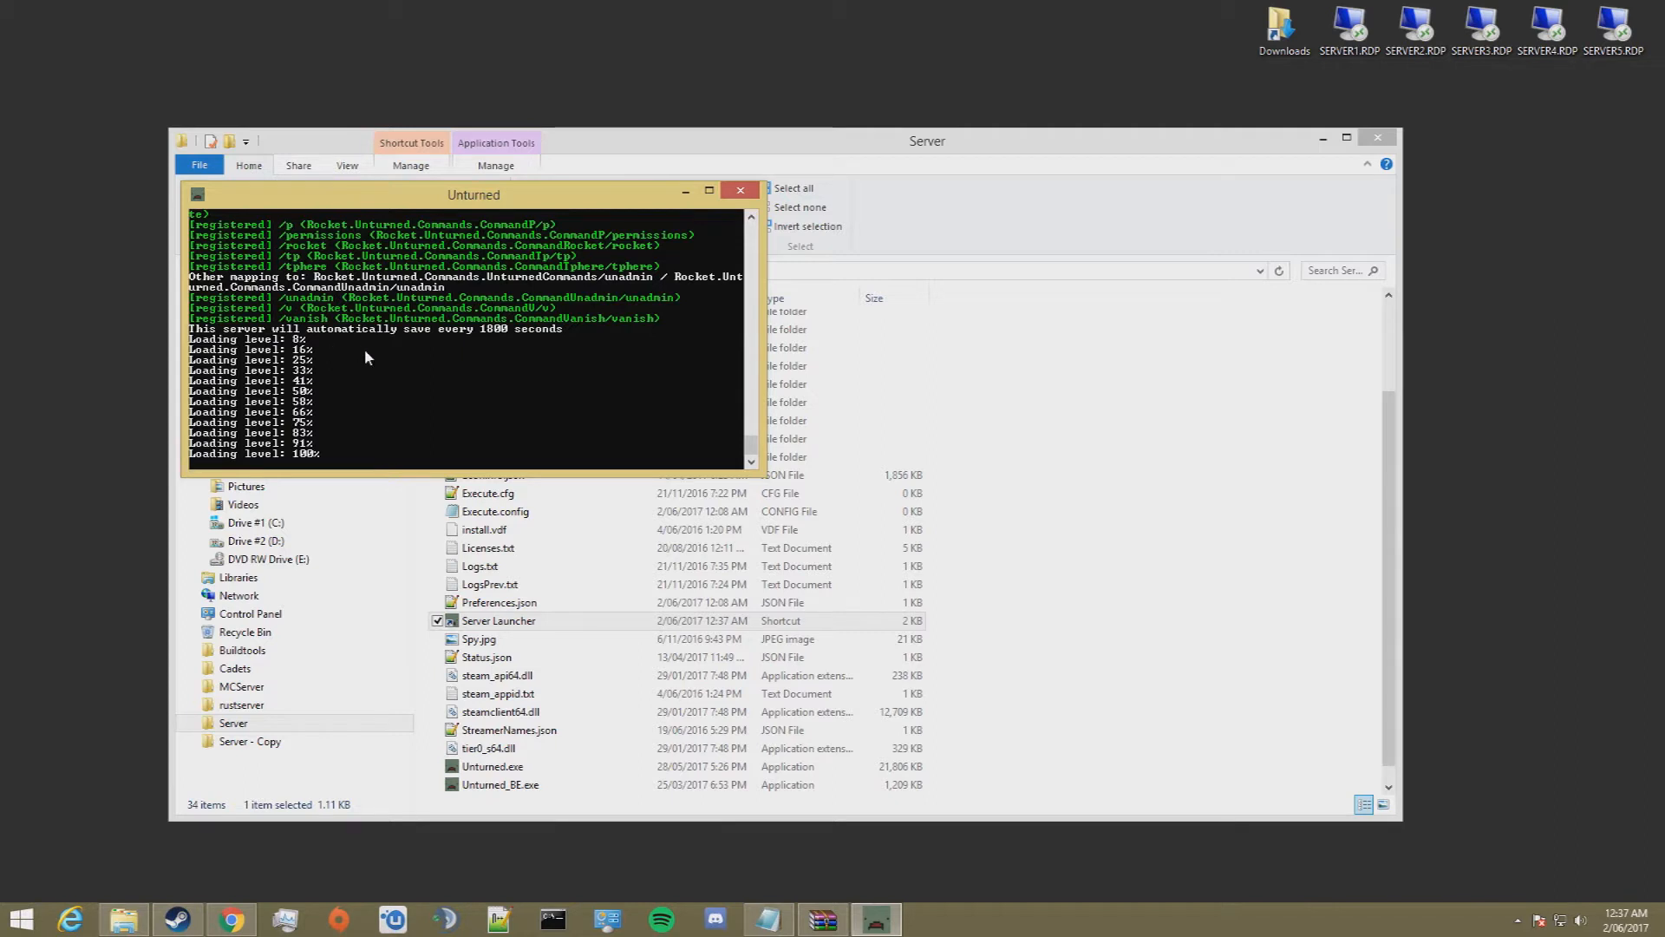
text(shutdown)
key(Return)
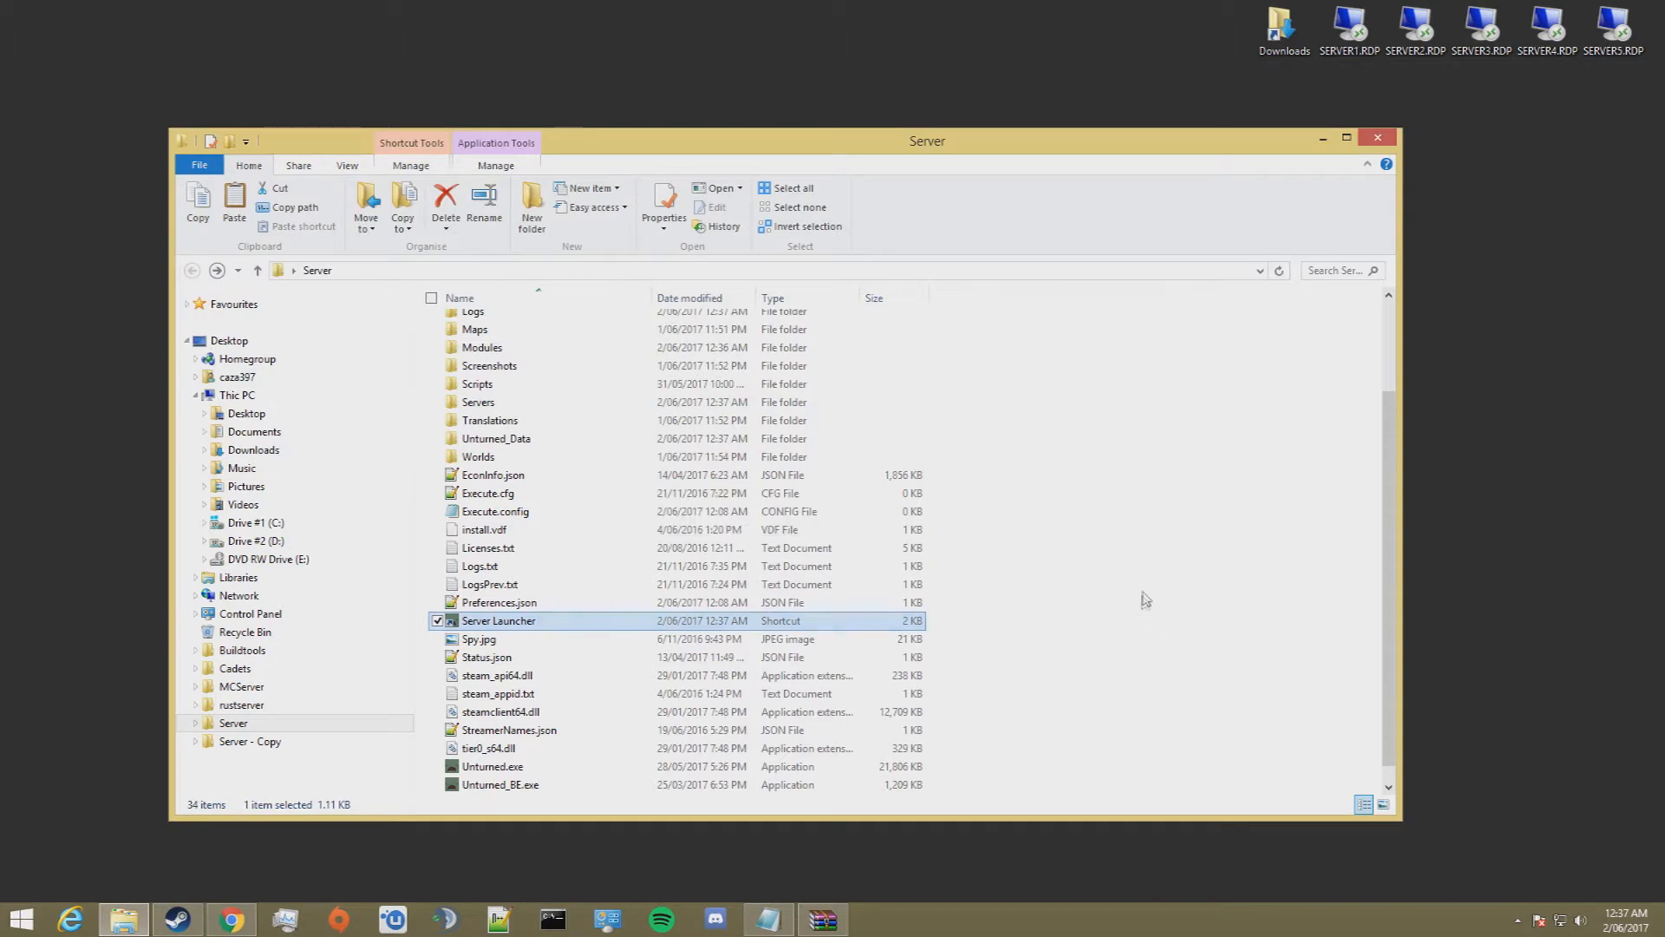
click(1145, 600)
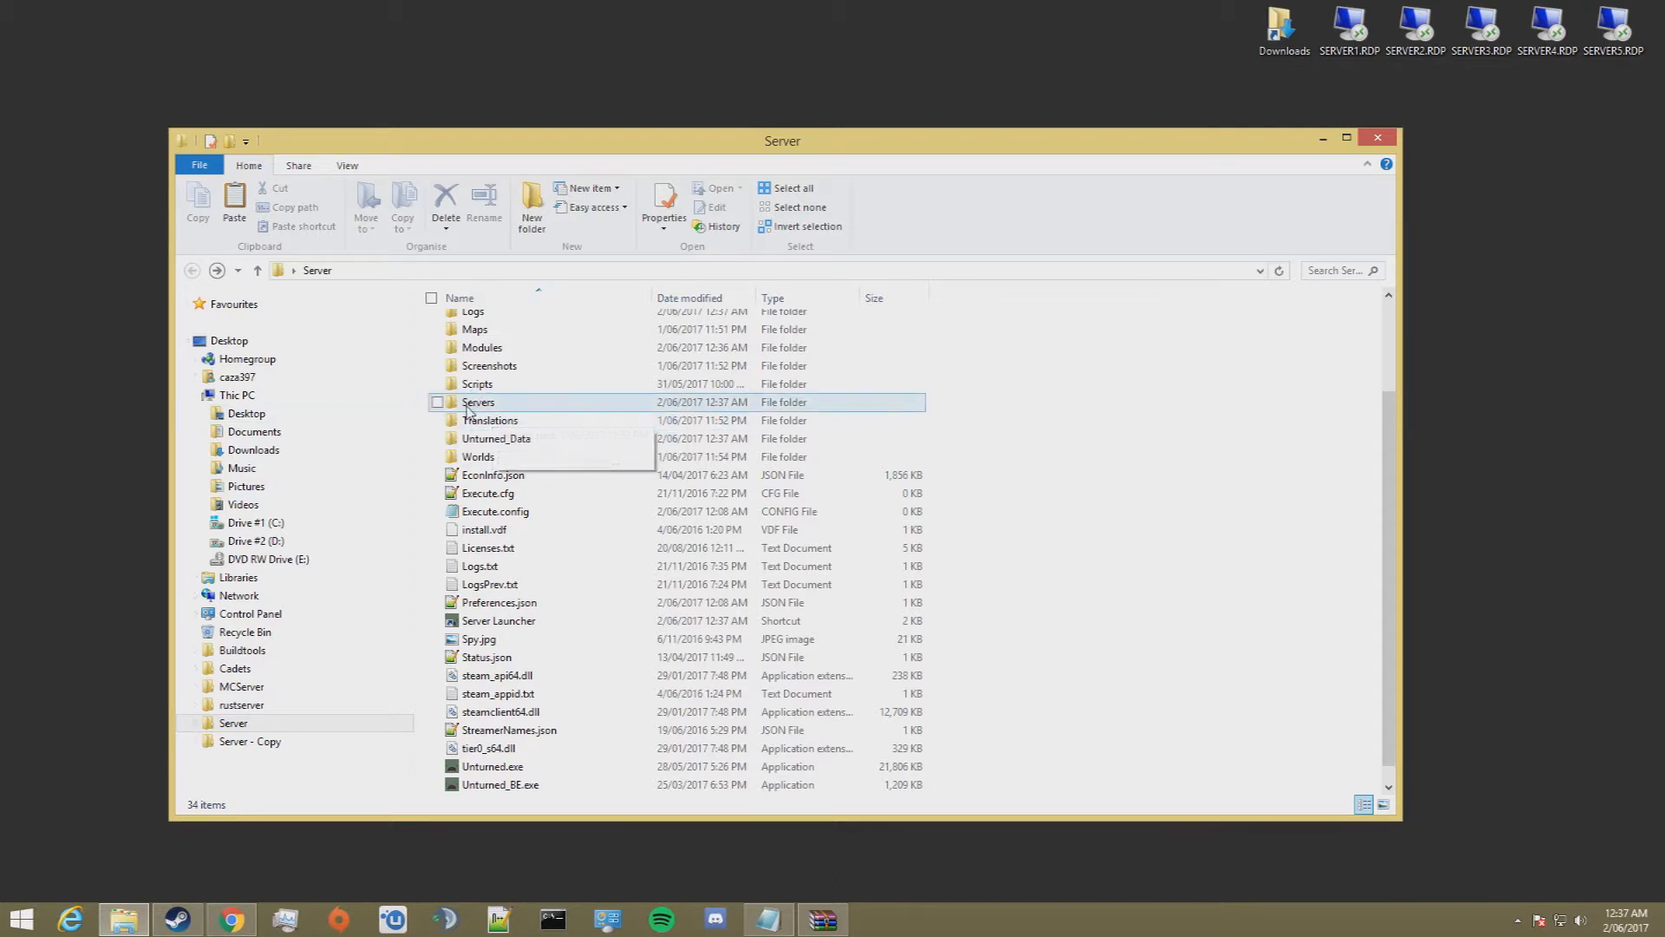
Step: Open Commands.dat from the Servers/Server#1/Server folder for editing
double_click(500, 404)
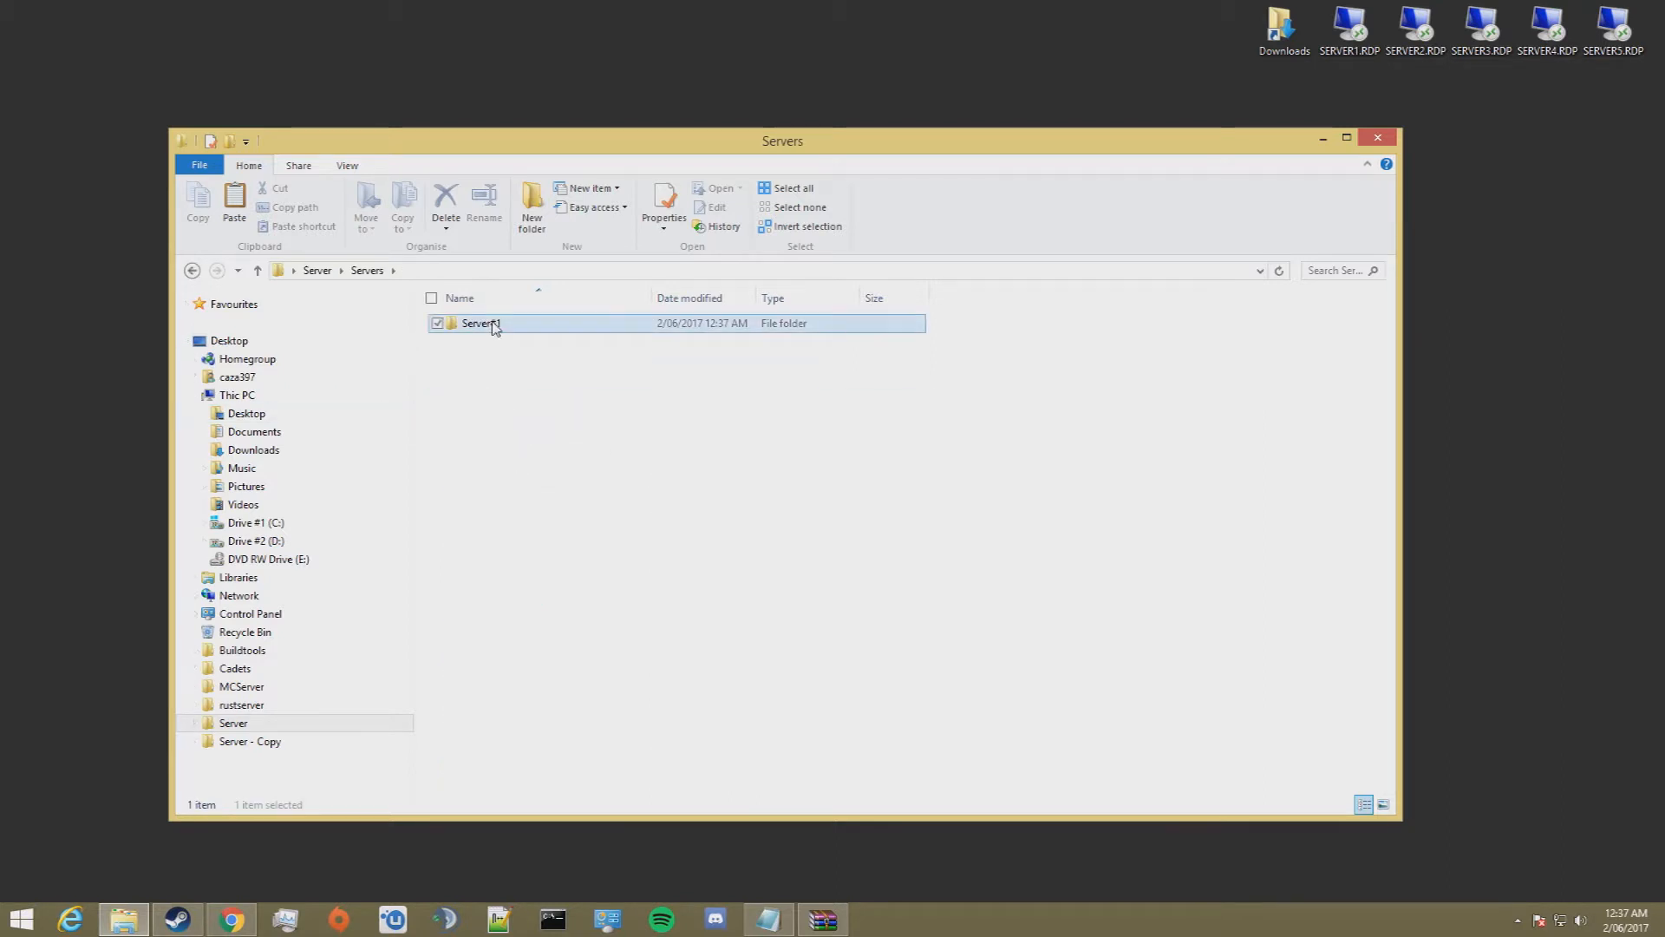
double_click(482, 323)
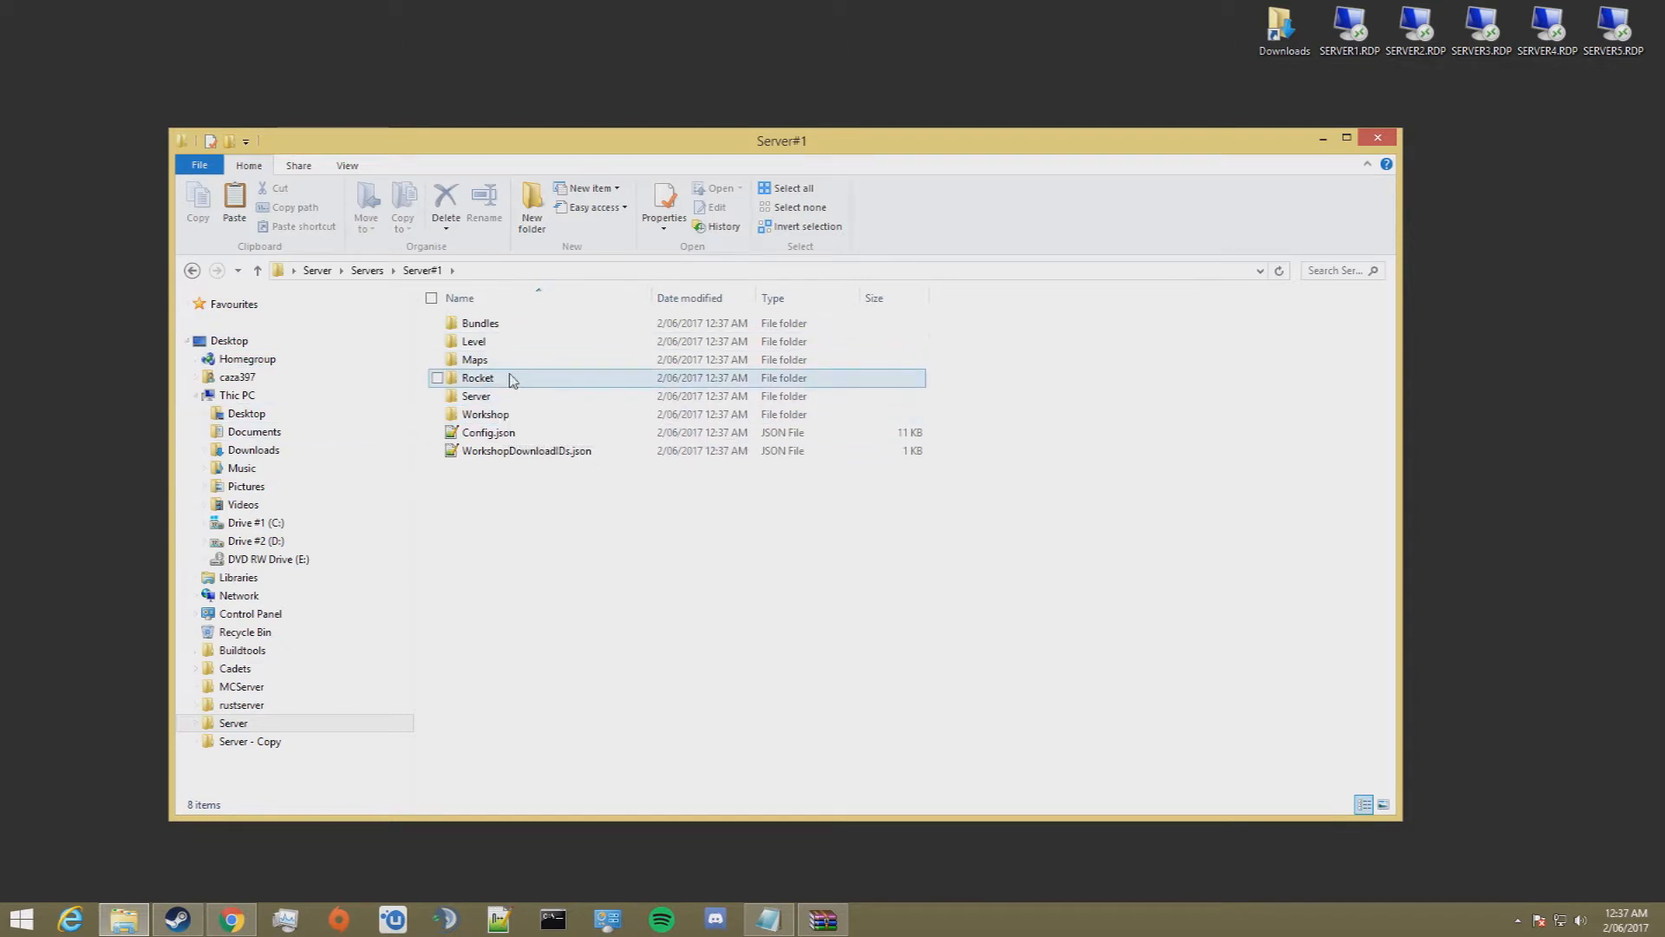
double_click(485, 396)
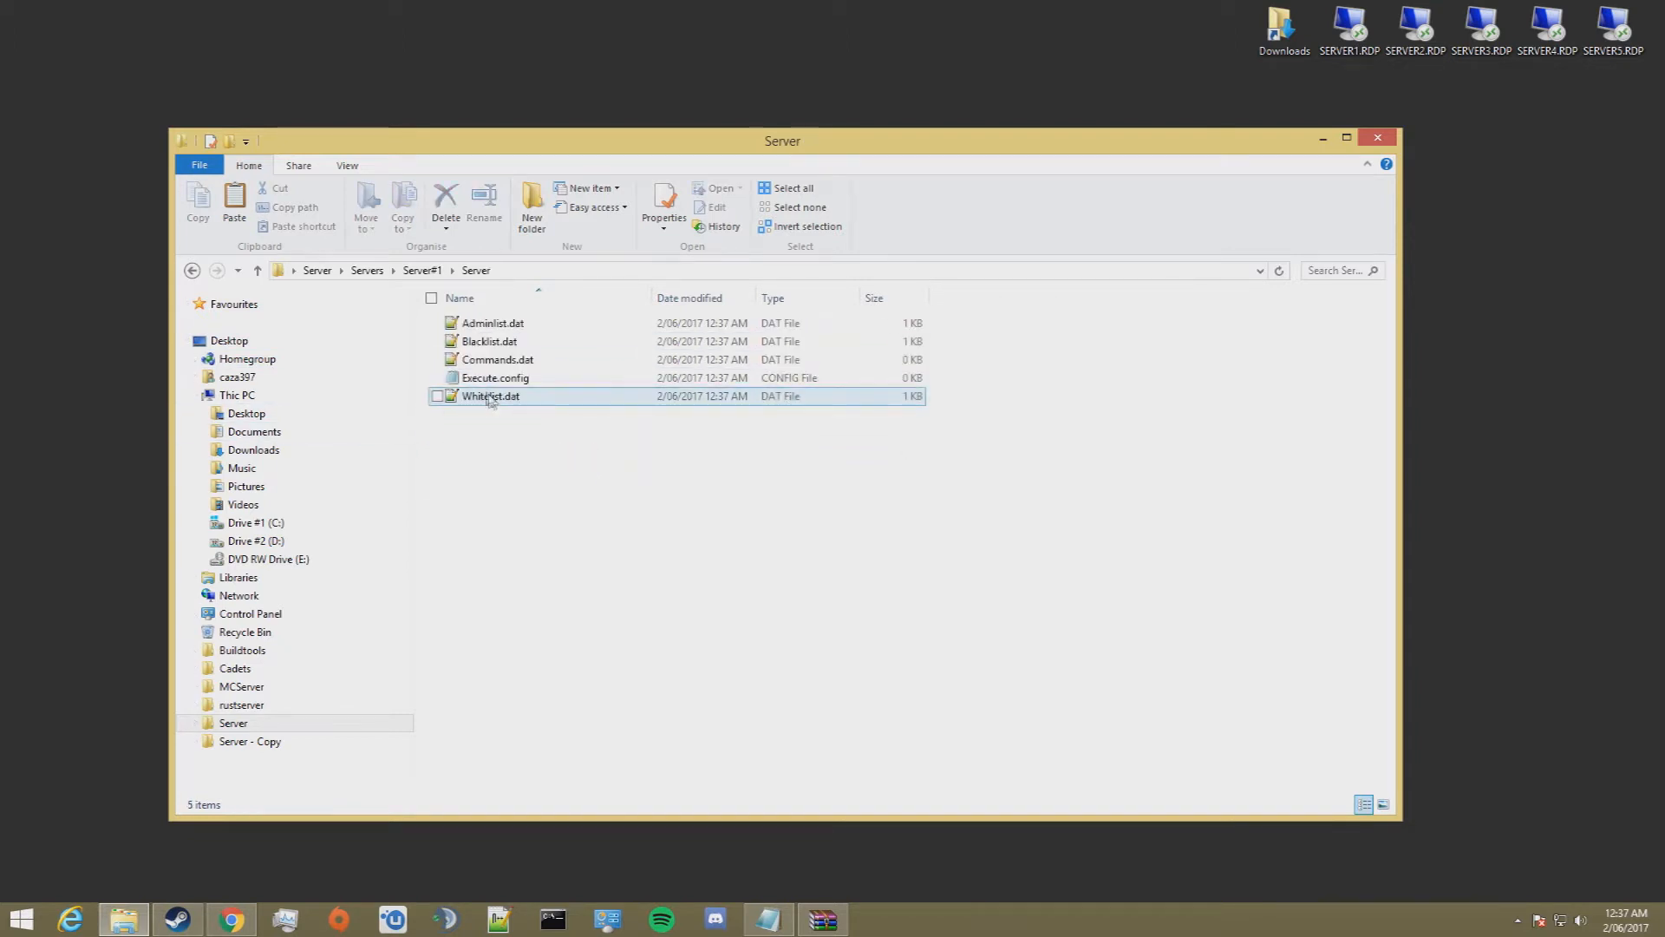
double_click(510, 360)
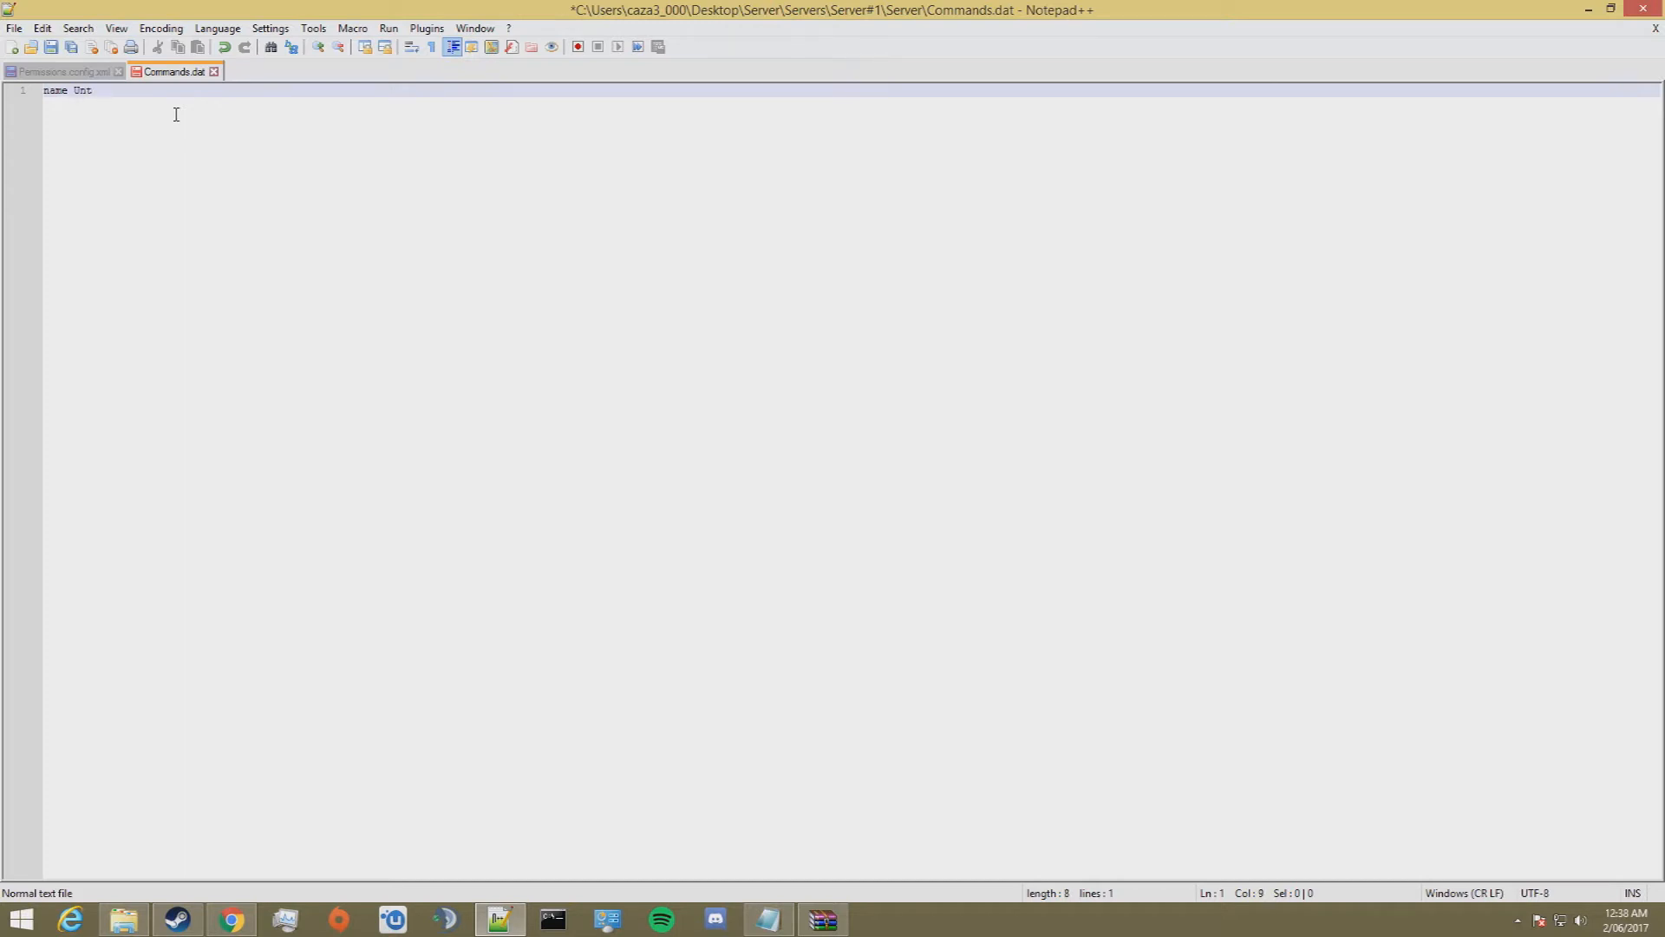
Step: Write the lines "name Unturned Test Server" and "map Washington" in Commands.dat
text(urned Test Server)
key(Return)
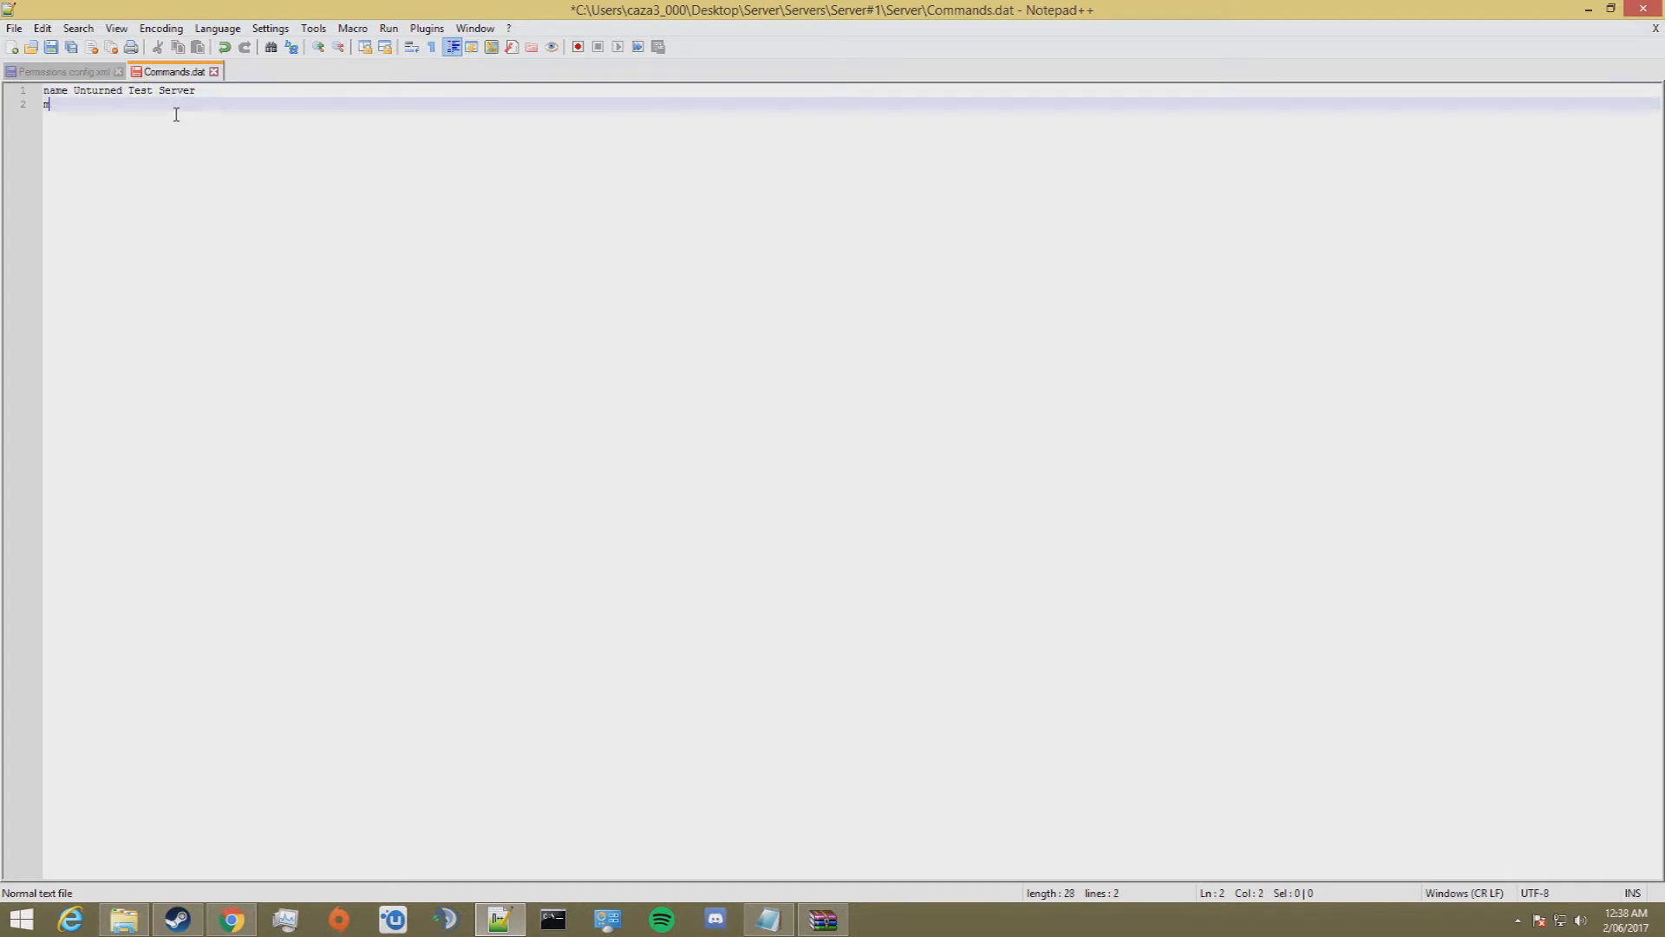
text(map Washington)
key(Return)
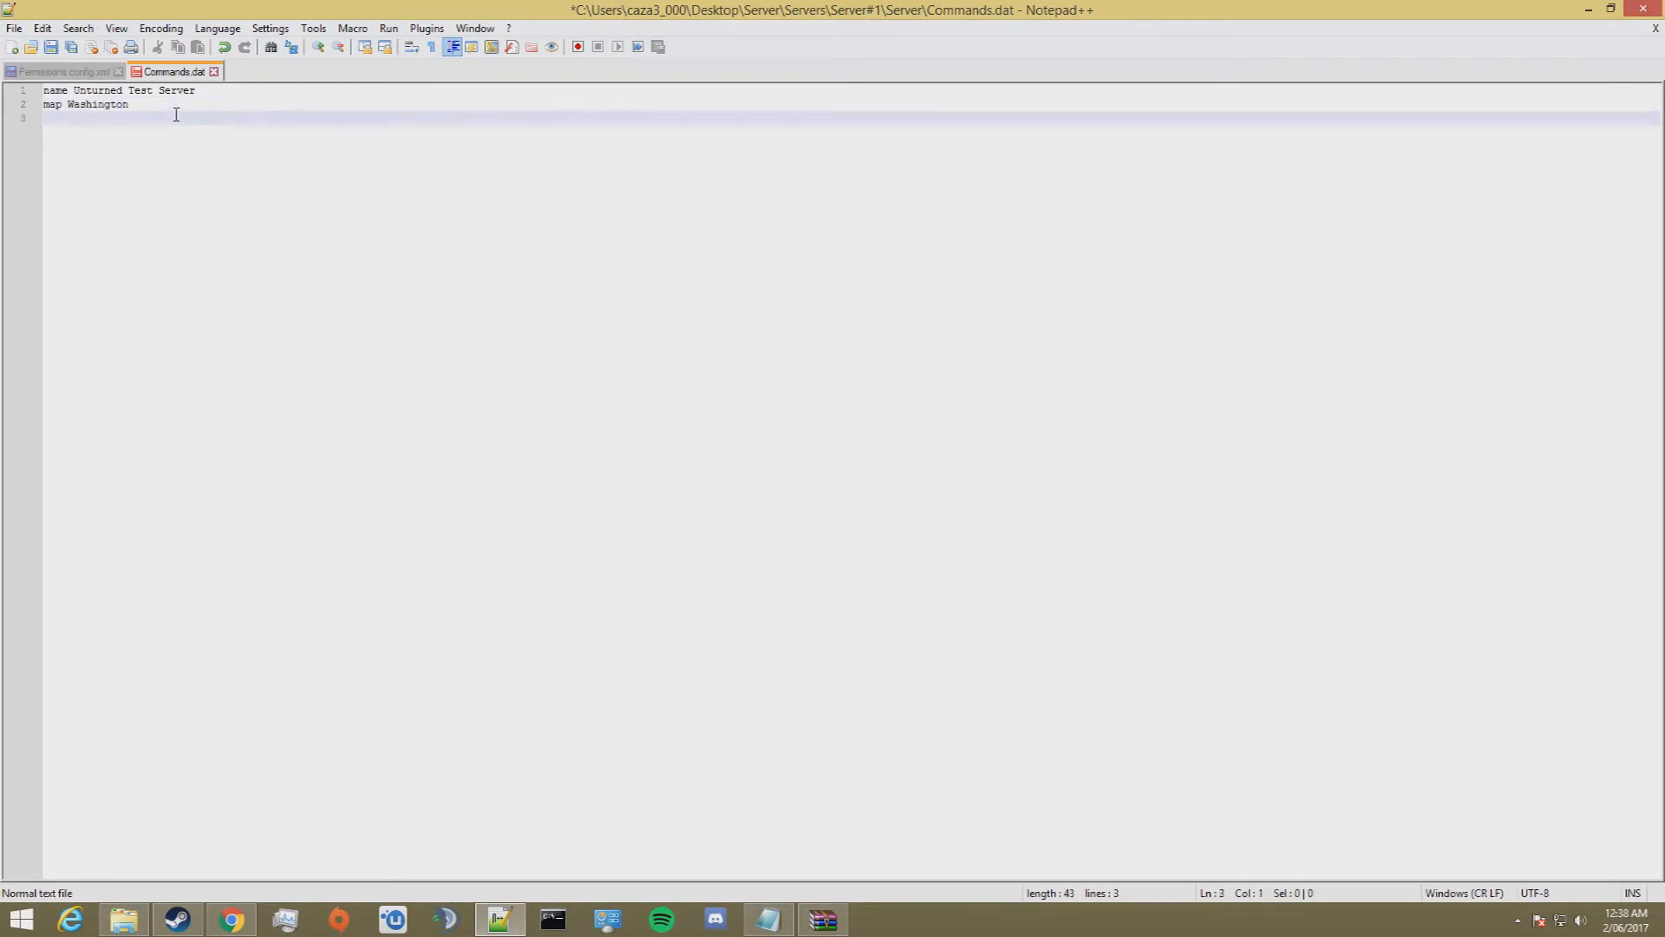
drag(130, 106, 72, 111)
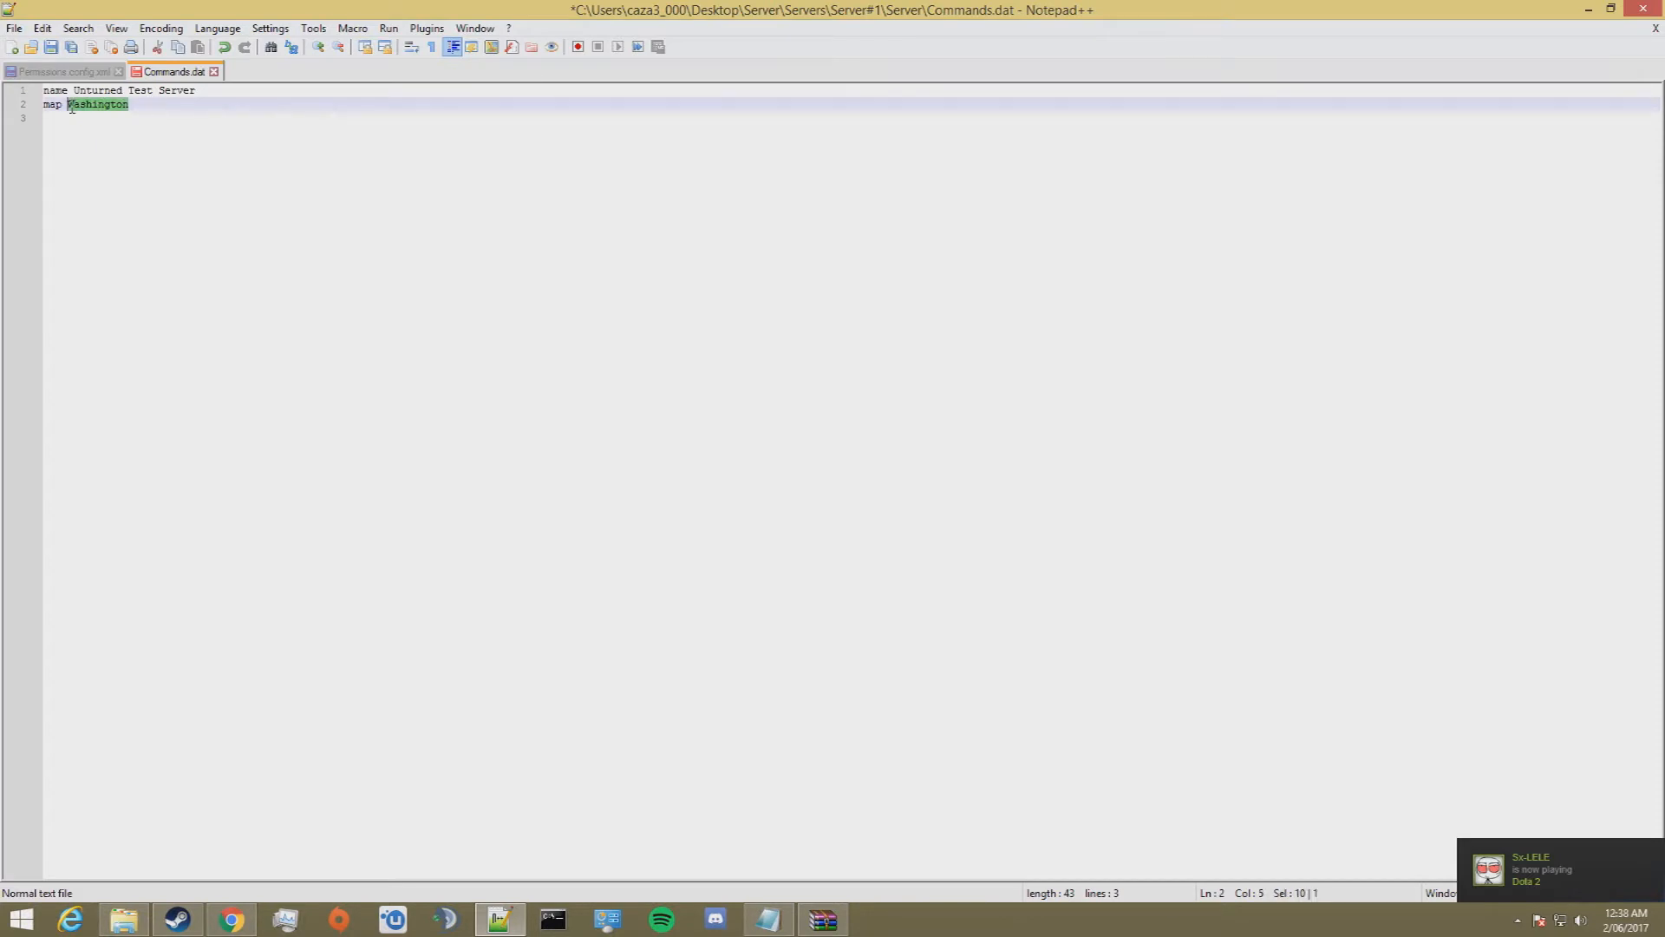
click(130, 105)
drag(130, 105, 71, 103)
key(Down)
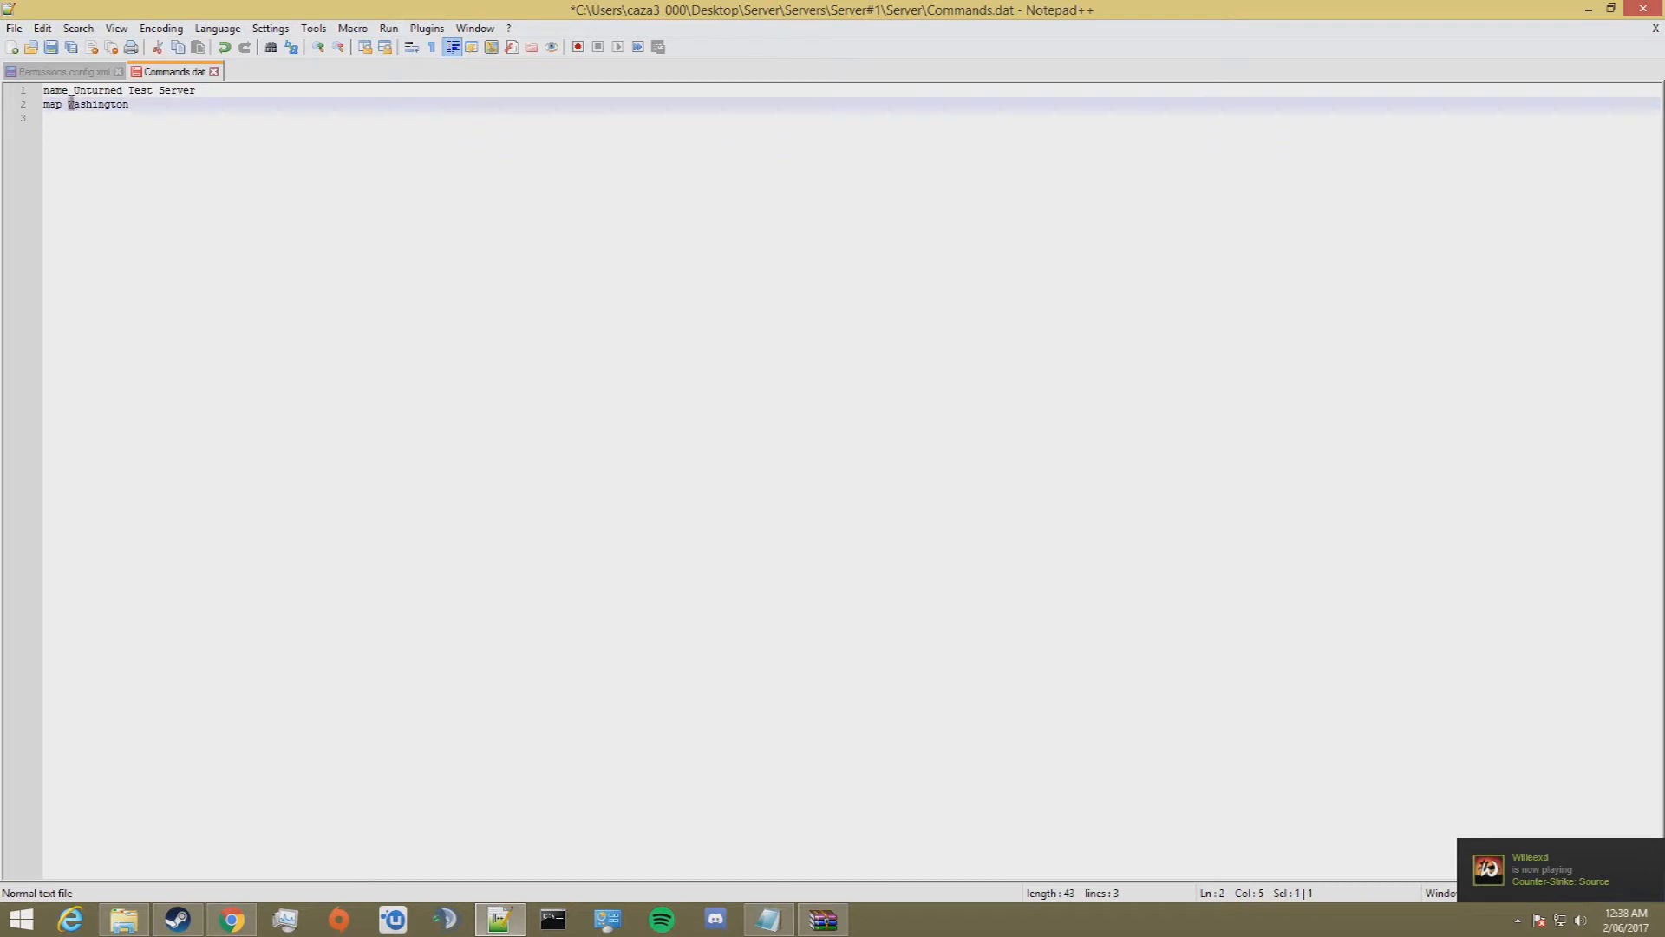
drag(130, 105, 64, 110)
click(83, 110)
click(130, 104)
drag(130, 104, 71, 106)
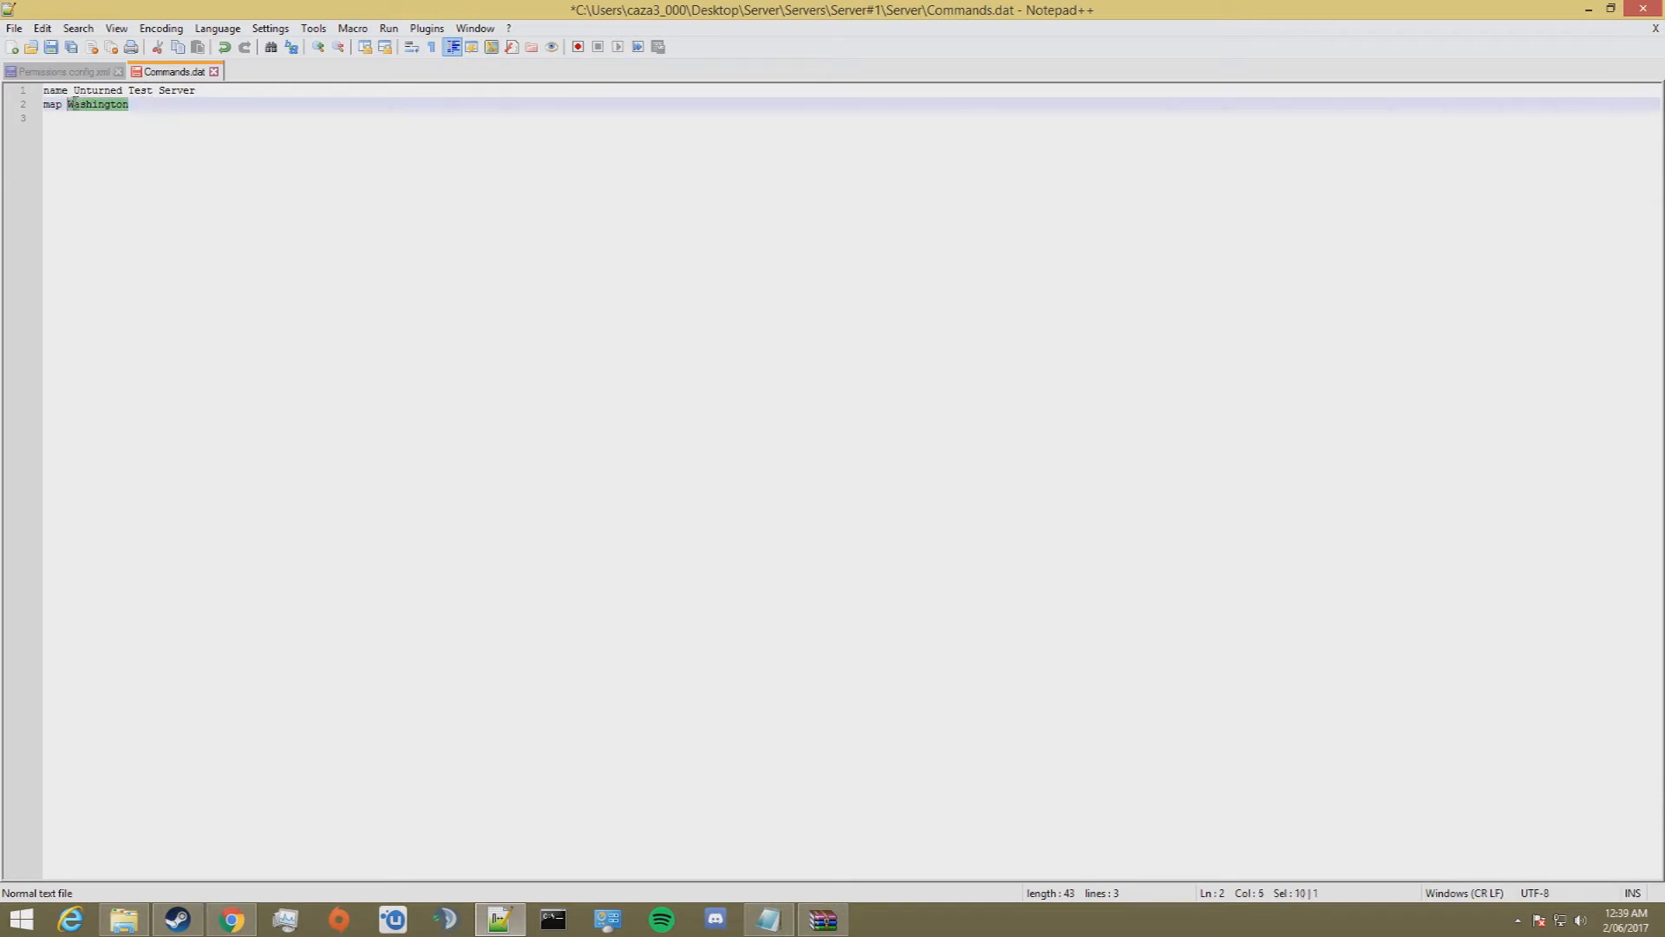
click(144, 103)
Step: Add the lines "port 27015" and "perspective both" below the map line
key(Return)
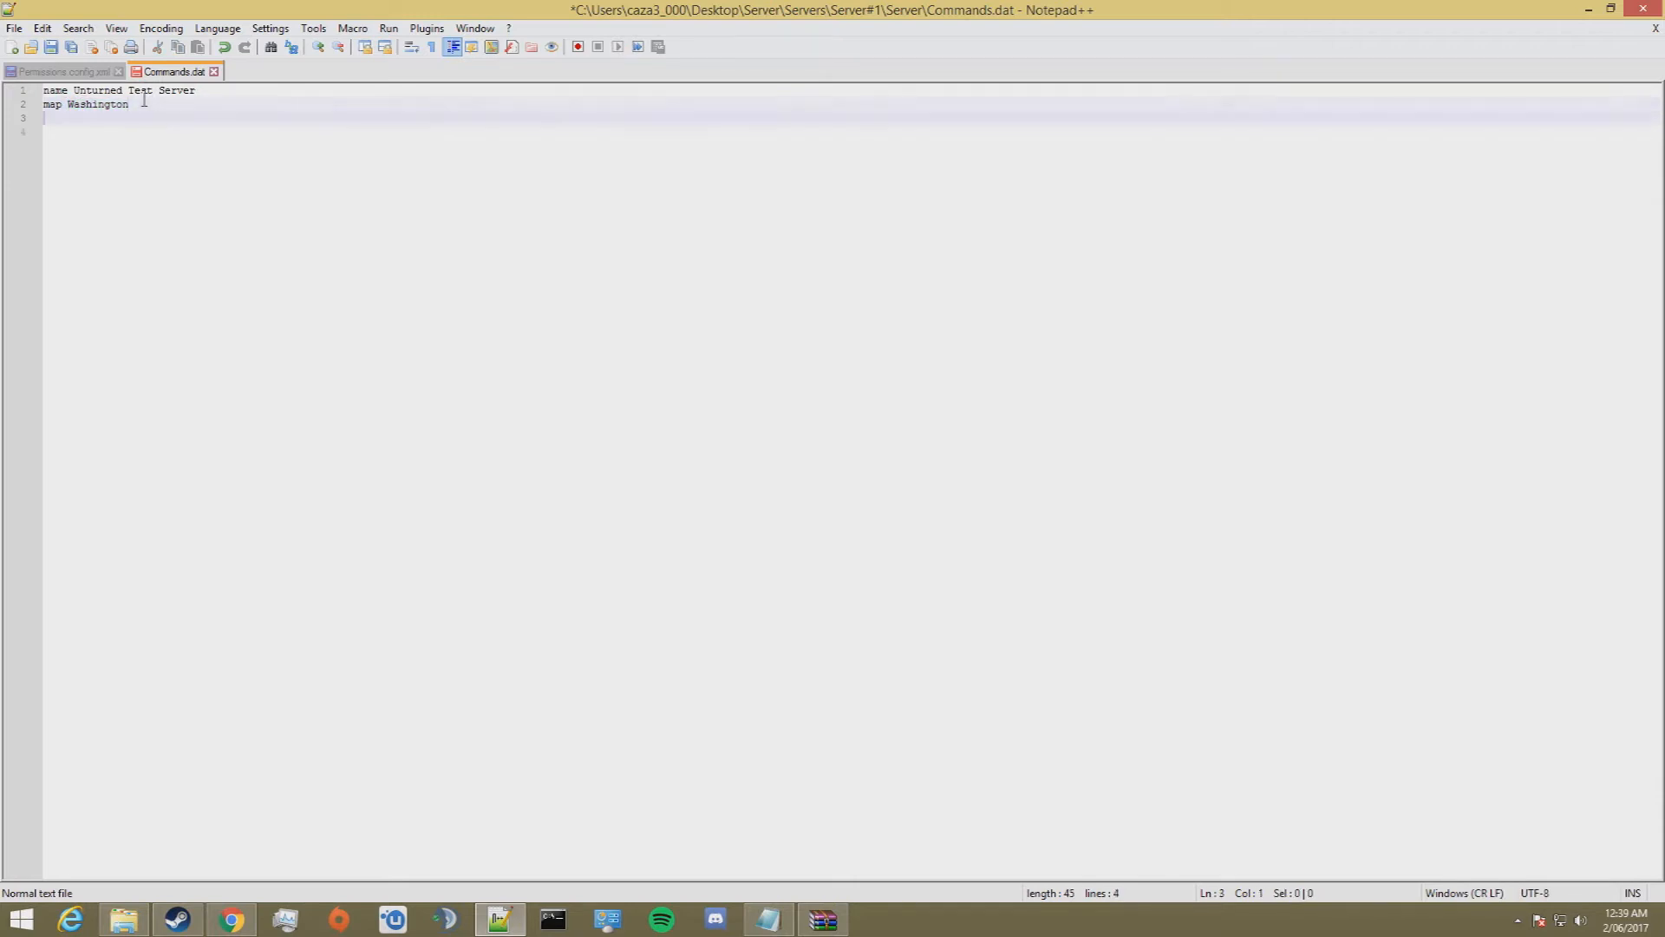
text(port)
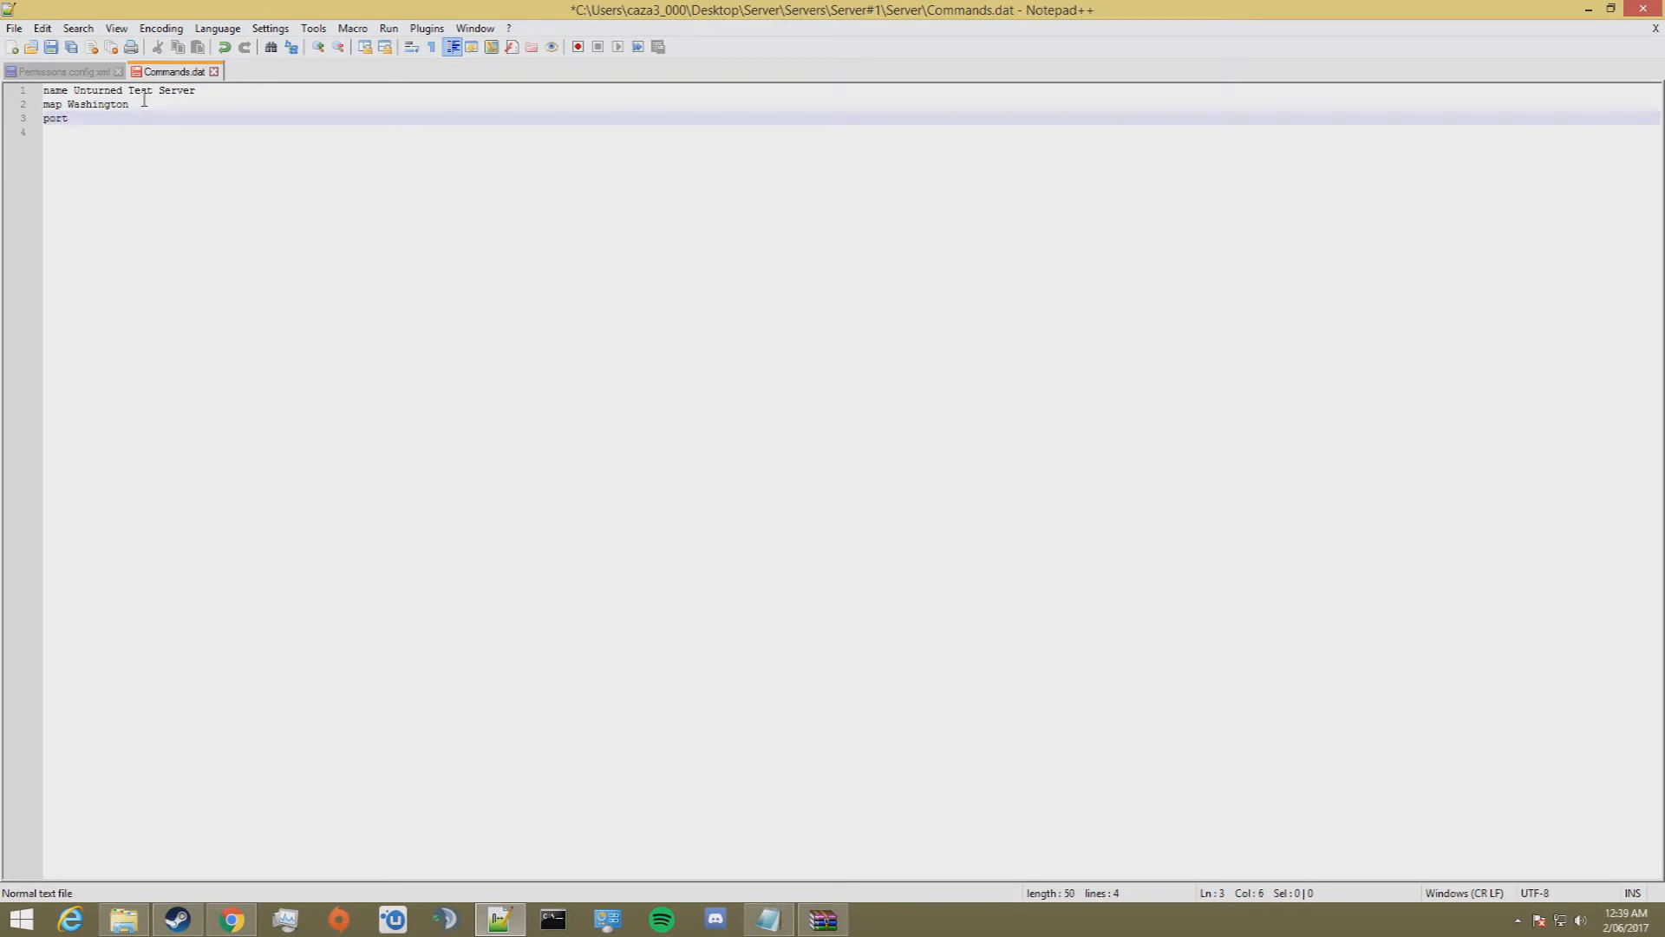
text( 27015)
key(Return)
text(perspective both)
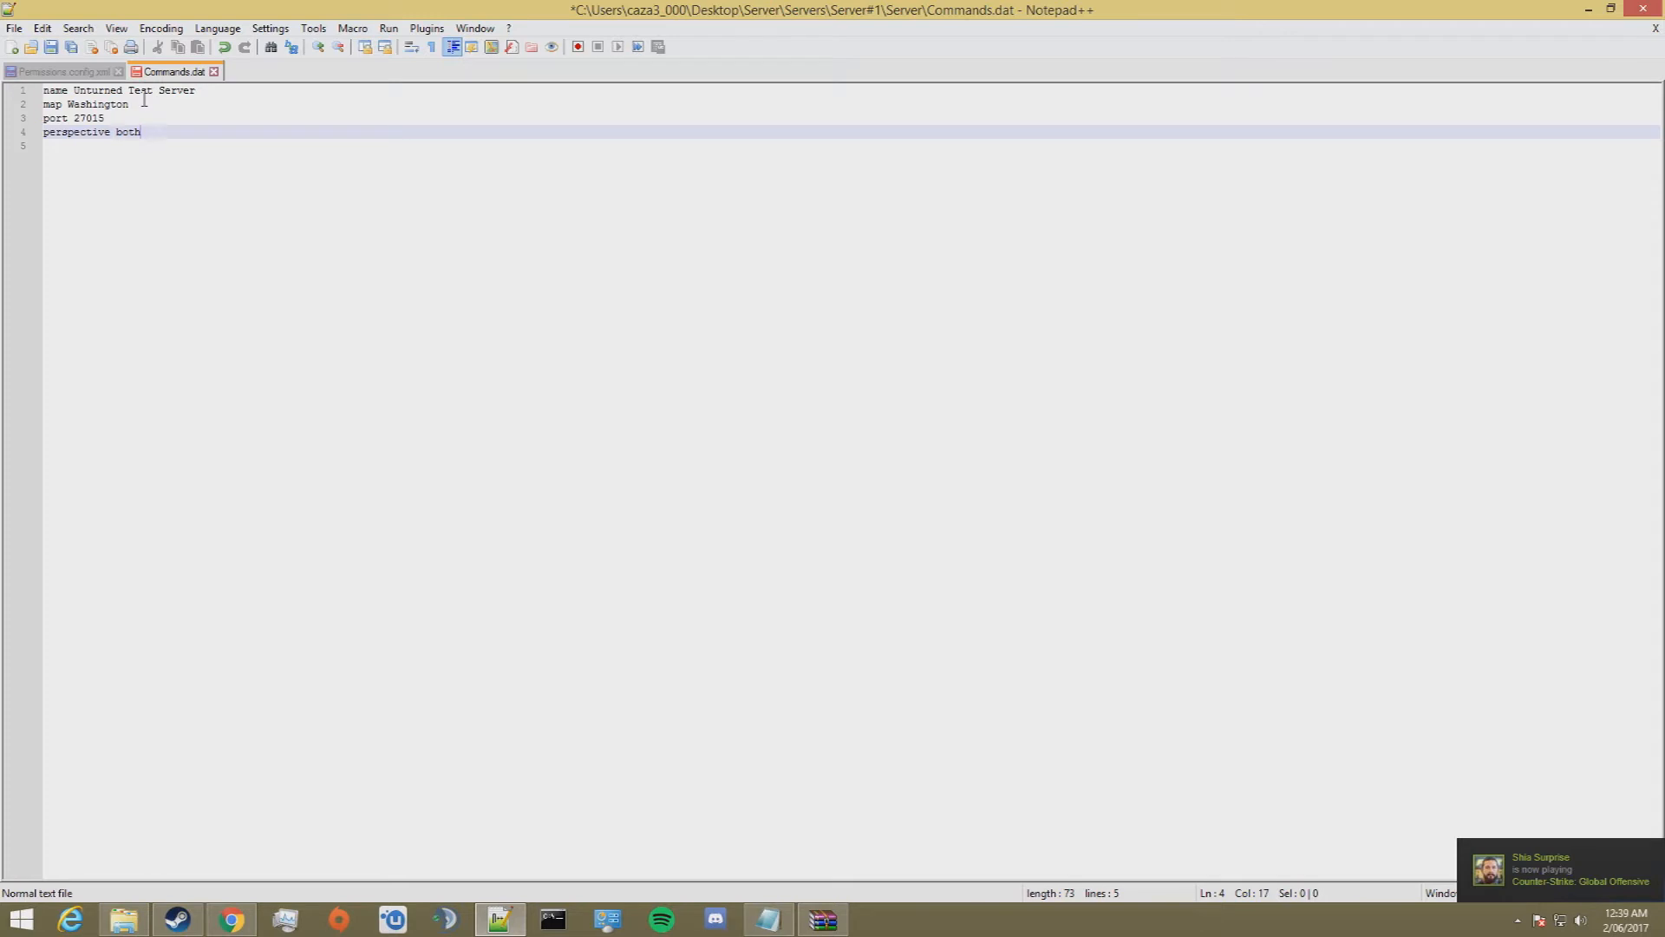
Step: Add the lines "maxplayers 24" and "mode normal" below the perspective line
key(Return)
text(maxplayers)
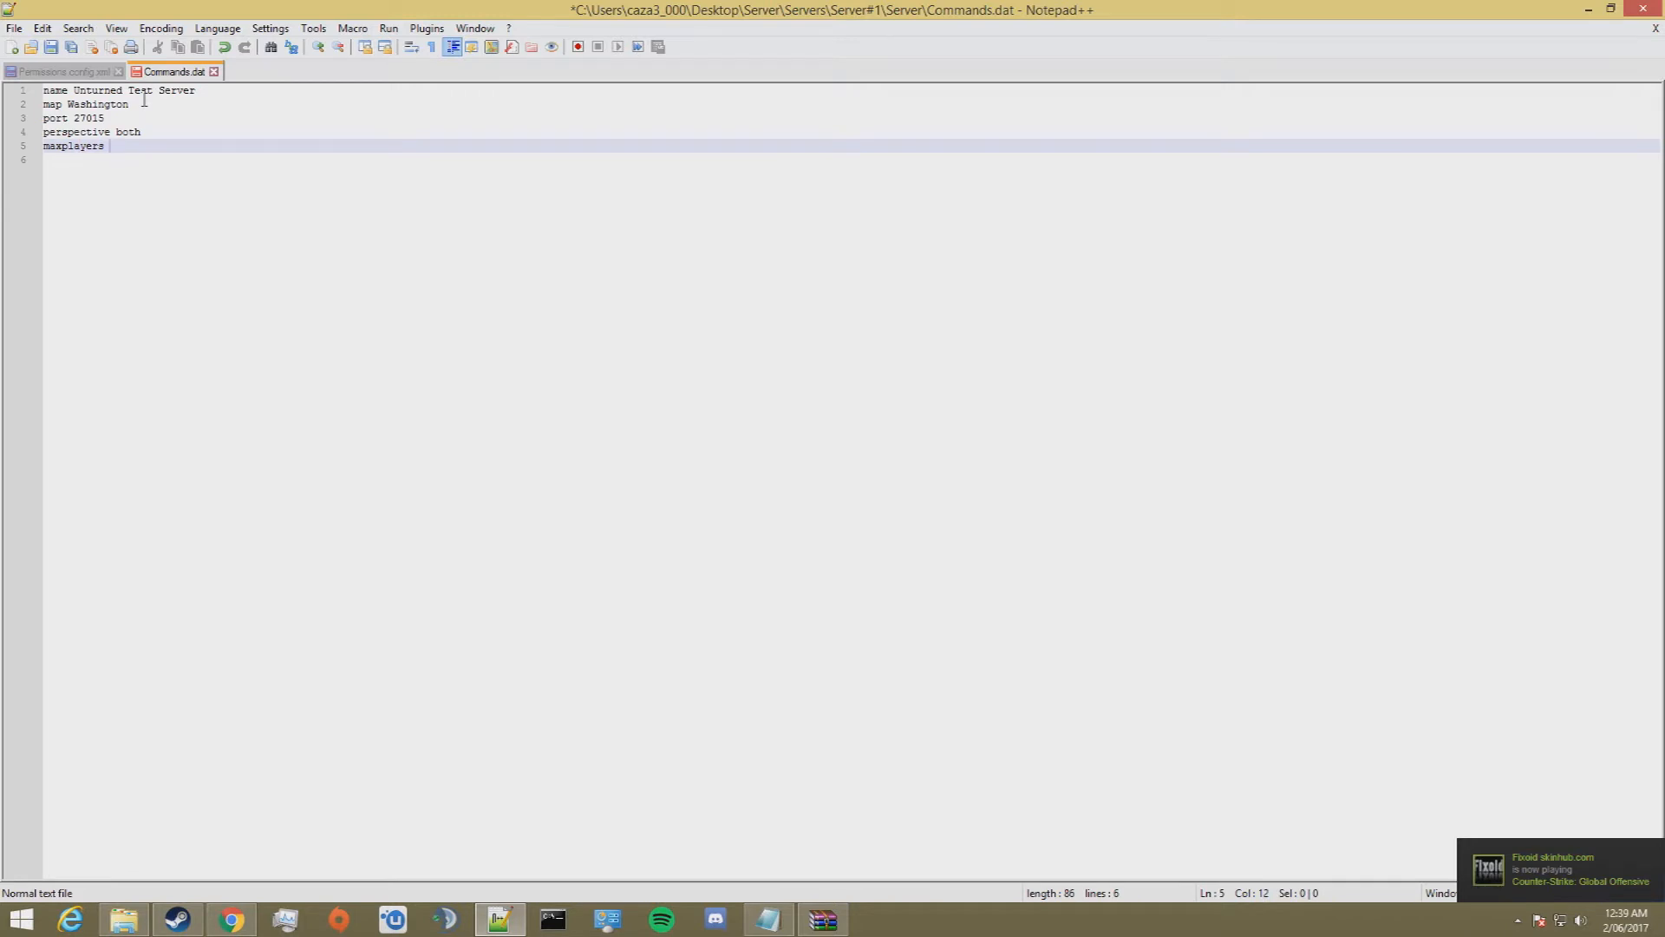
text( 24)
key(Return)
text(mode )
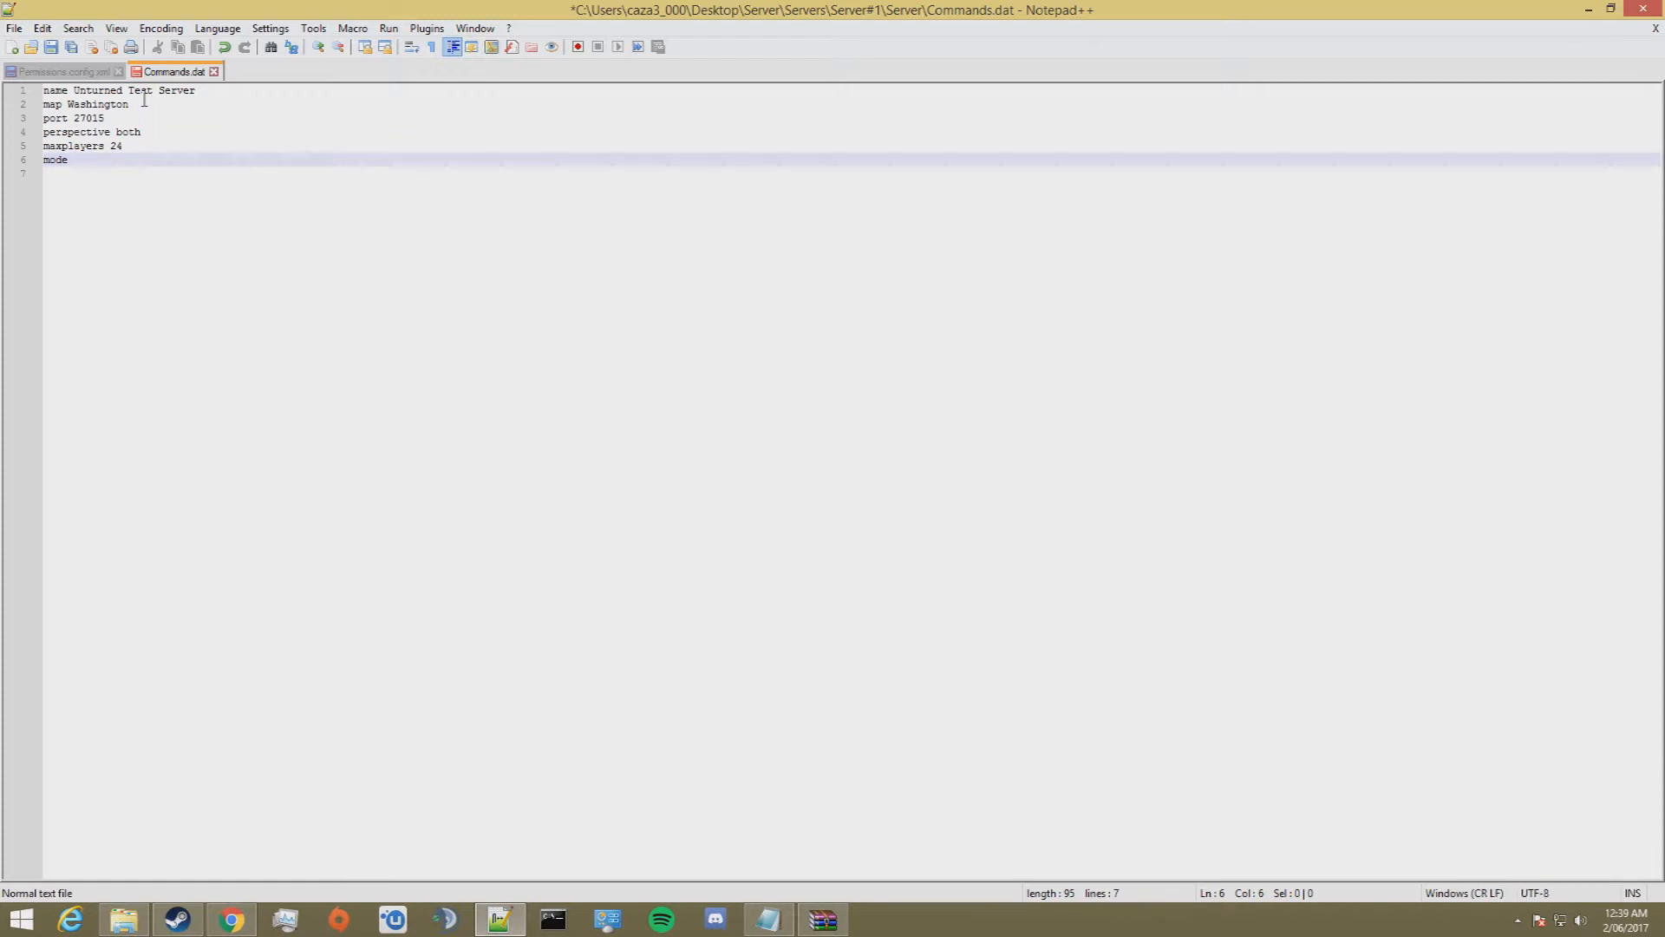
text(normal)
key(Return)
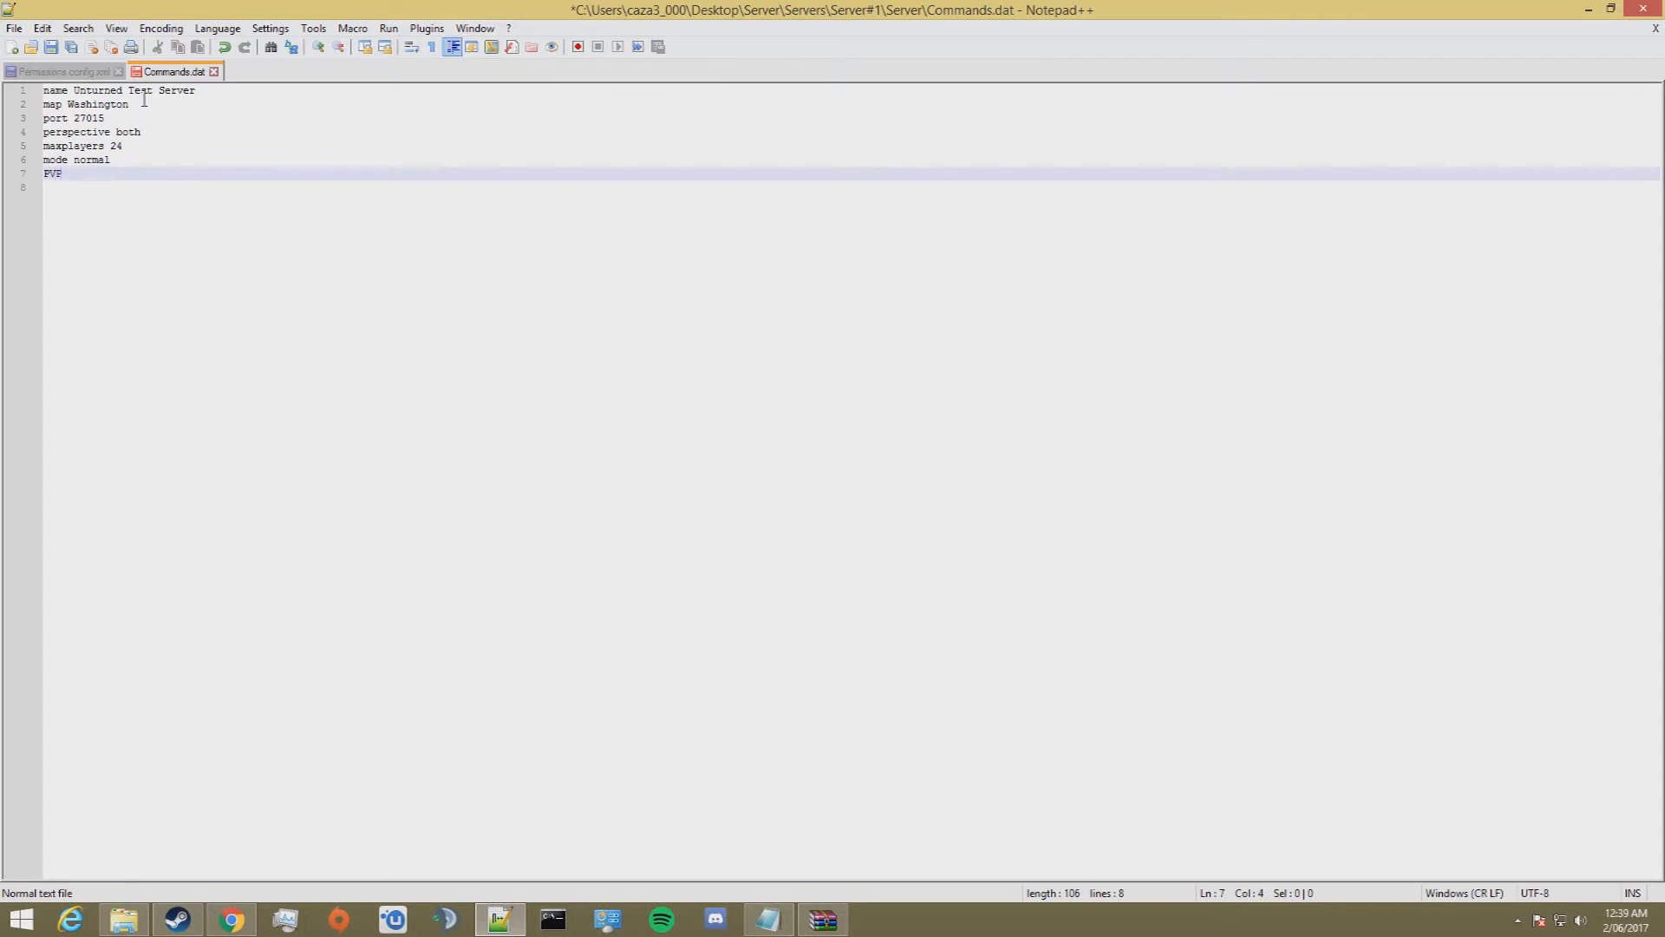
Step: Add the lines "PVP" and "Timeout 10000" below the mode line
key(Return)
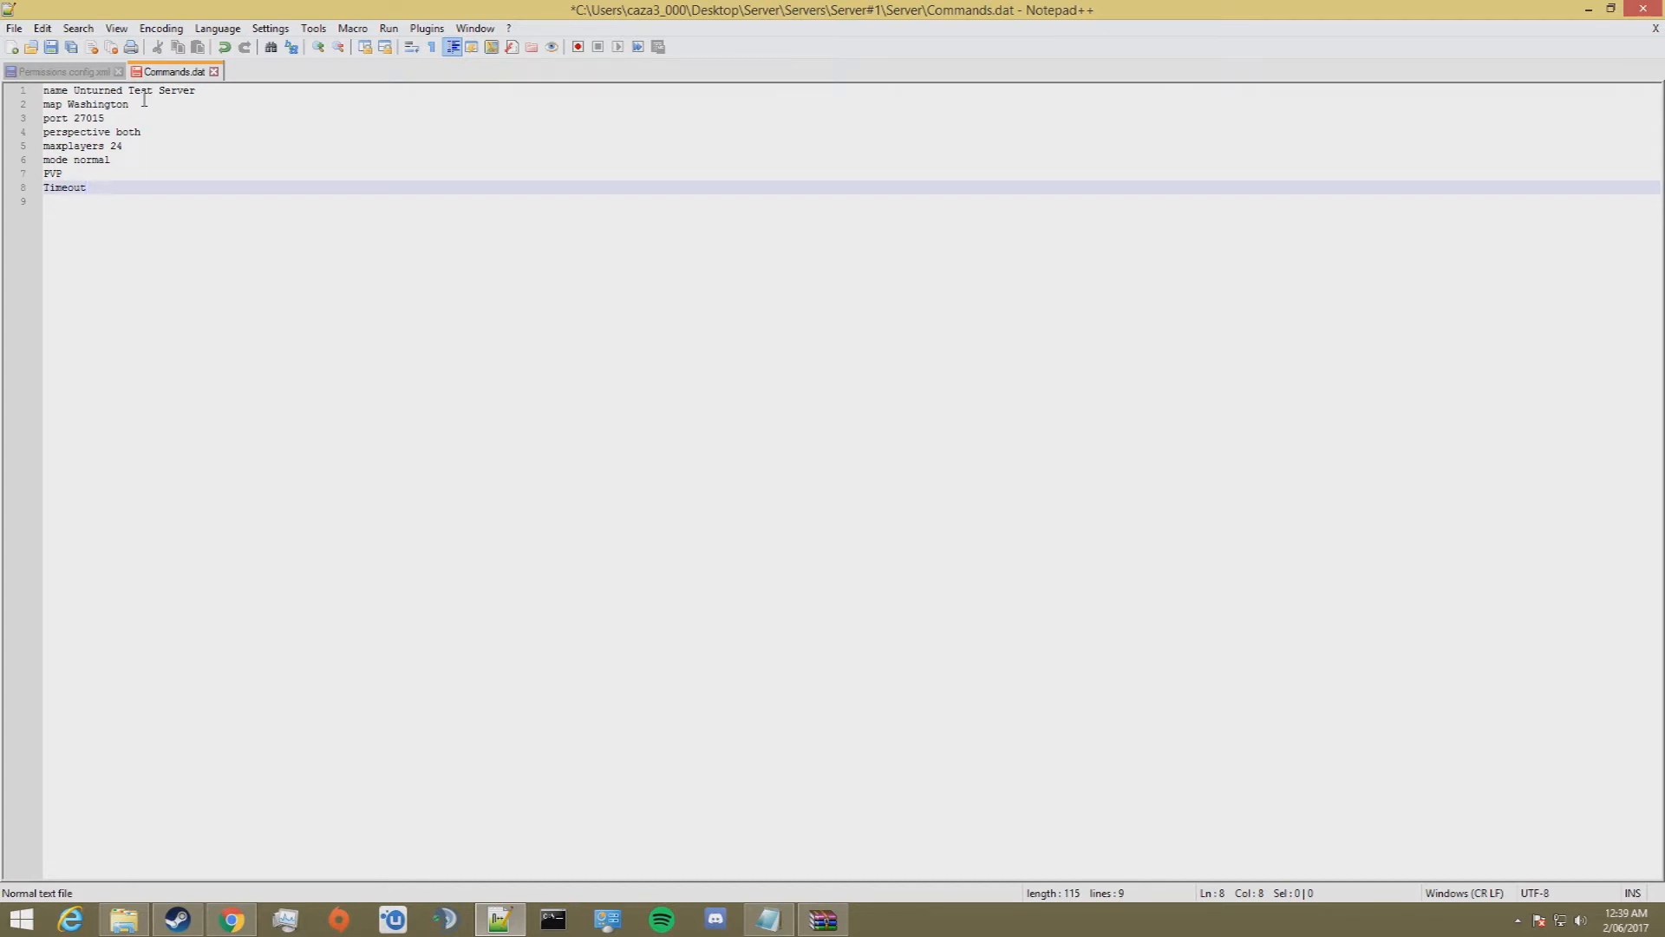
text(10000)
key(Return)
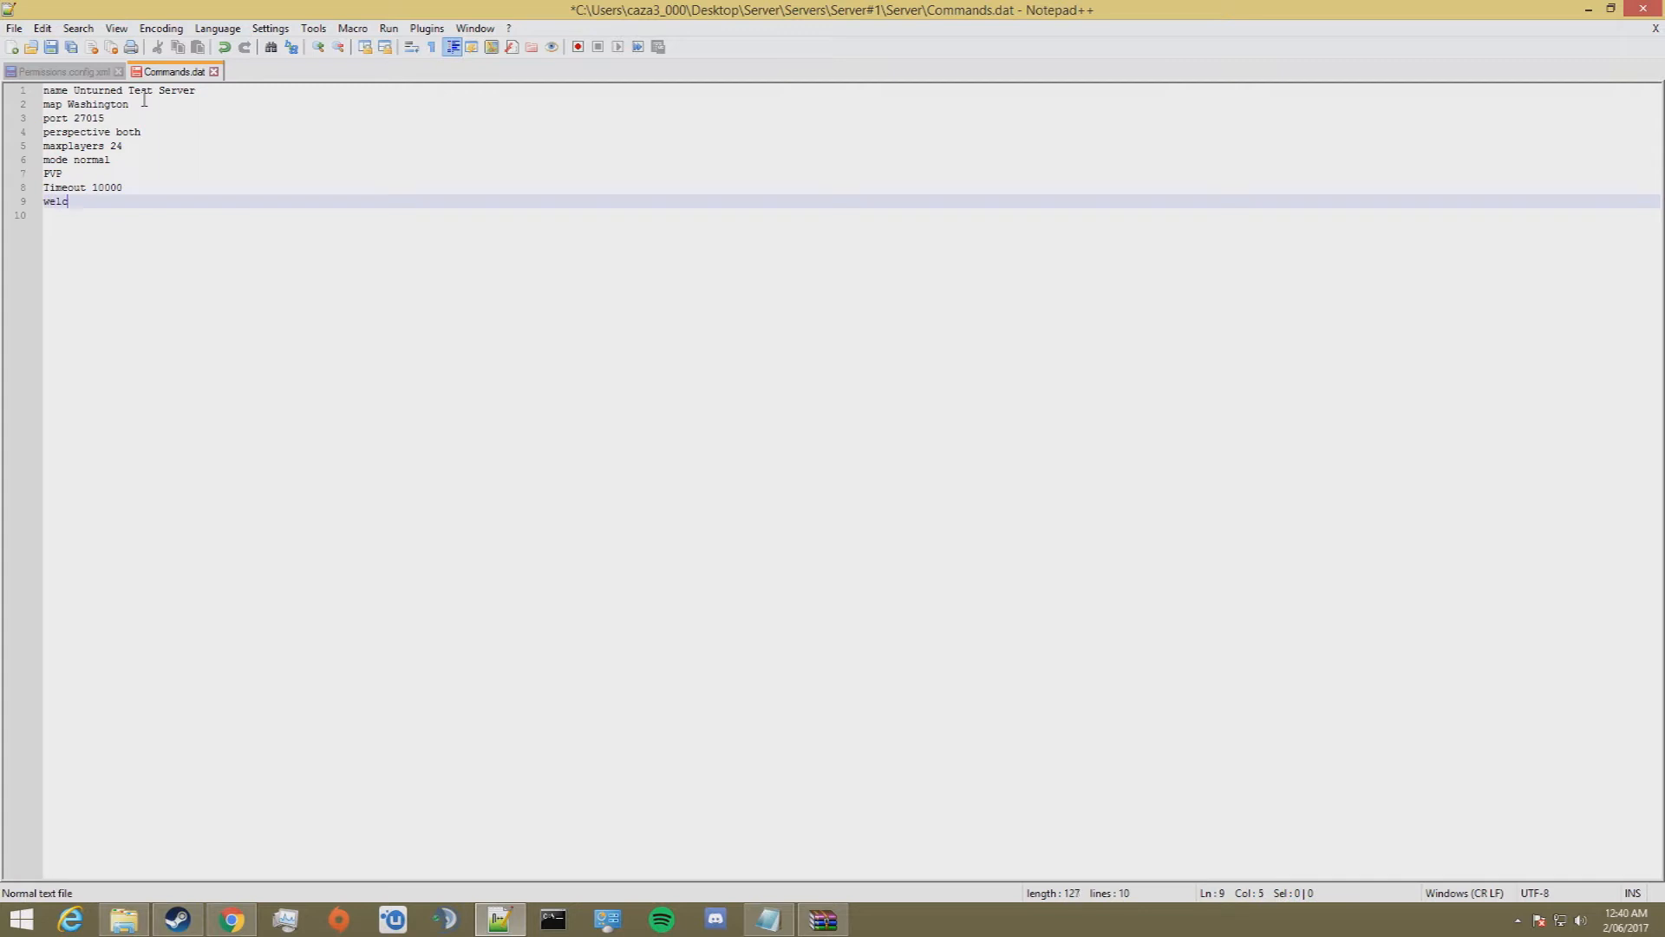
Step: Add the lines "welcome Welcome to the Server!" and "chatrate 2" below the timeout line
text(welcome Welcome to the Ser)
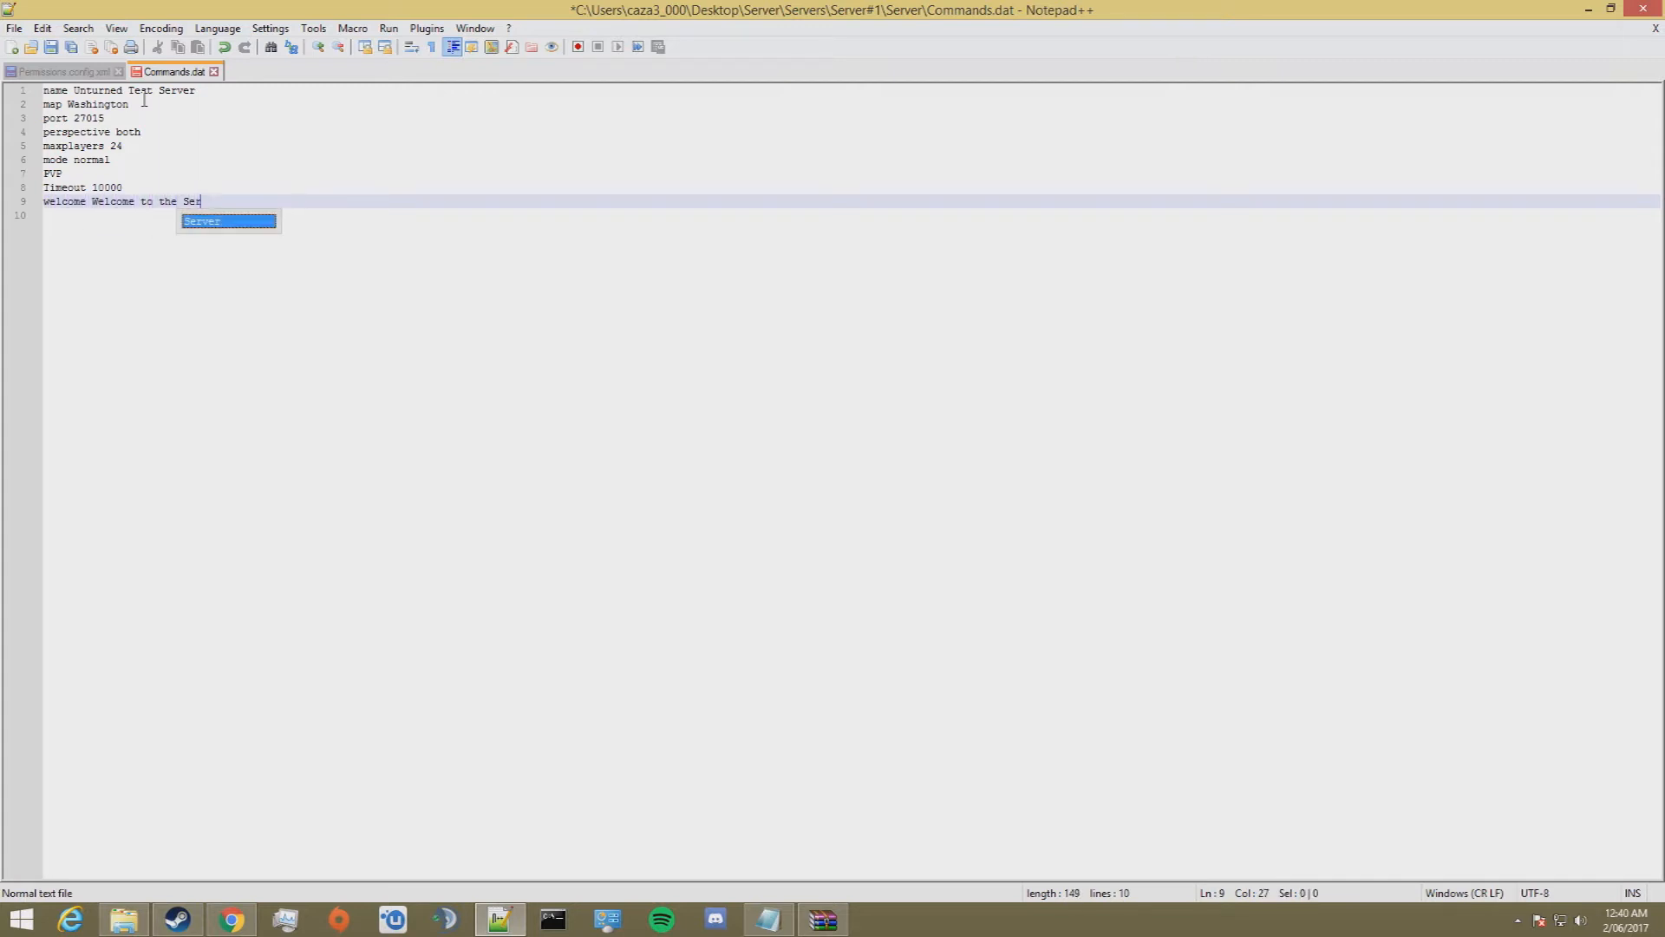
text(ver!)
key(Return)
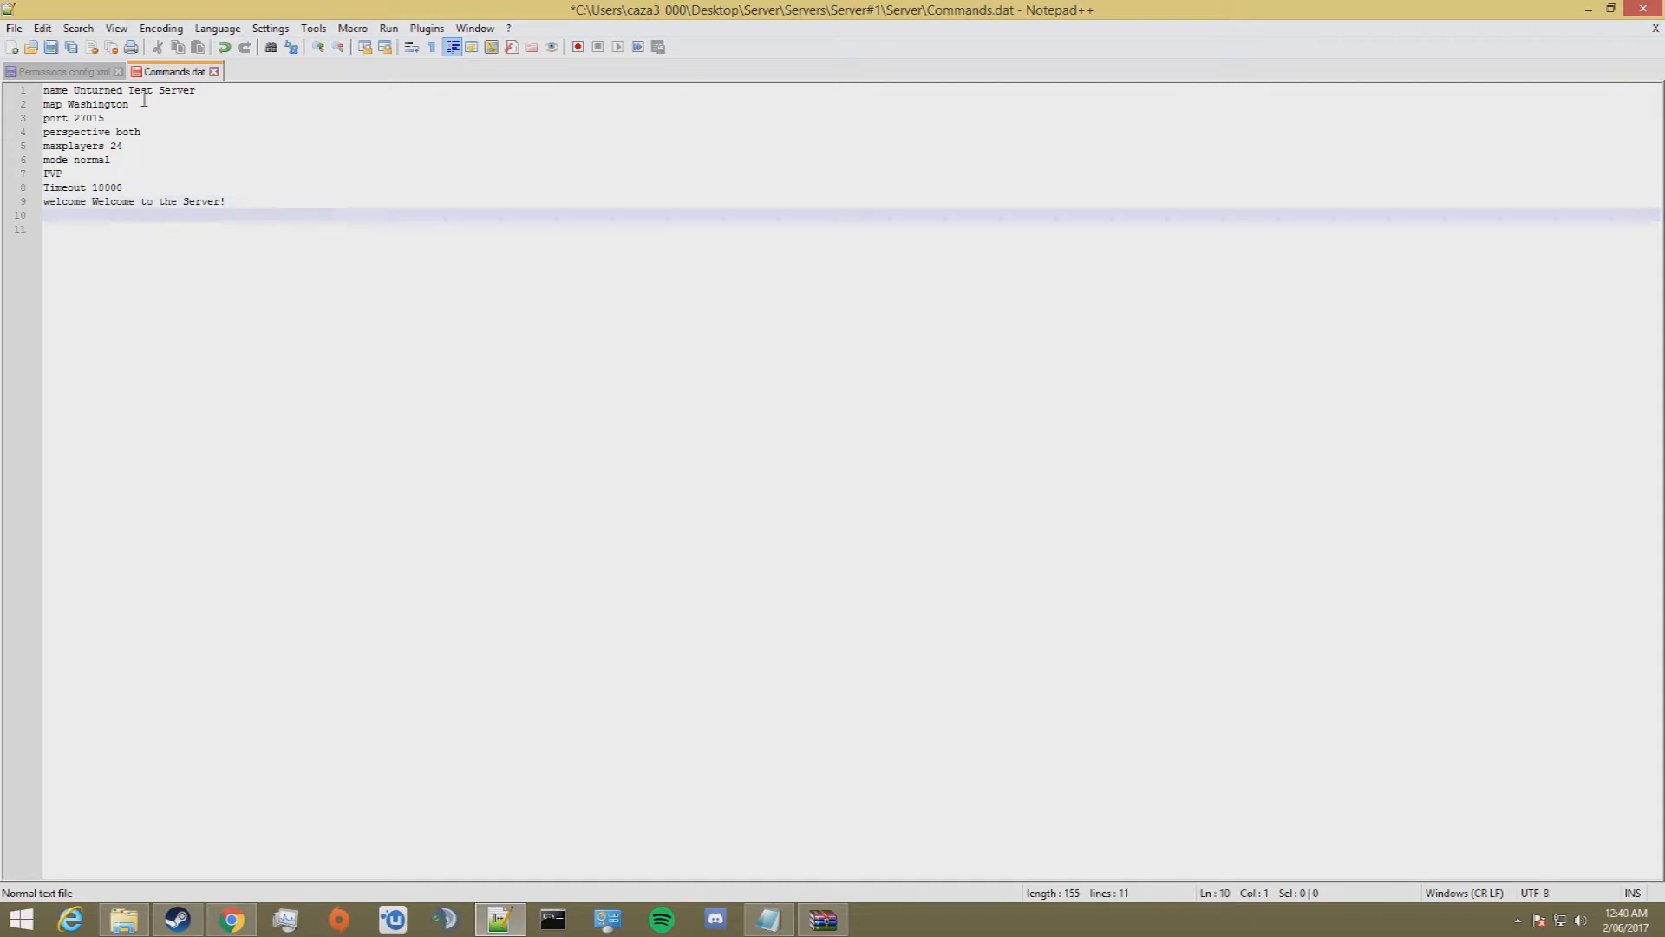
text(chatrate 2)
key(Return)
Step: Begin an owner line in Commands.dat, then switch to Chrome and open steamid.io in a new tab
text(owner)
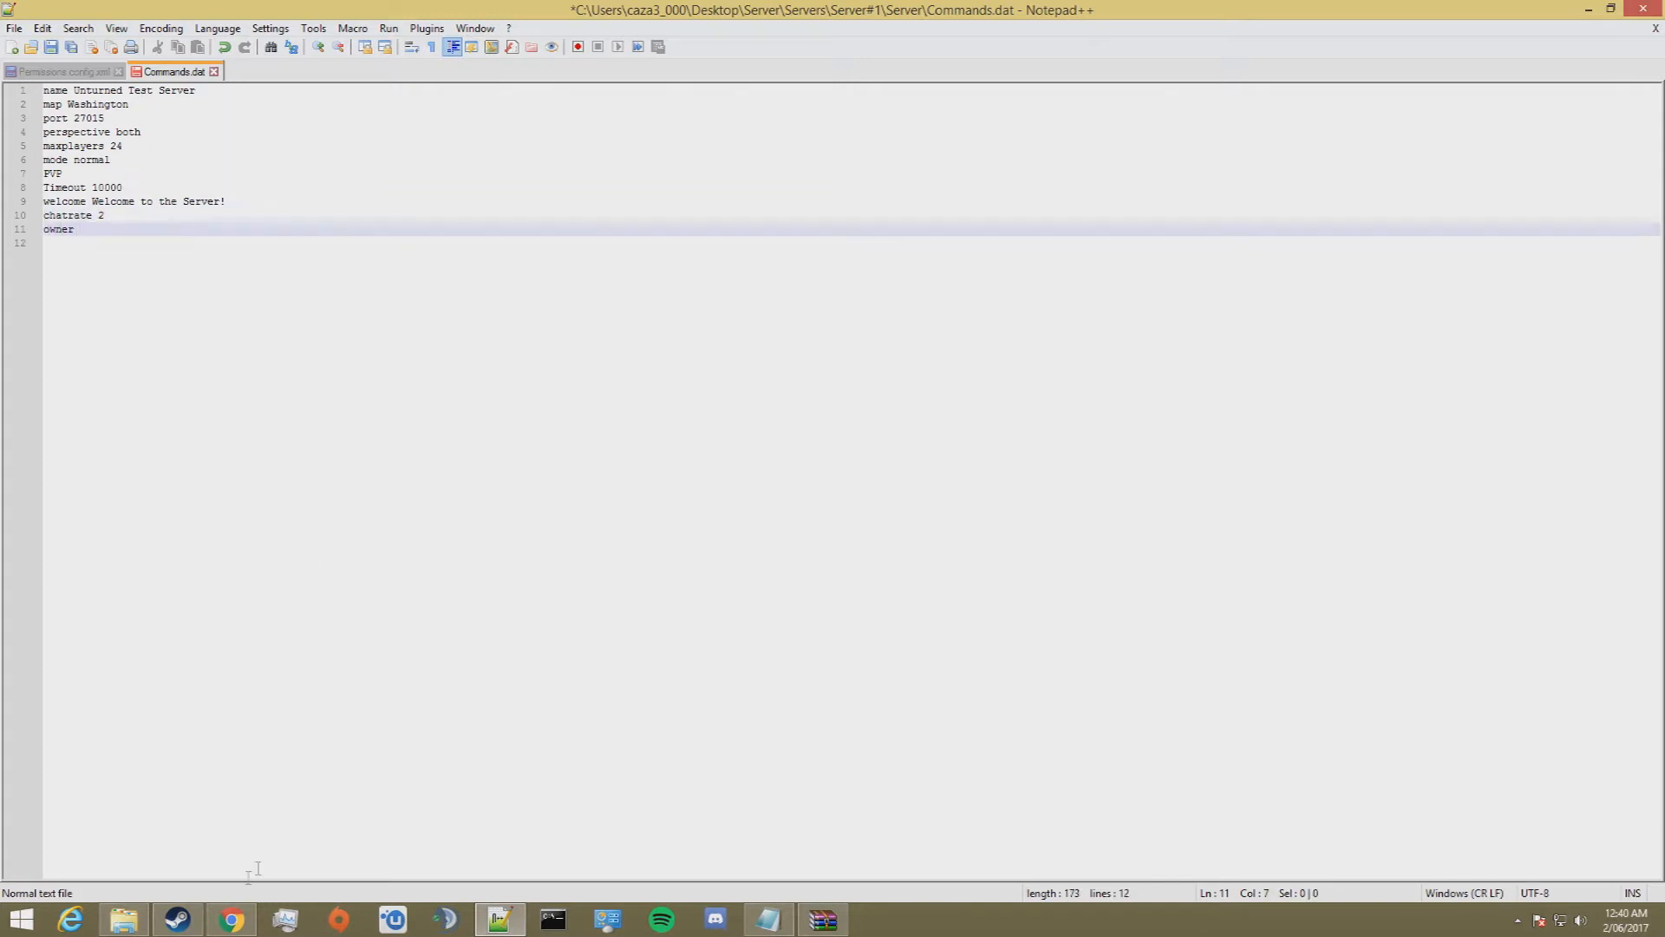
click(230, 922)
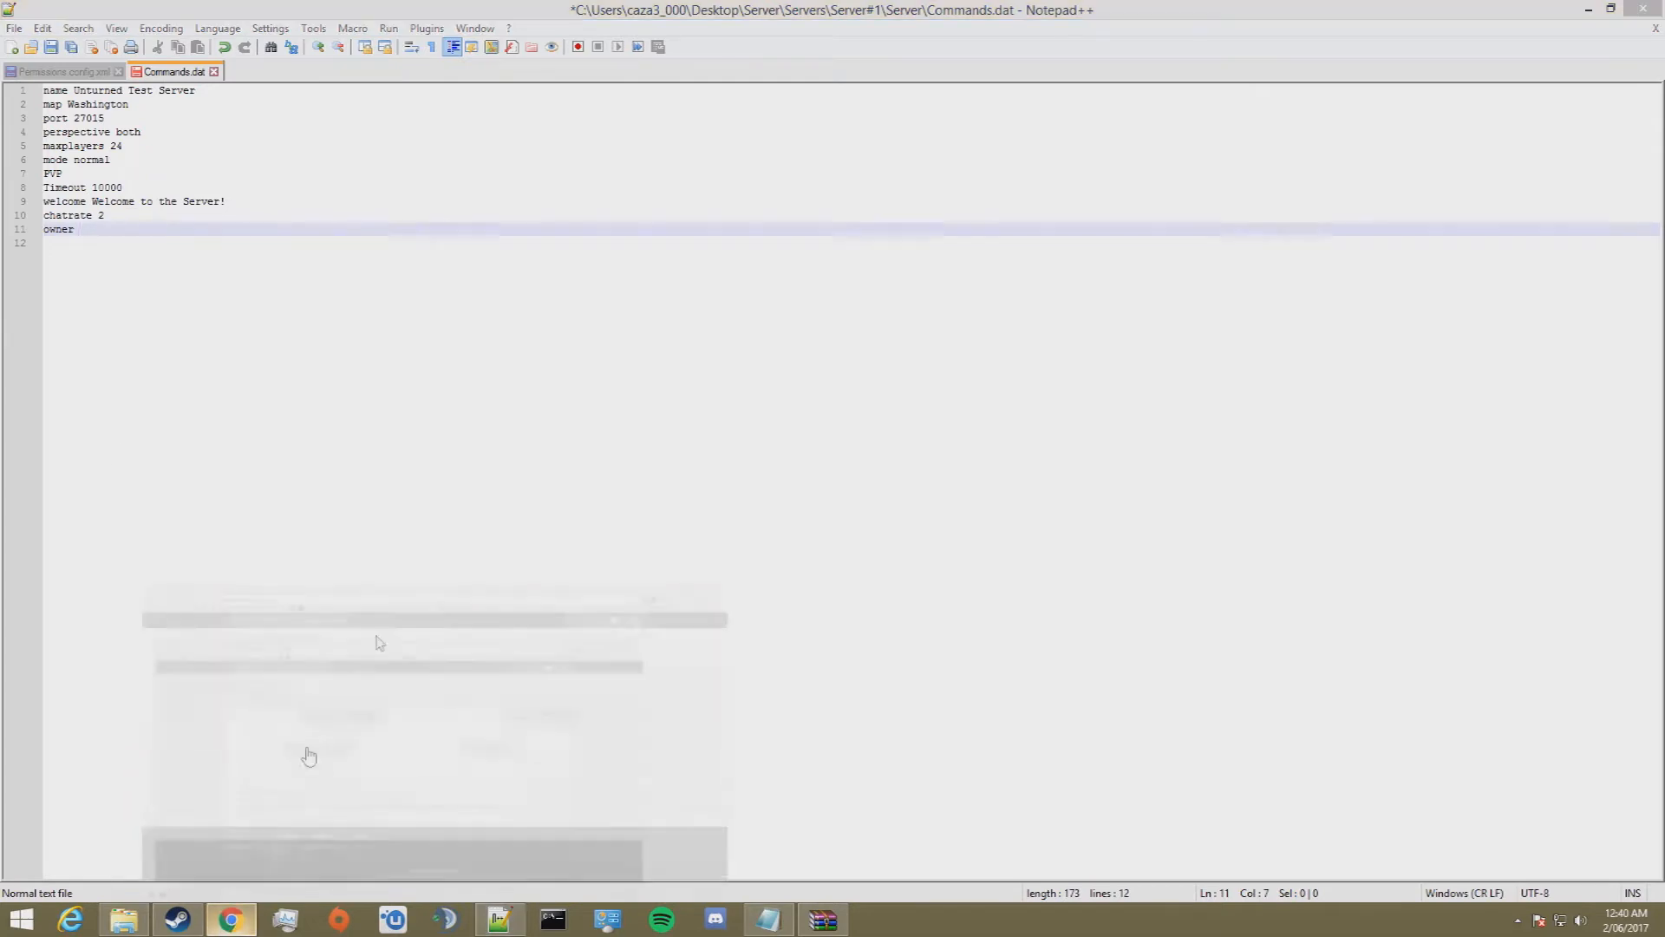
click(186, 13)
text(steam)
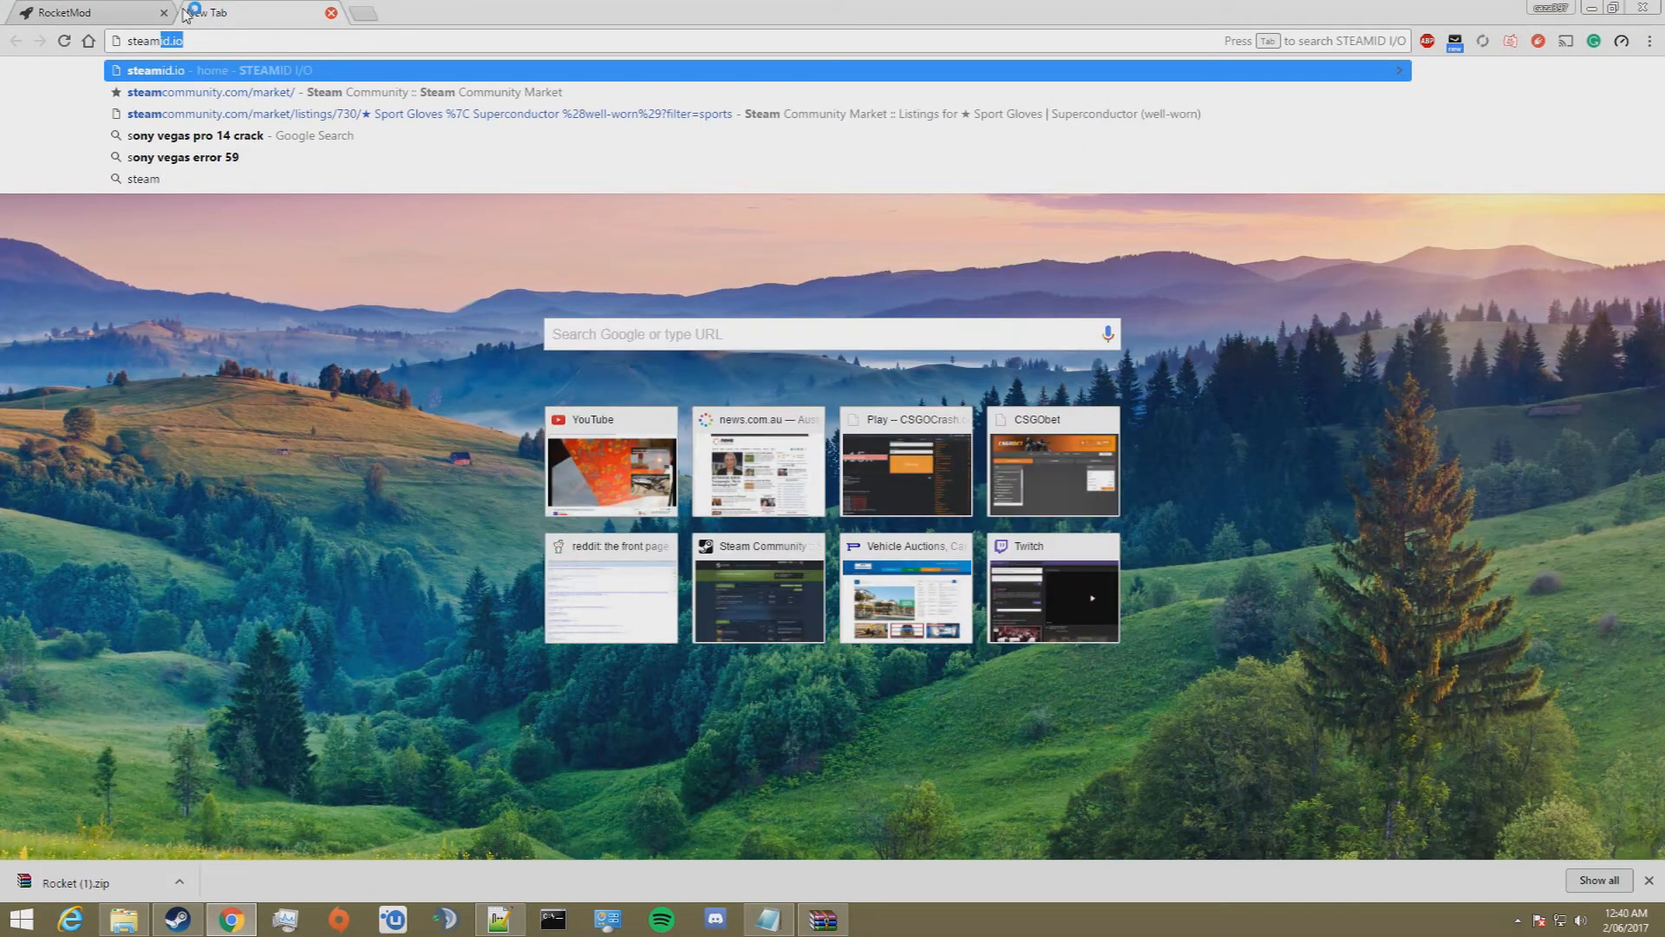
text(id.io)
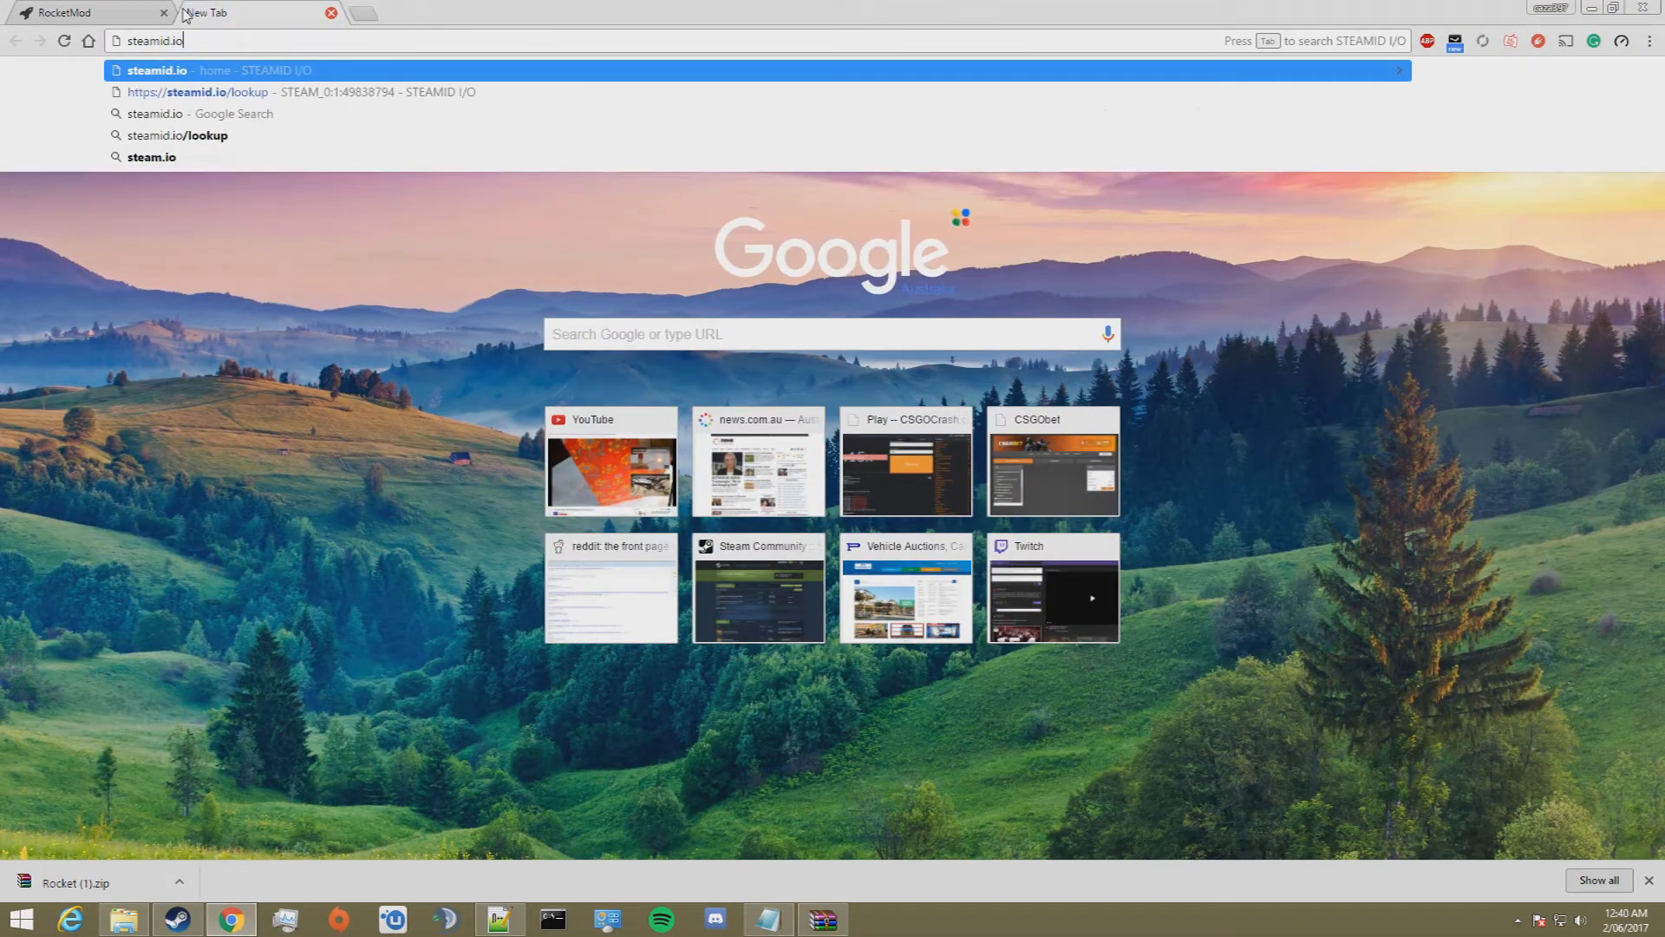
key(Return)
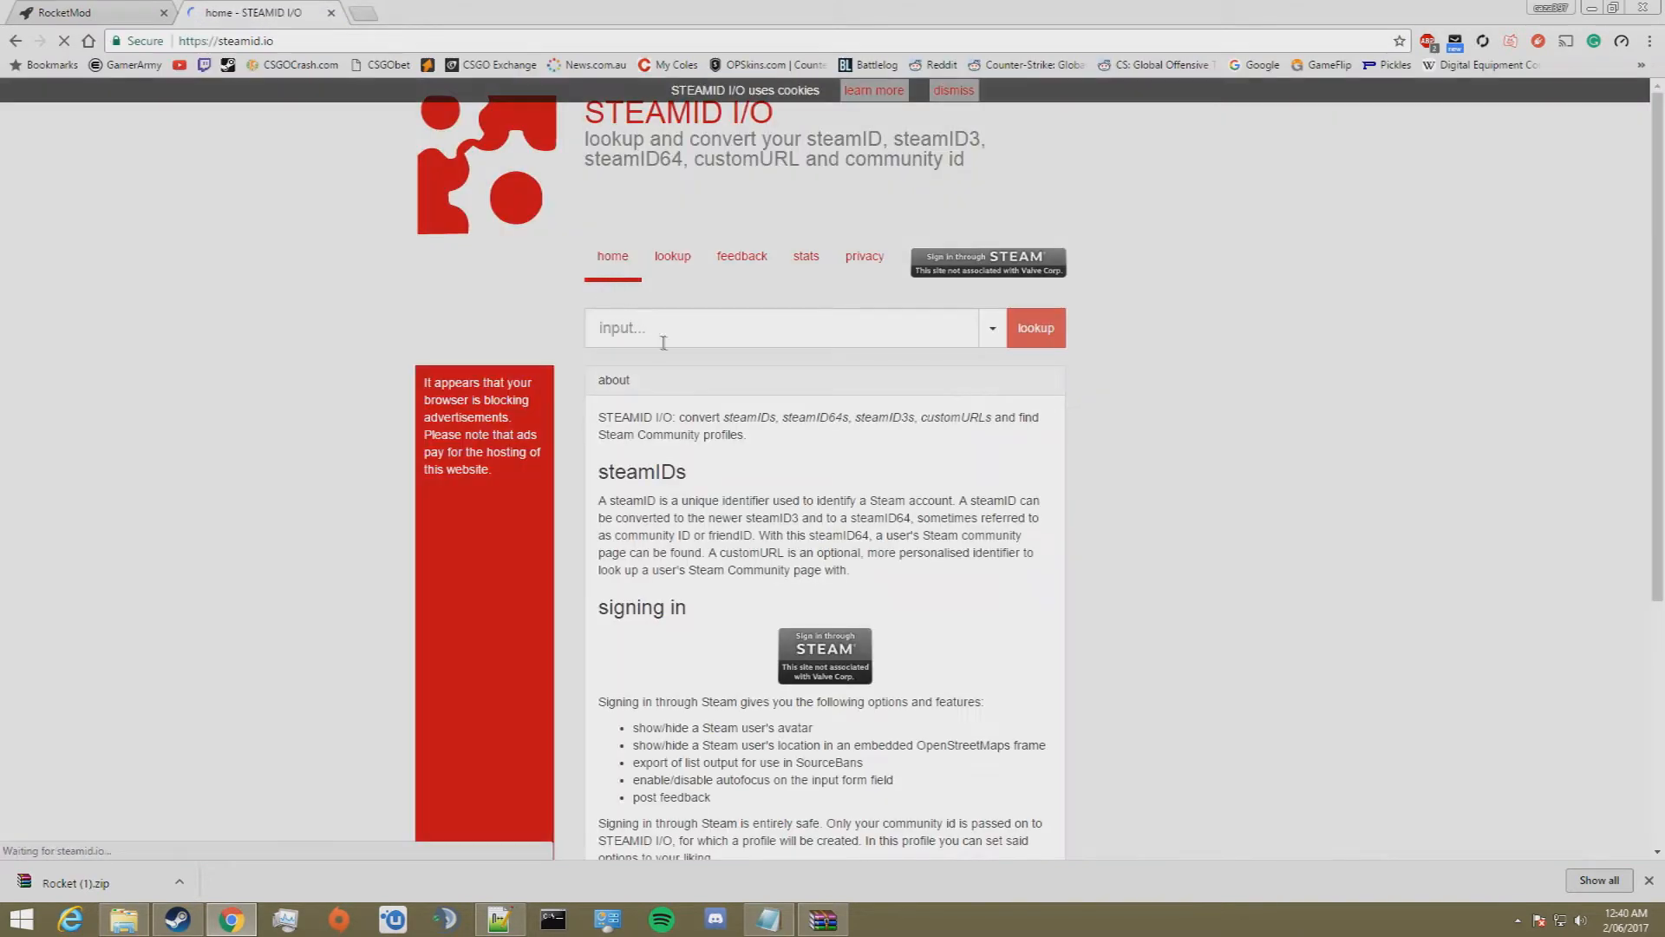
Step: Look up the owner's Steam username, copy the steamID64 and paste it after owner in Commands.dat in Notepad++
click(666, 338)
text(caza397)
key(Return)
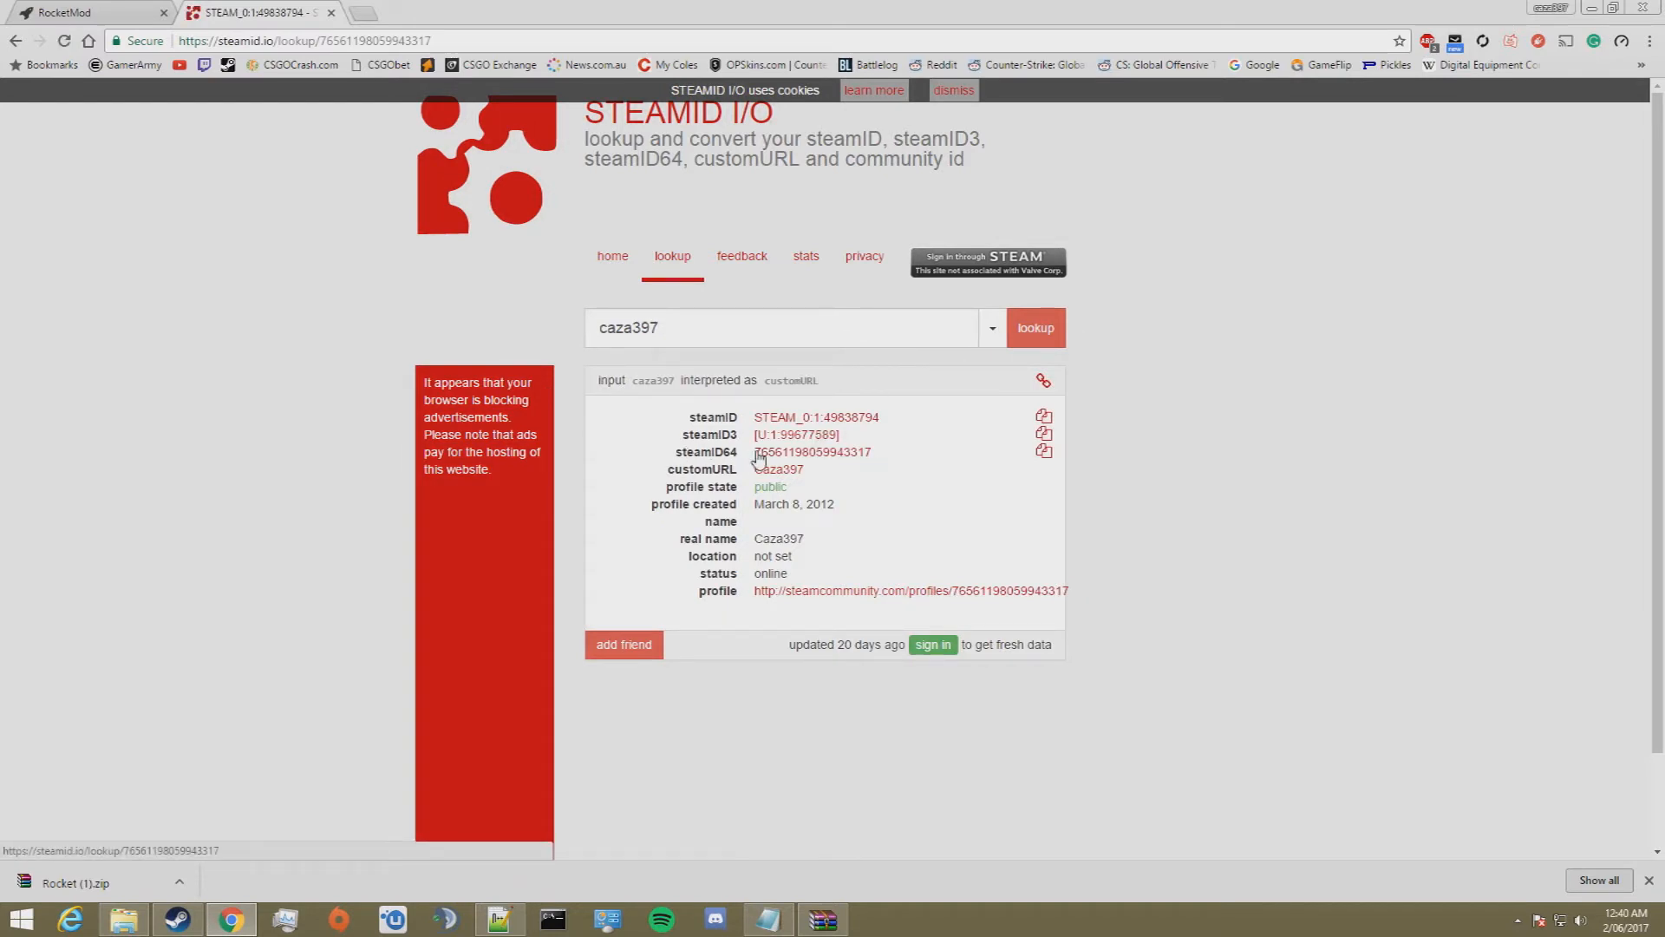
drag(883, 456, 759, 457)
key(ctrl+c)
click(1594, 10)
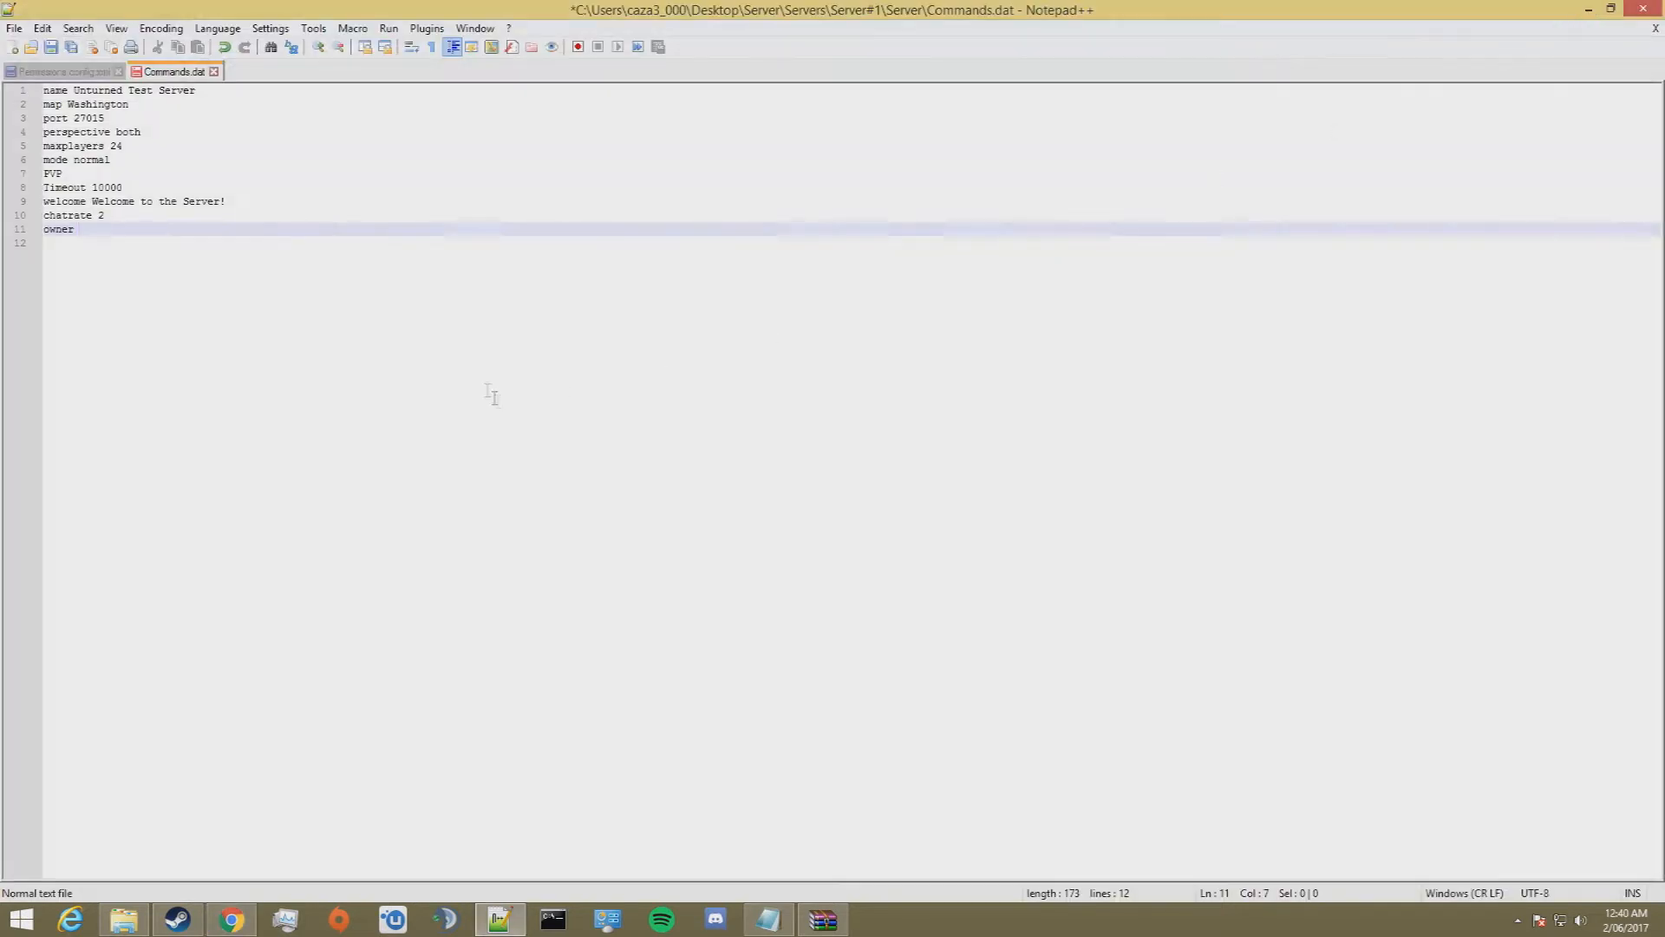
key(ctrl+v)
key(Return)
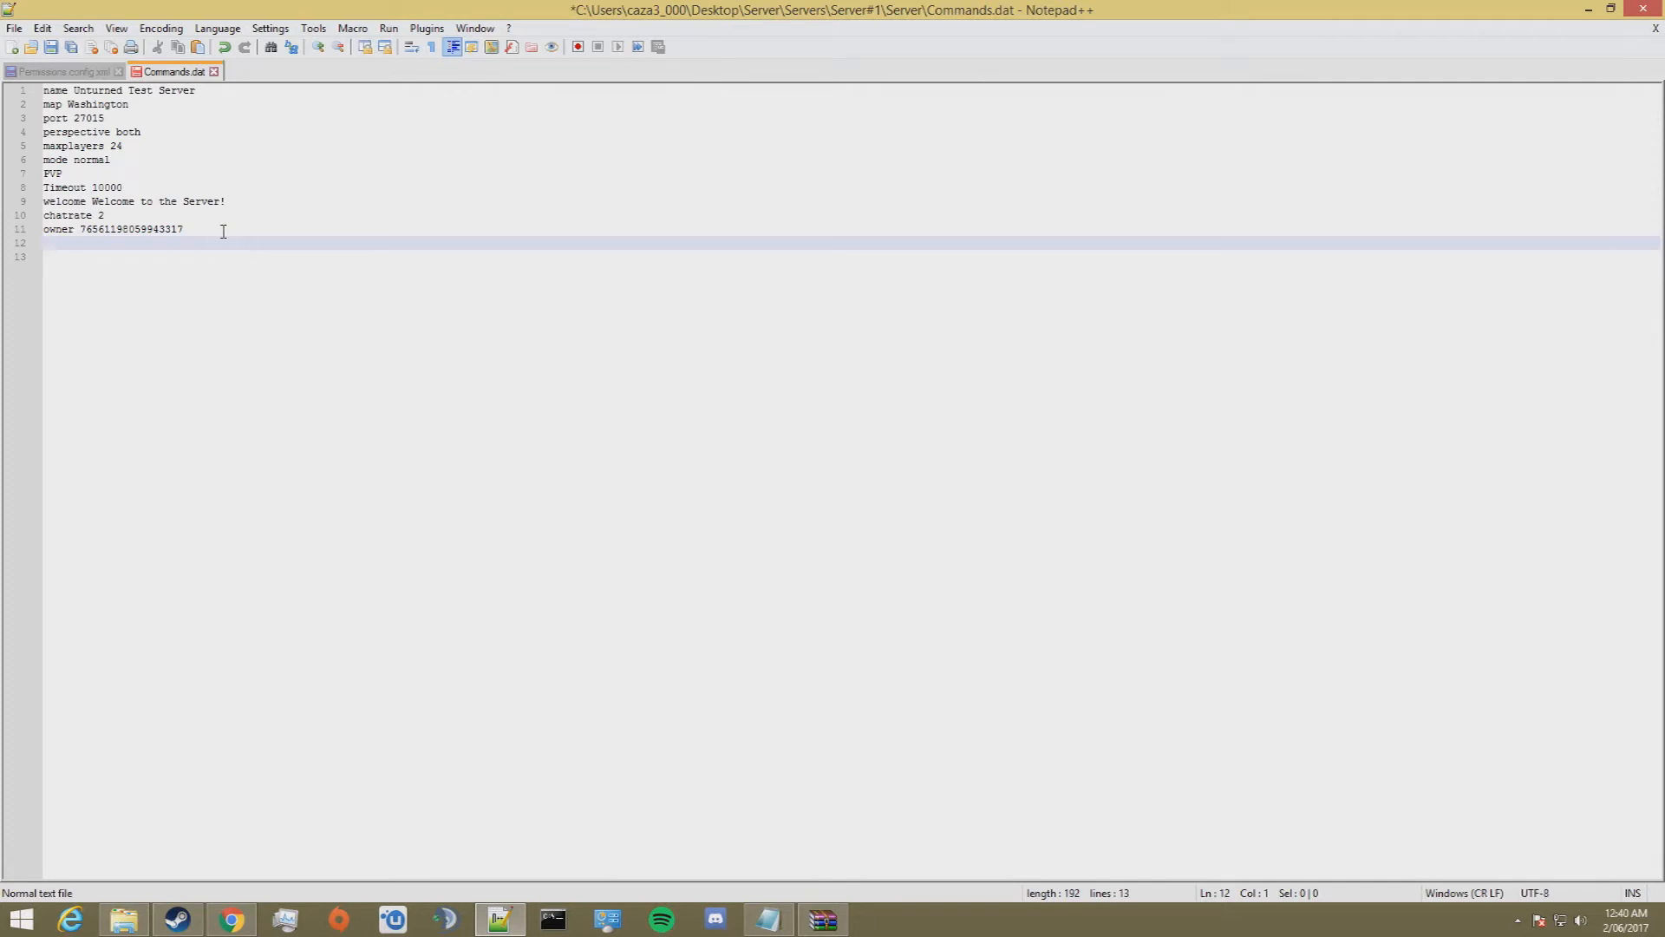
text(cycle 1000)
key(BackSpace)
key(BackSpace)
text(400)
key(BackSpace)
key(BackSpace)
key(BackSpace)
Step: Save Commands.dat and minimize the editor to return to the Server folder
click(14, 28)
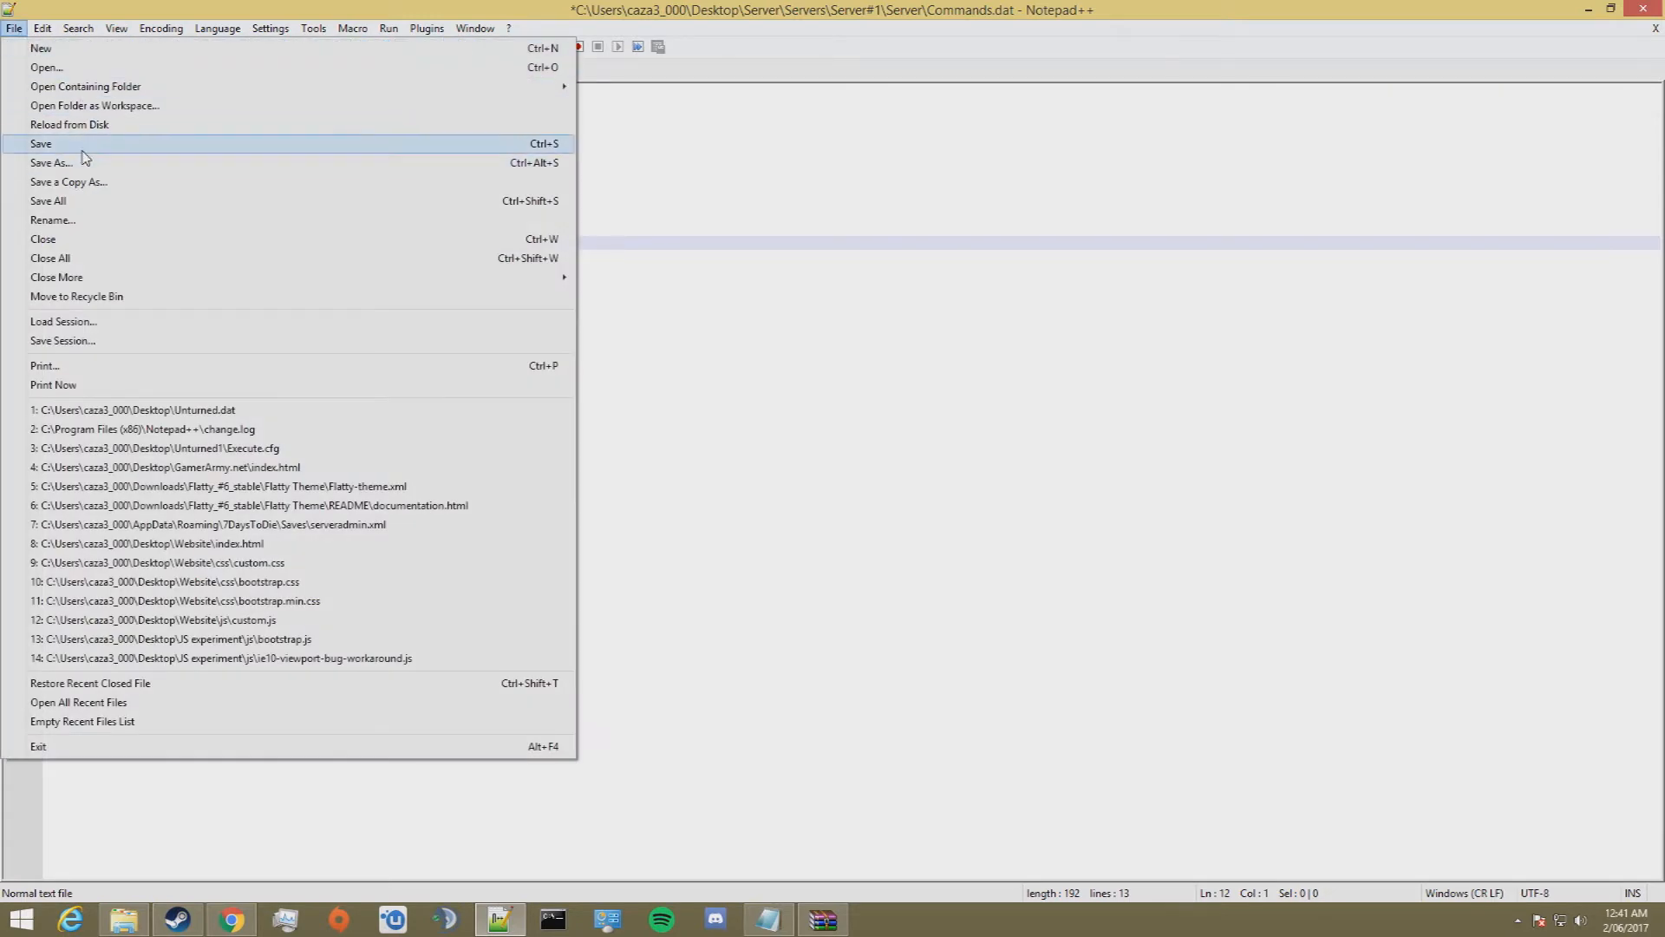
click(115, 144)
click(1588, 8)
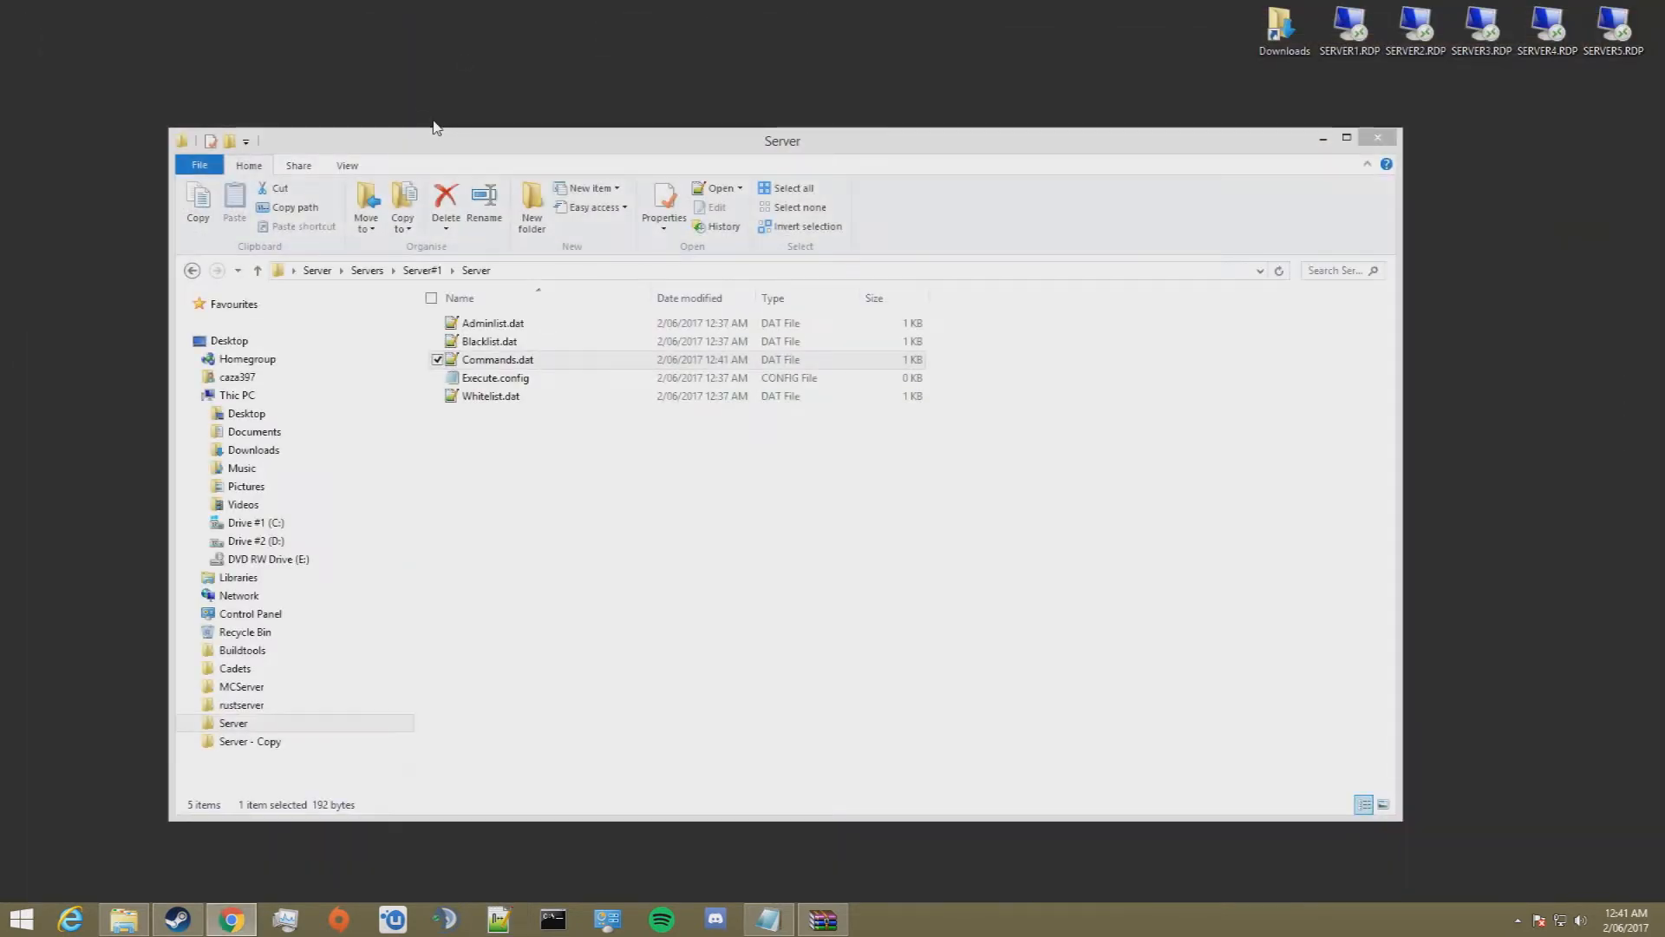
Step: Return to the root Server folder and start the server with the Server Launcher shortcut
click(192, 270)
click(193, 271)
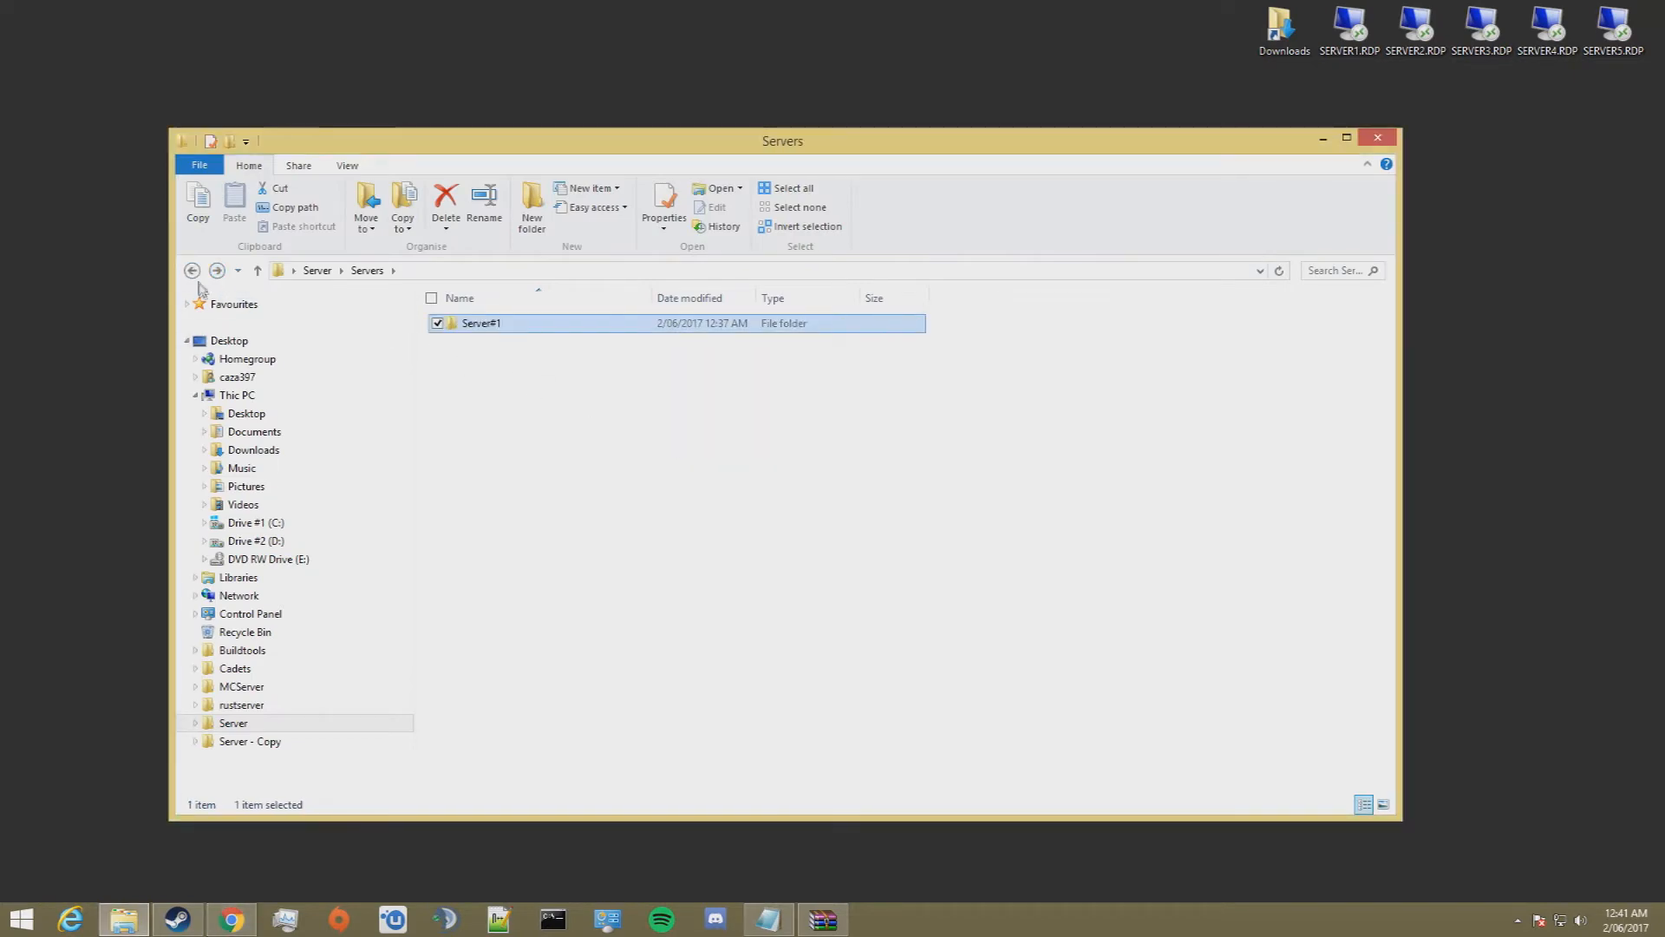
click(193, 272)
scroll(537, 564, down, 3)
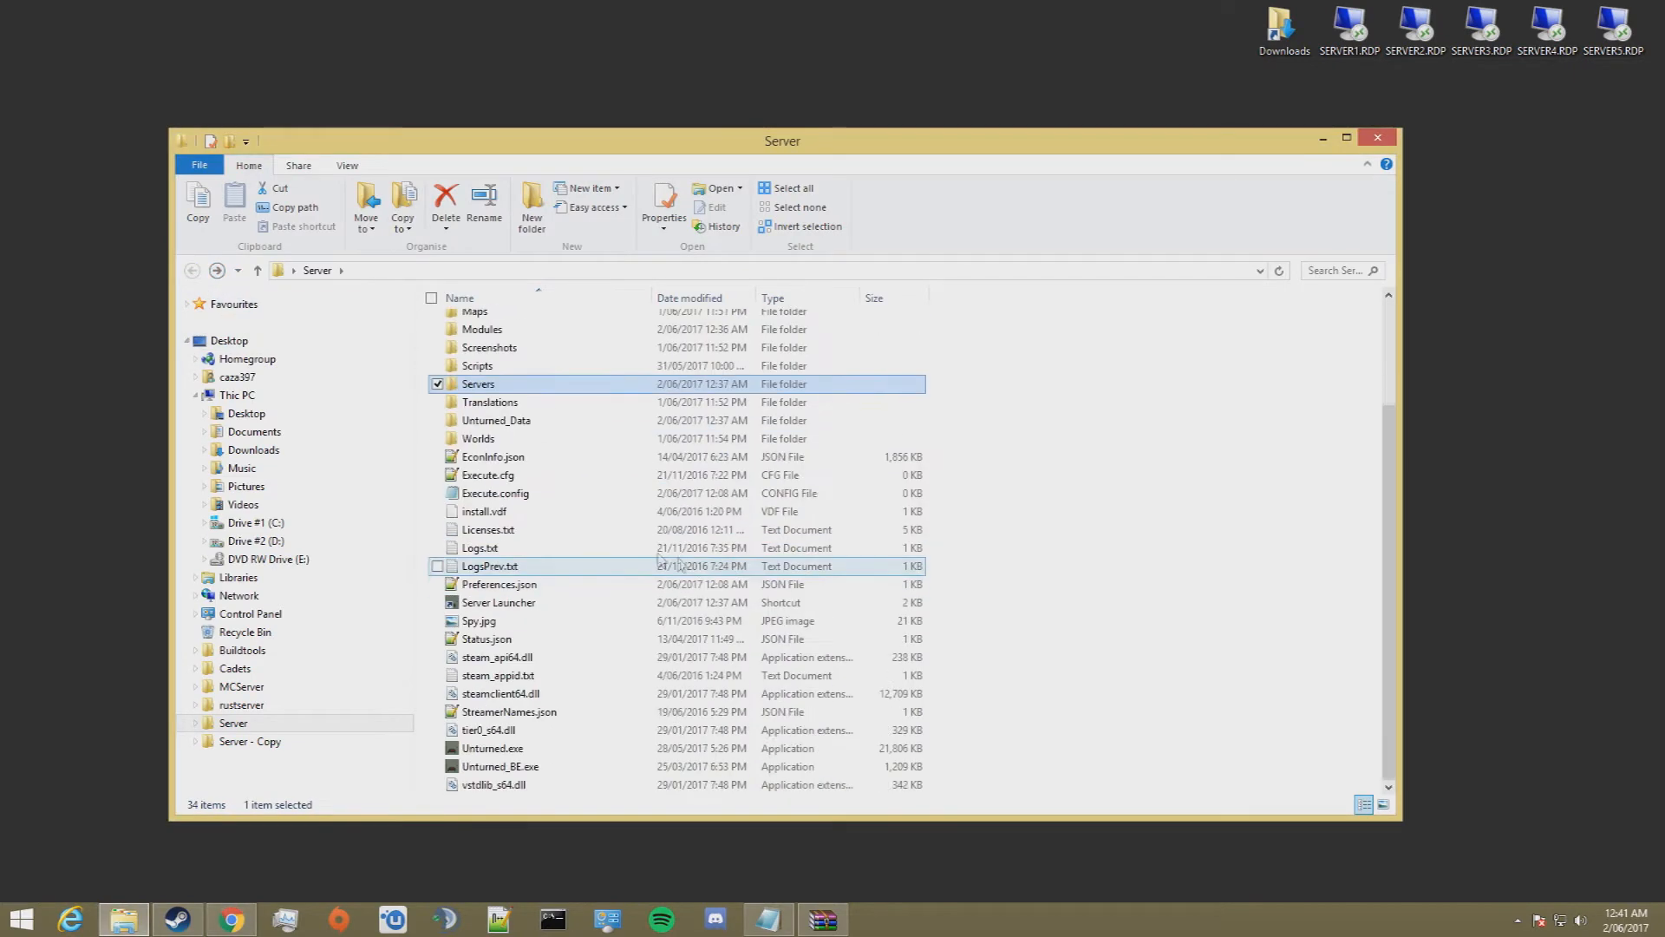
click(544, 605)
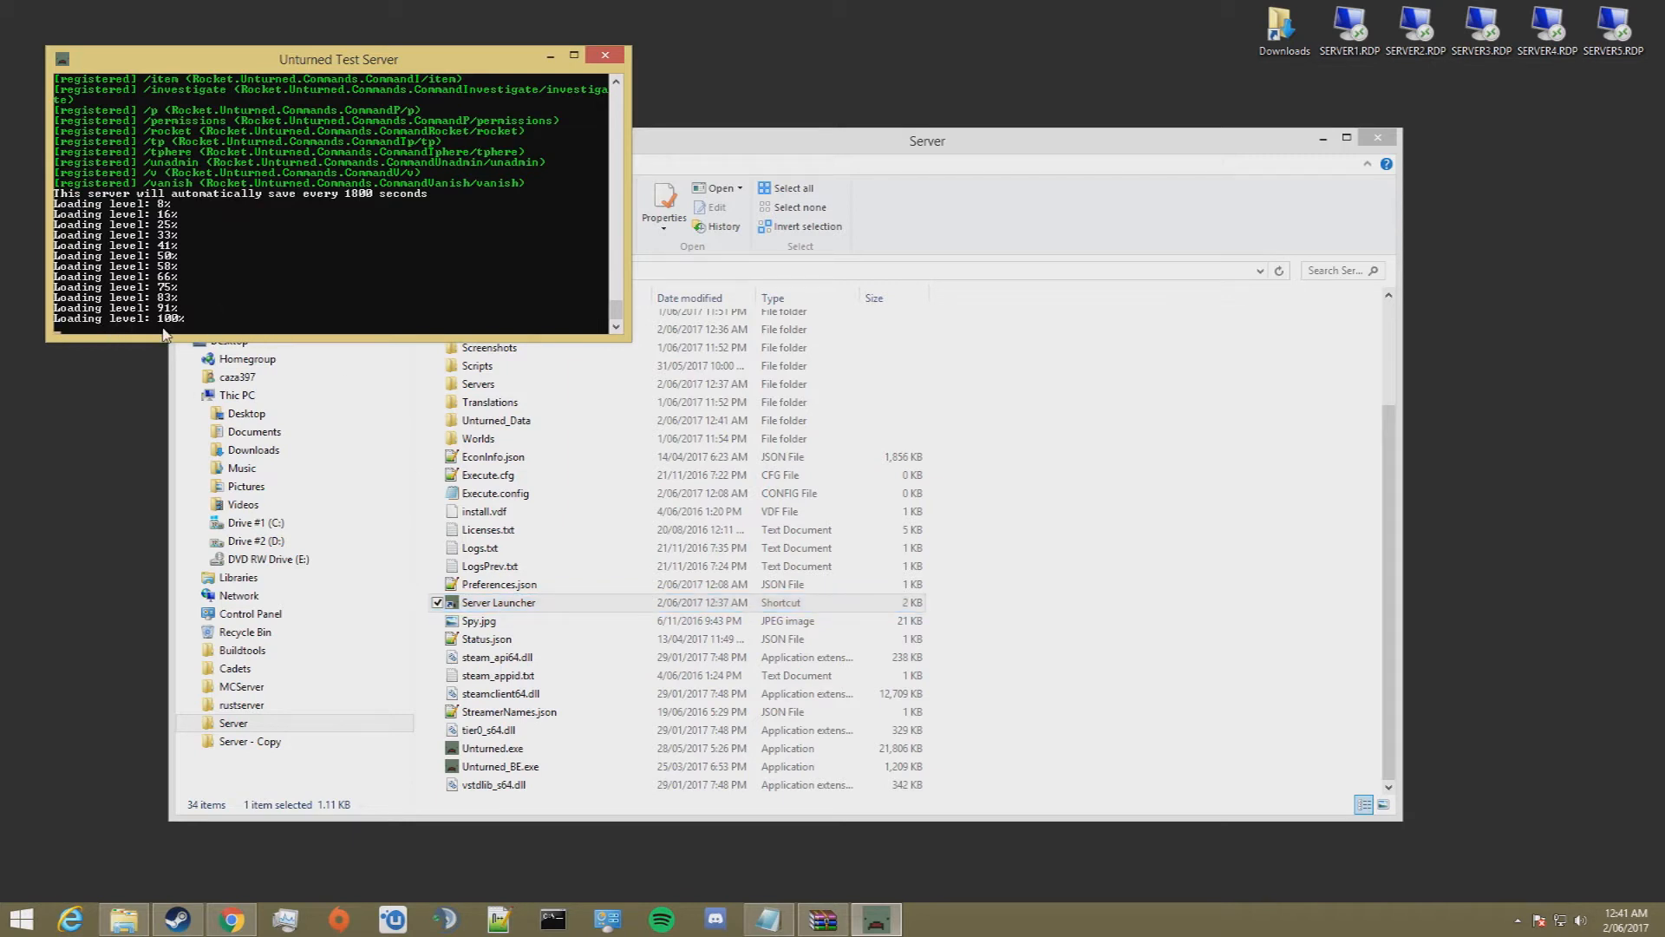
Step: Stop the running server from its console with the shutdown command
text(shutdo)
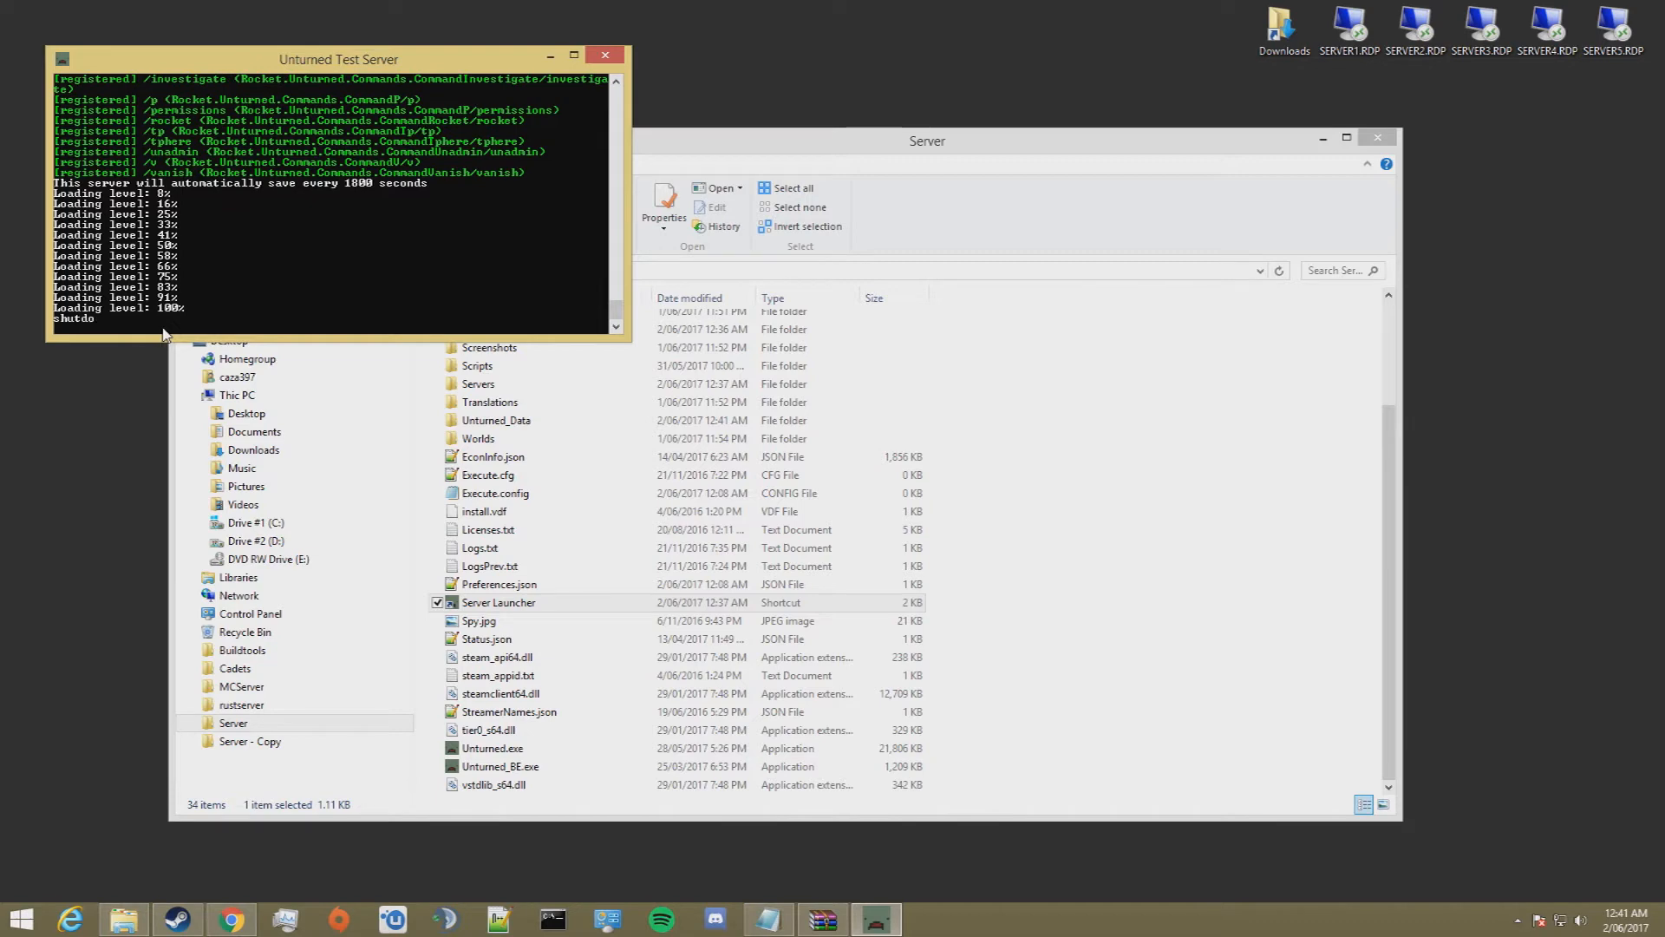
text(wn)
key(Return)
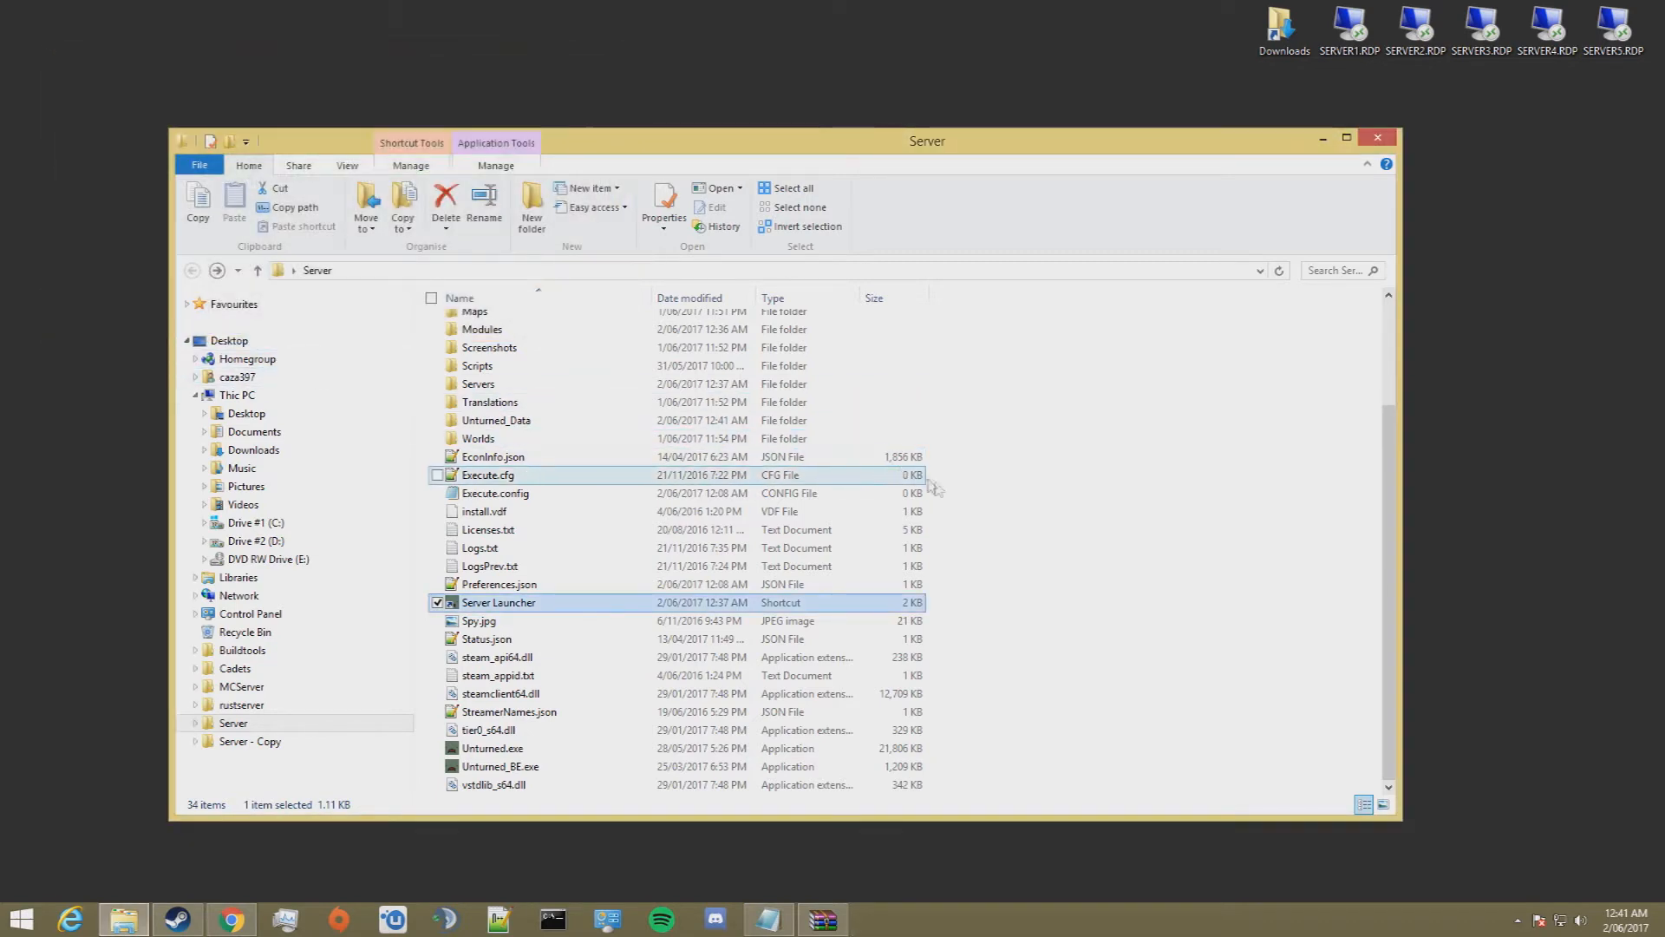
Step: Switch to Chrome, open RocketMod's plugin list and sort it by most downloads
scroll(1129, 519, up, 3)
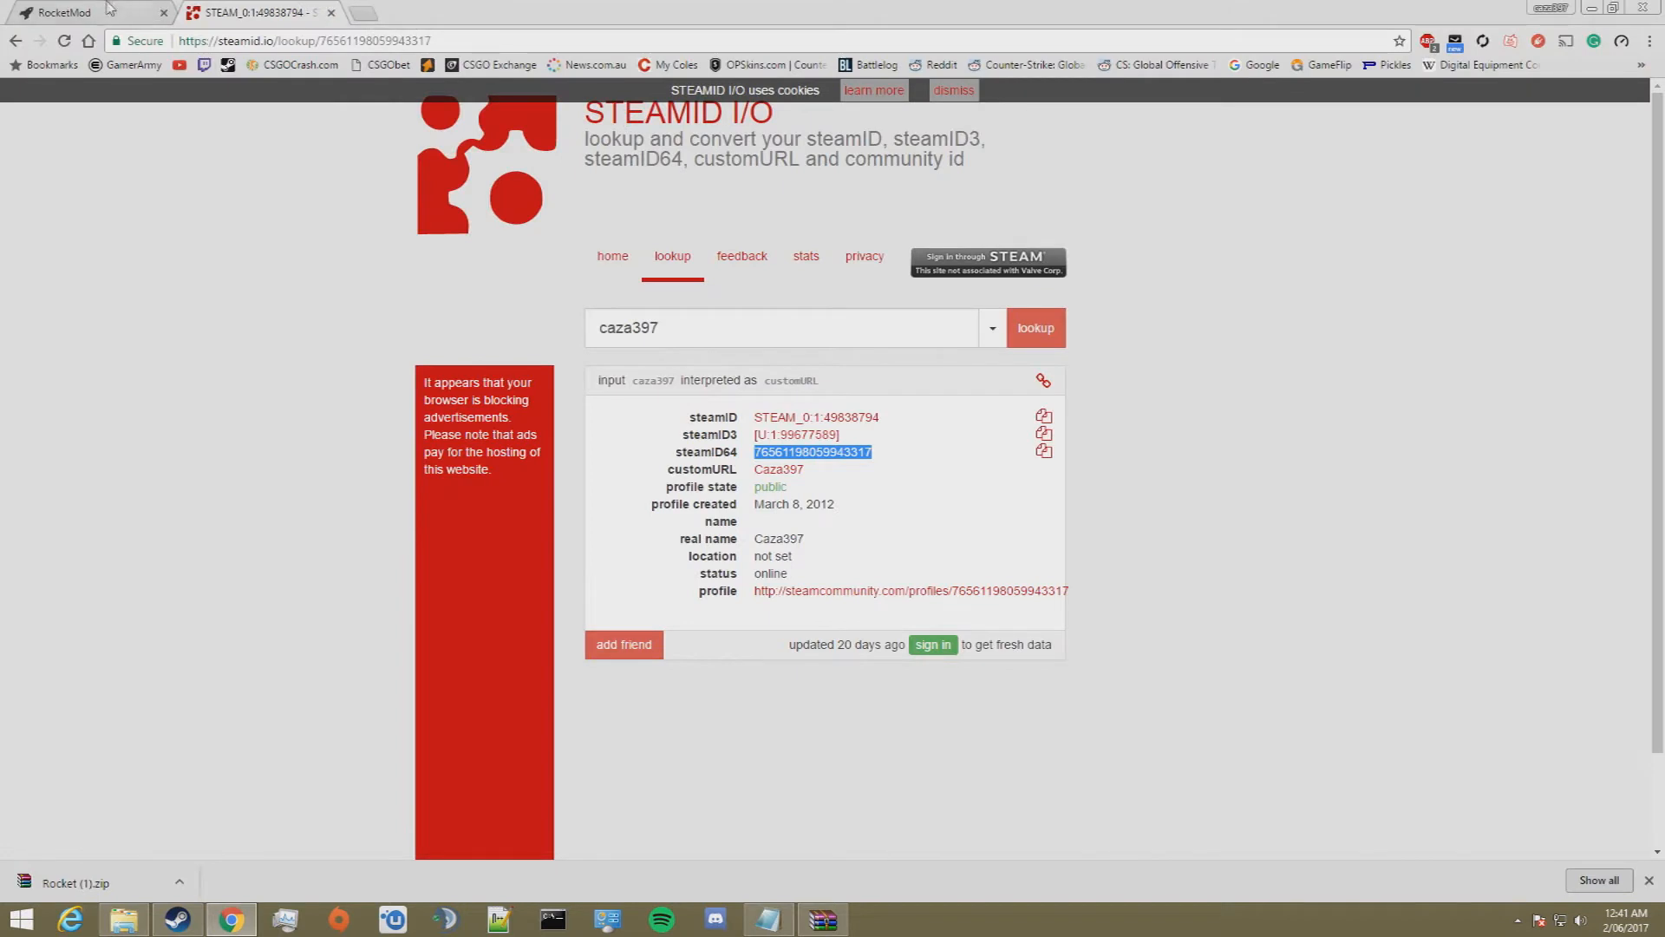
click(108, 12)
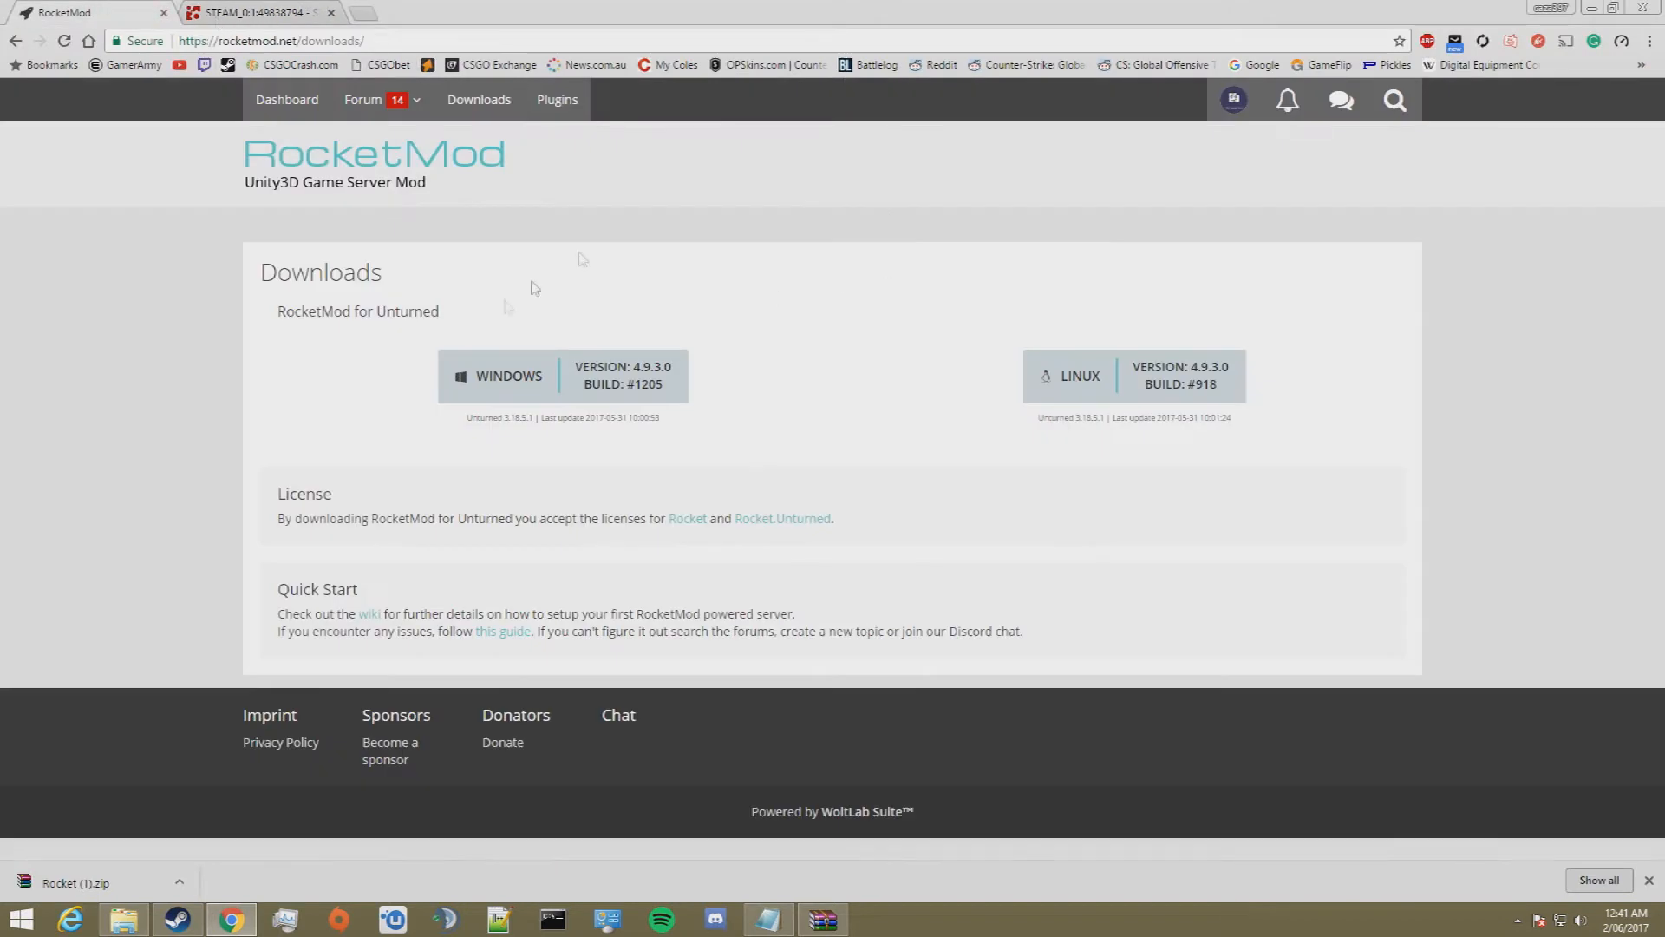
click(560, 109)
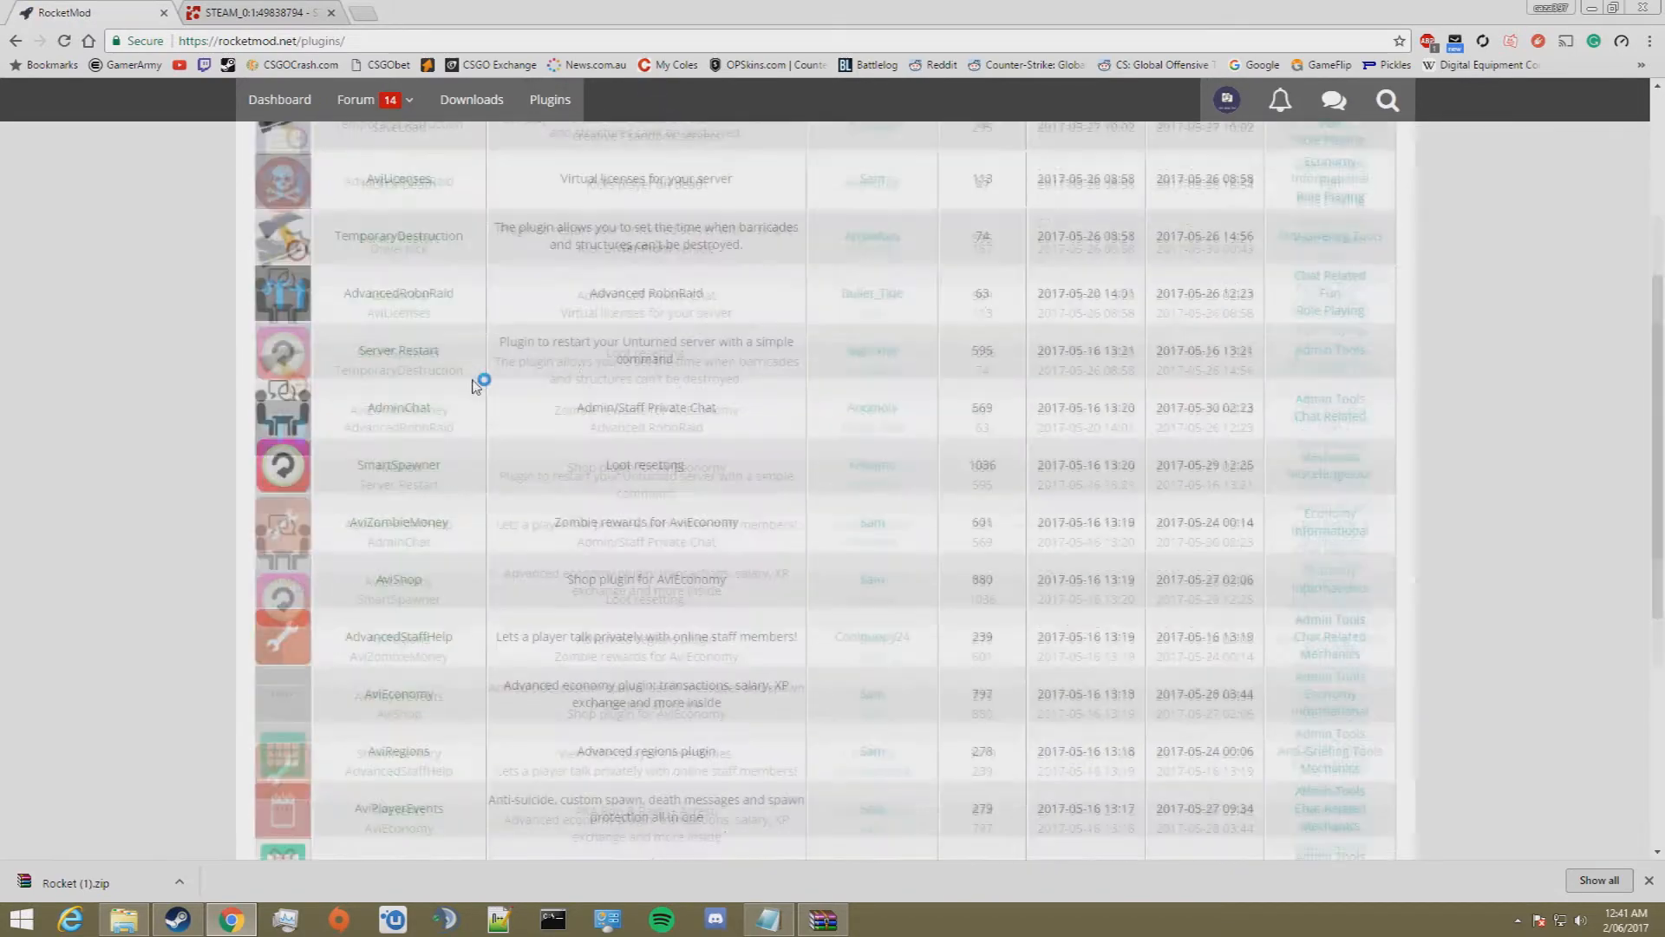
click(981, 364)
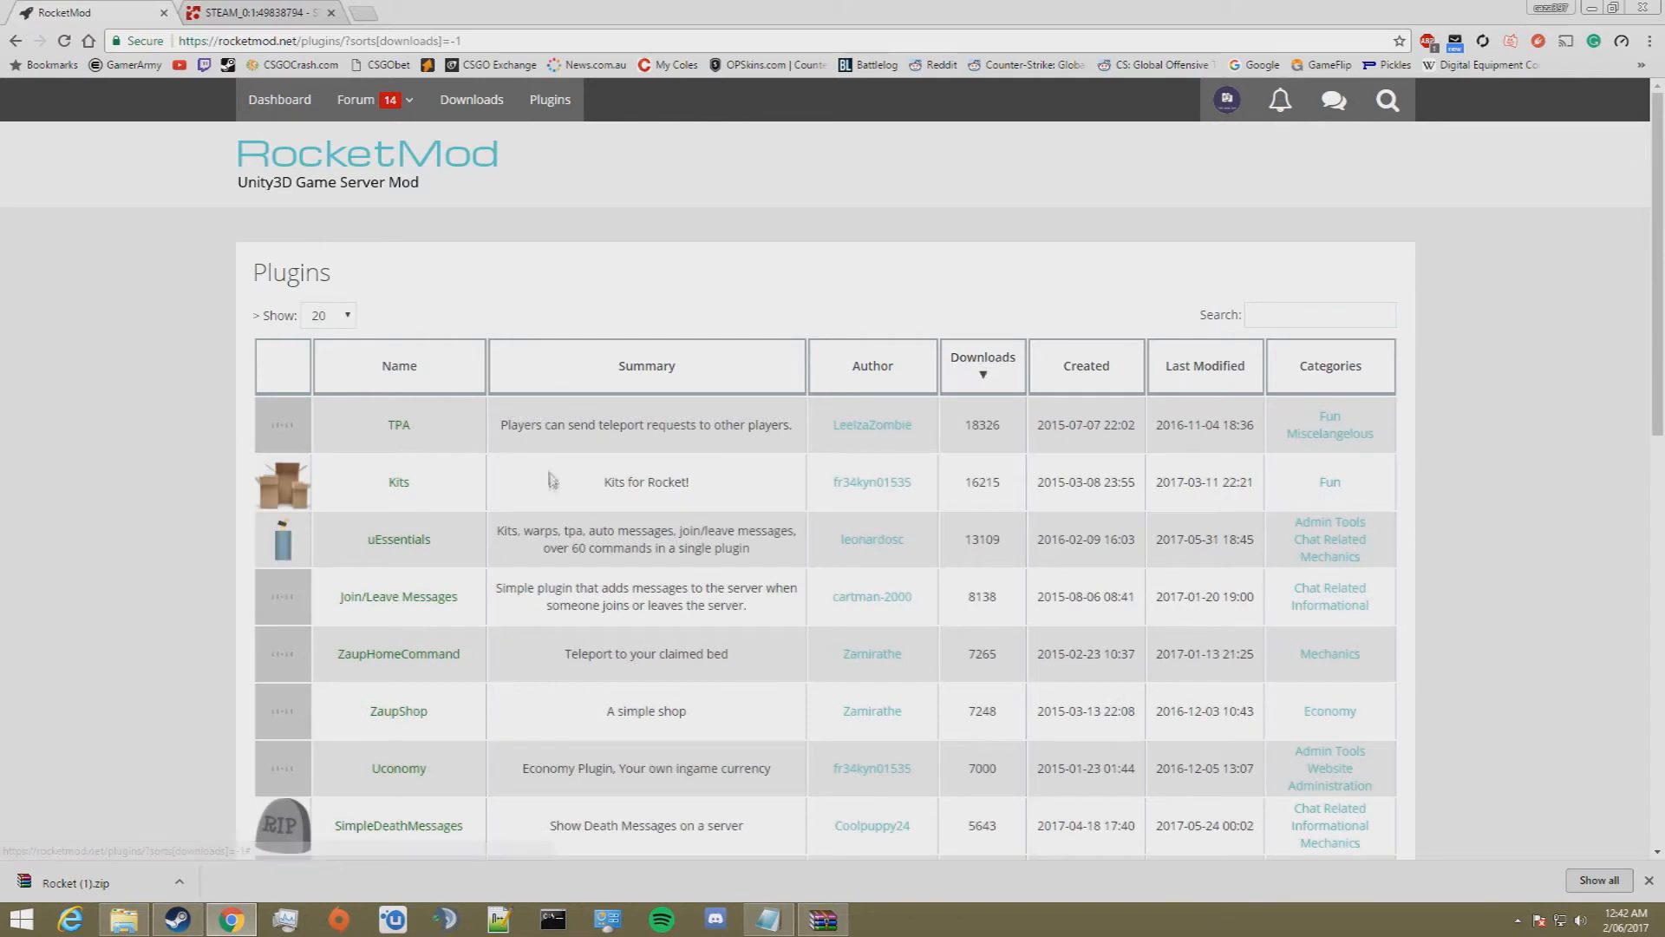
Step: Open the uEssentials plugin page and download Build #66
click(398, 542)
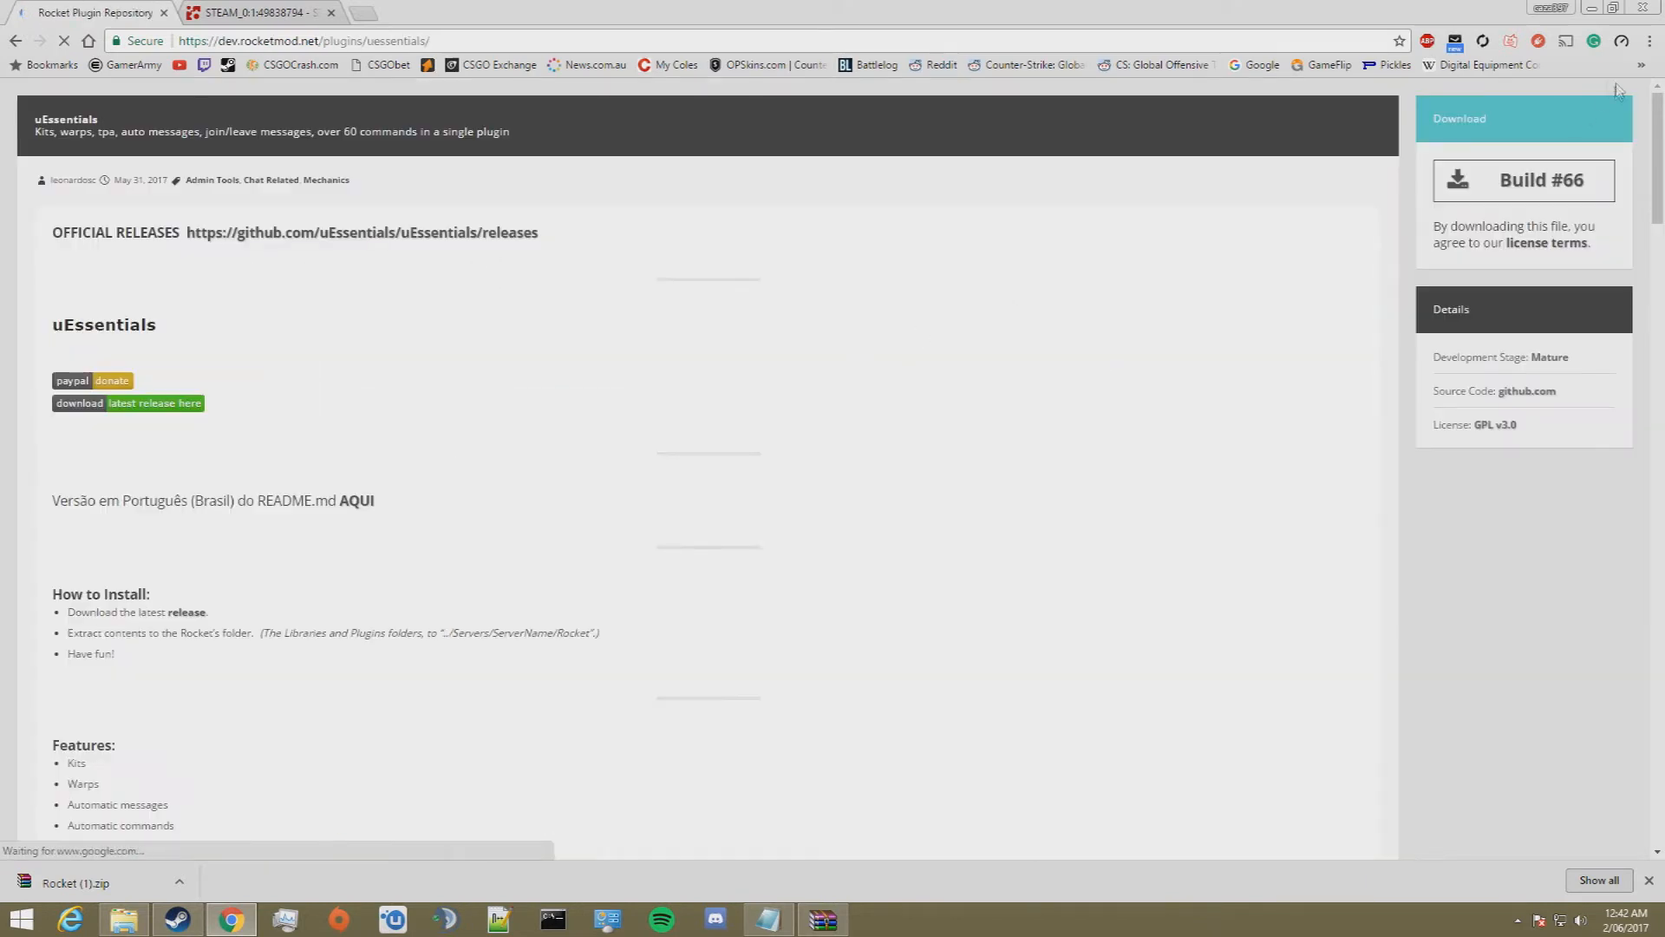
click(1464, 182)
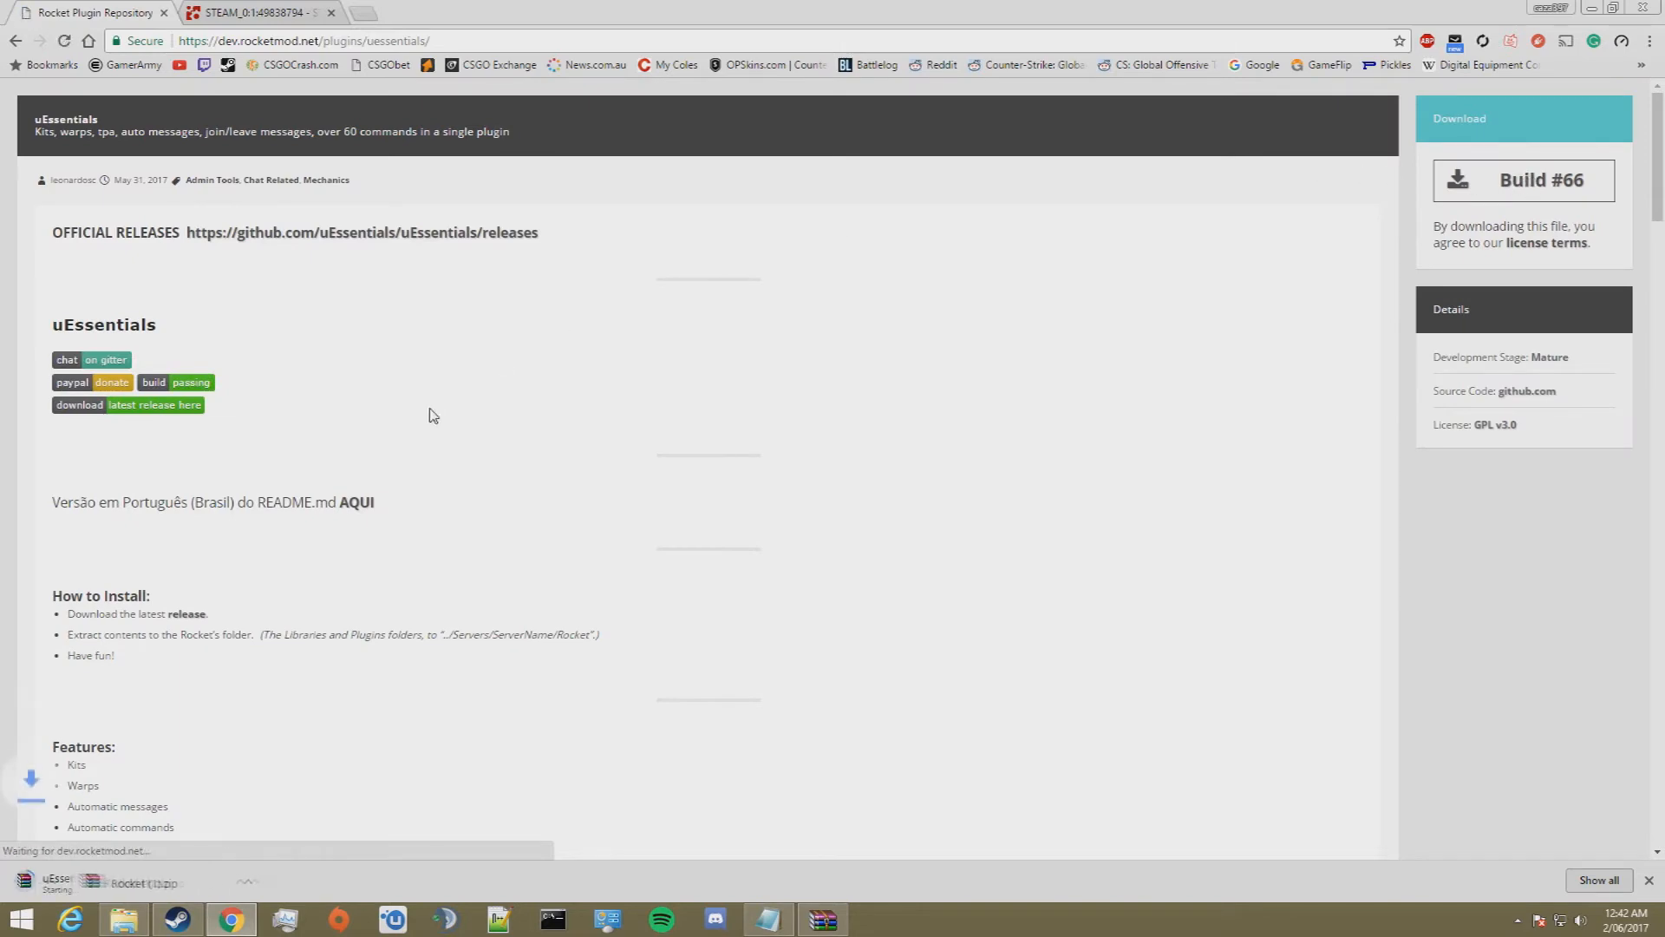
scroll(428, 430, down, 6)
Step: Open the downloaded uEssentials_66 (1).zip from its folder in WinRAR, copy uEssentials.dll, and close the archive and the Downloads folder
click(179, 882)
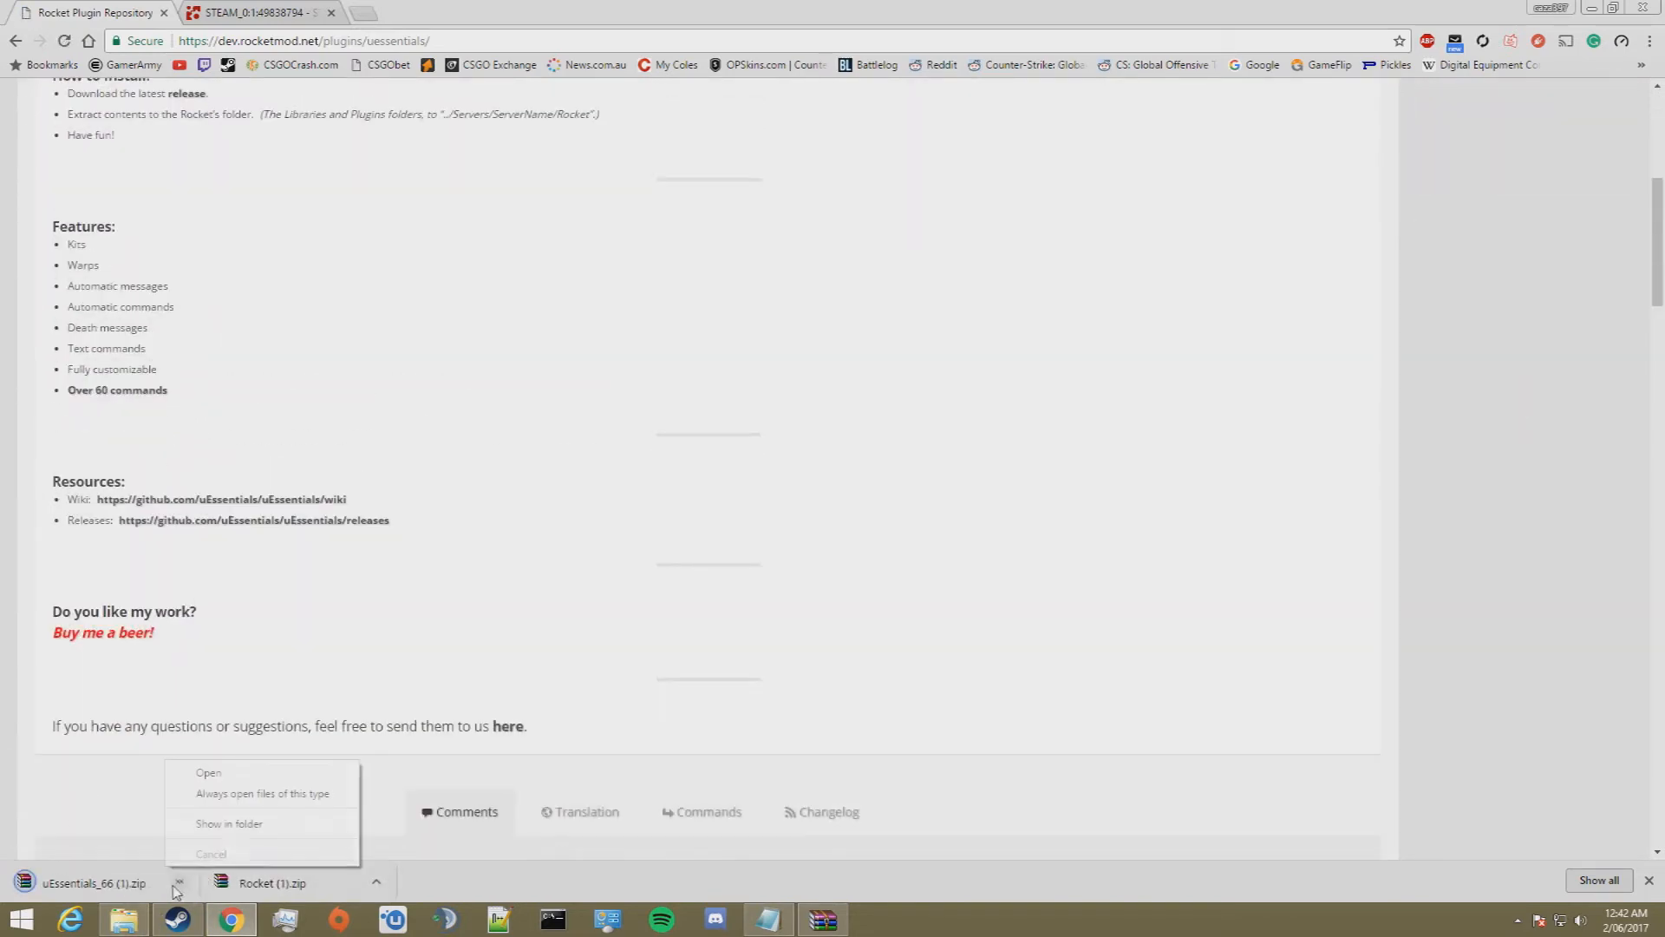
click(230, 826)
double_click(556, 409)
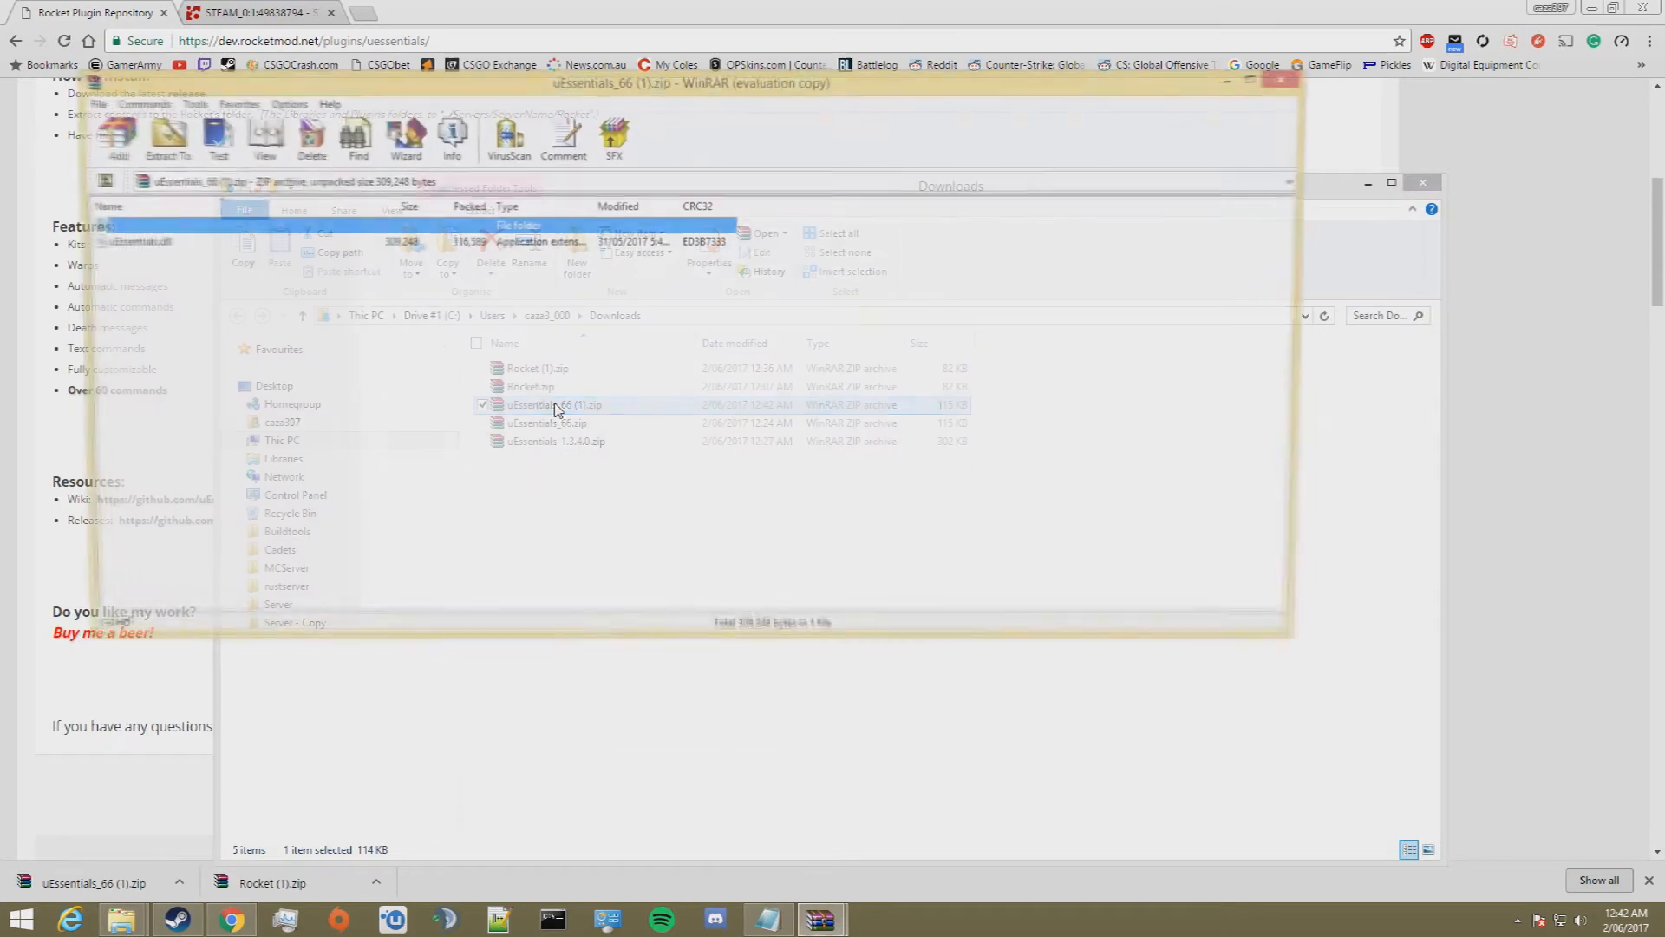
click(176, 246)
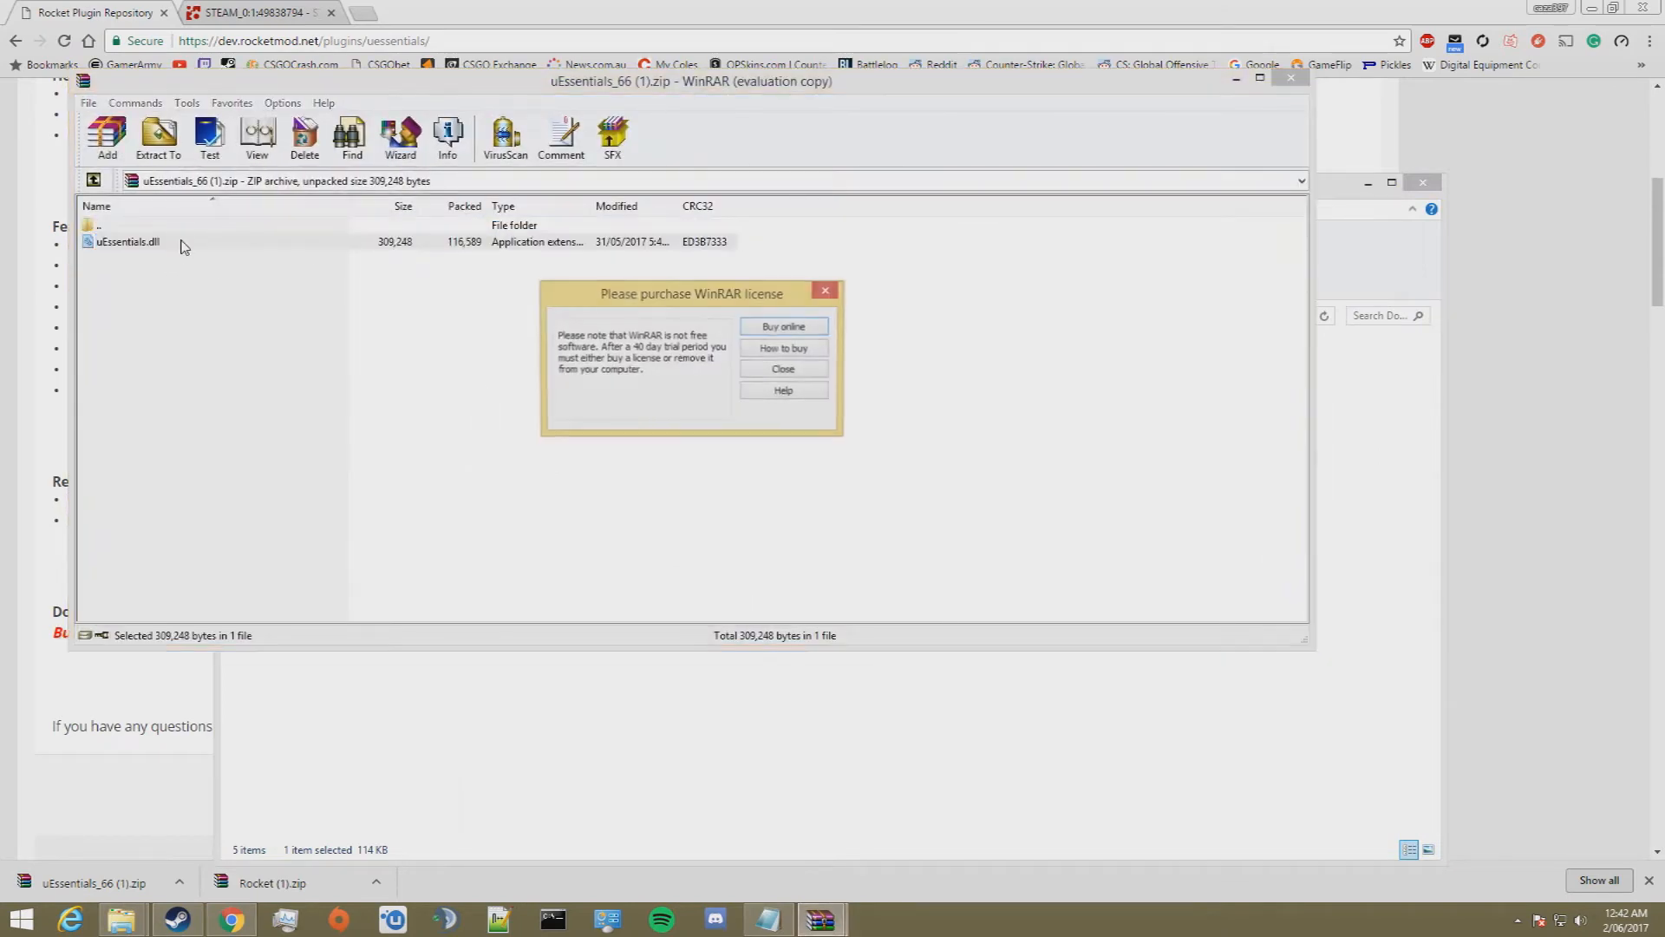
click(785, 368)
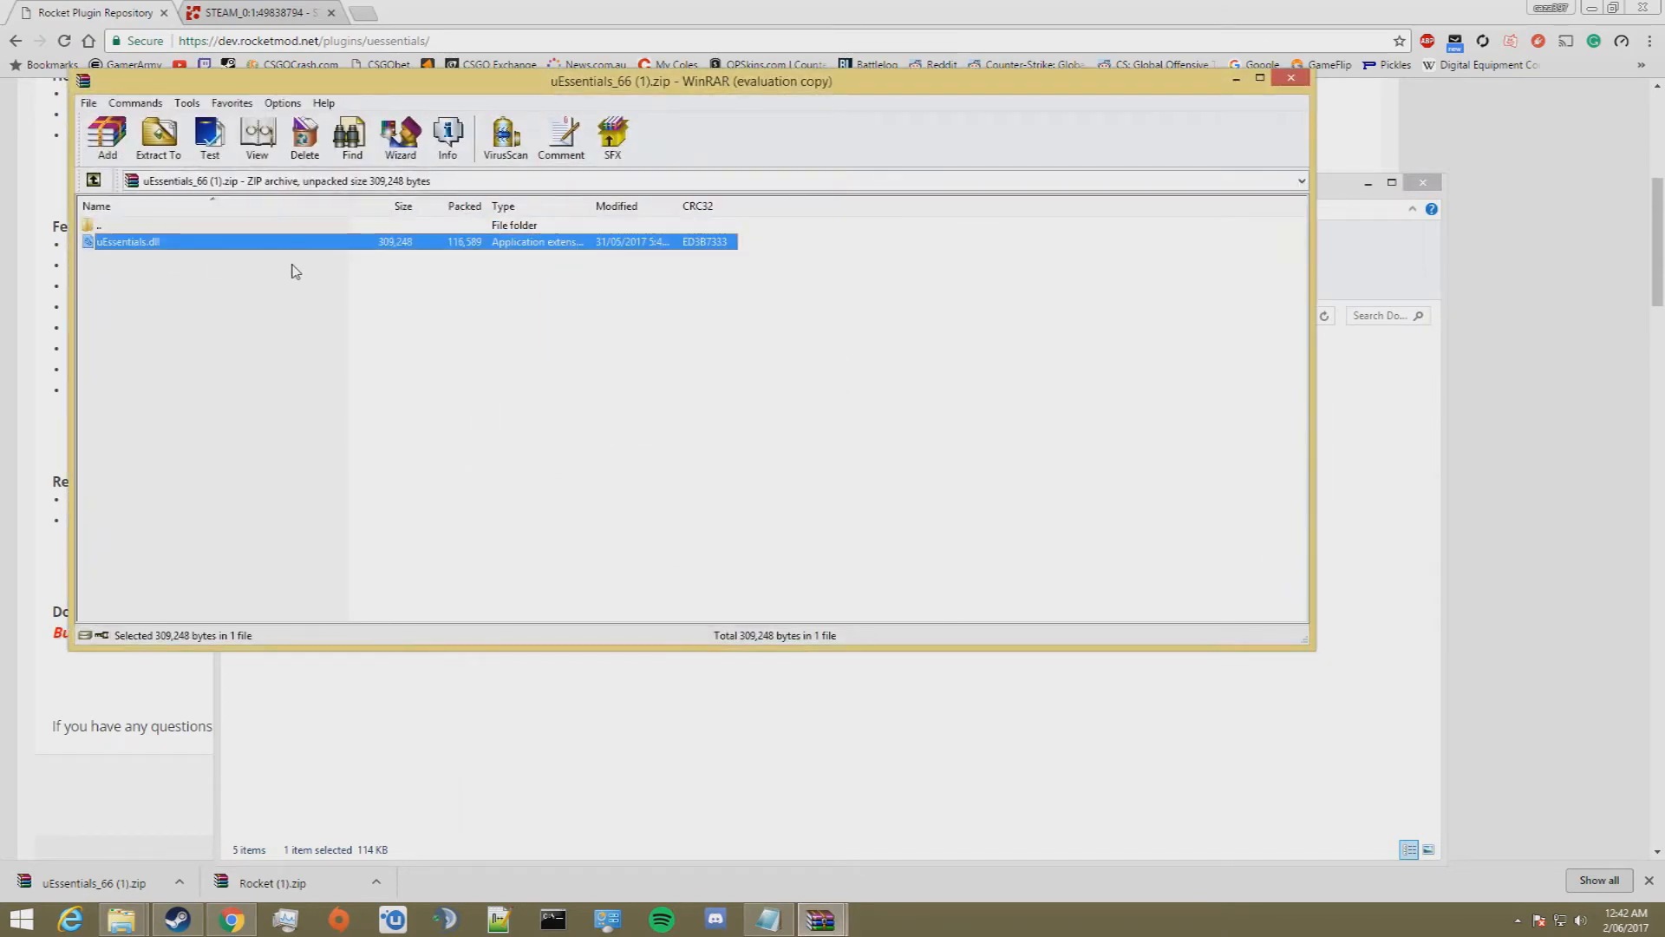
click(1290, 78)
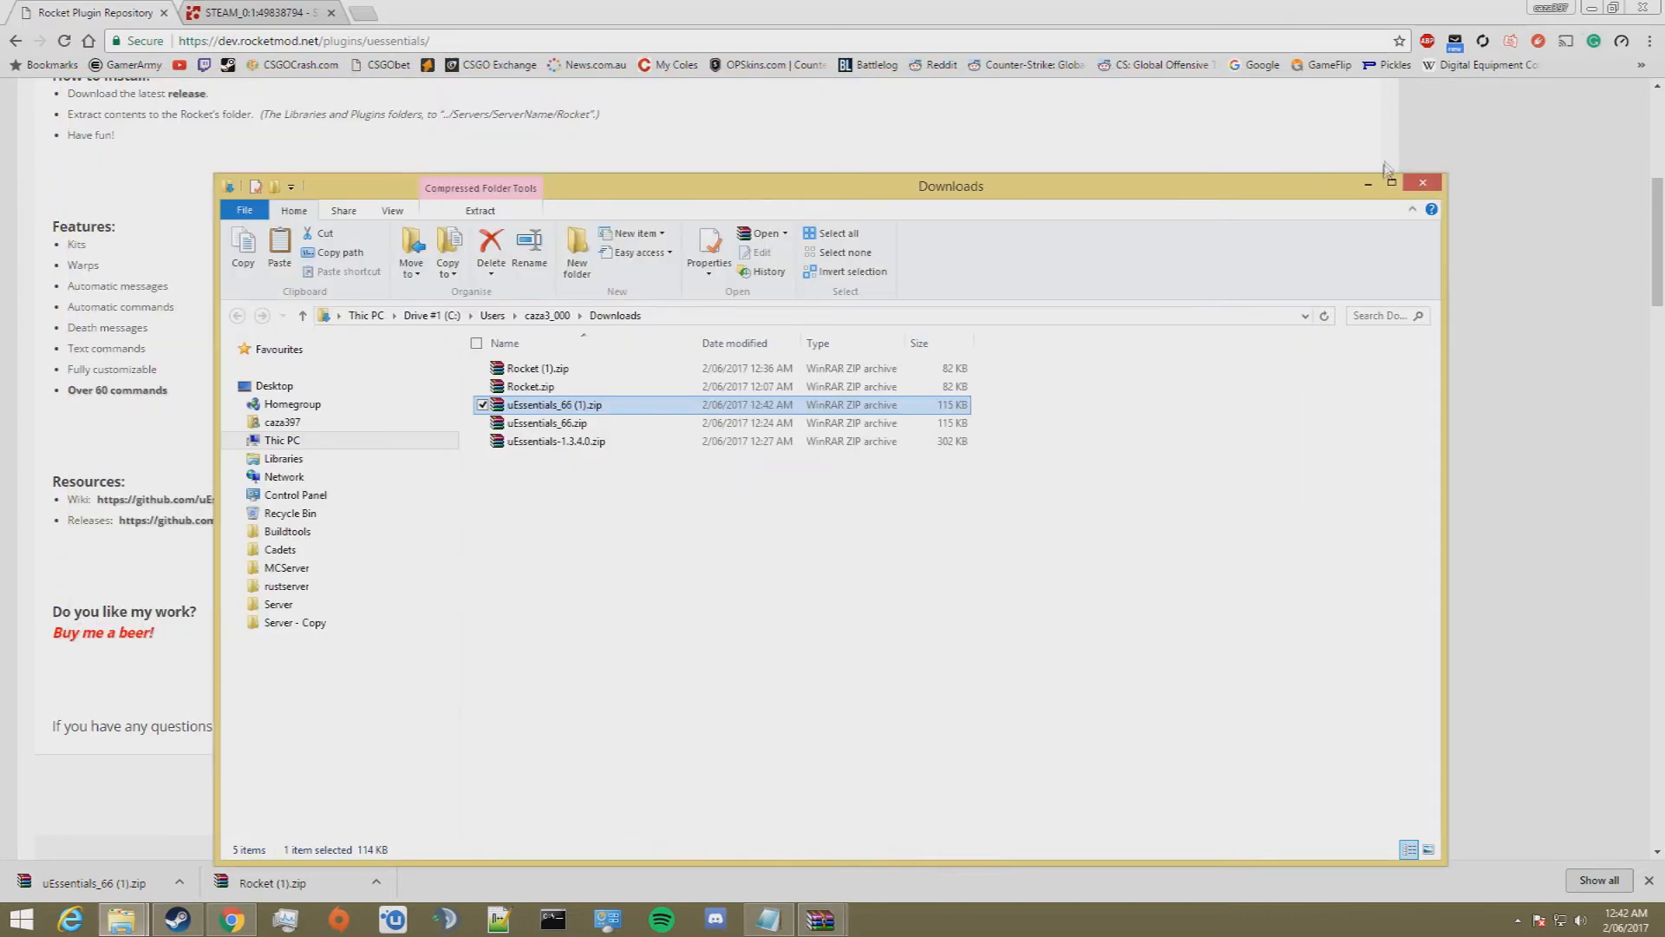
click(1423, 183)
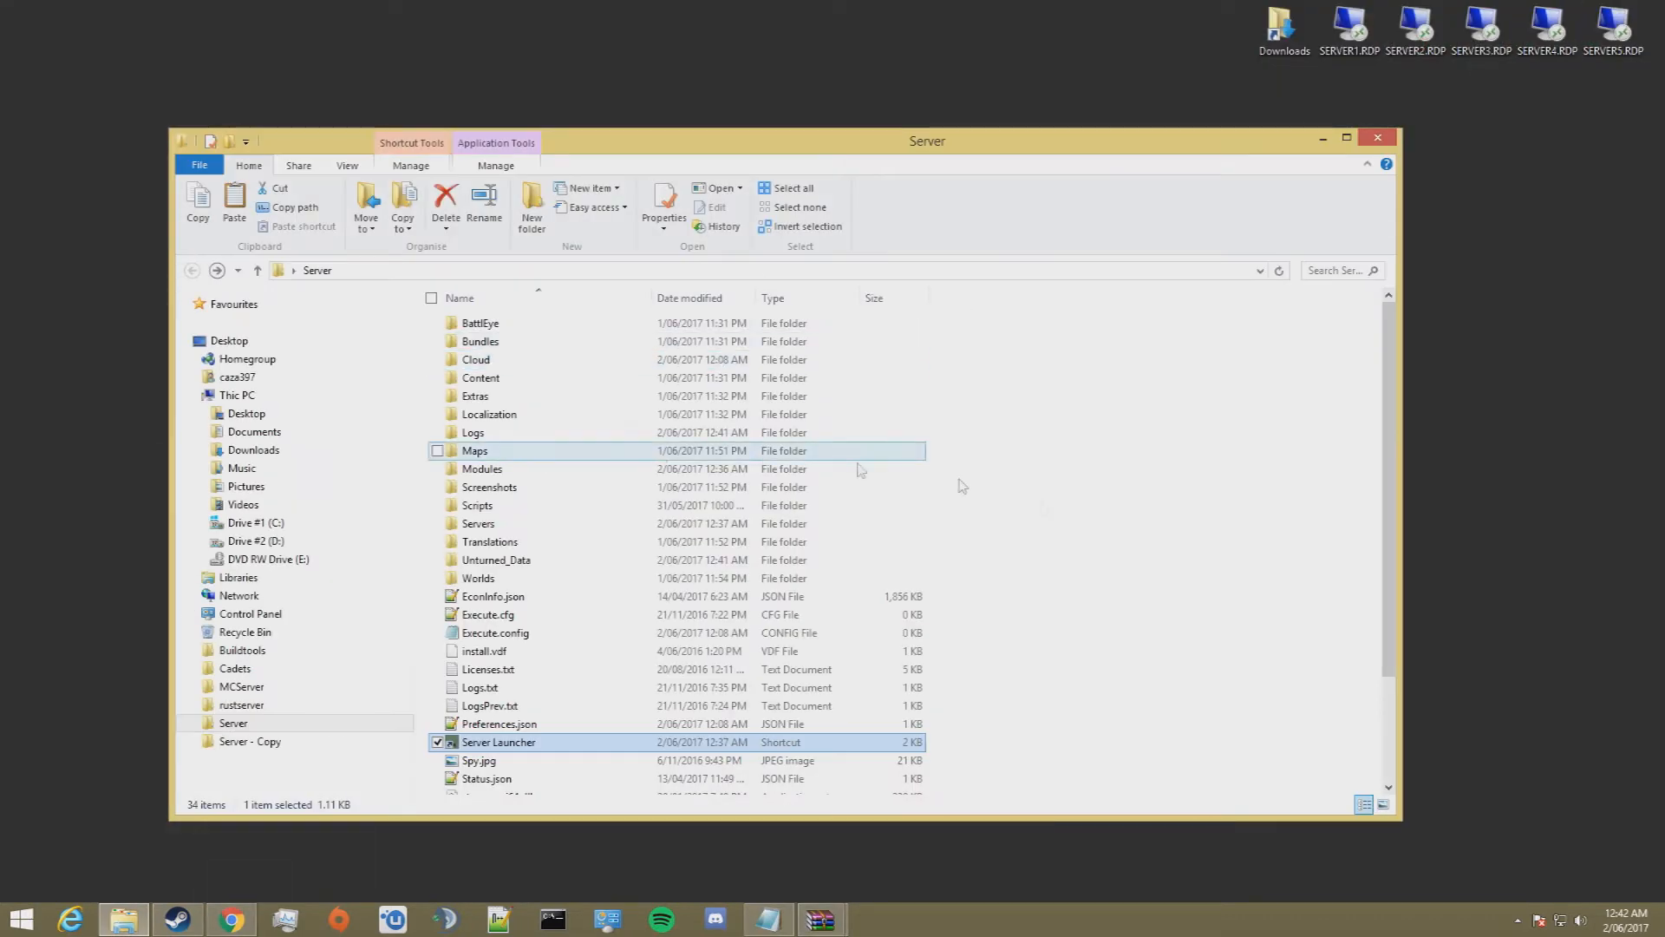
Step: Paste uEssentials.dll into the Servers\Server#1\Rocket\Plugins folder of the server
double_click(492, 525)
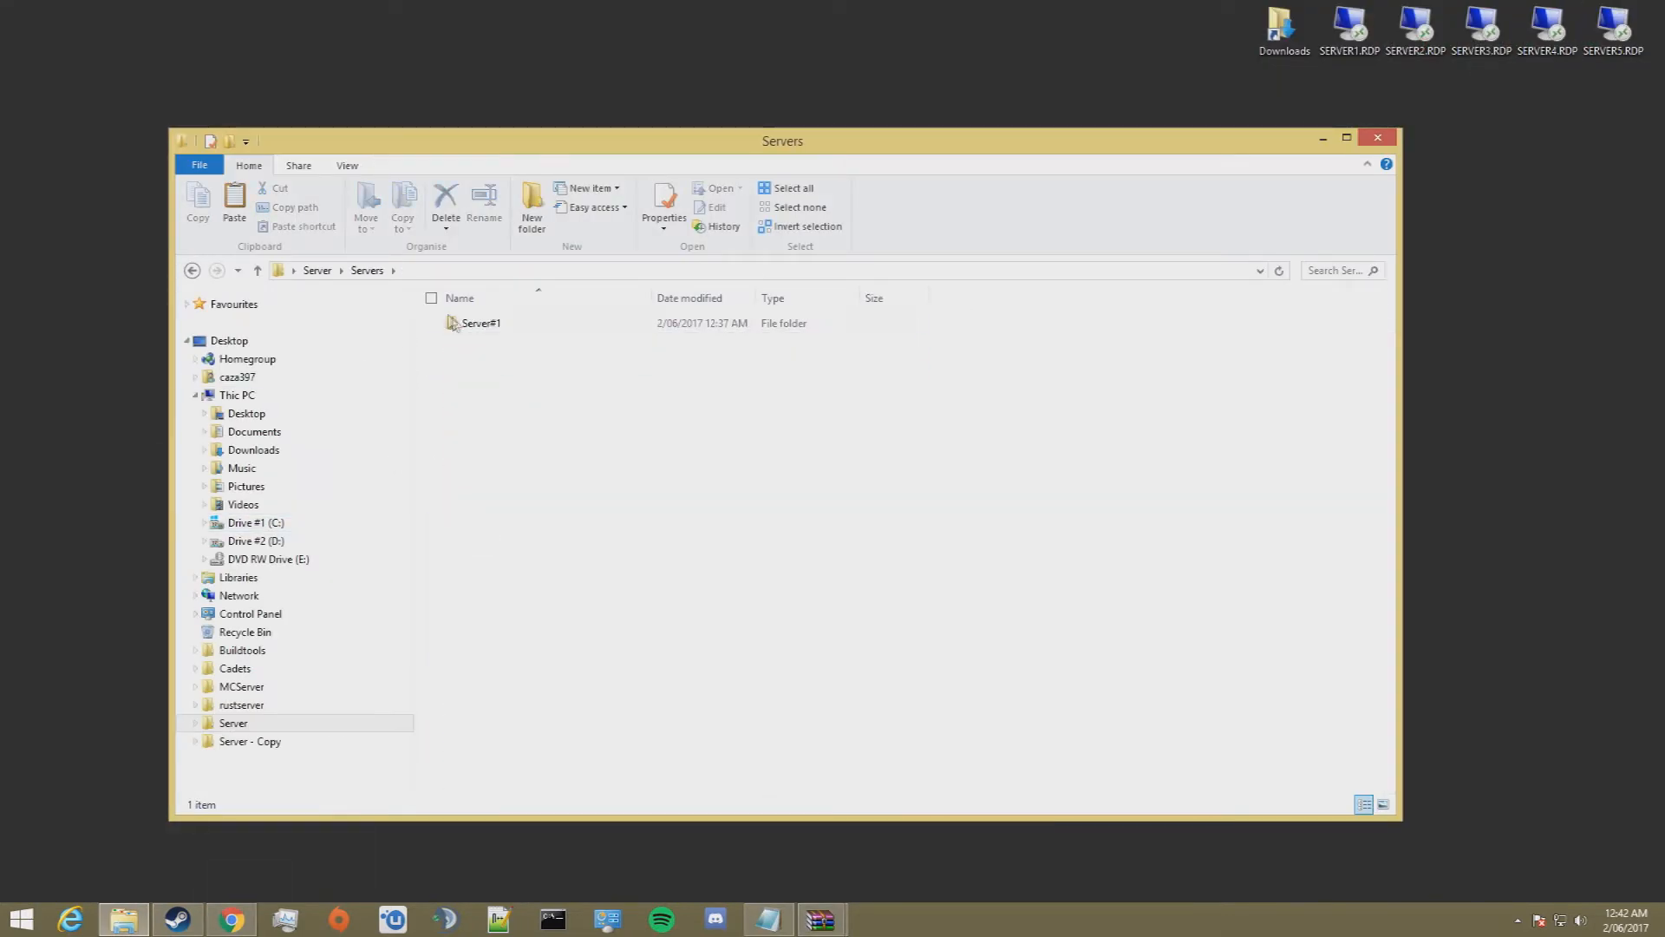
double_click(477, 324)
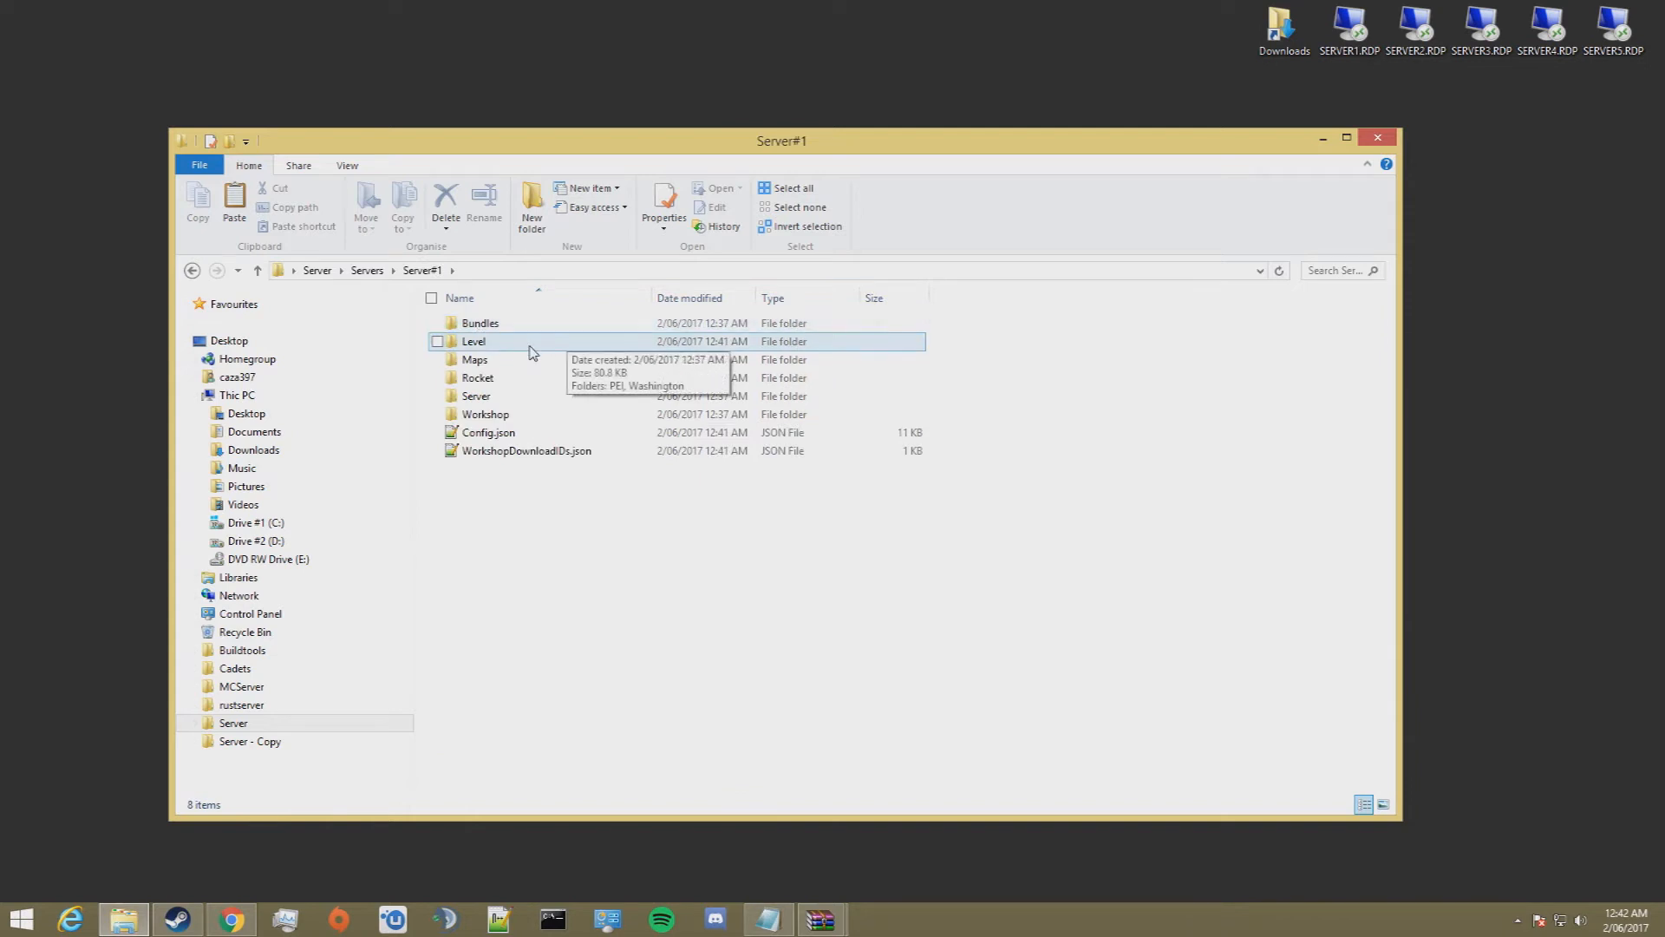
click(495, 396)
double_click(491, 378)
click(494, 362)
double_click(495, 362)
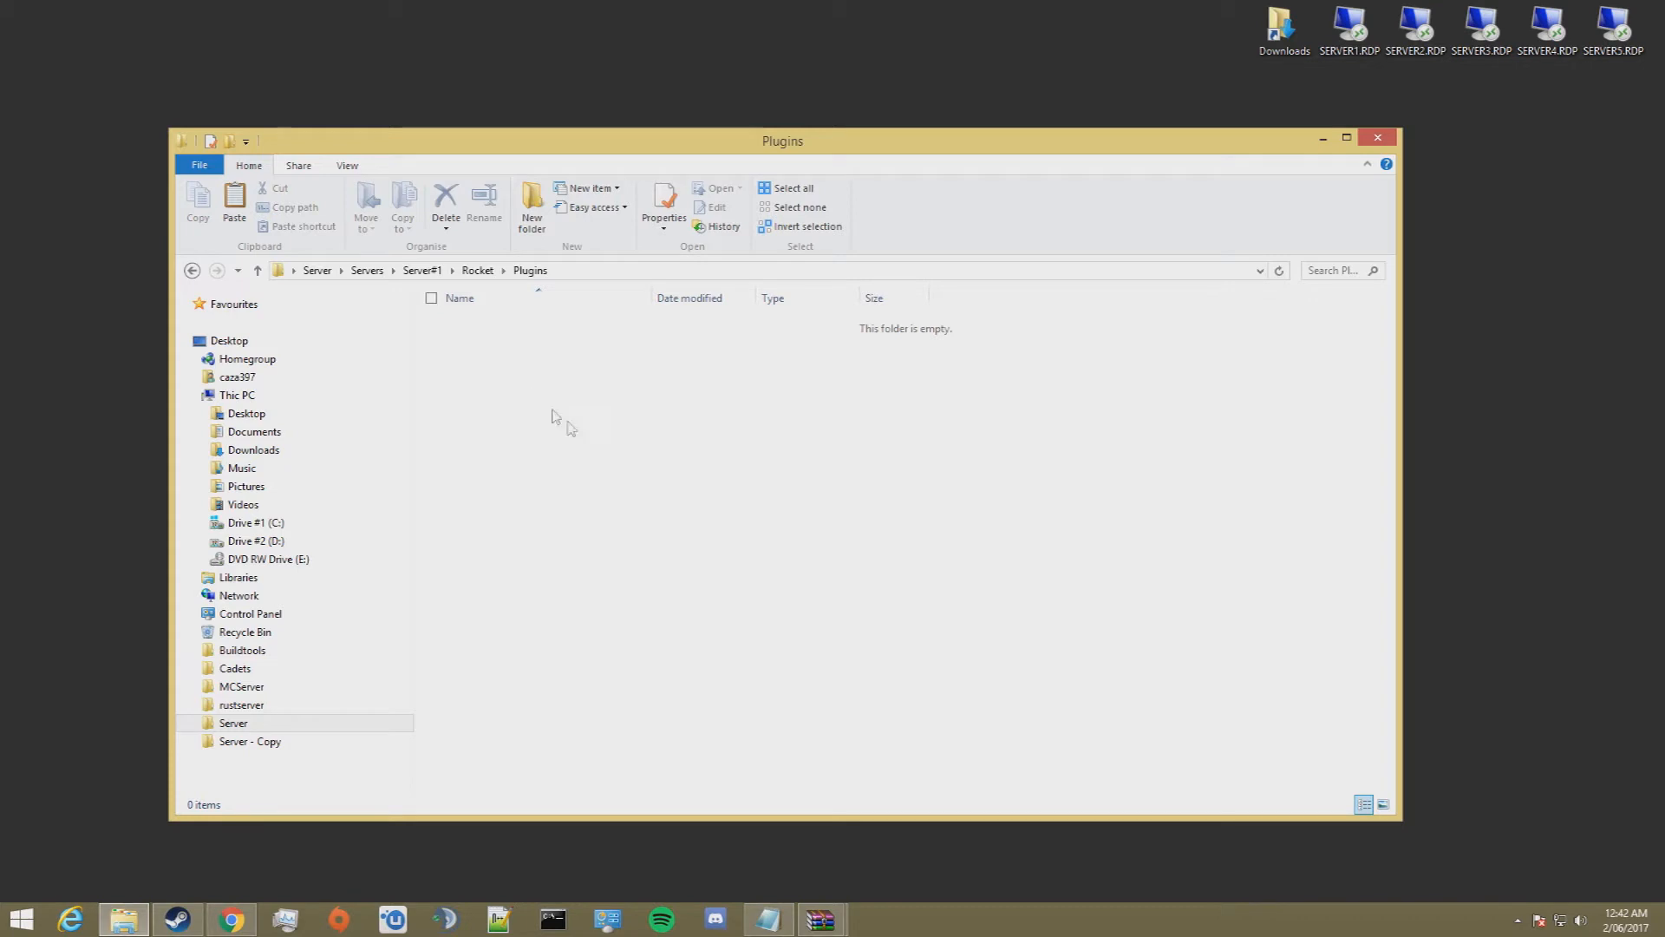
key(ctrl+v)
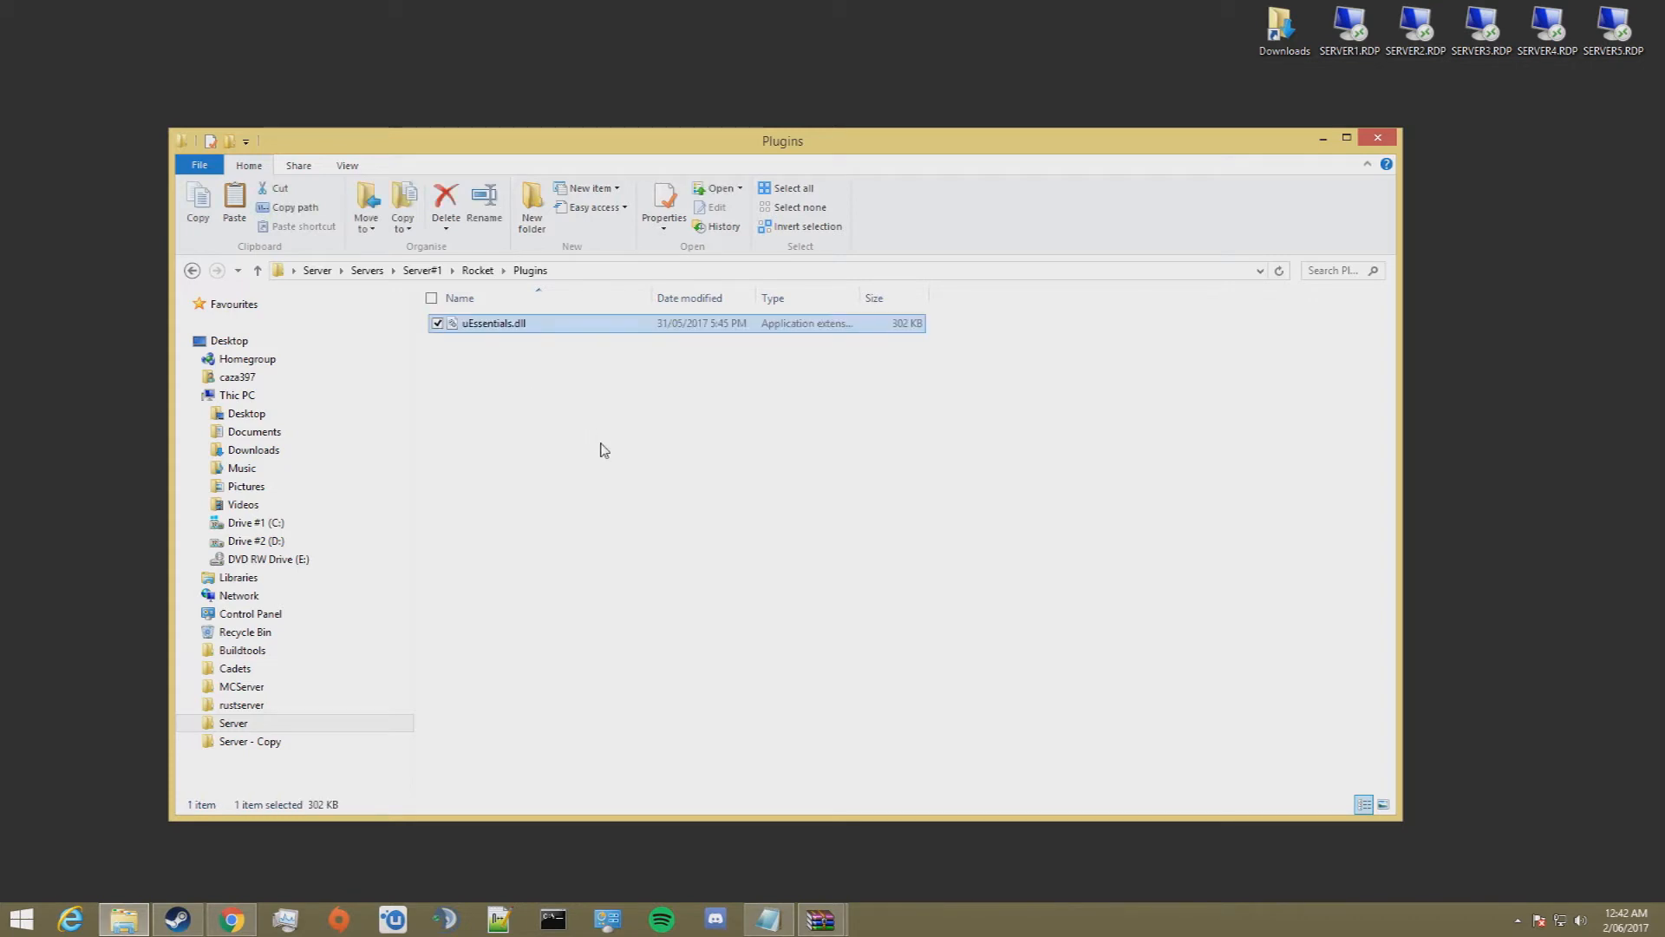
Step: Run Server Launcher from the root Server folder to load the plugin, then shut the server down from its console
click(193, 273)
click(193, 273)
click(193, 273)
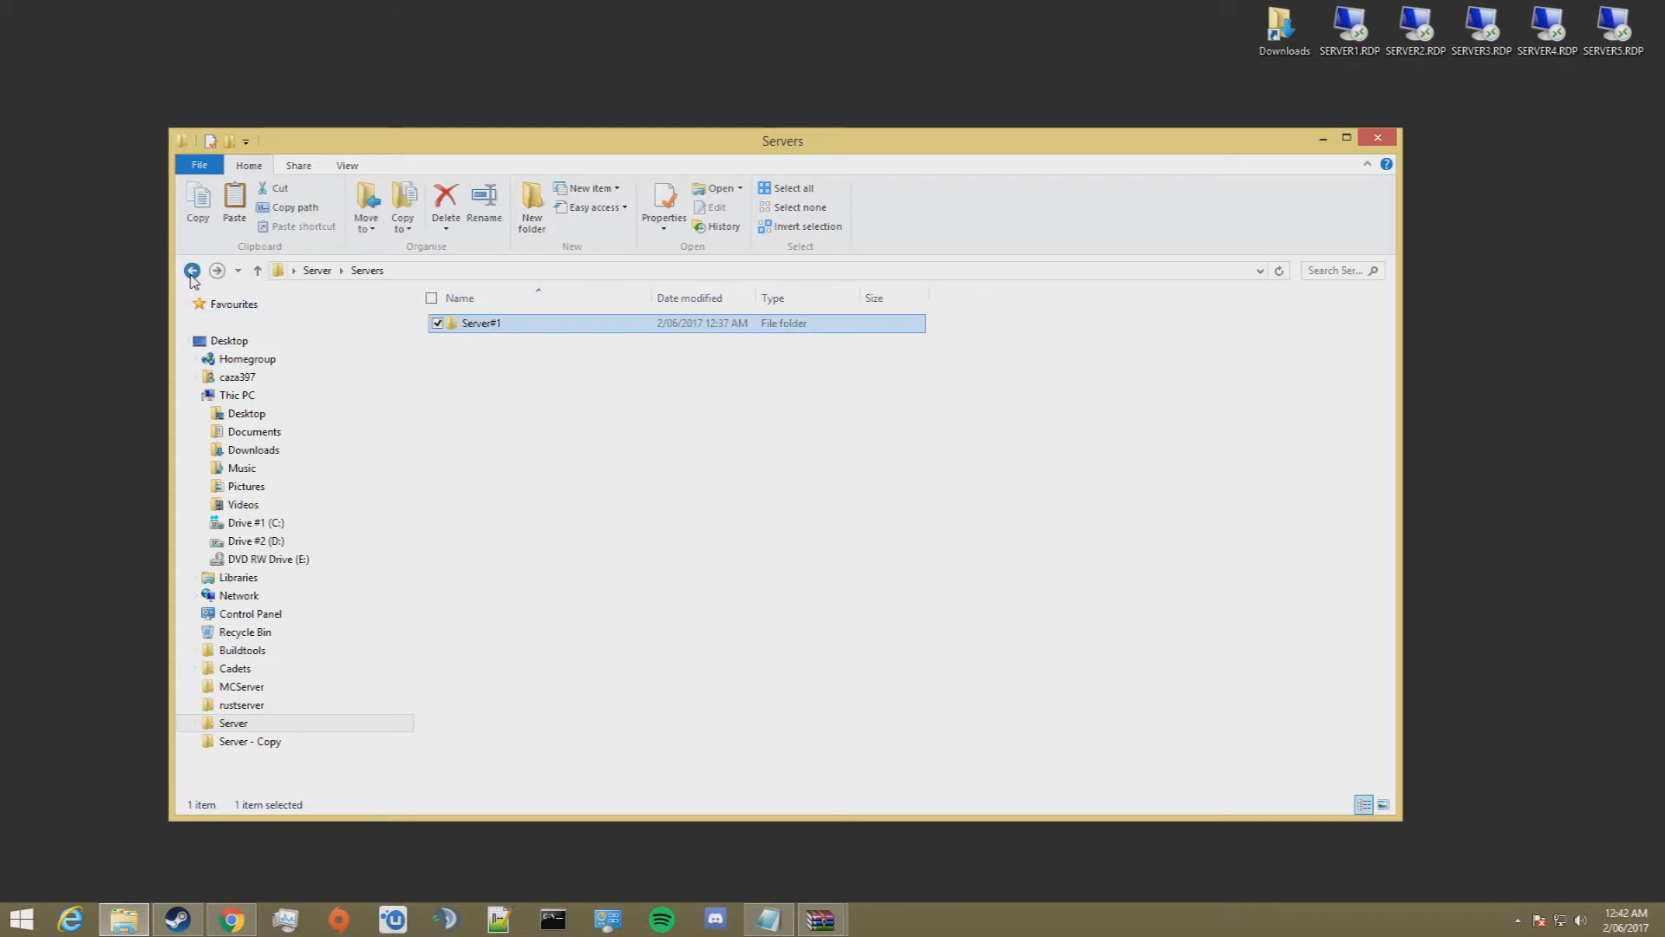
click(192, 273)
scroll(640, 650, down, 3)
double_click(498, 602)
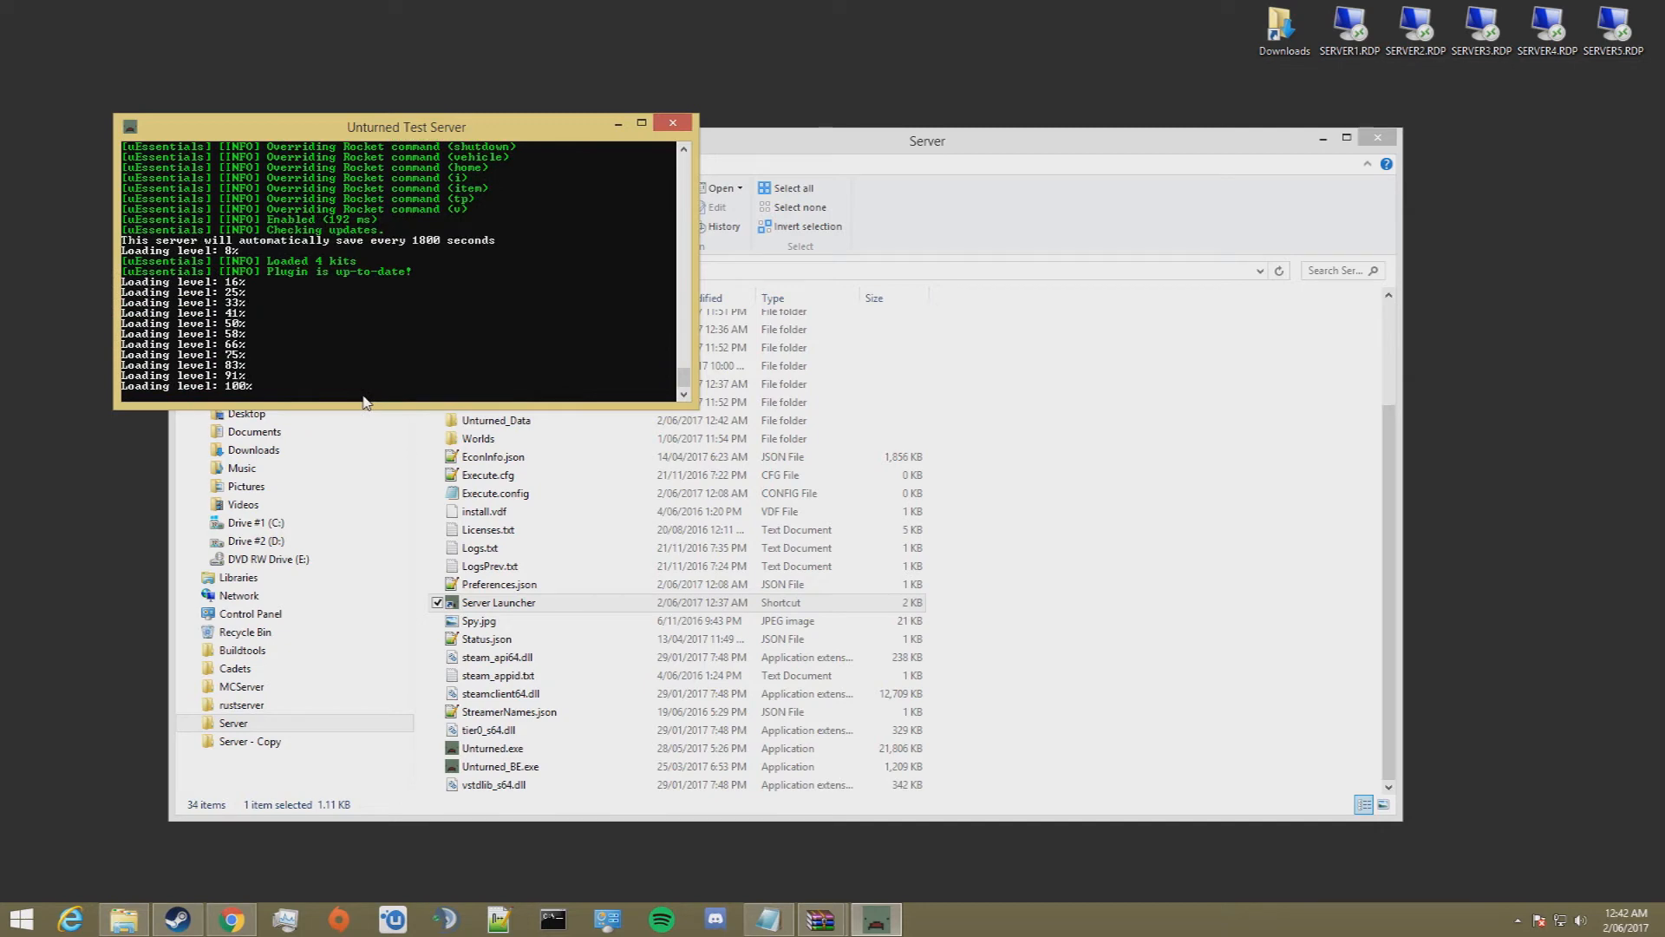
text(shutdown)
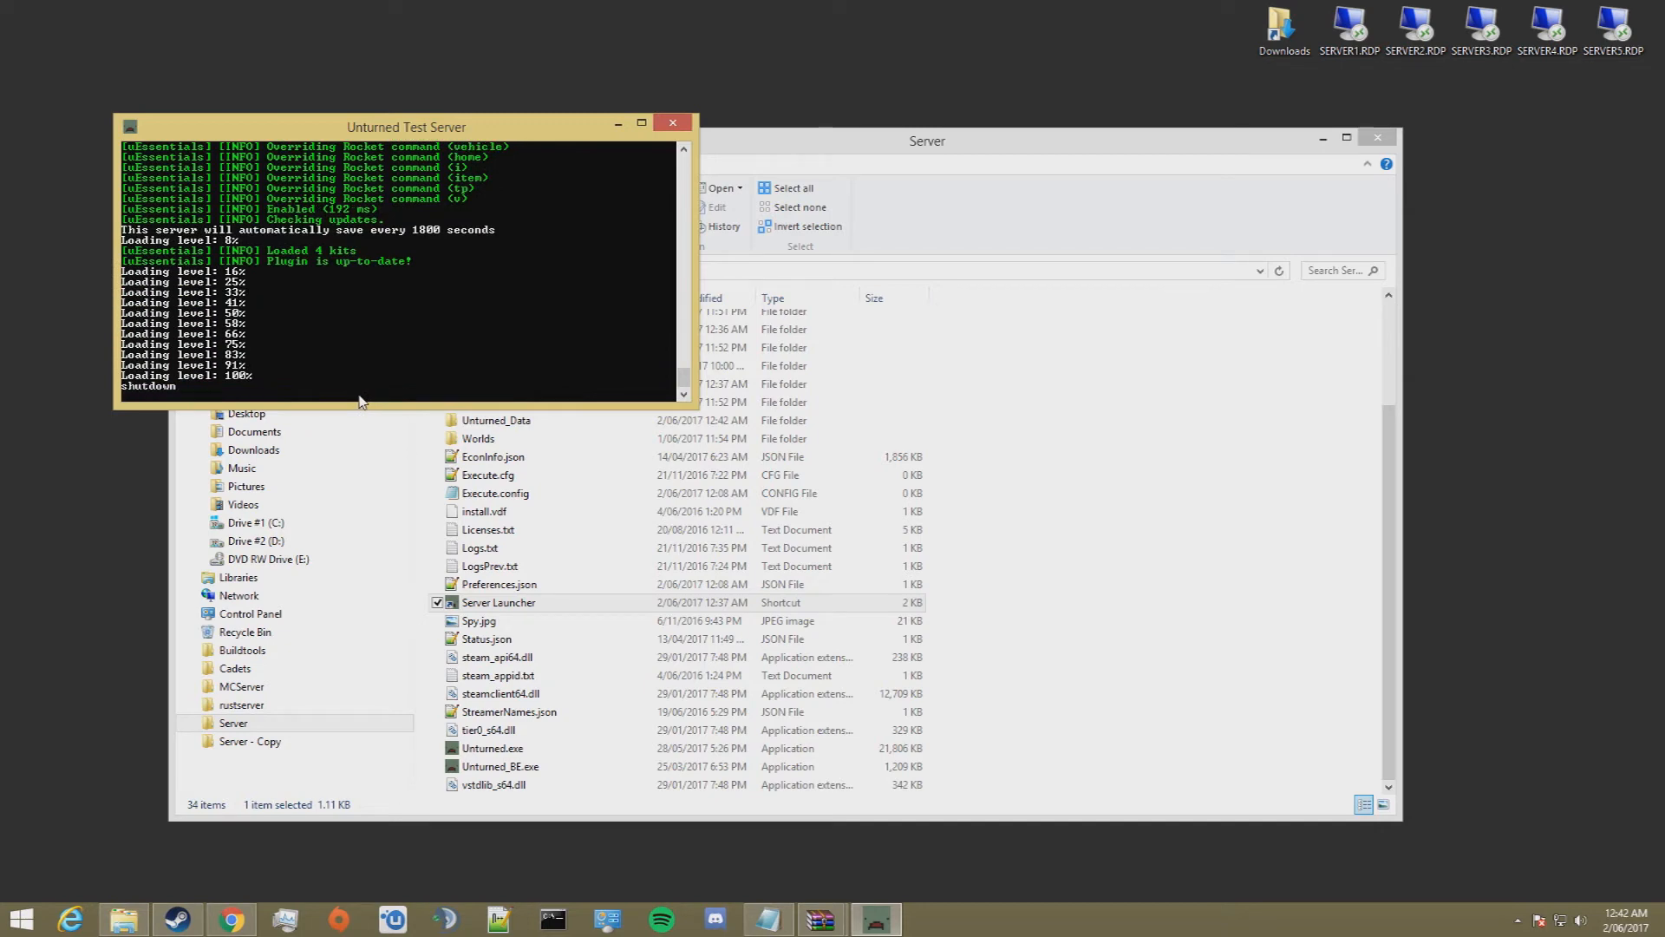
key(Return)
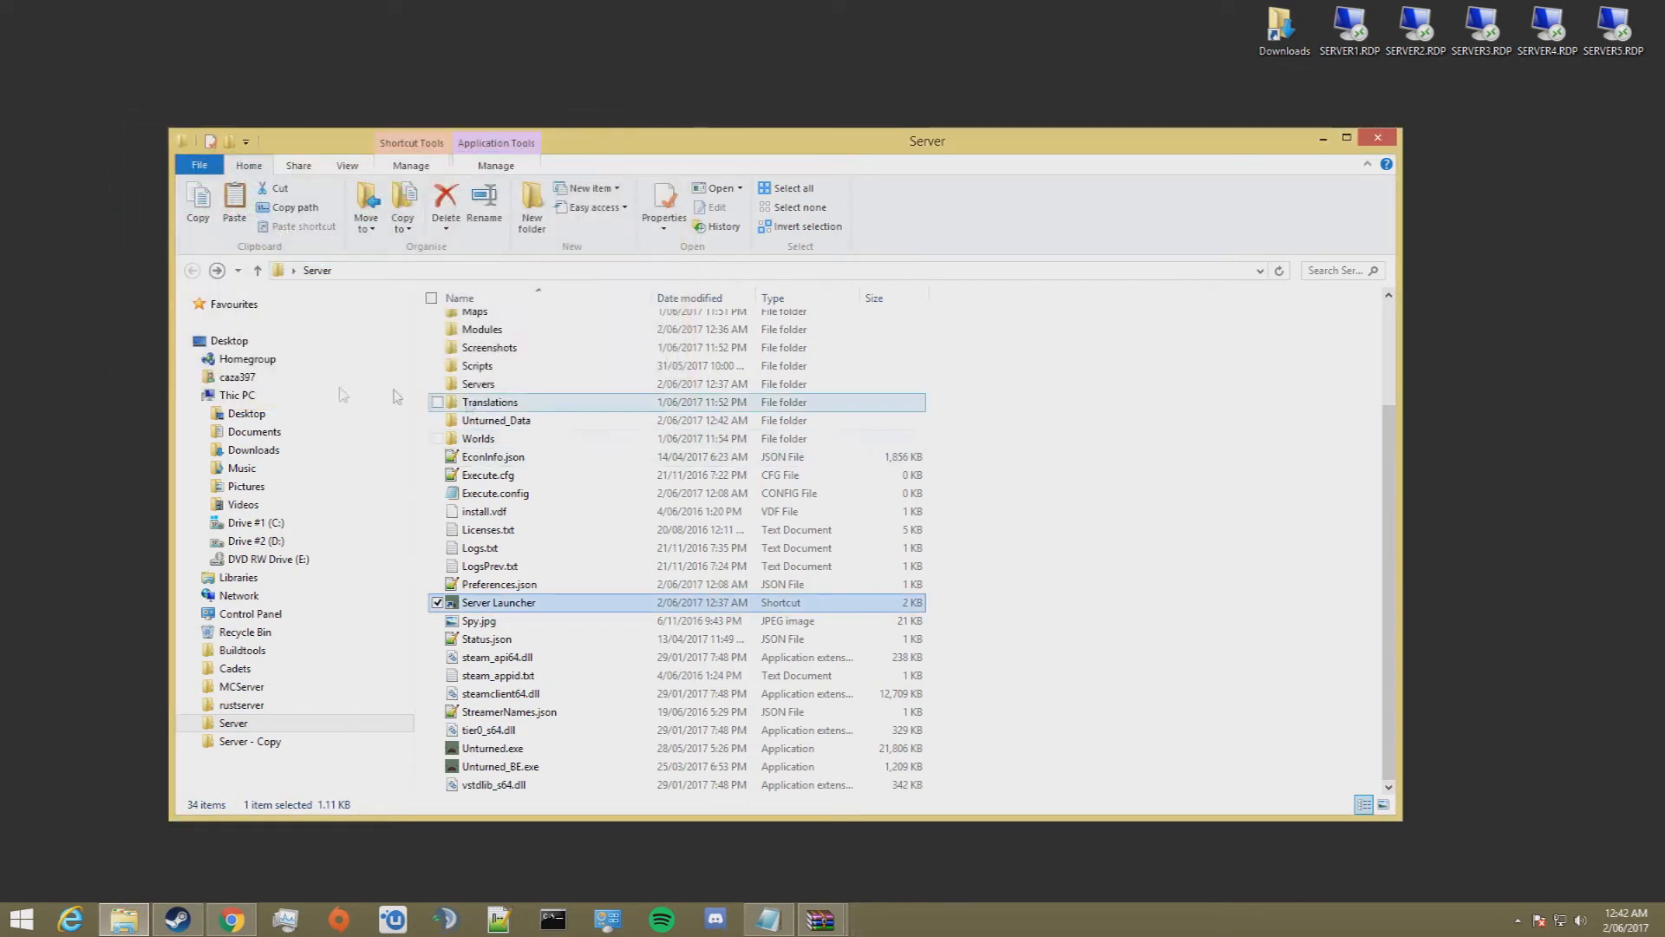
Step: Open the uEssentials folder inside Servers\Server#1\Rocket\Plugins to view the plugin's generated files
double_click(479, 386)
double_click(479, 322)
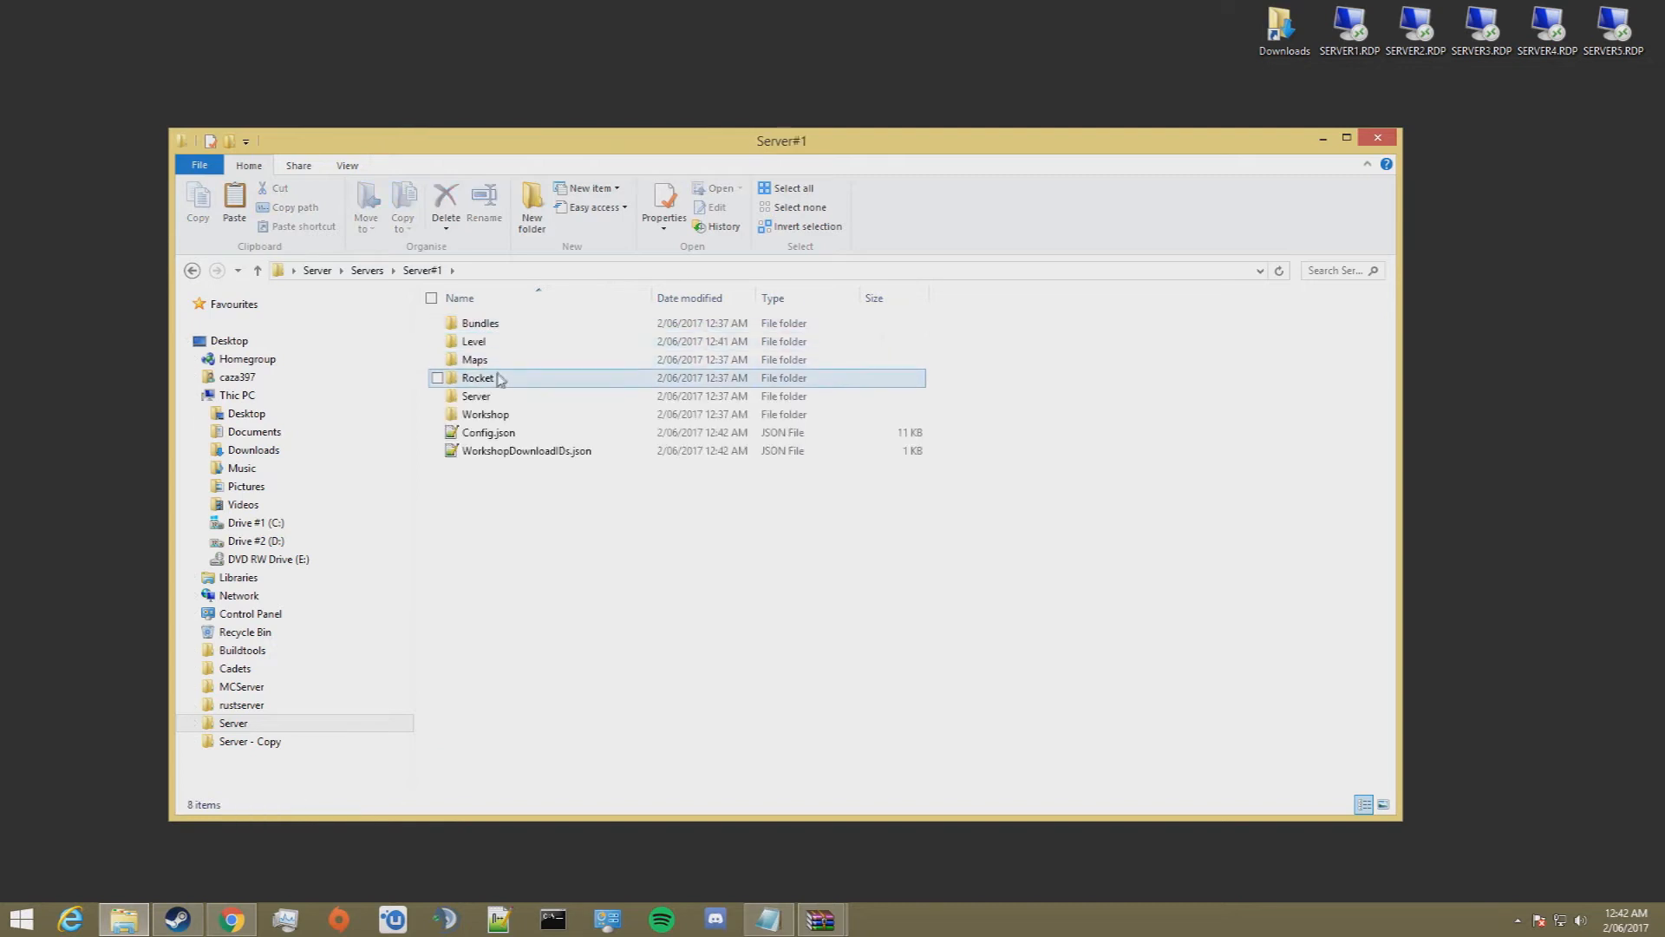
double_click(499, 382)
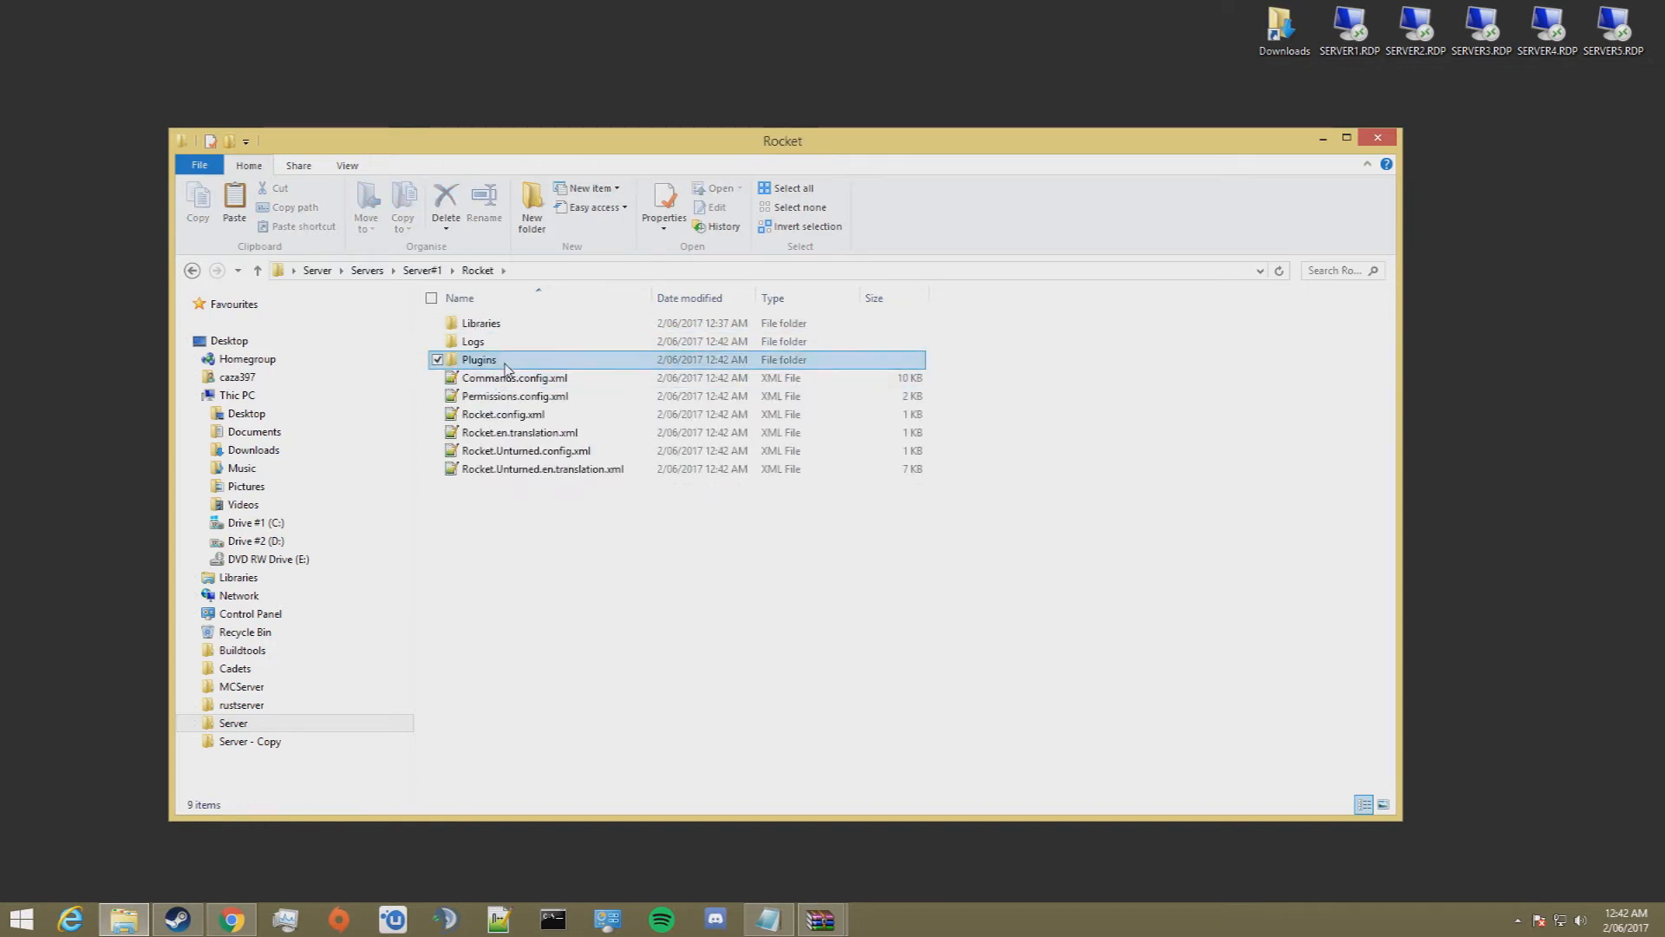
double_click(493, 359)
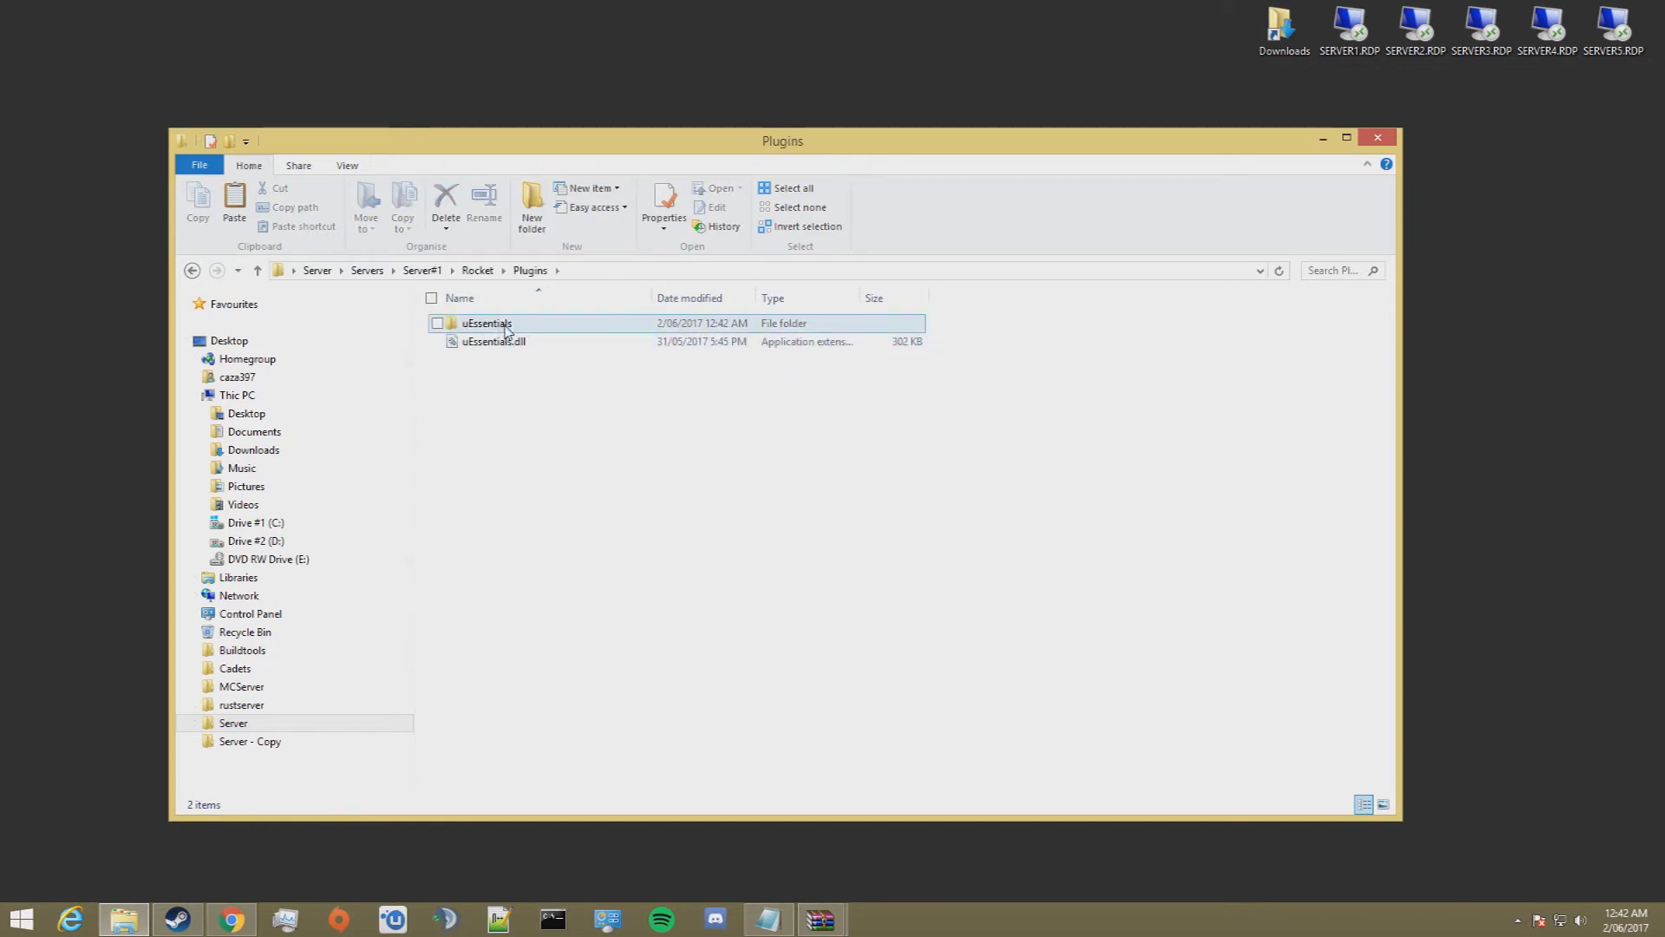
double_click(507, 328)
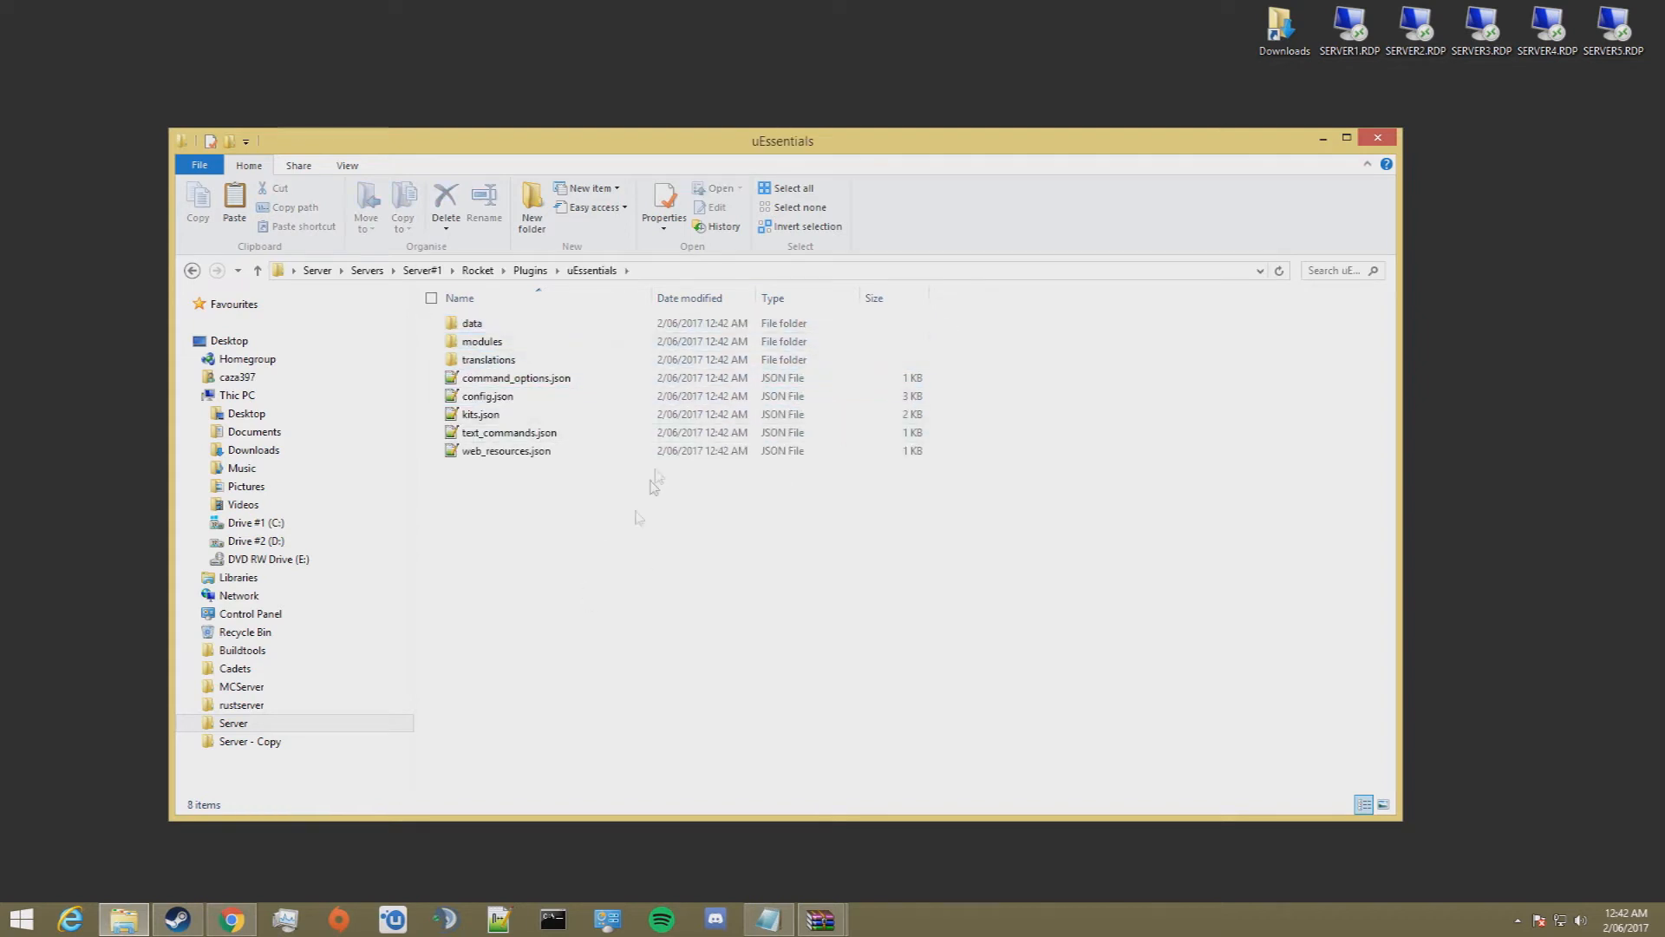
drag(622, 646, 501, 286)
click(665, 647)
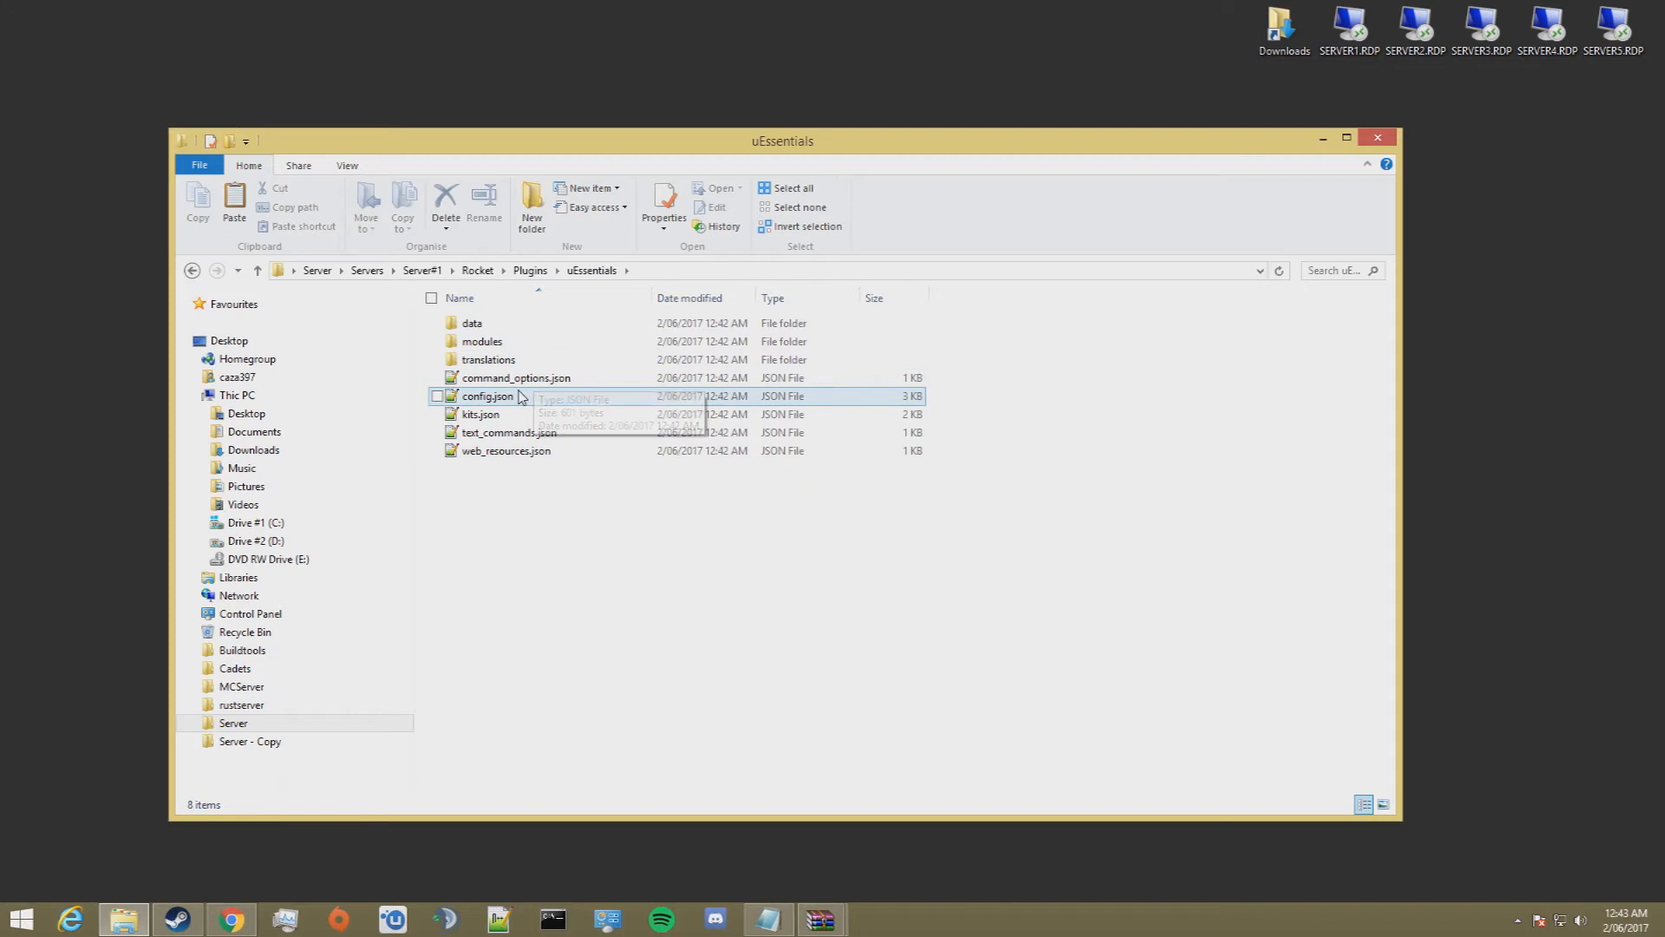
Step: Open the uEssentials config.json in Notepad++, look through its settings and close the editor
double_click(488, 396)
scroll(518, 381, down, 10)
scroll(320, 372, up, 10)
scroll(531, 360, down, 9)
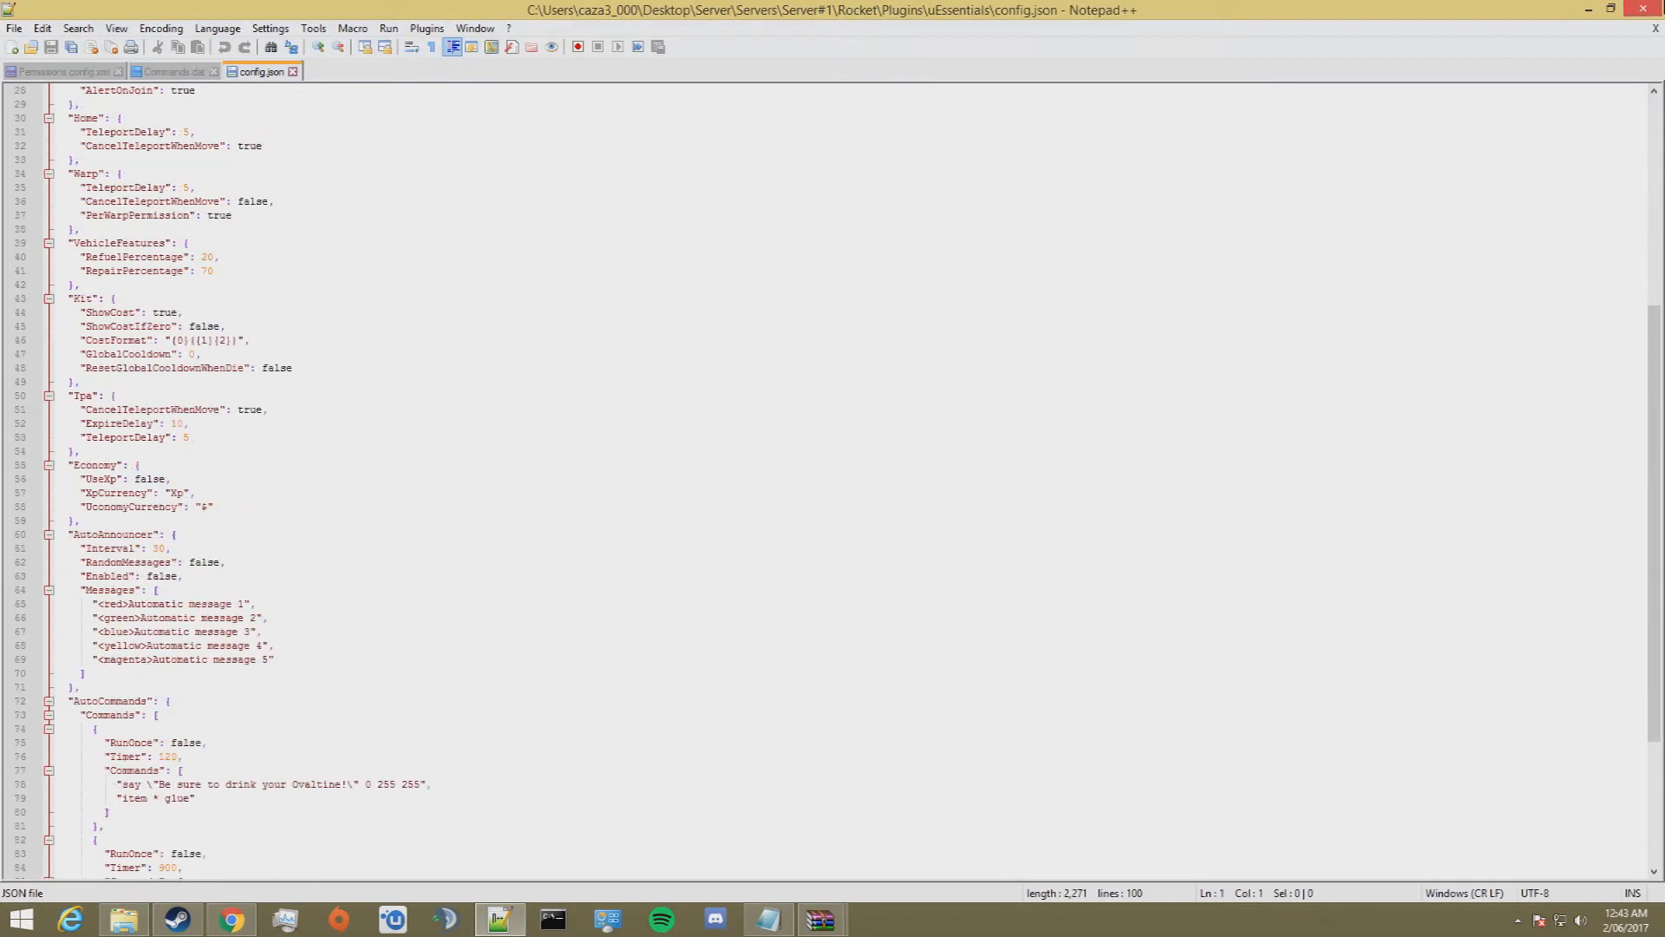
click(1642, 9)
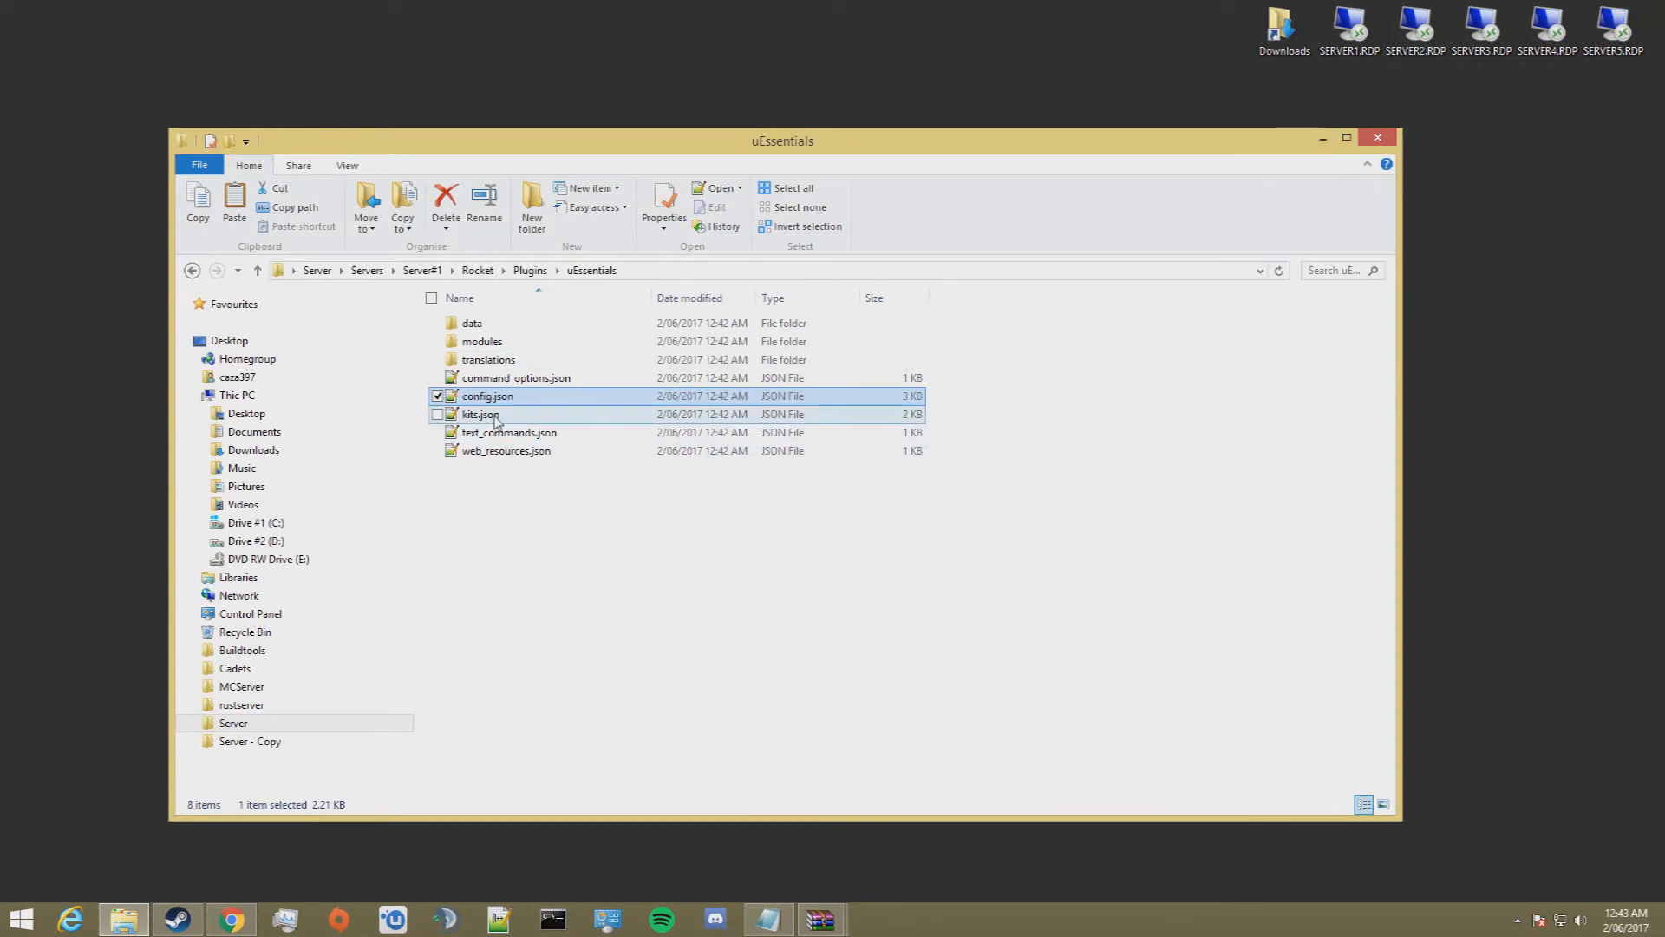
Step: Go back from the uEssentials folder to the server's Rocket folder
drag(501, 581, 513, 319)
click(601, 746)
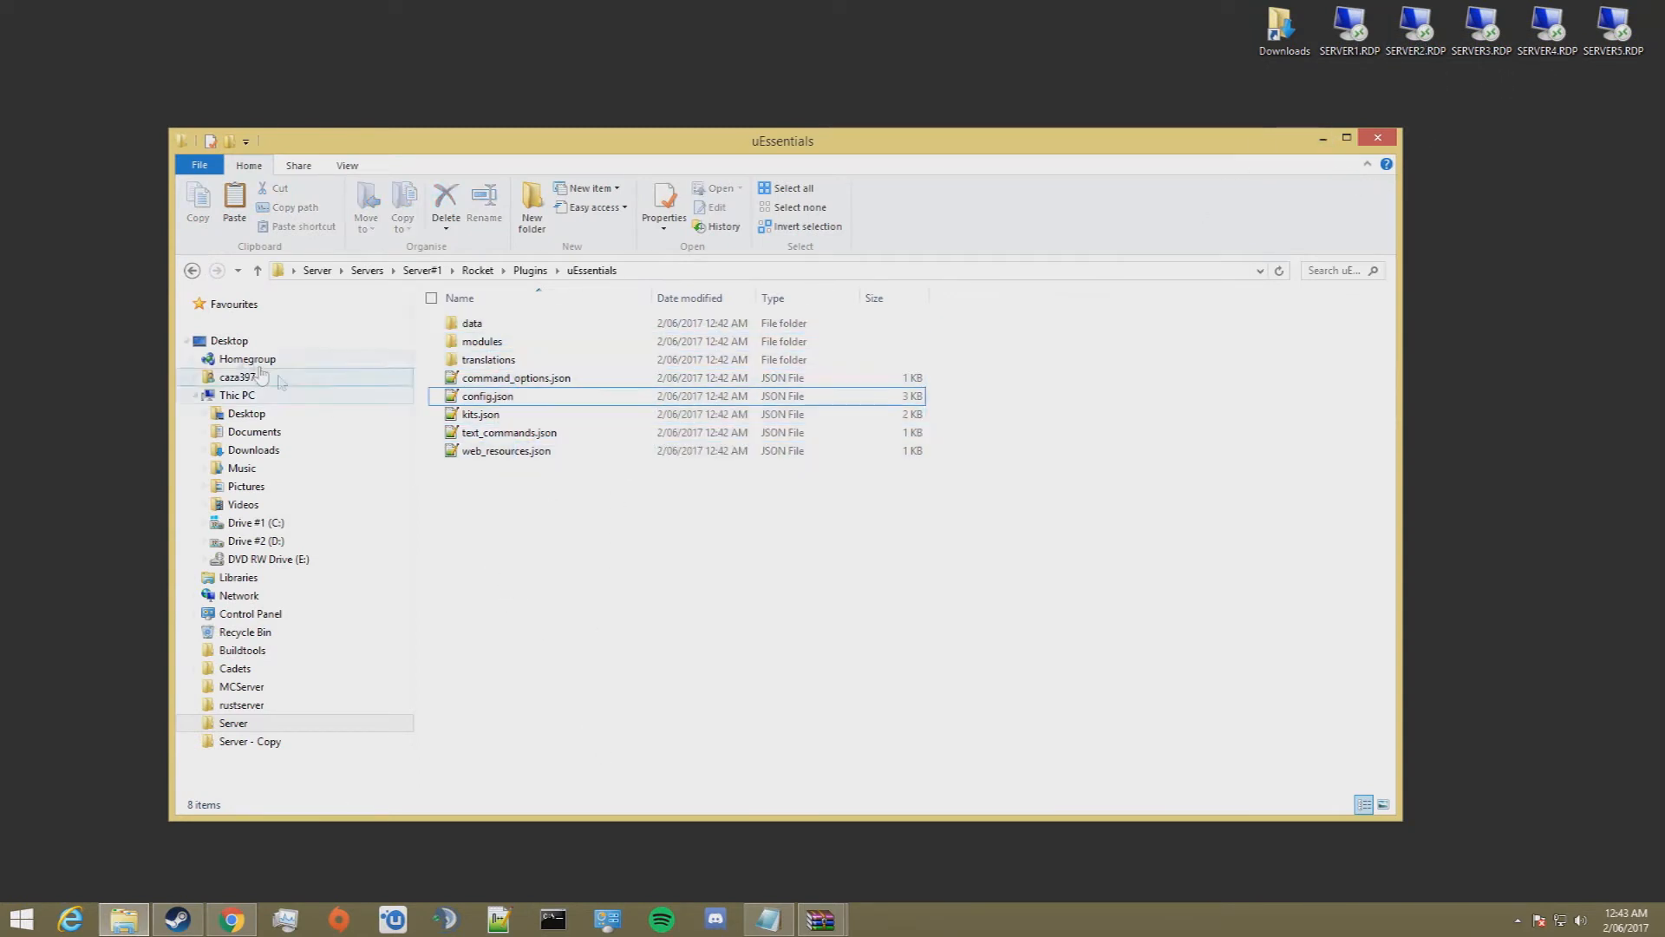
click(193, 270)
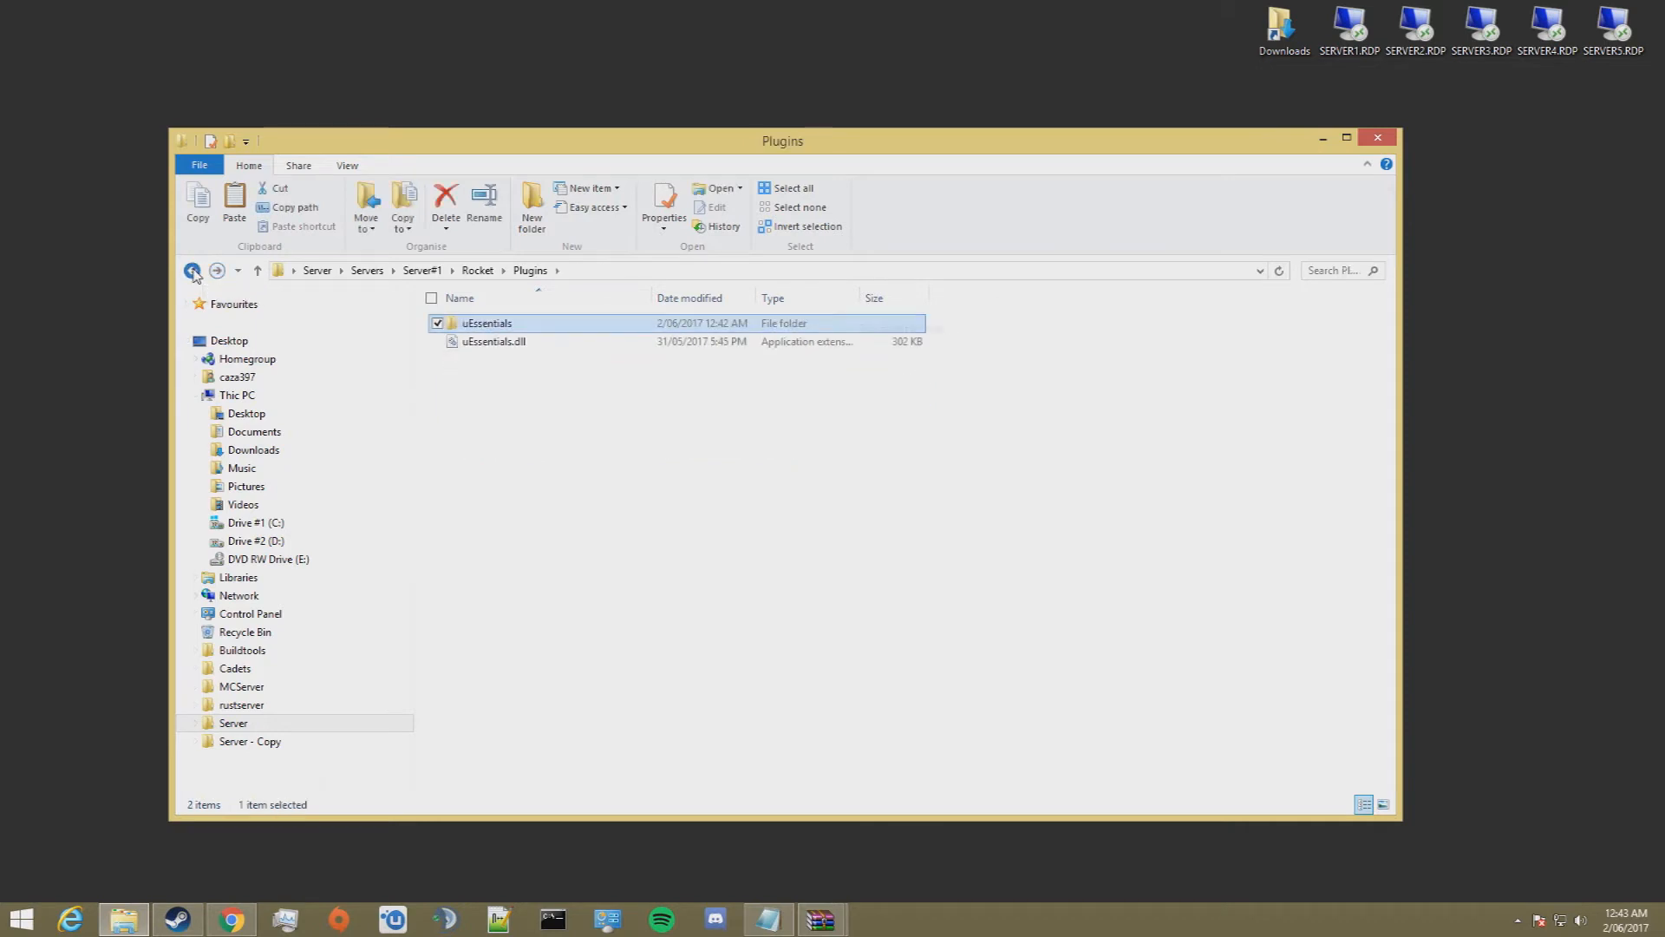
click(193, 272)
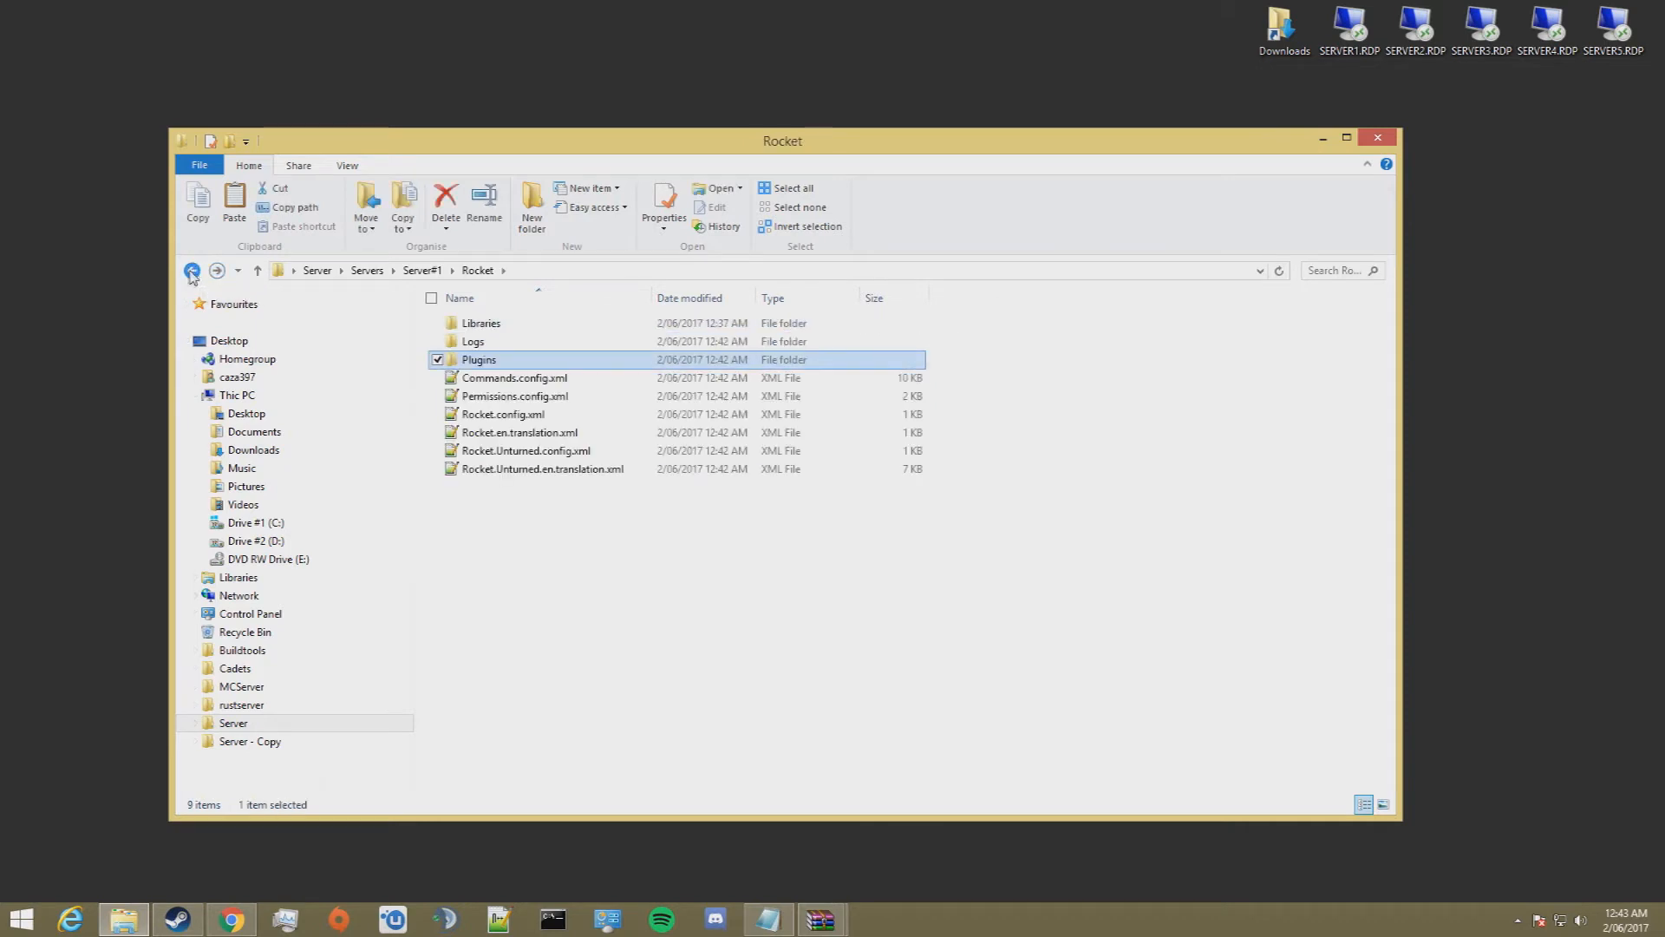
Step: Open Permissions.config.xml from the server's Rocket folder in Notepad++
click(543, 401)
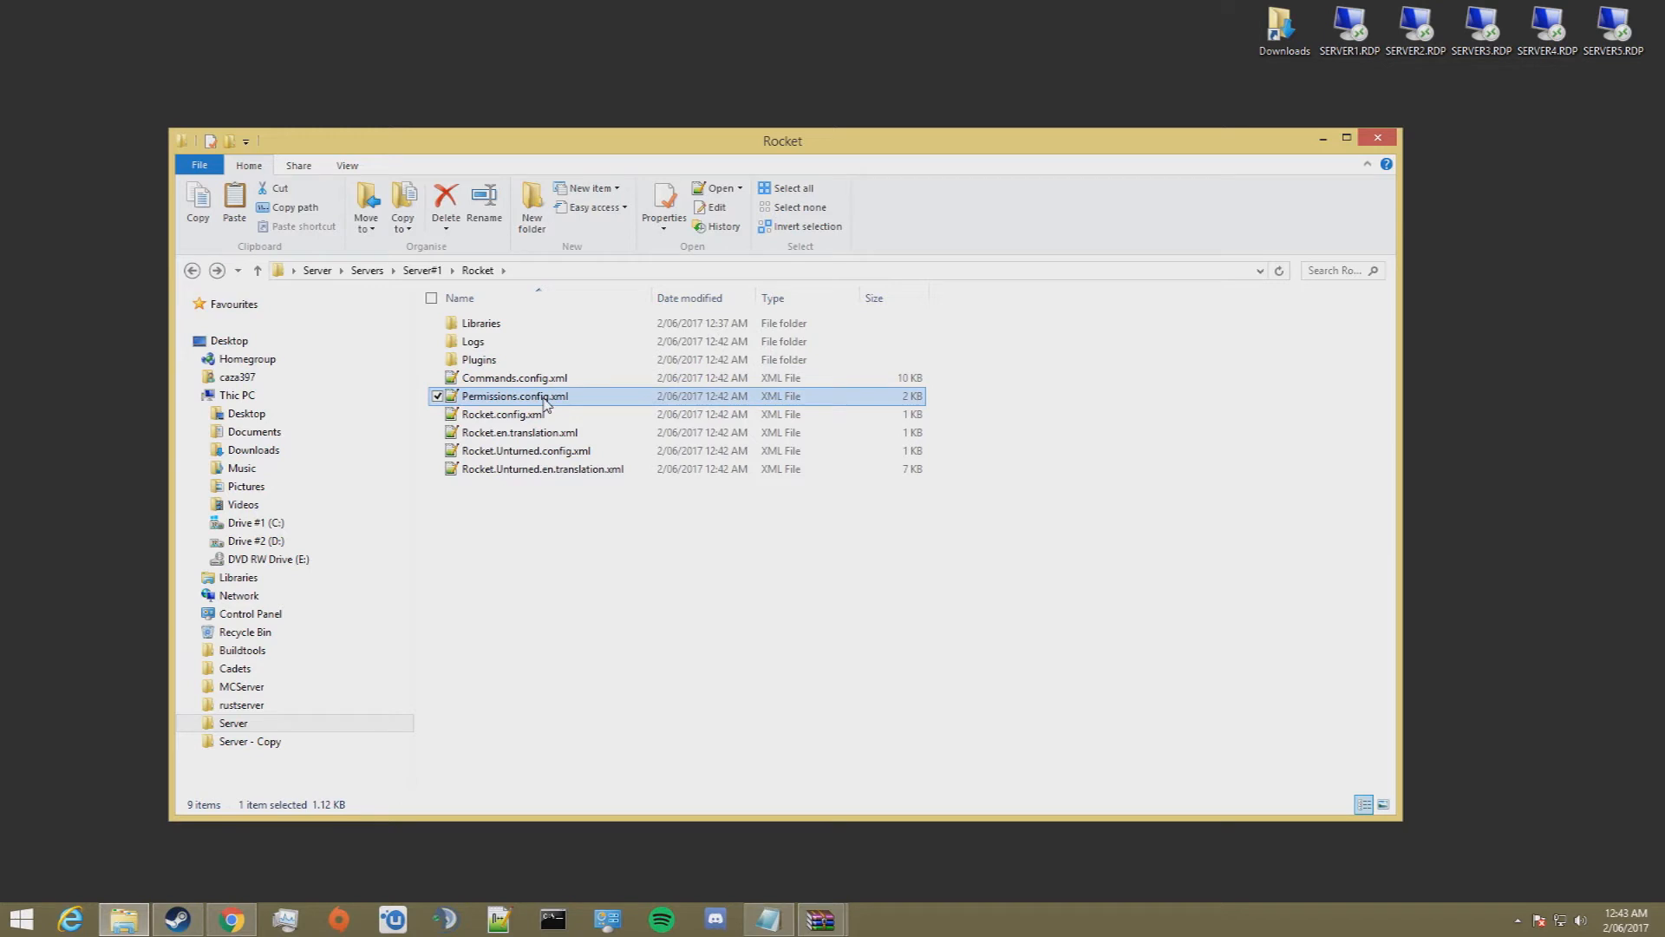
double_click(547, 399)
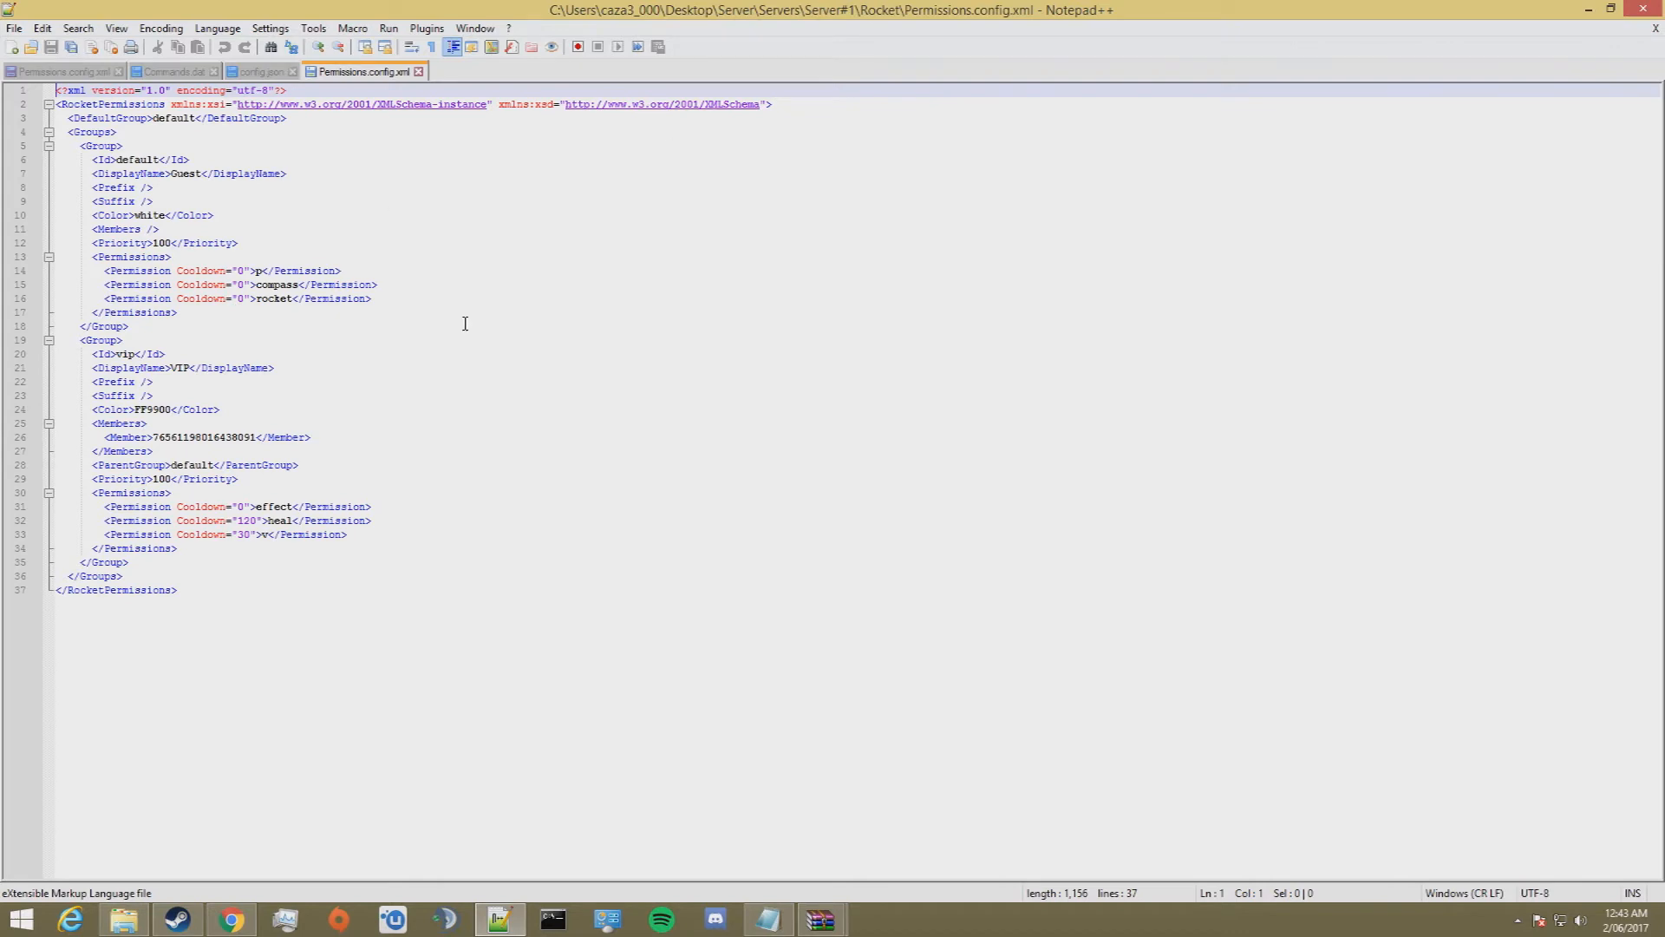
Step: Switch to Chrome and open the Permissions page of the uEssentials GitHub wiki from the plugin page
click(229, 923)
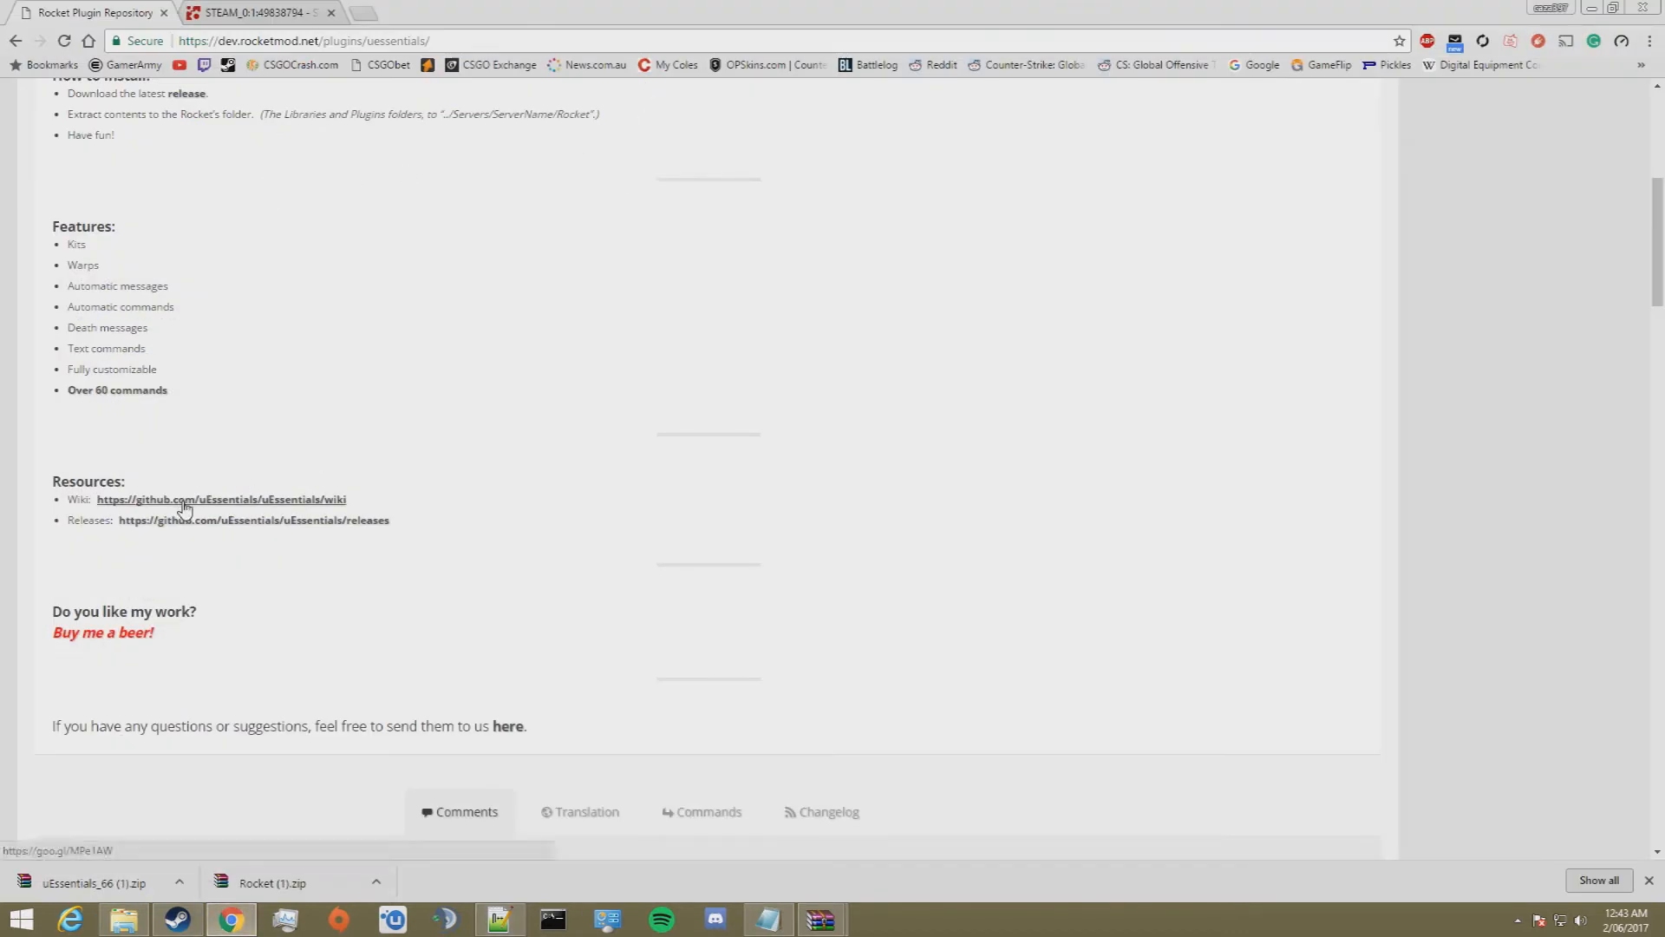
click(190, 522)
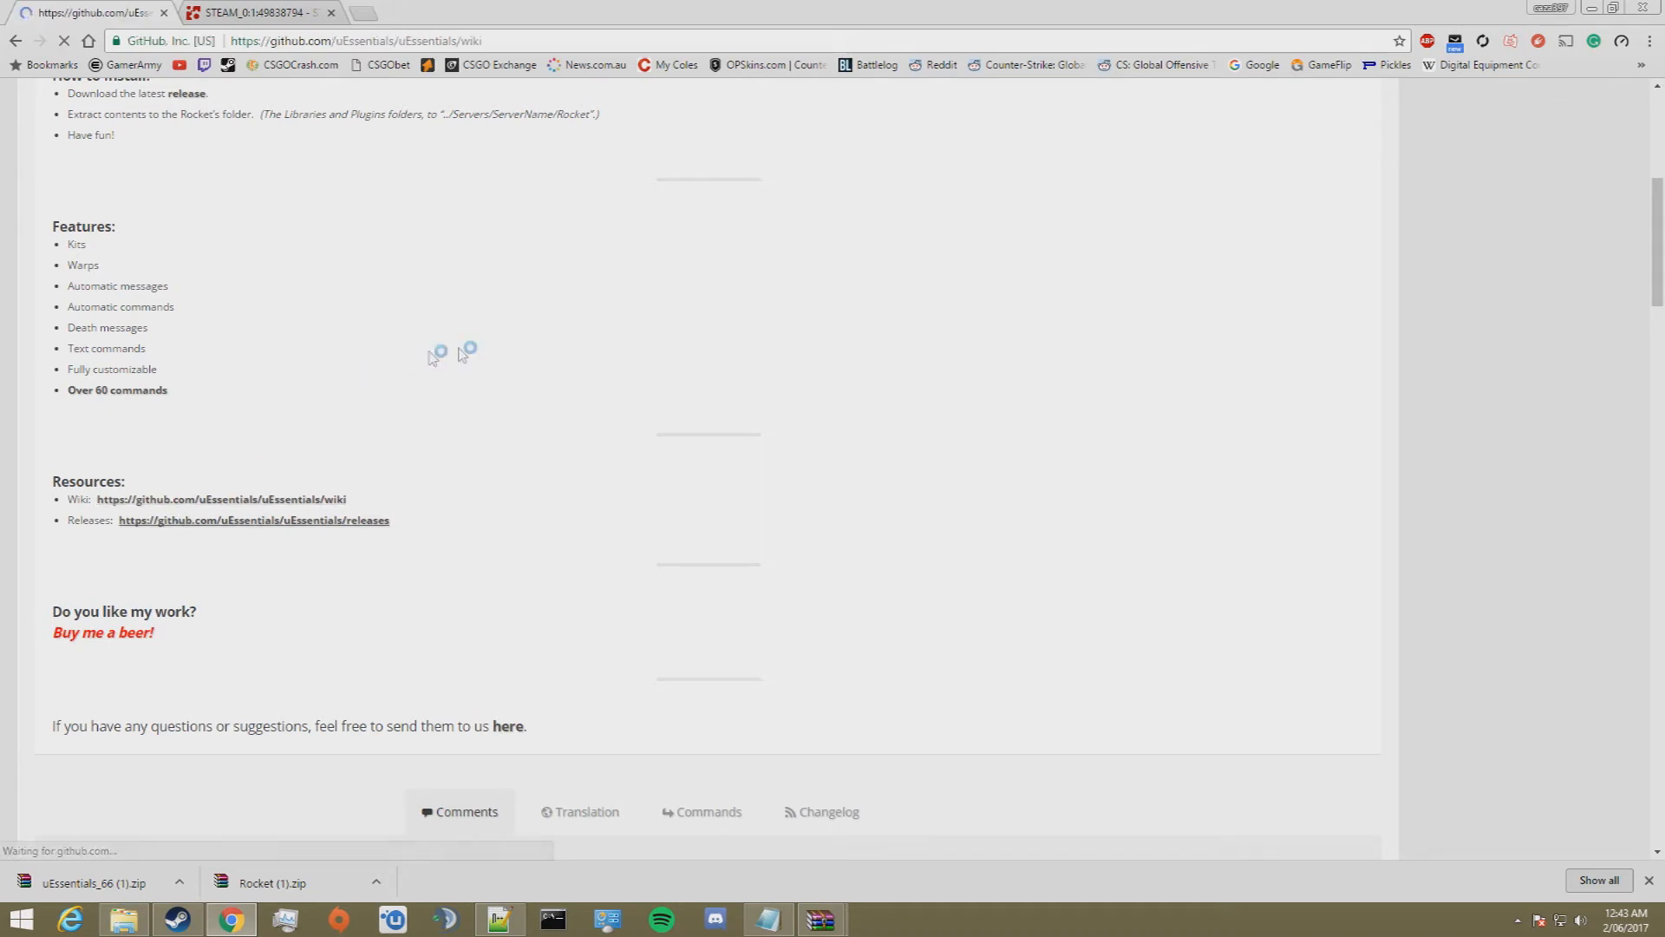
click(592, 434)
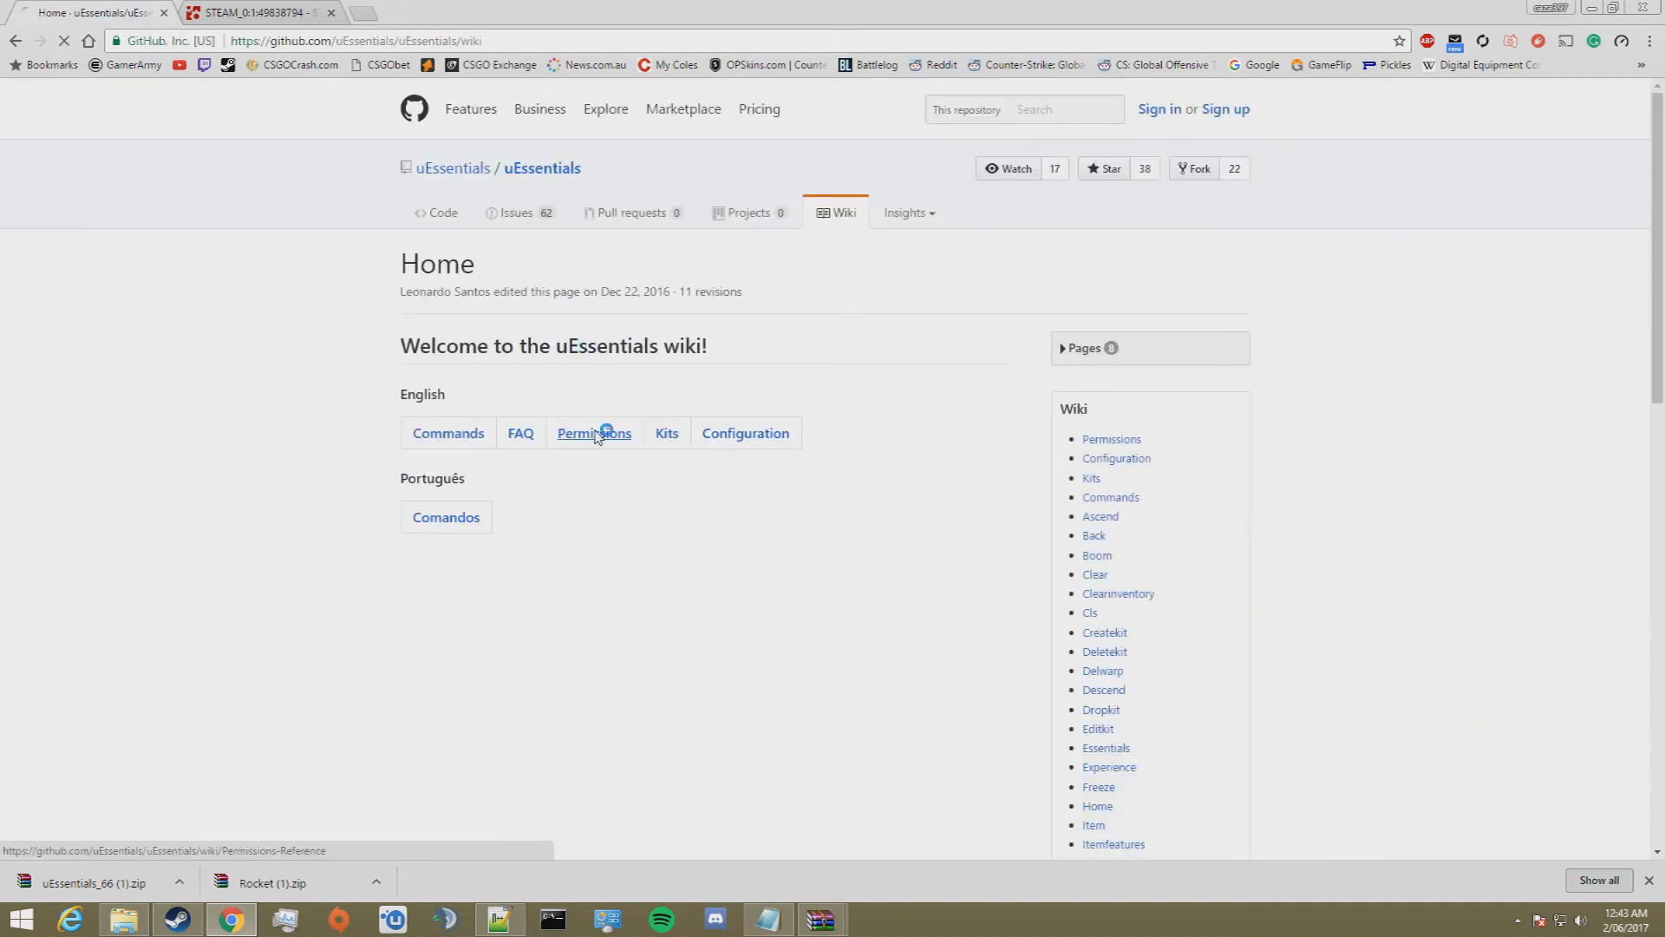
Step: Look through the uEssentials permissions reference, including the sub-command, world, other-player, custom access and passive ability tables
scroll(595, 485, down, 10)
scroll(598, 491, down, 3)
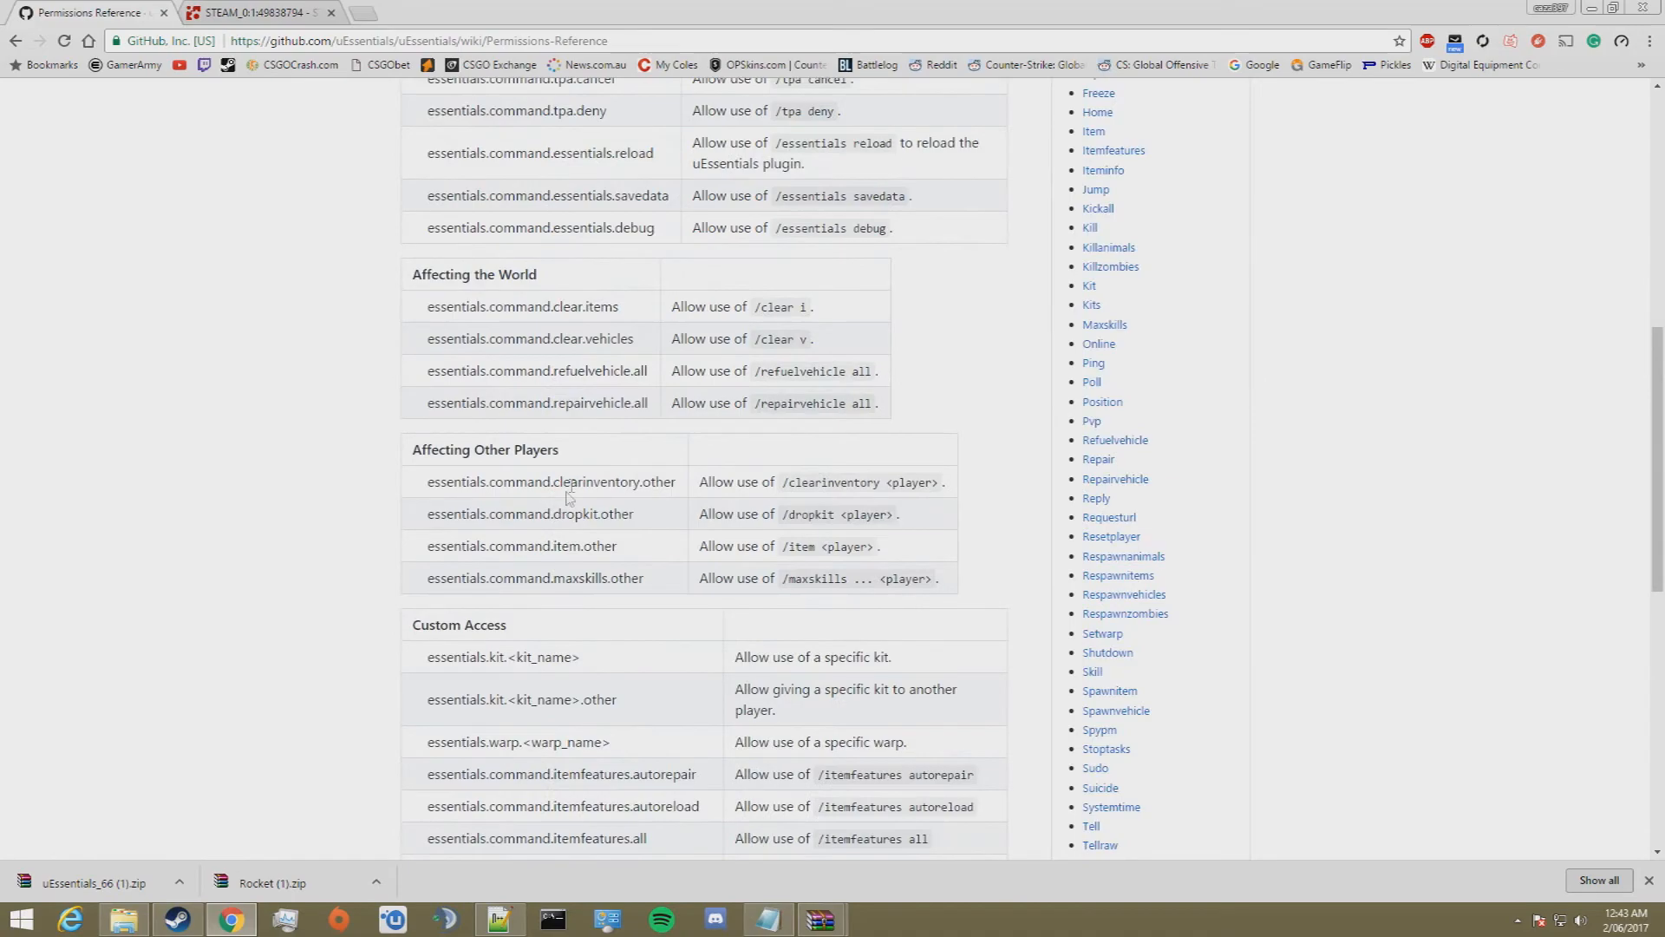
scroll(659, 429, down, 5)
scroll(720, 397, up, 3)
scroll(718, 408, down, 2)
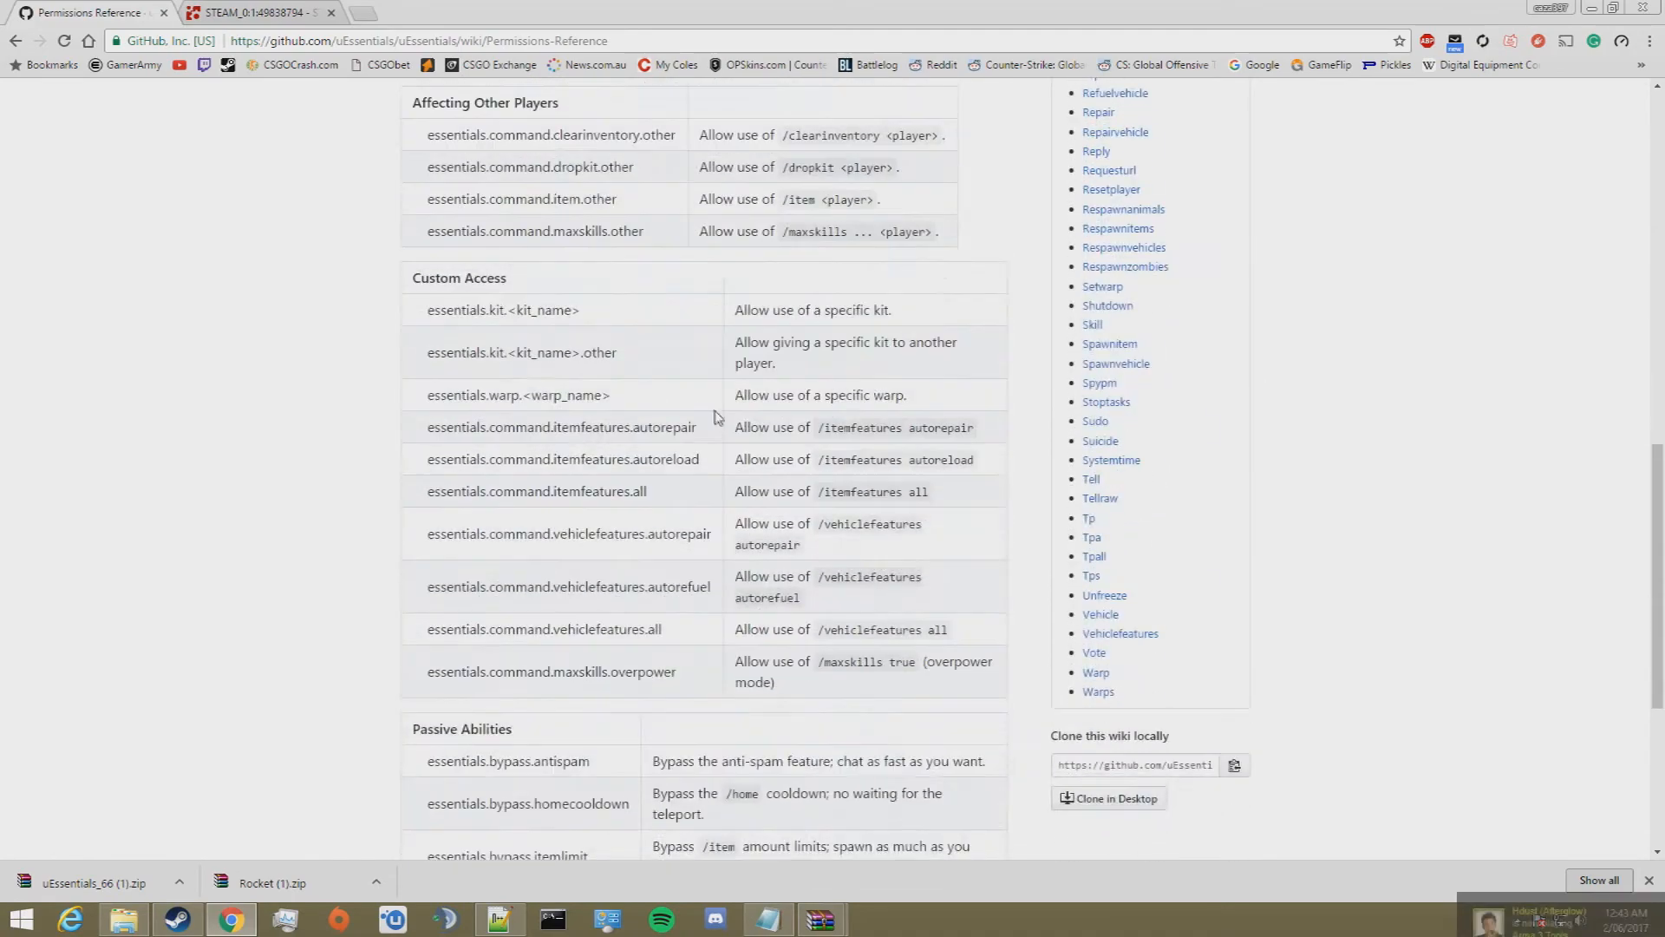
scroll(717, 416, up, 2)
scroll(624, 394, down, 3)
scroll(588, 444, up, 4)
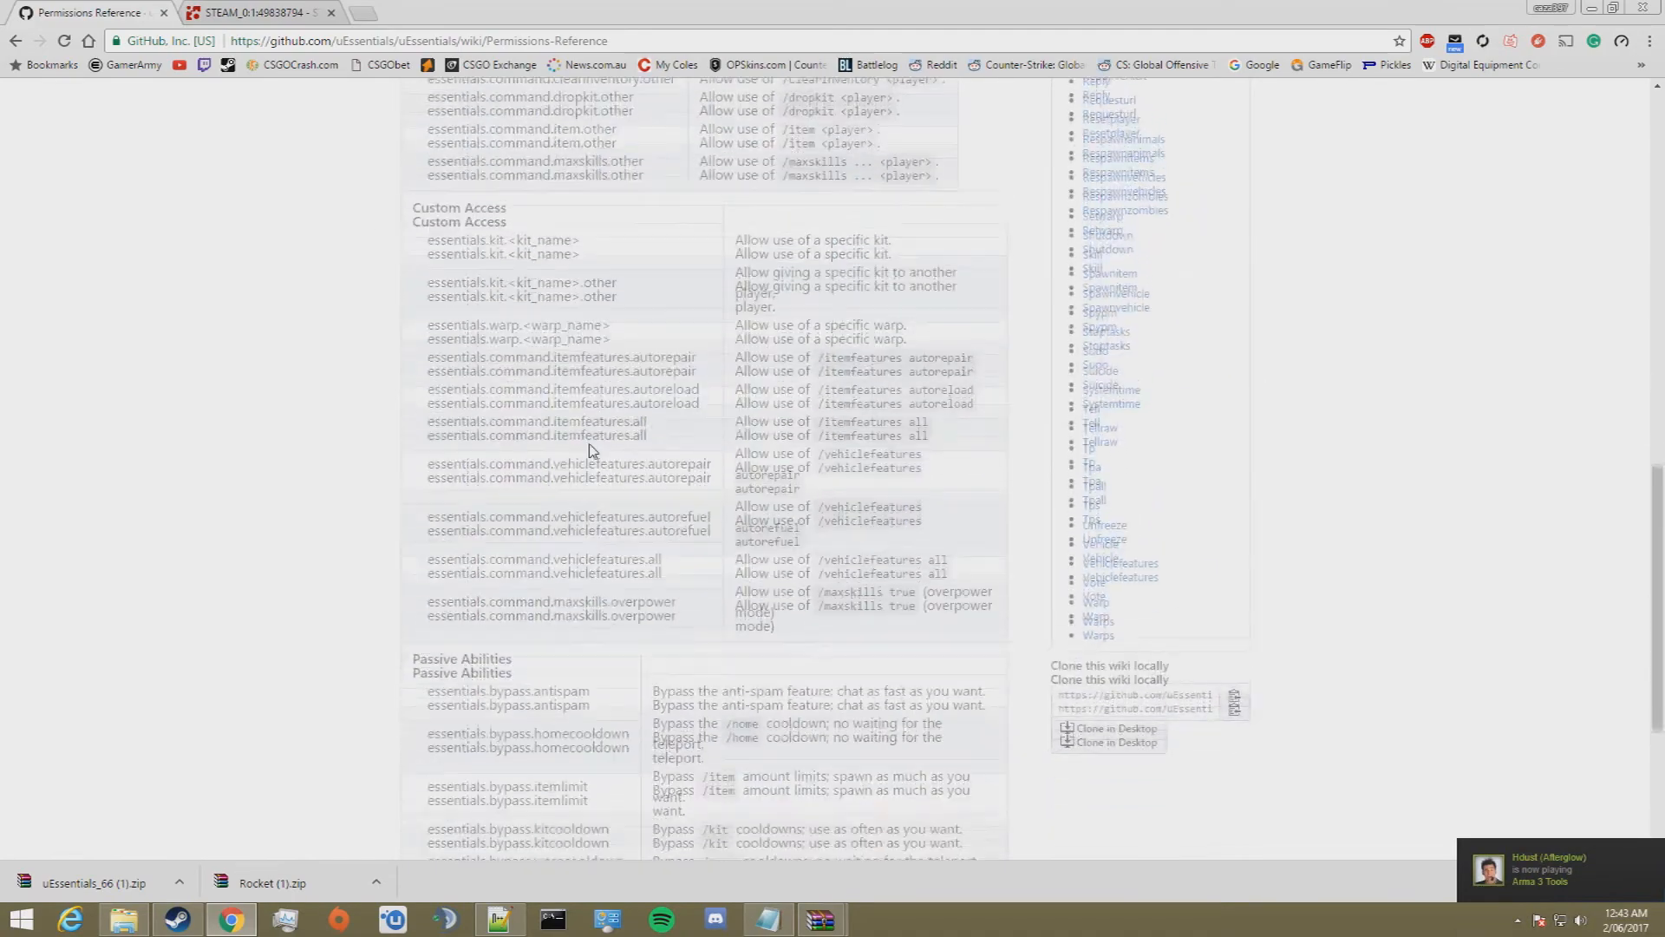
scroll(646, 448, up, 7)
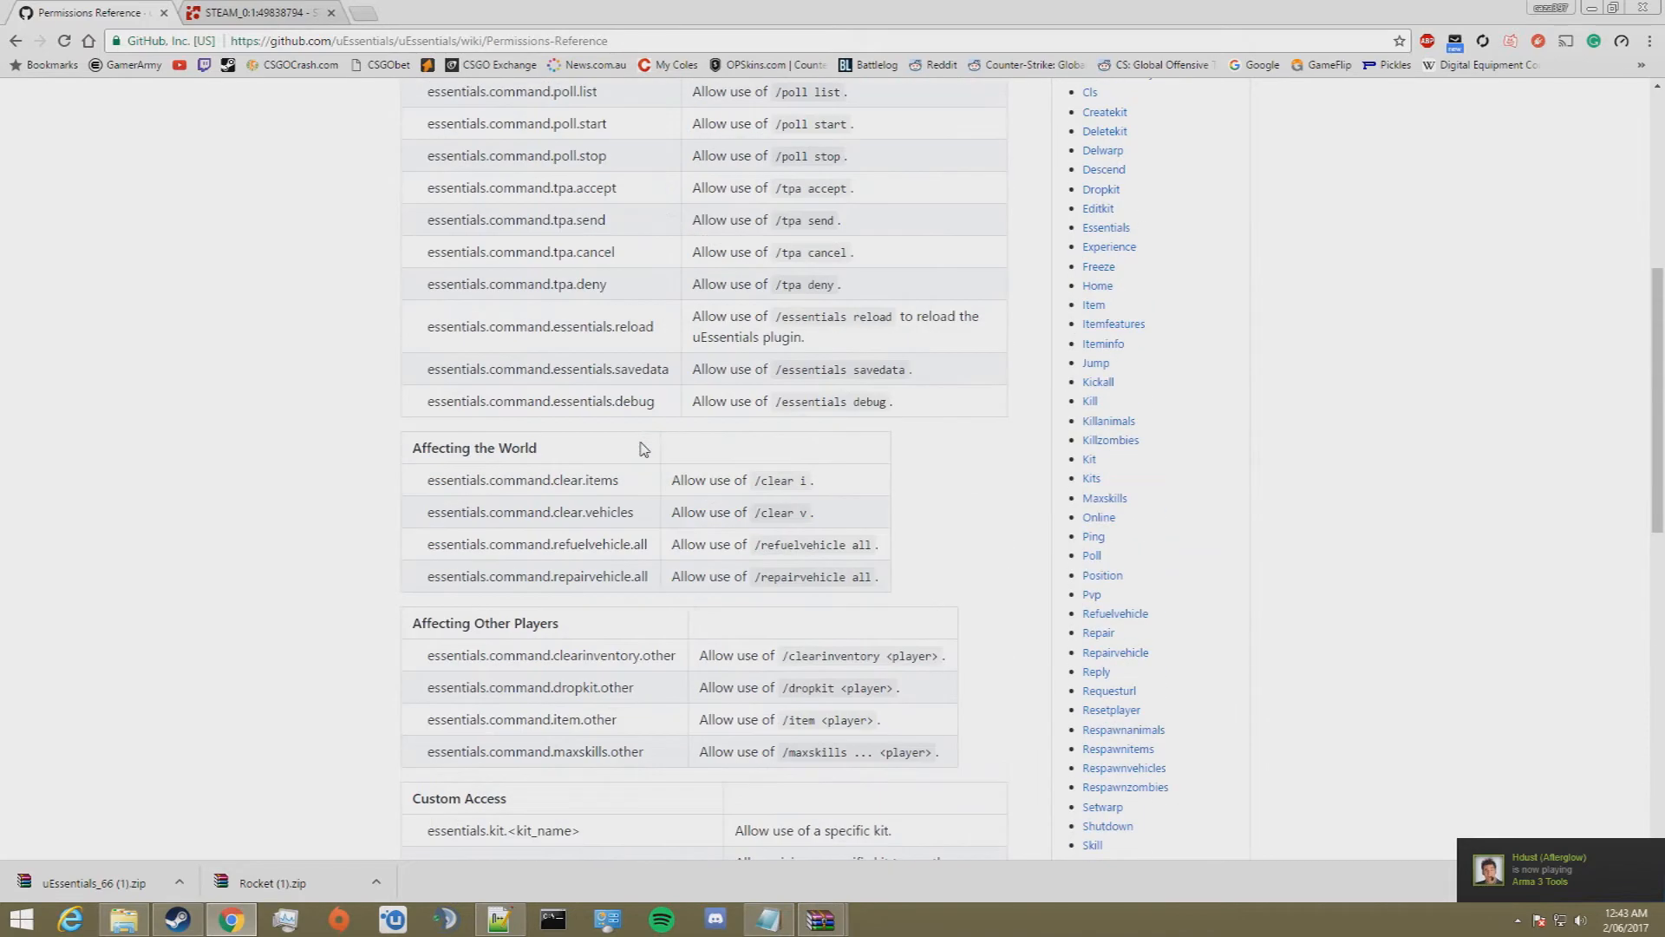
scroll(617, 354, down, 2)
Step: Select the essentials.command.tpa.accept permission, close the extra STEAM browser tab and return to Permissions.config.xml in Notepad++
drag(631, 365, 428, 364)
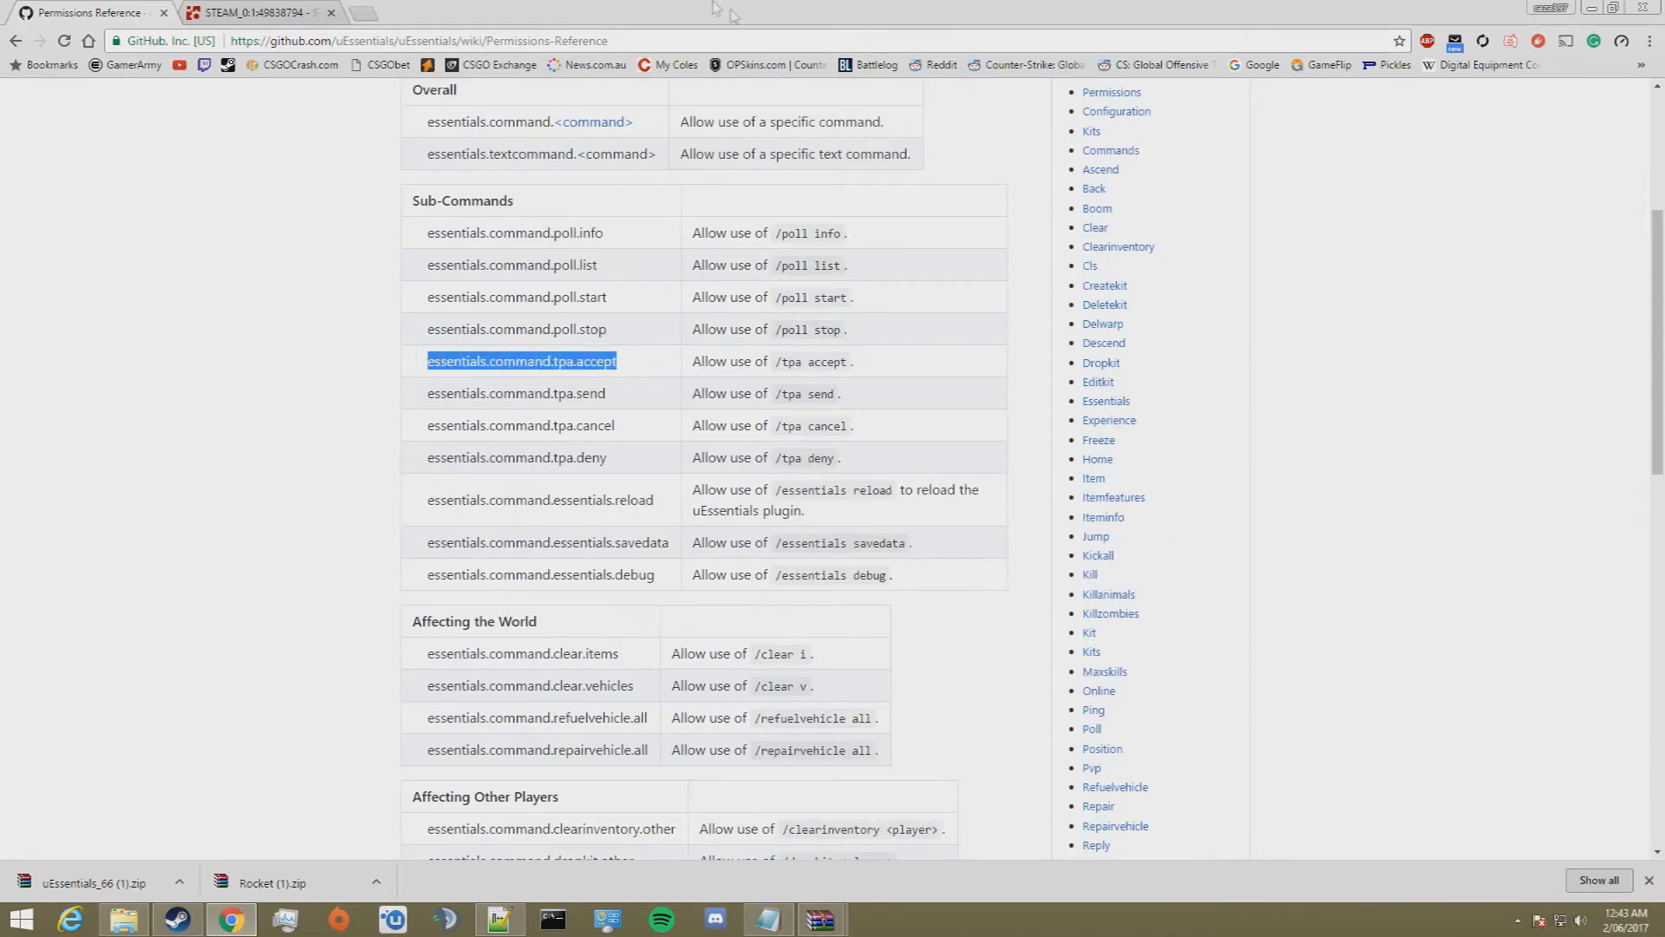
click(330, 13)
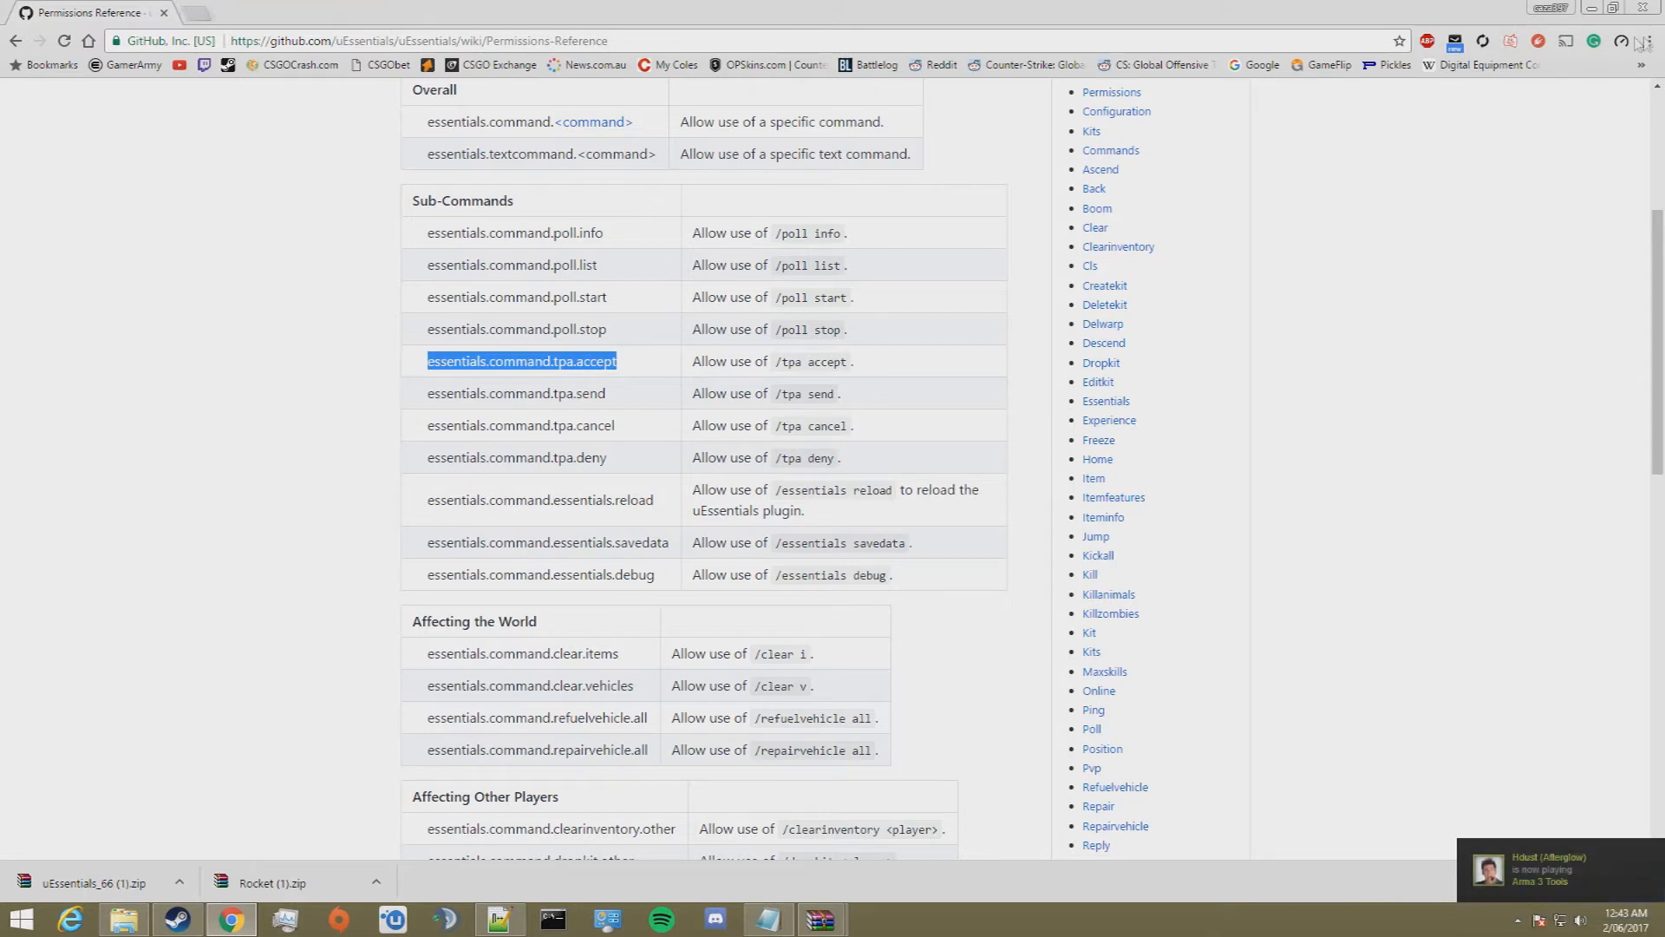
click(1592, 7)
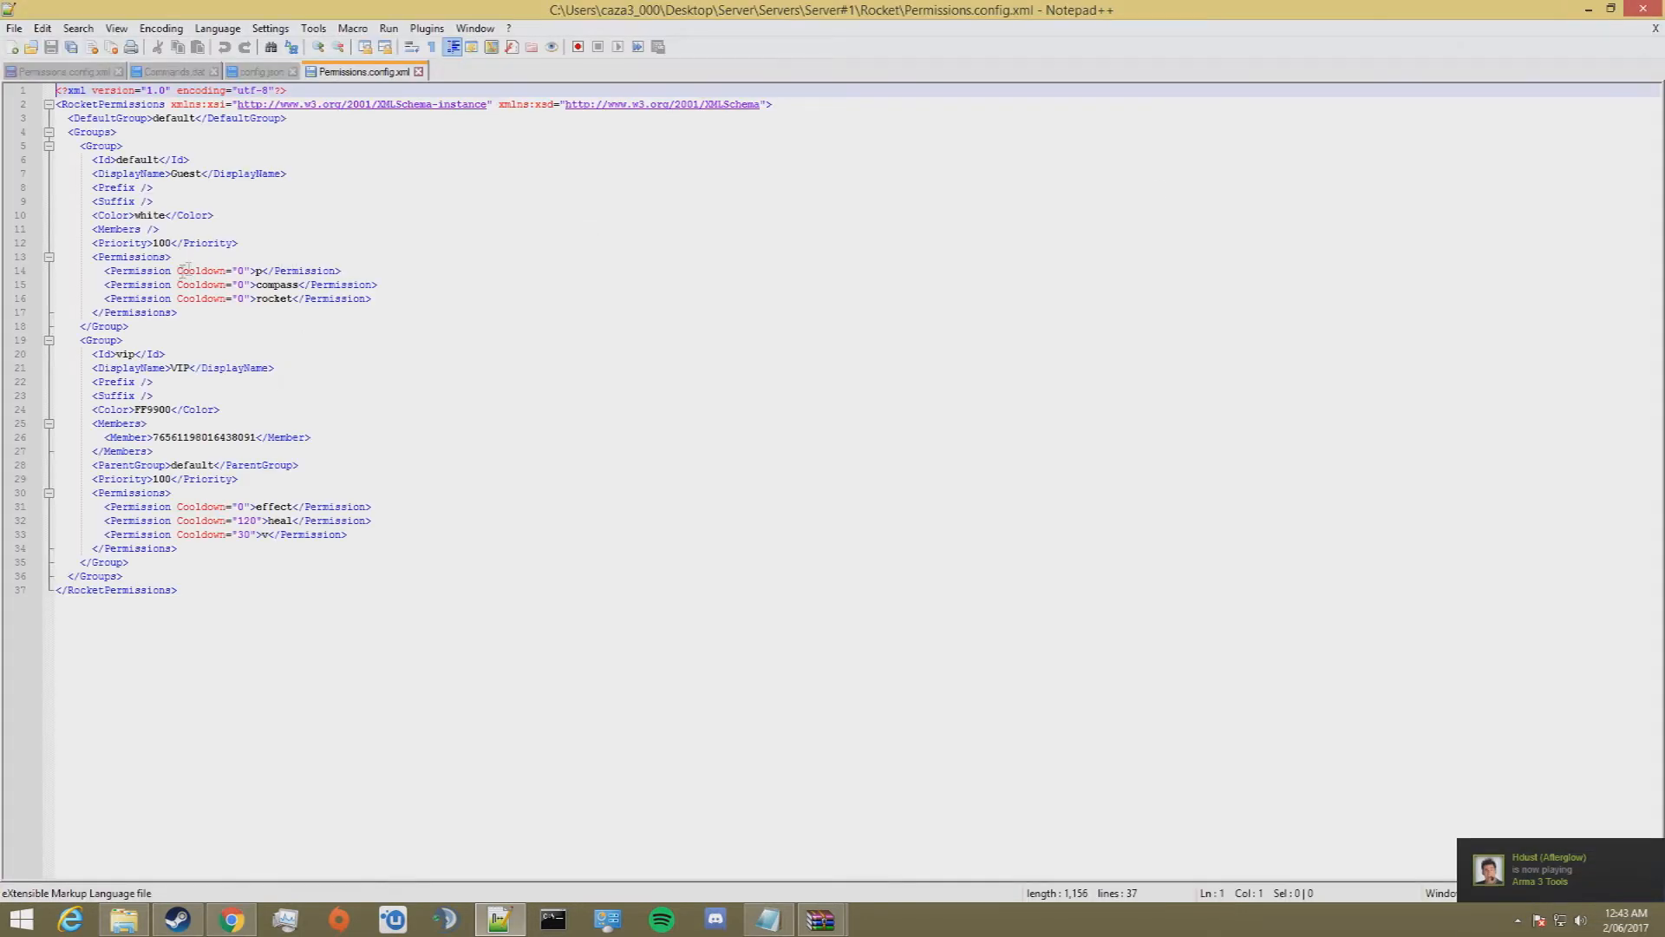
Step: Copy the default group's "p" permission line and paste three copies of it at the start of that group's permissions
drag(345, 270, 43, 270)
key(ctrl+c)
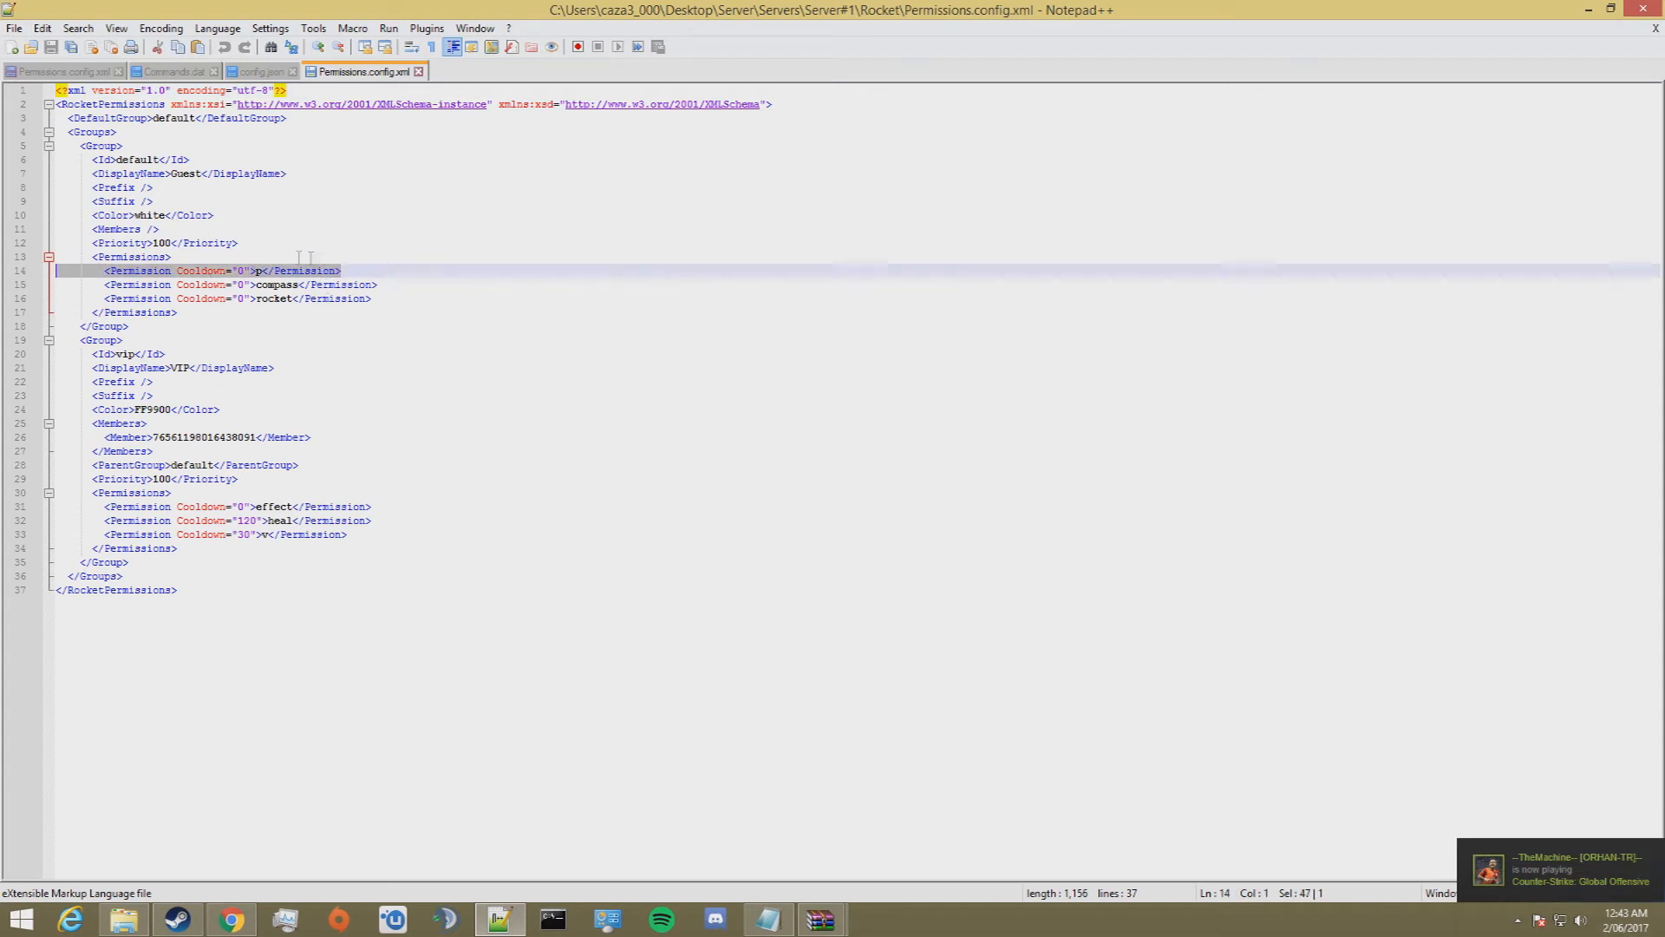
click(233, 257)
key(Return)
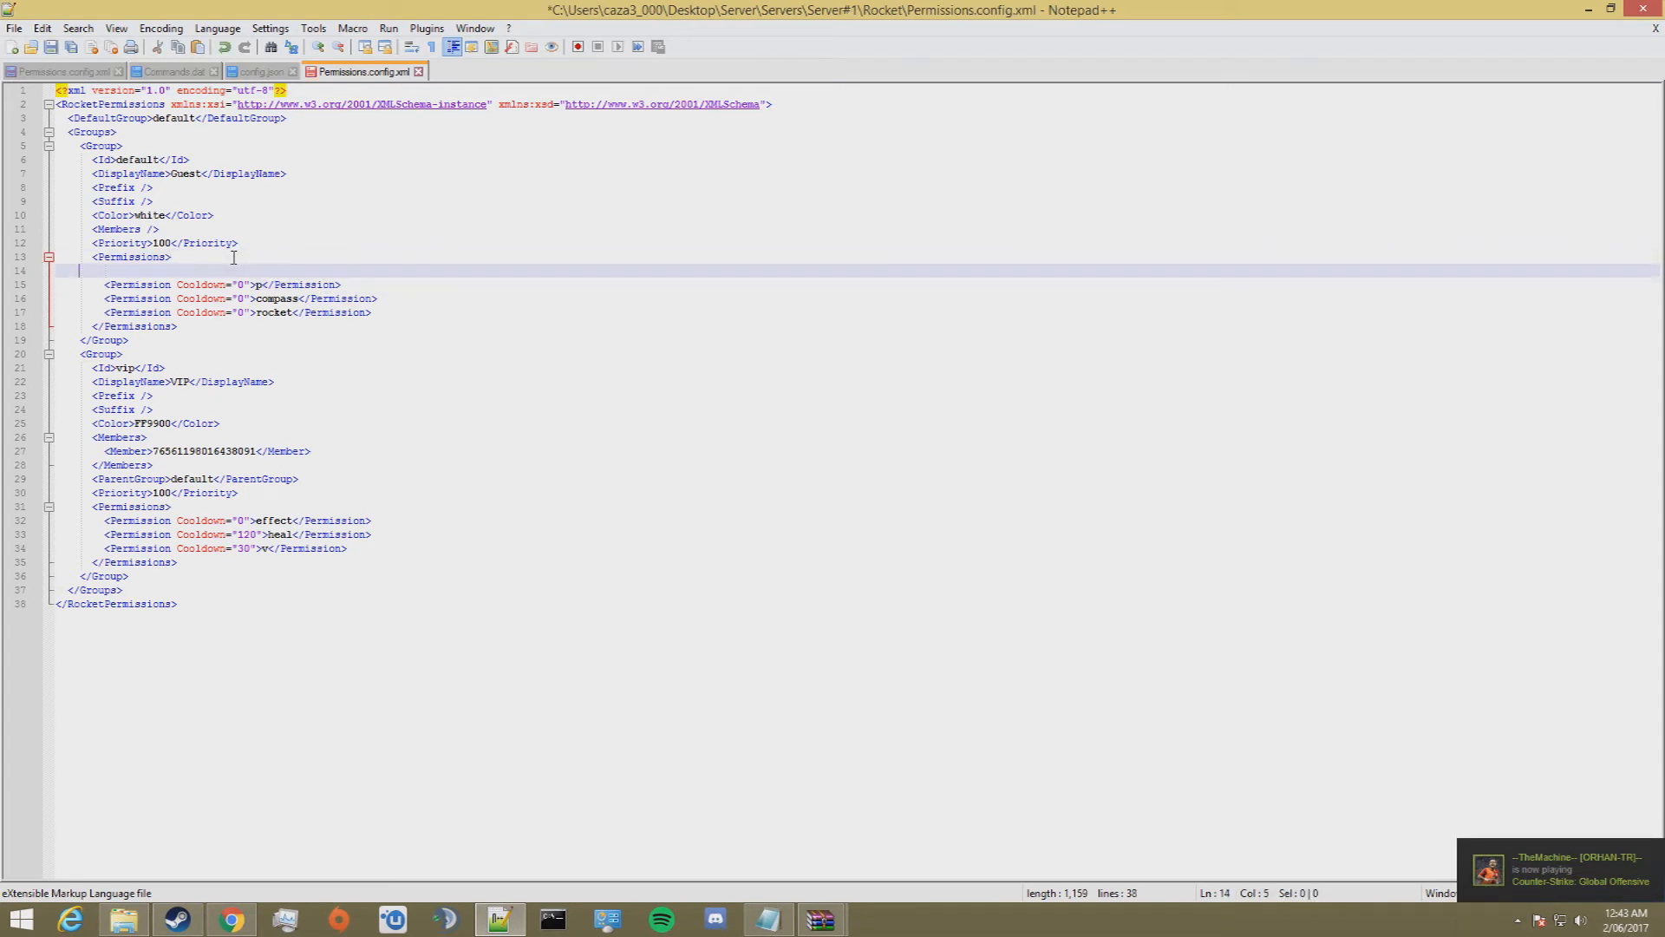
key(ctrl+v)
key(Return)
key(ctrl+v)
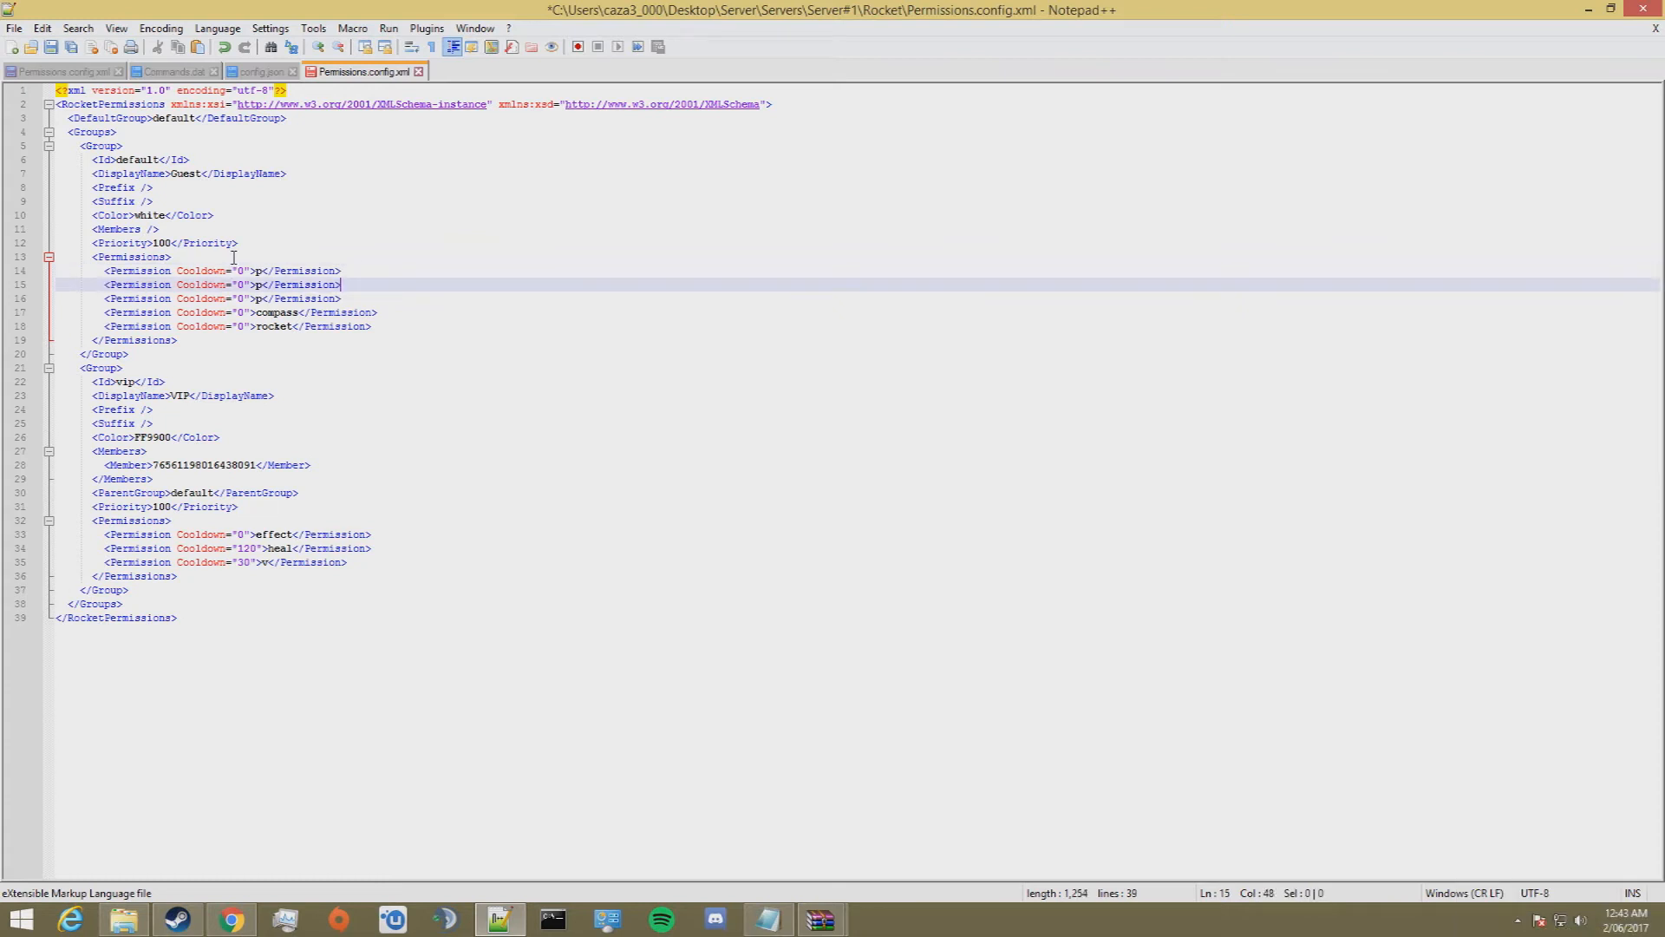
key(Return)
key(ctrl+v)
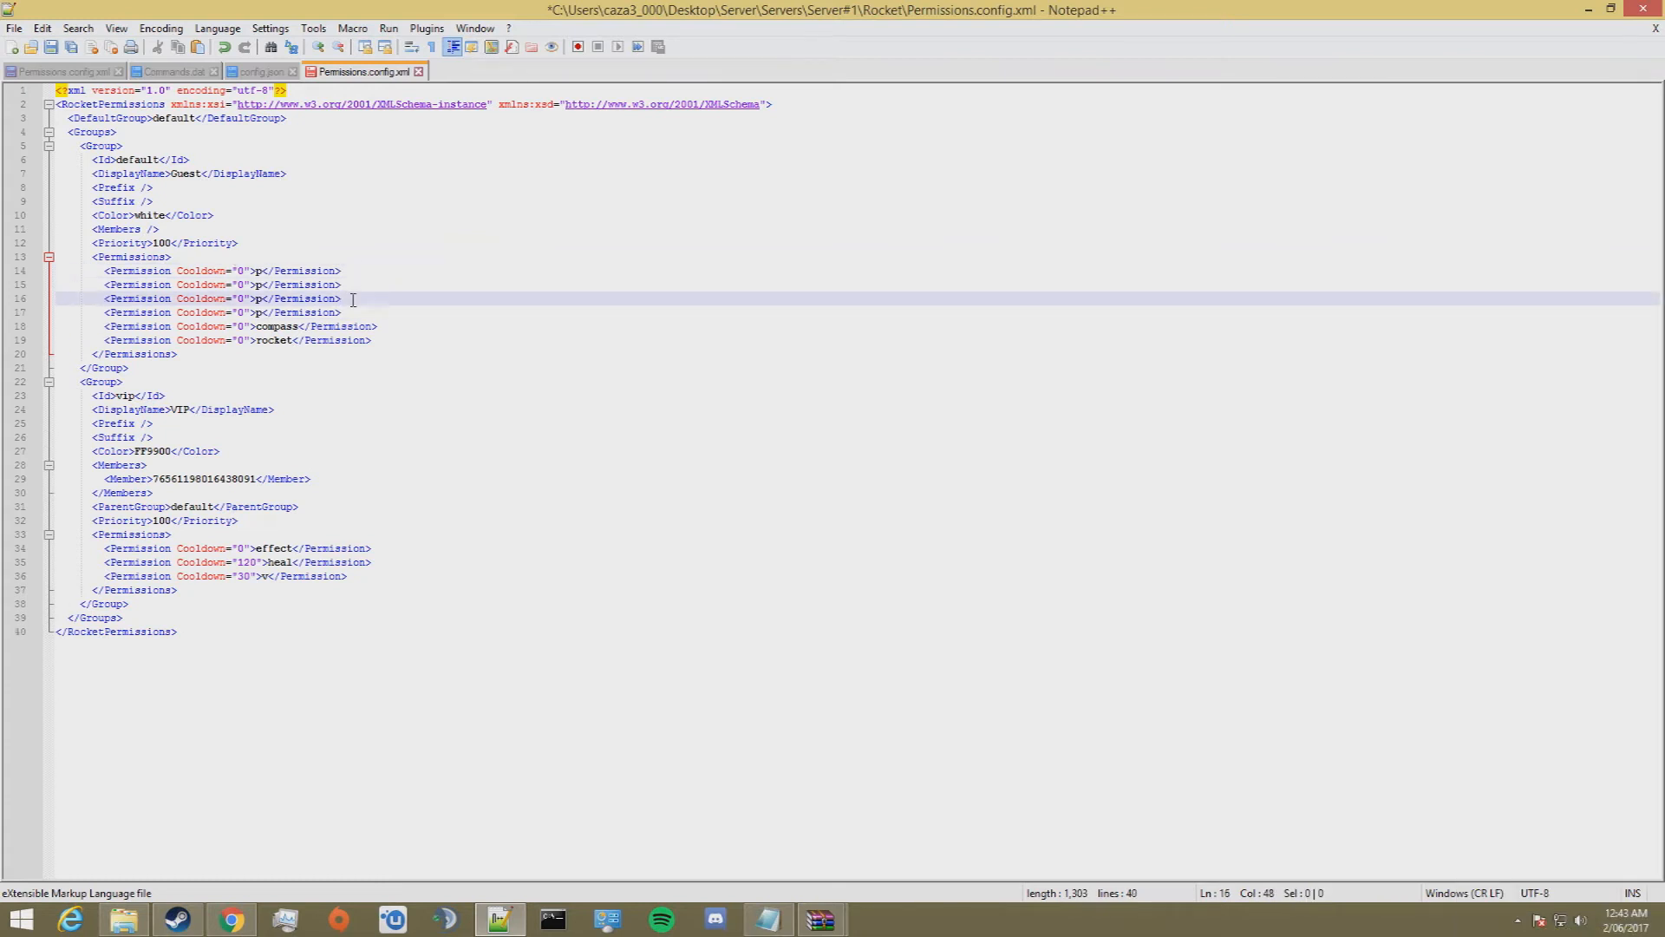
Step: Copy essentials.command.tpa.accept from the wiki in Chrome and put it in place of "p" in the default group's first permission line
click(231, 919)
right_click(546, 353)
click(577, 366)
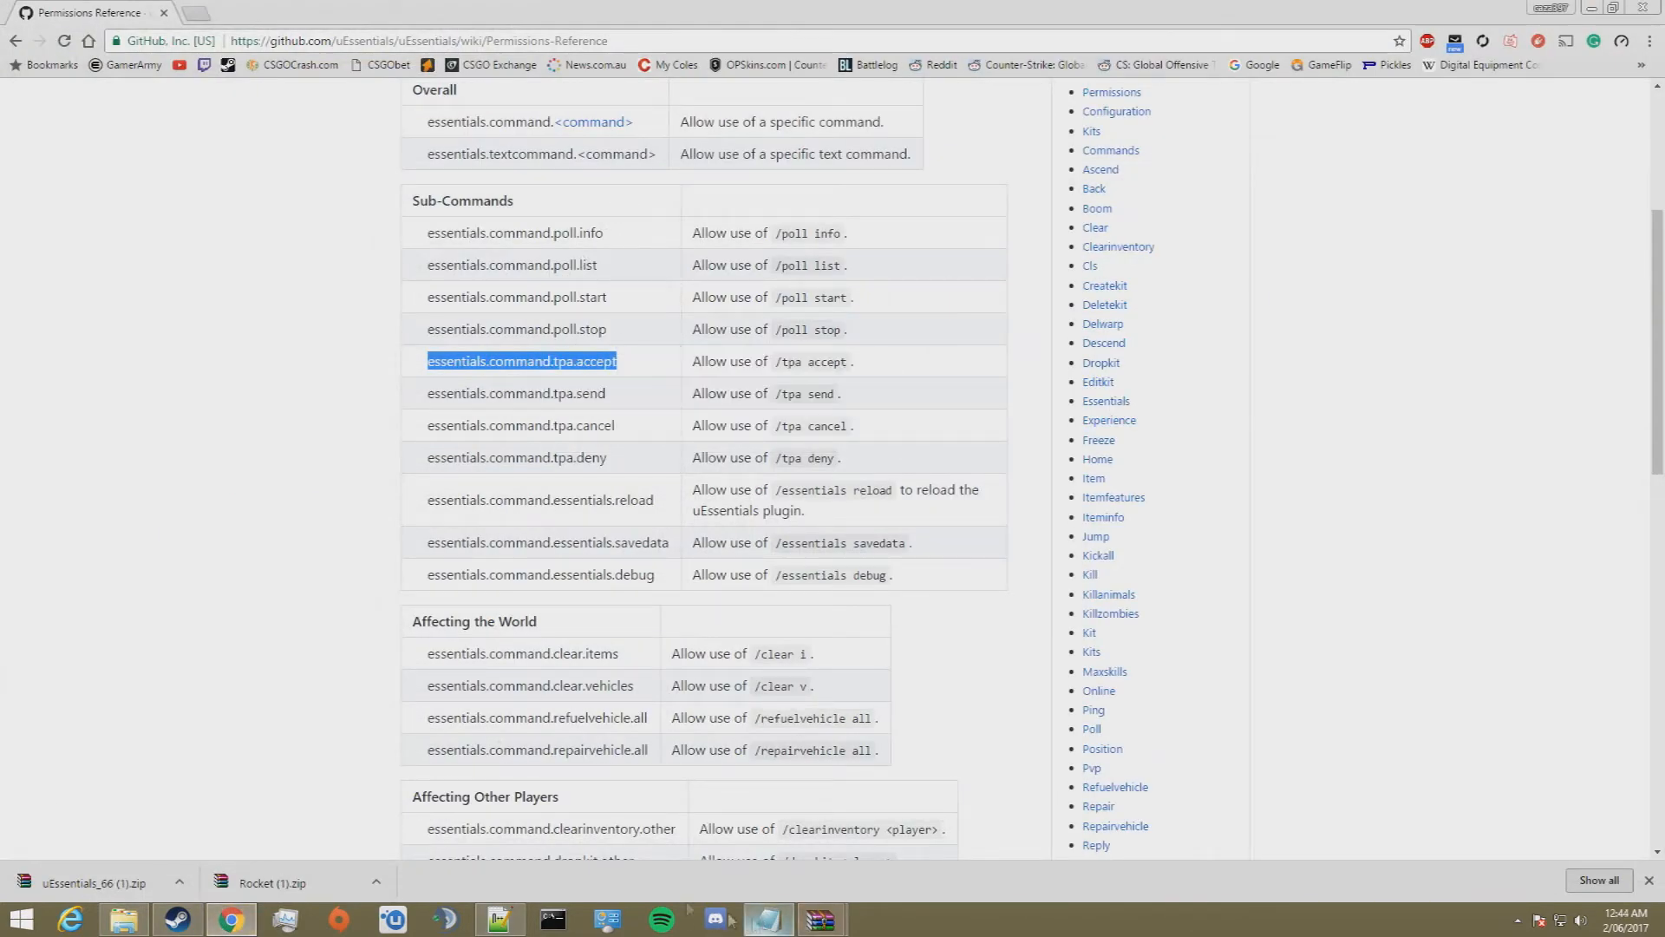
click(499, 920)
click(262, 271)
double_click(261, 271)
key(ctrl+v)
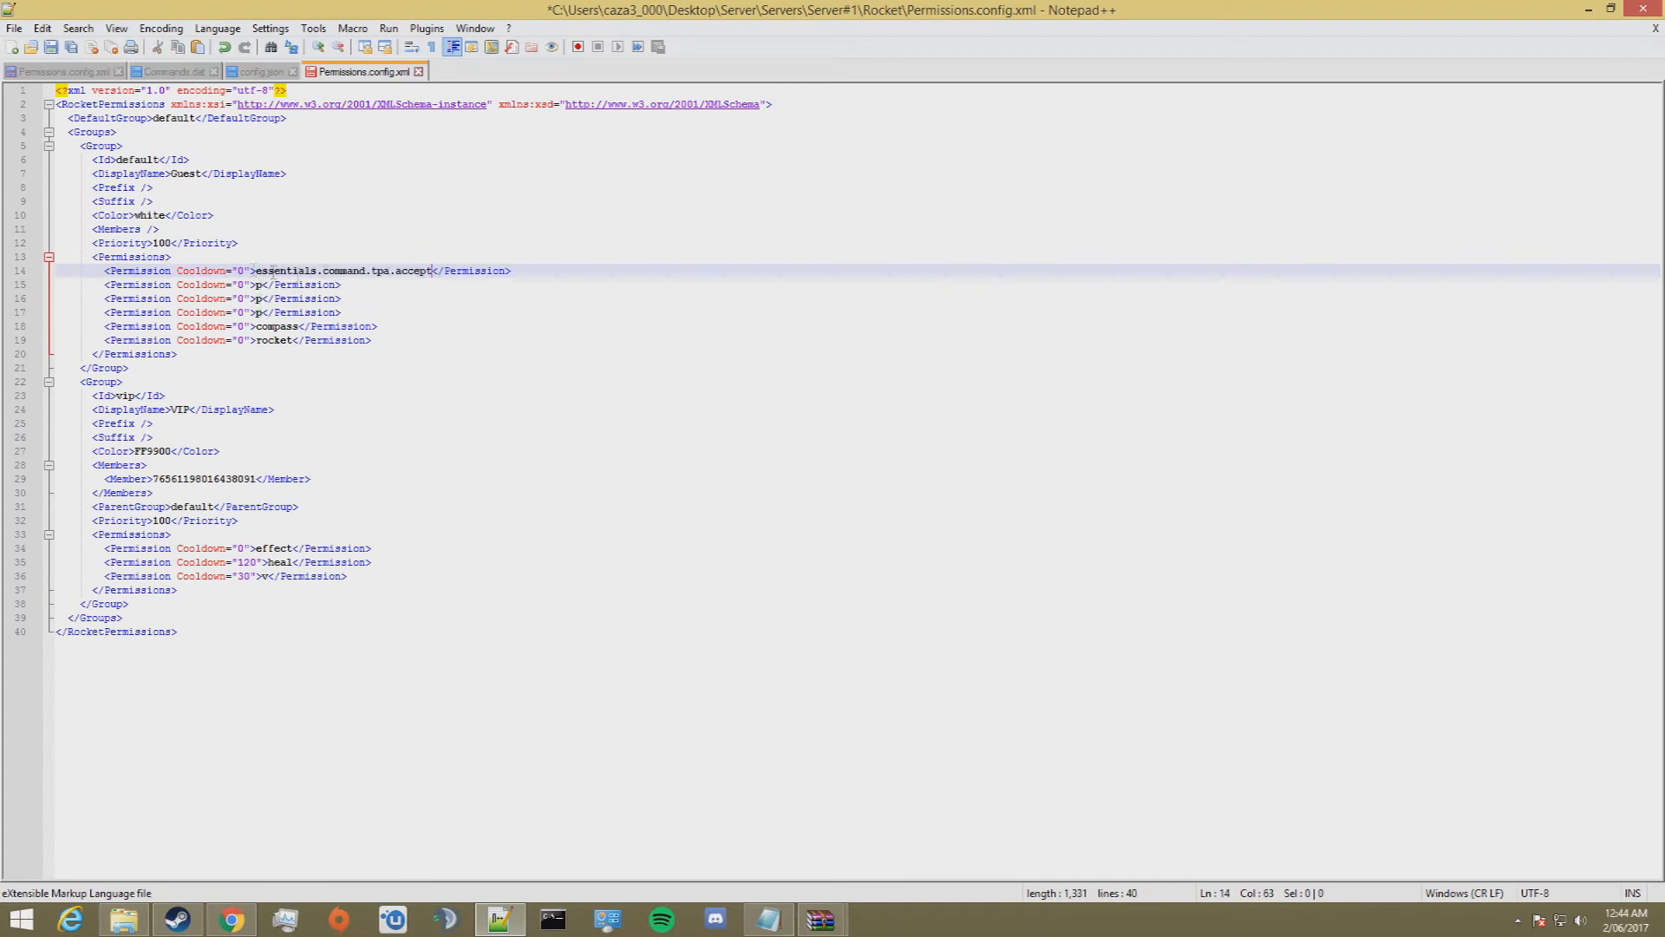
Step: Copy essentials.command.tpa.send from the wiki in Chrome and put it in place of "p" in the default group's second permission line
click(231, 920)
drag(607, 396, 476, 379)
click(616, 386)
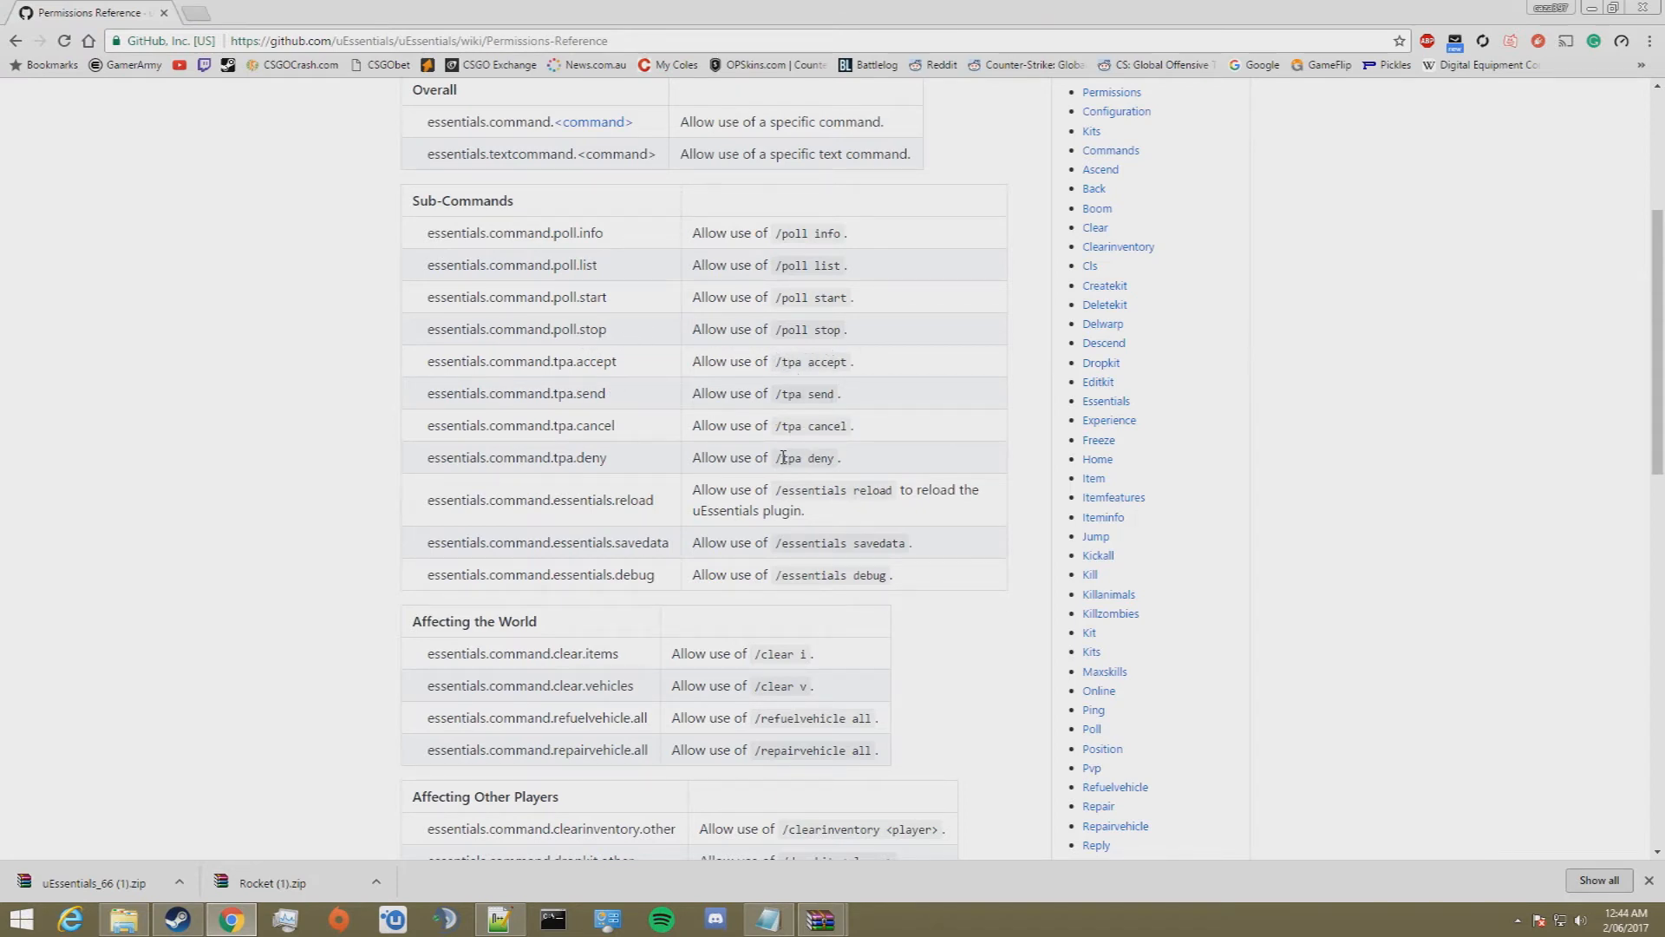
drag(622, 396, 429, 389)
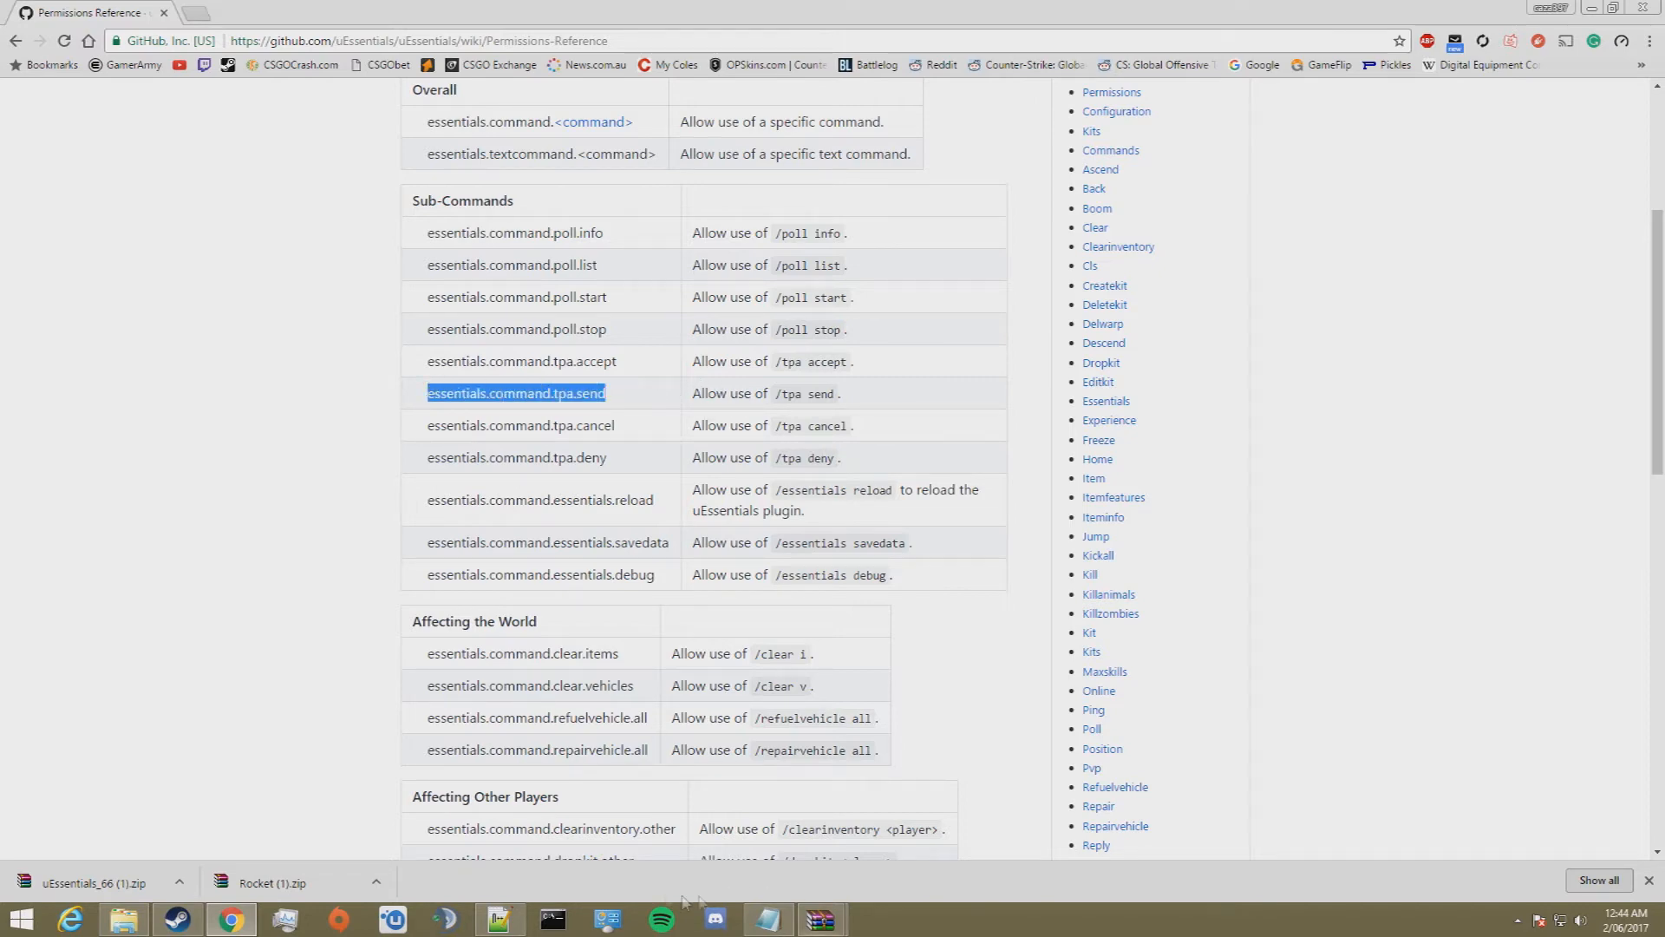
click(488, 920)
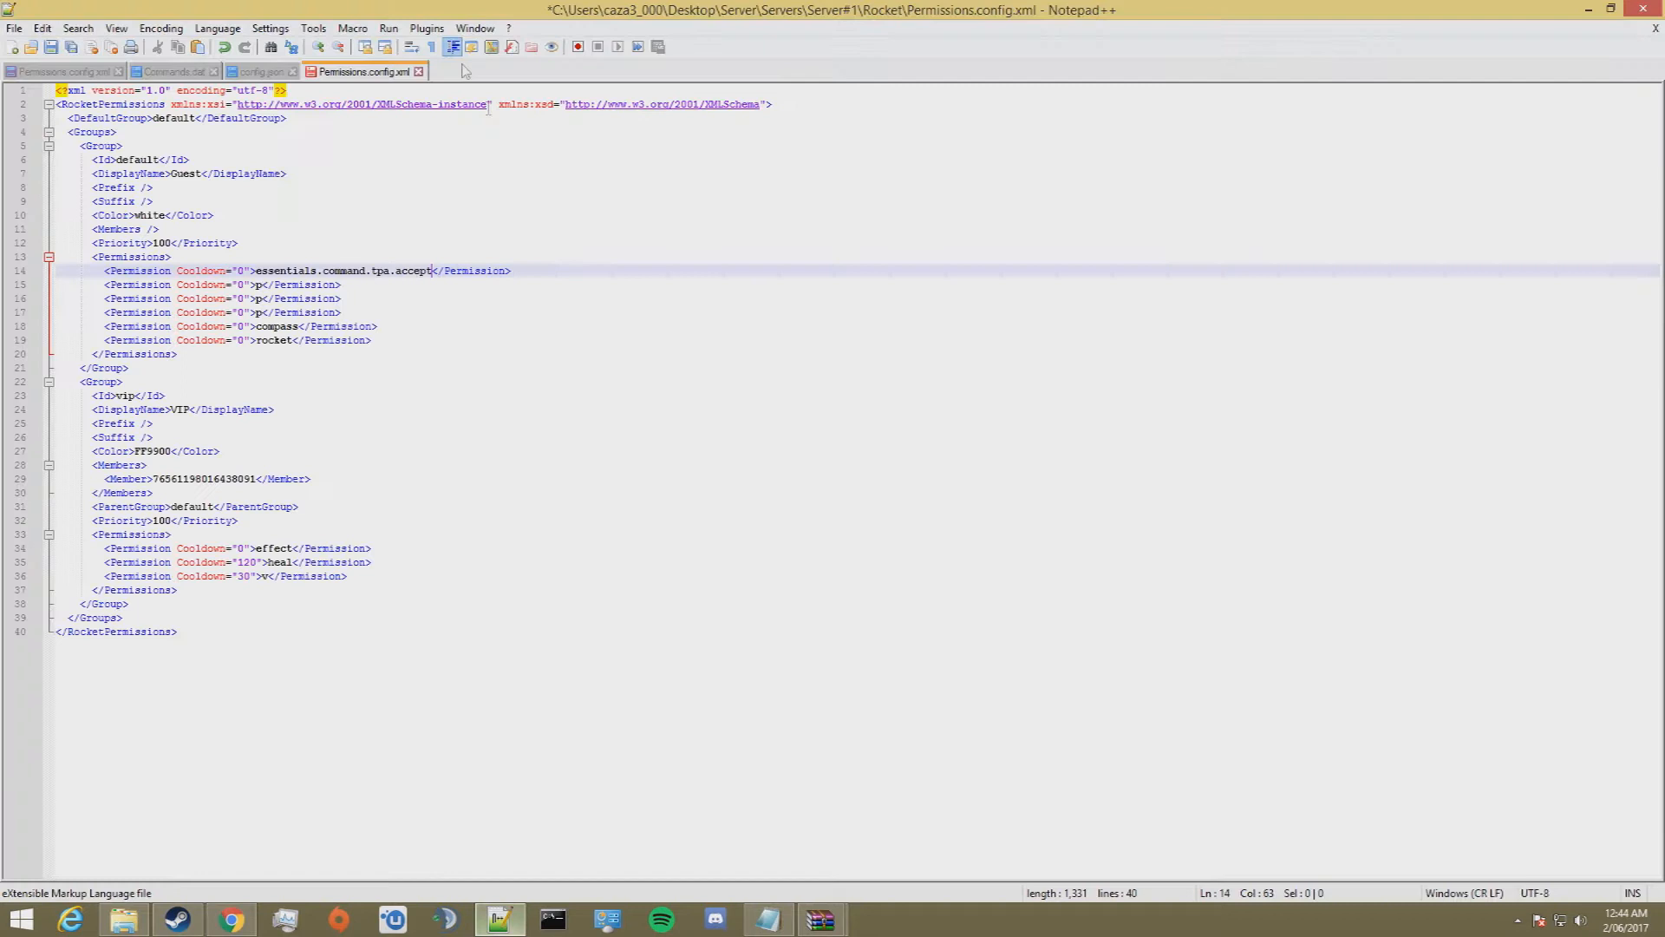
click(263, 284)
key(BackSpace)
key(ctrl+v)
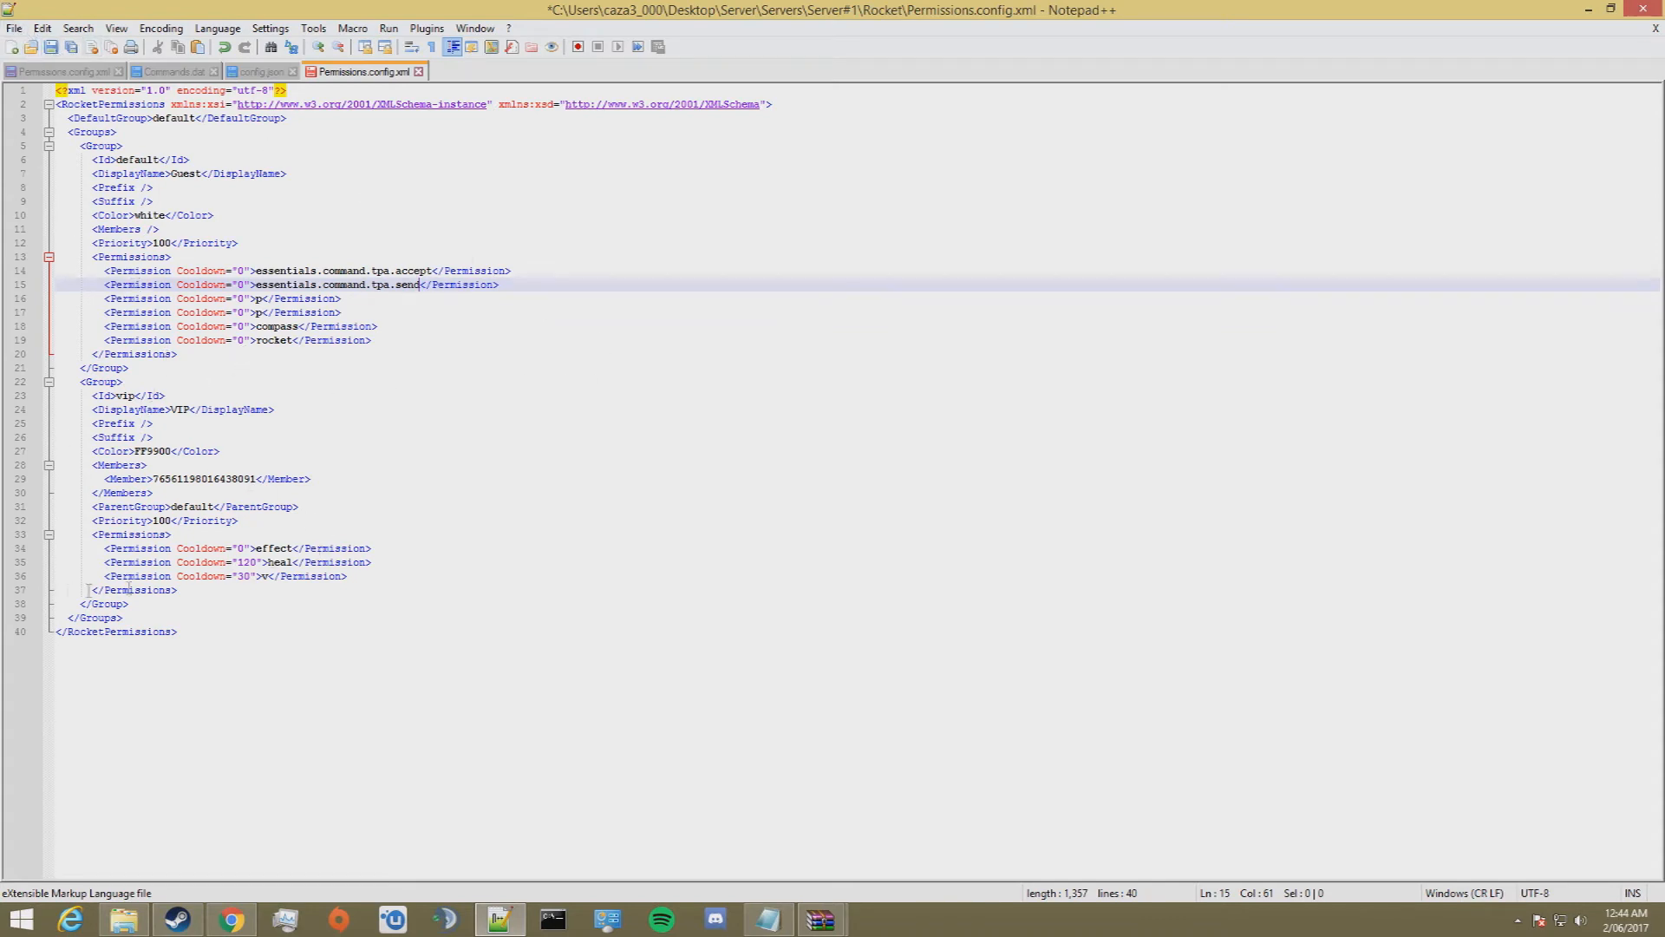
Step: Duplicate the whole VIP group block directly below the original, before the closing Groups tag
drag(130, 603, 3, 382)
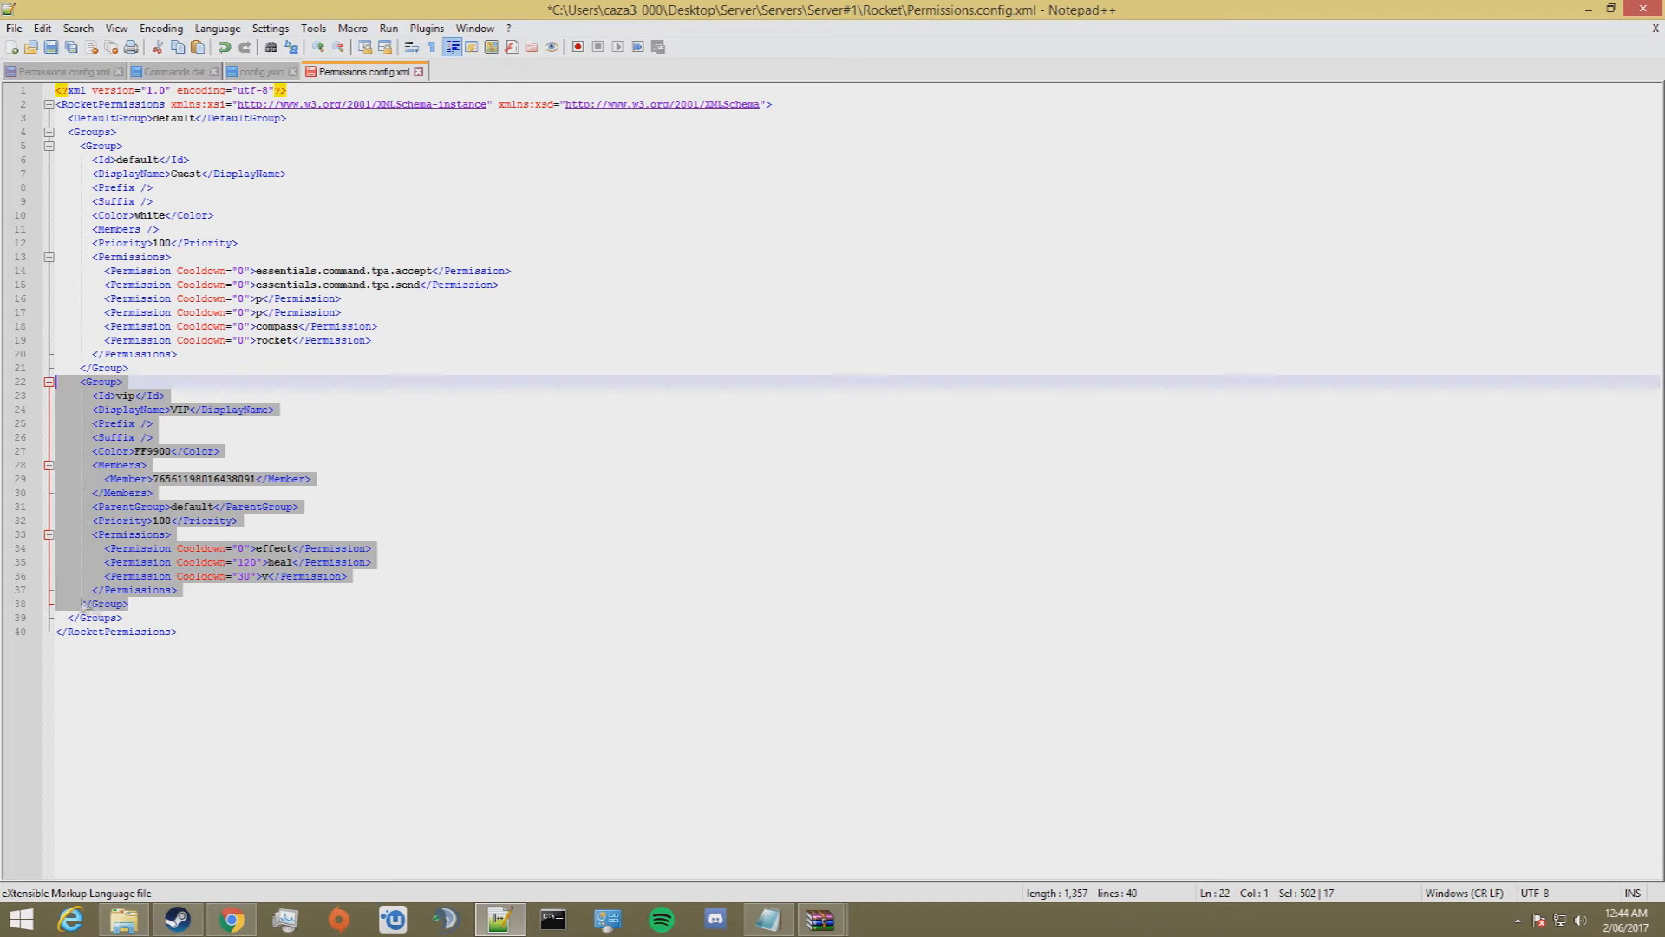
right_click(115, 483)
click(161, 513)
click(157, 603)
key(Return)
key(ctrl+v)
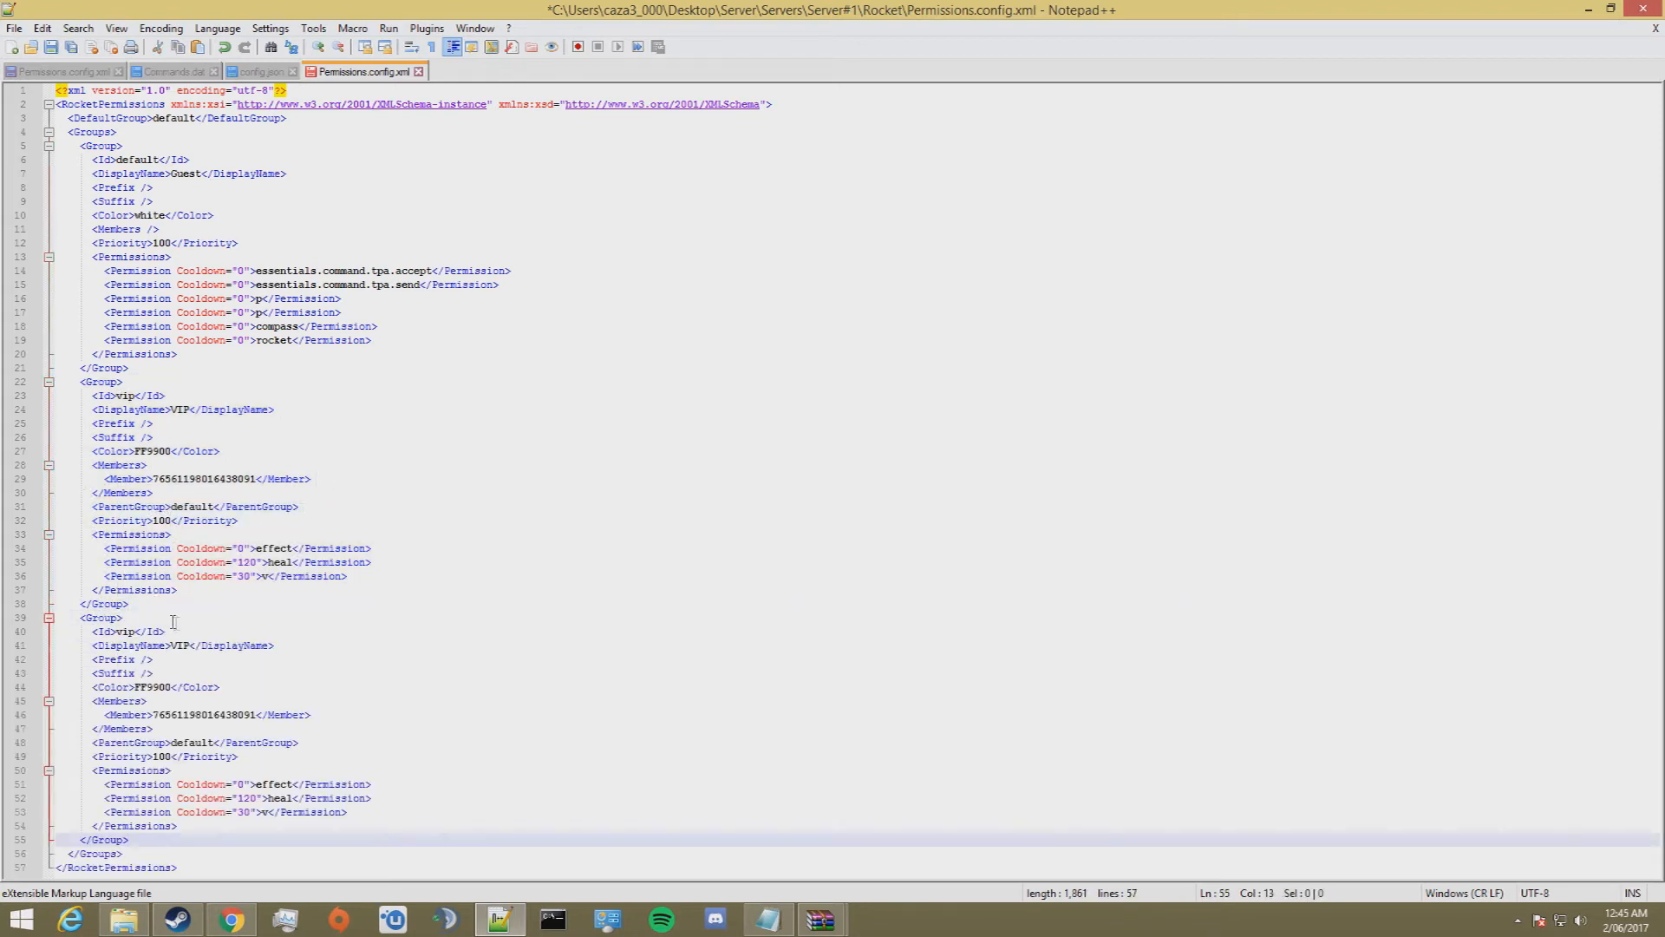
Step: Set both the Id and the DisplayName of the duplicated group to ADMIN
drag(135, 631, 126, 630)
double_click(124, 631)
text(ADMIN)
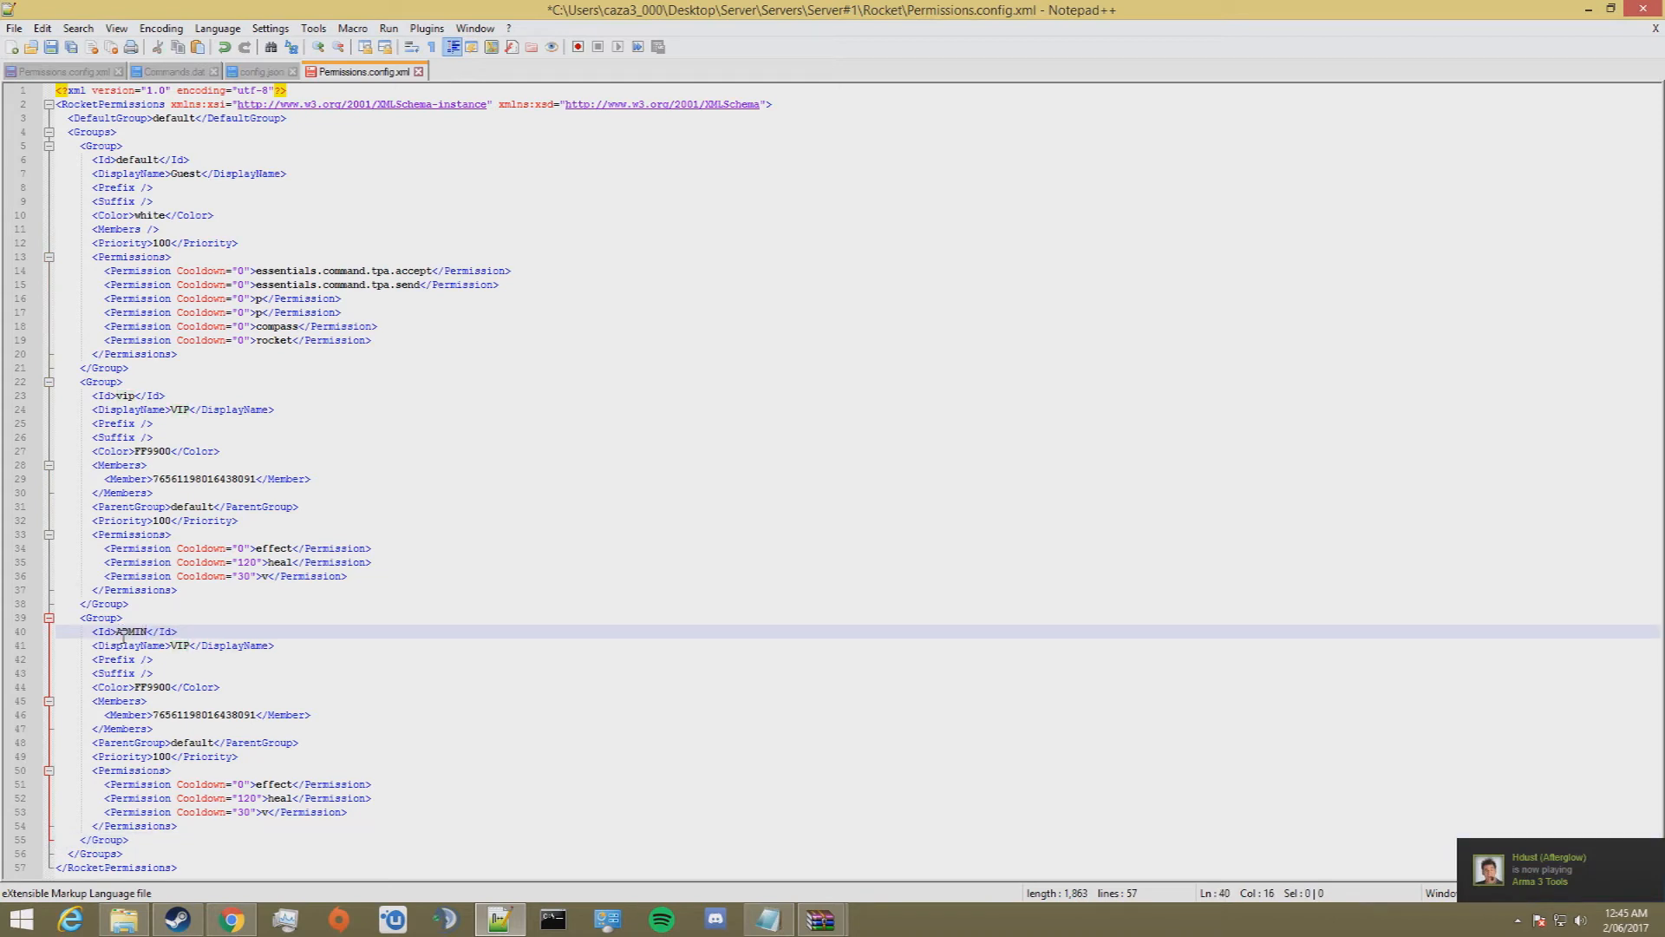
double_click(182, 645)
text(ADMIN)
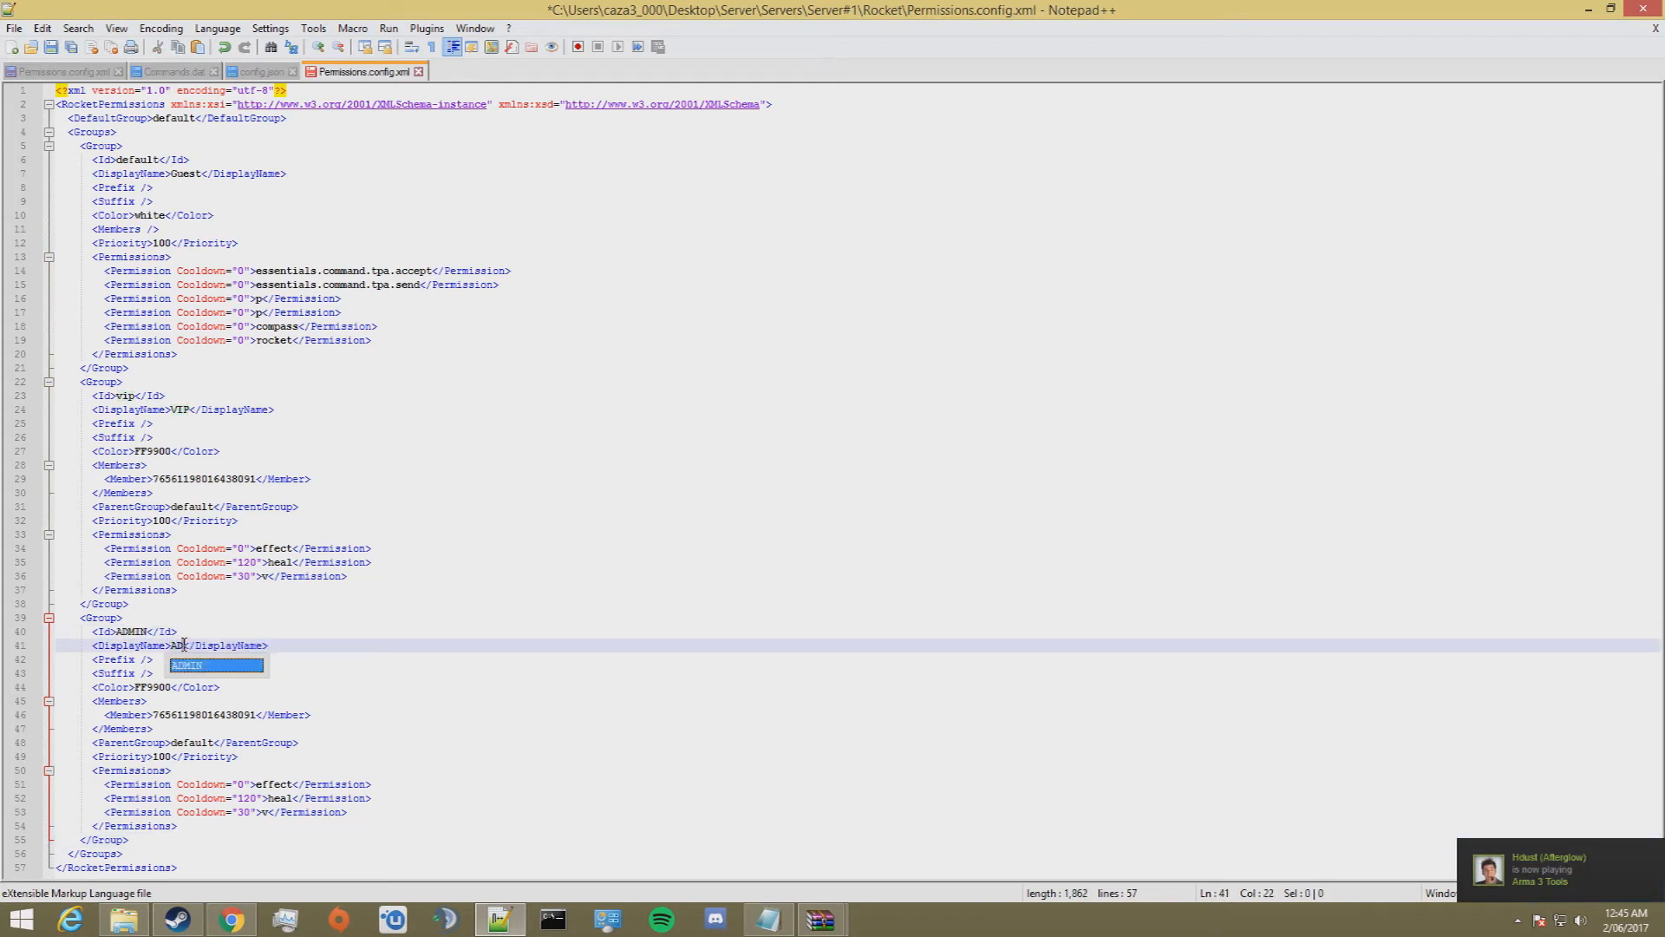
Step: Duplicate the "v" permission line with the 30 cooldown at the end of the ADMIN group's permissions
click(373, 798)
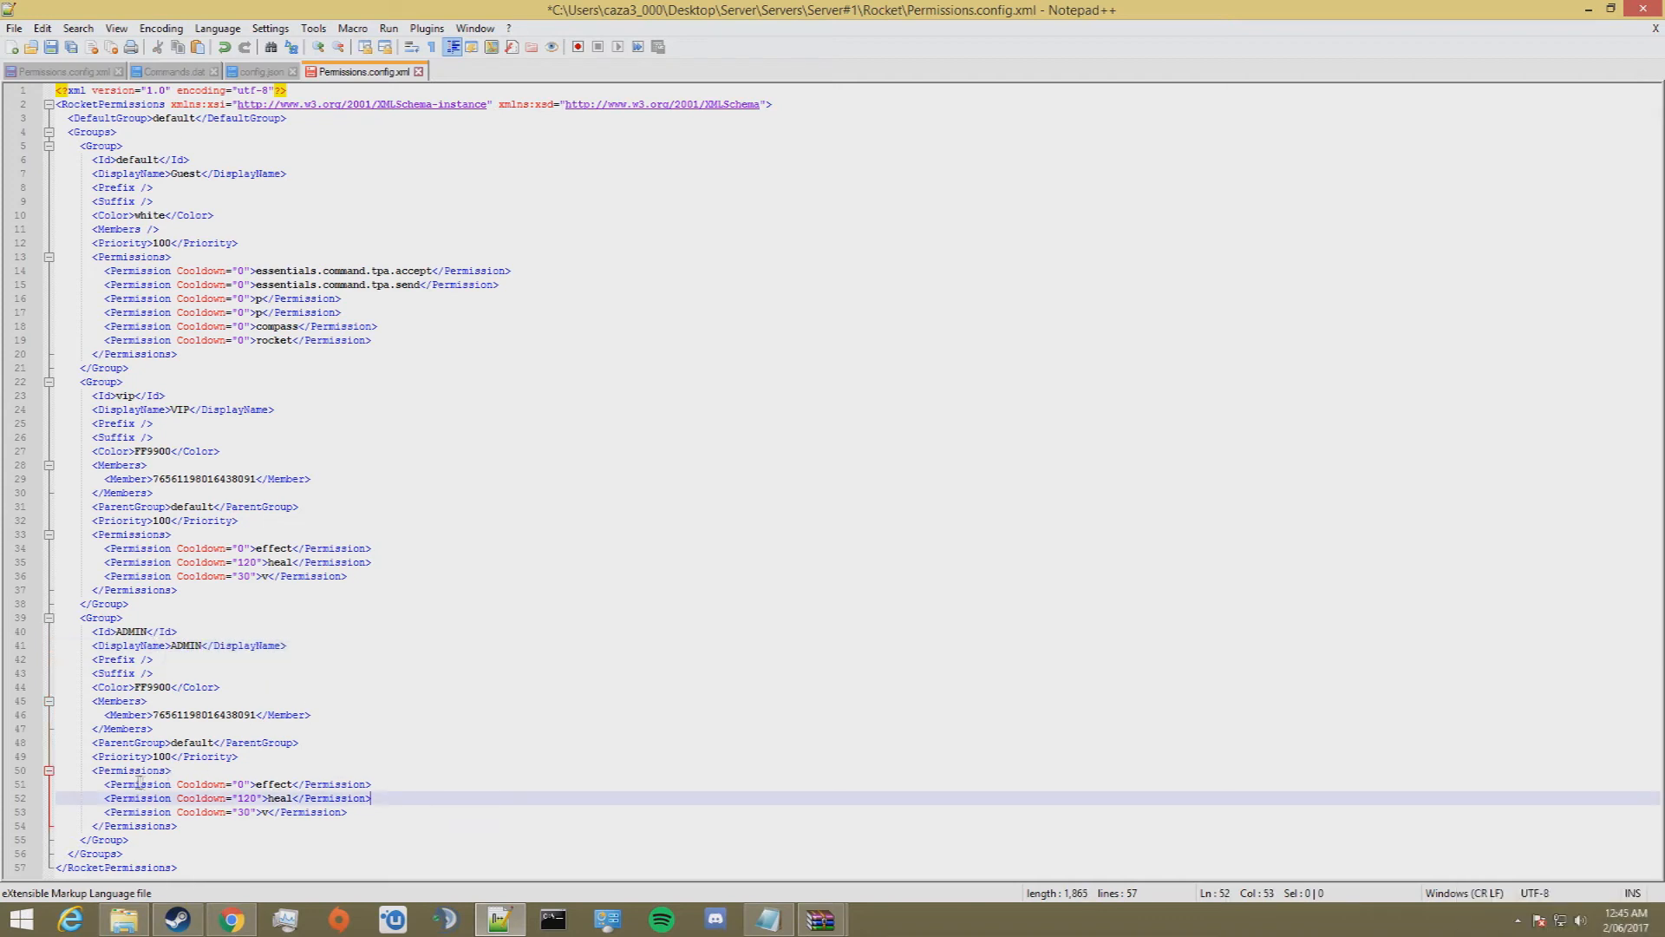
drag(373, 811, 57, 815)
click(366, 813)
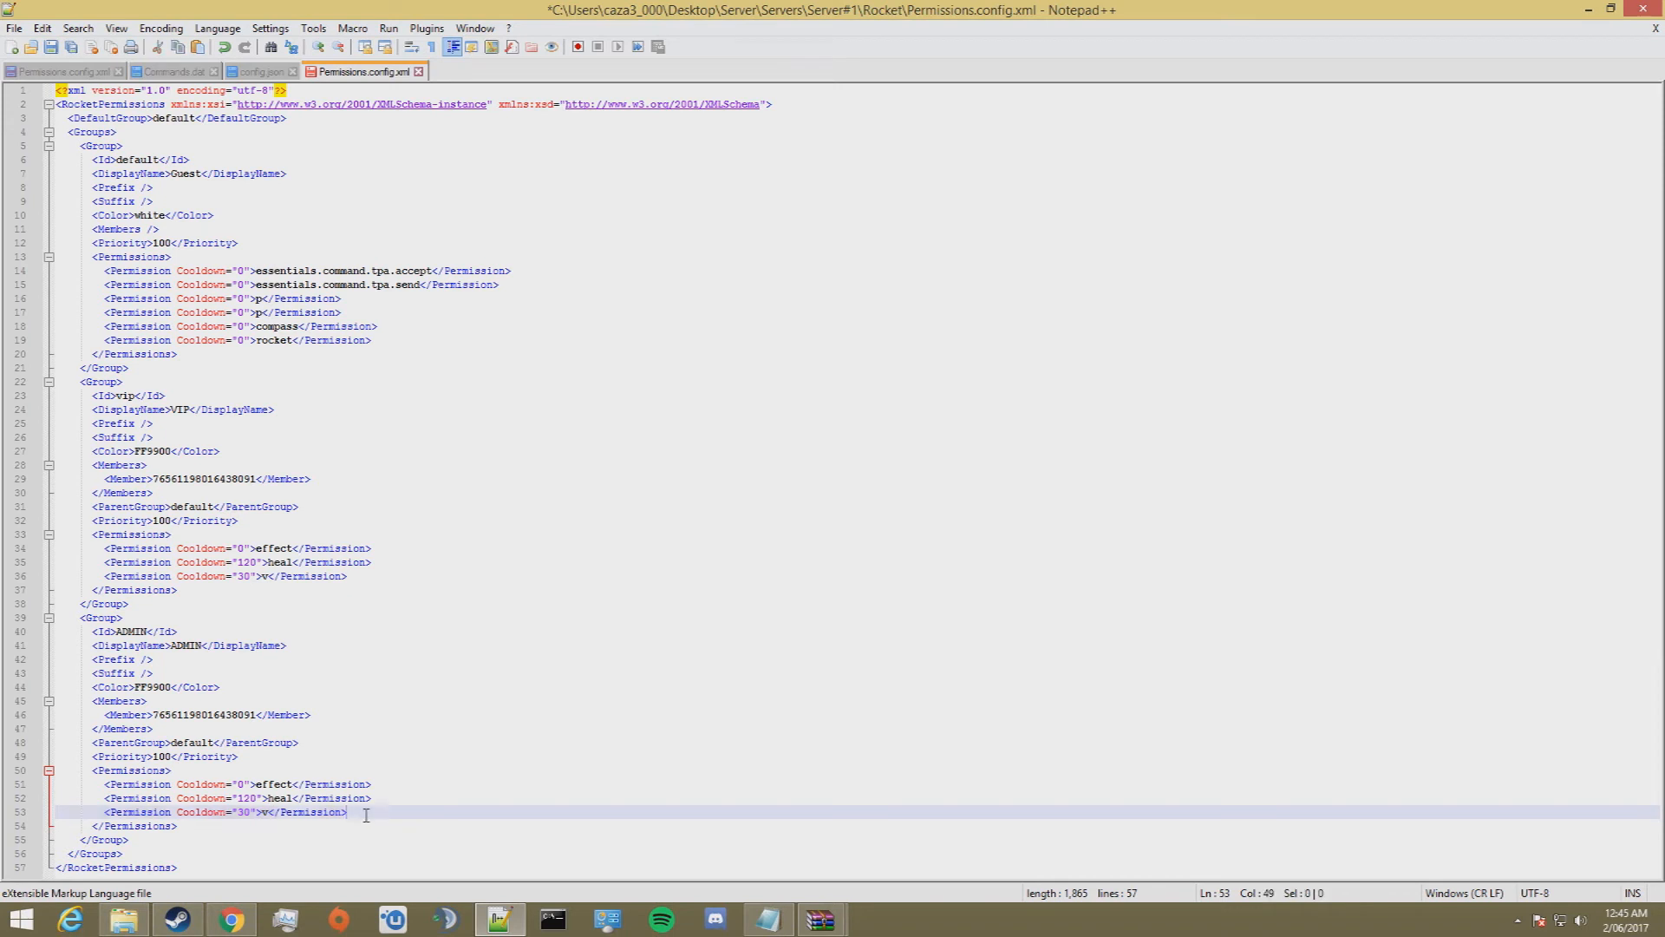
key(Return)
key(ctrl+v)
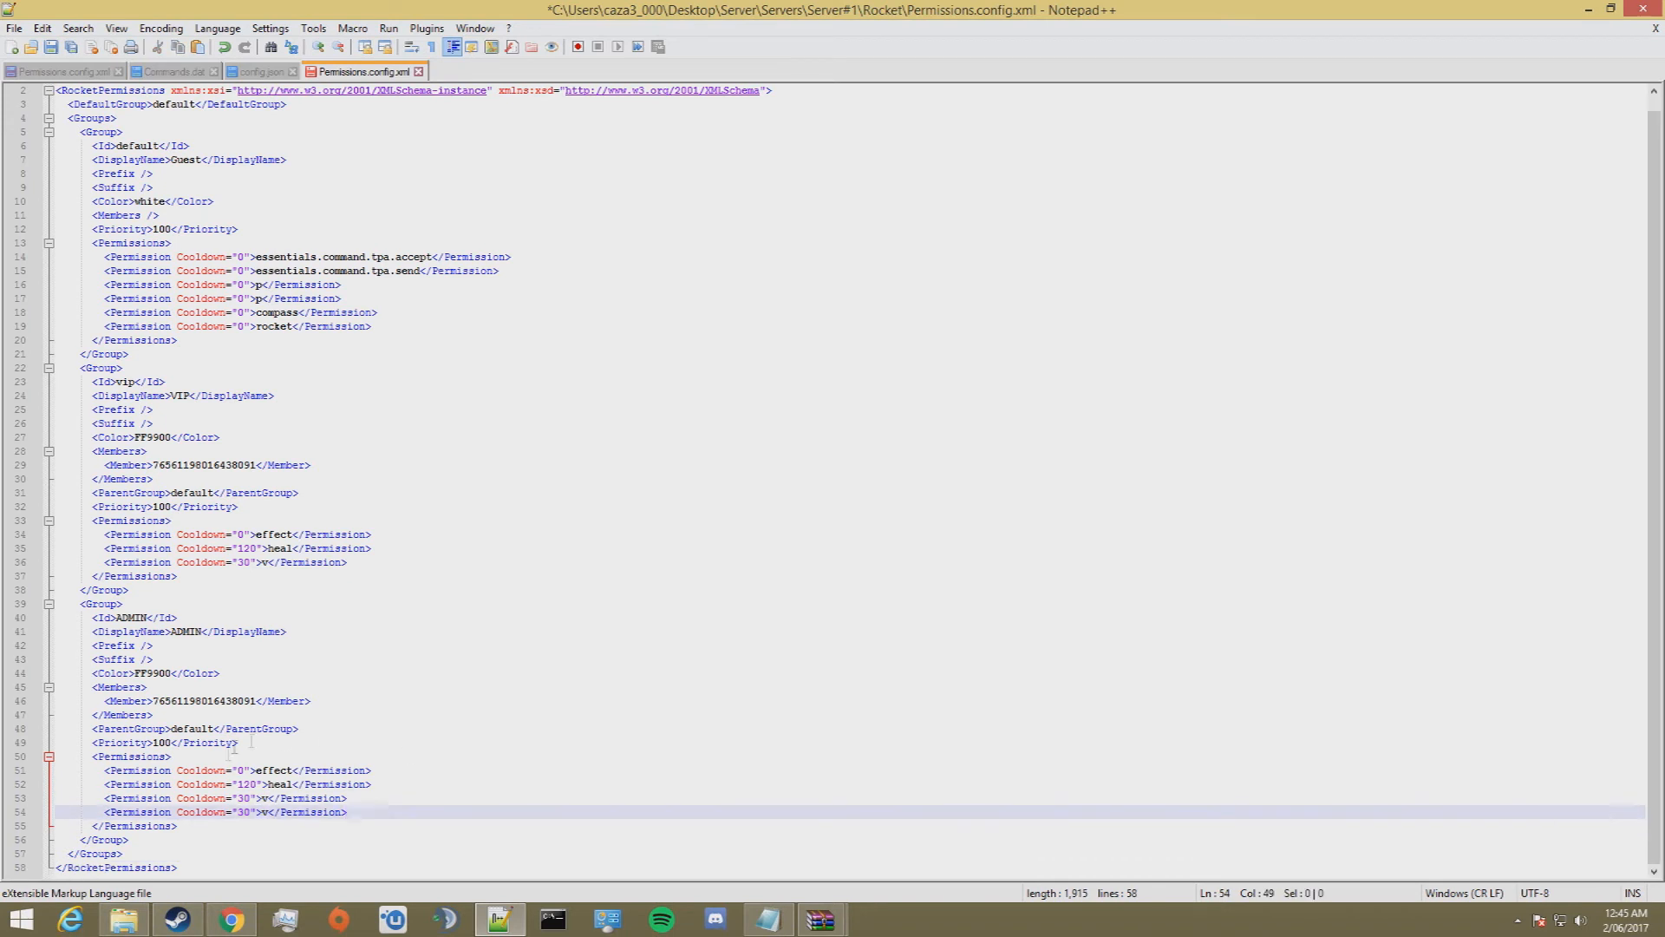
Step: Replace "v" in the ADMIN group's last permission line with essentials.command.*, reusing the prefix from the tpa.accept line
click(268, 812)
drag(368, 257, 265, 261)
key(ctrl+c)
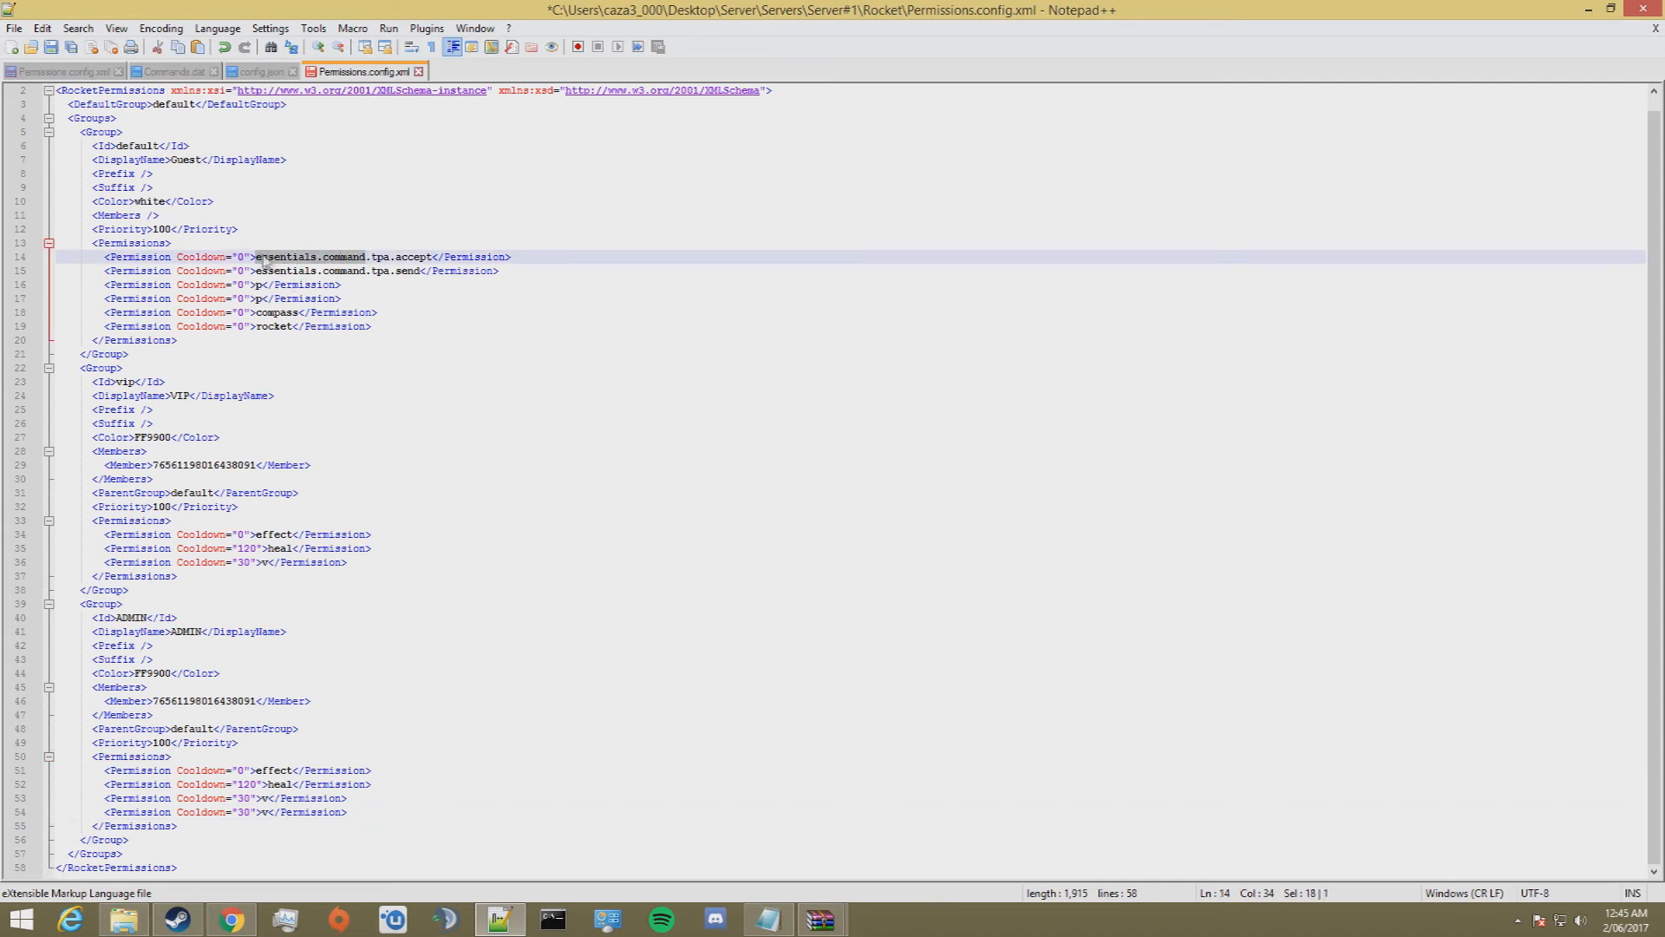
double_click(262, 813)
key(ctrl+v)
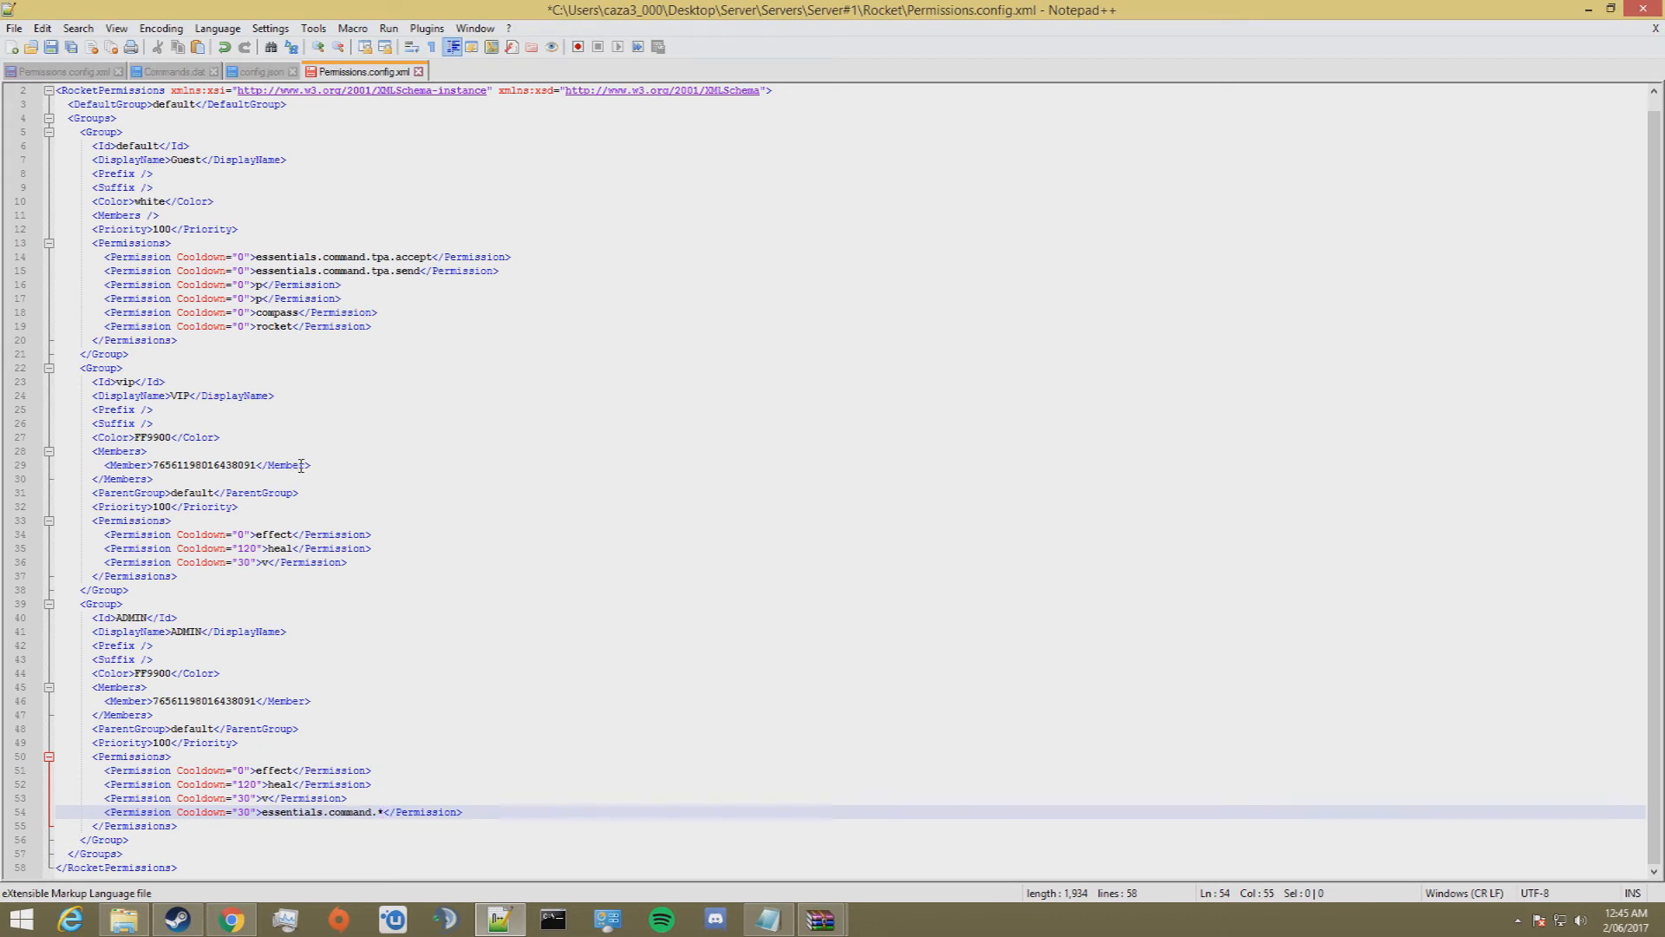
Step: Examine the ADMIN group's prefix, suffix and color entries and the VIP group's member entry
click(159, 662)
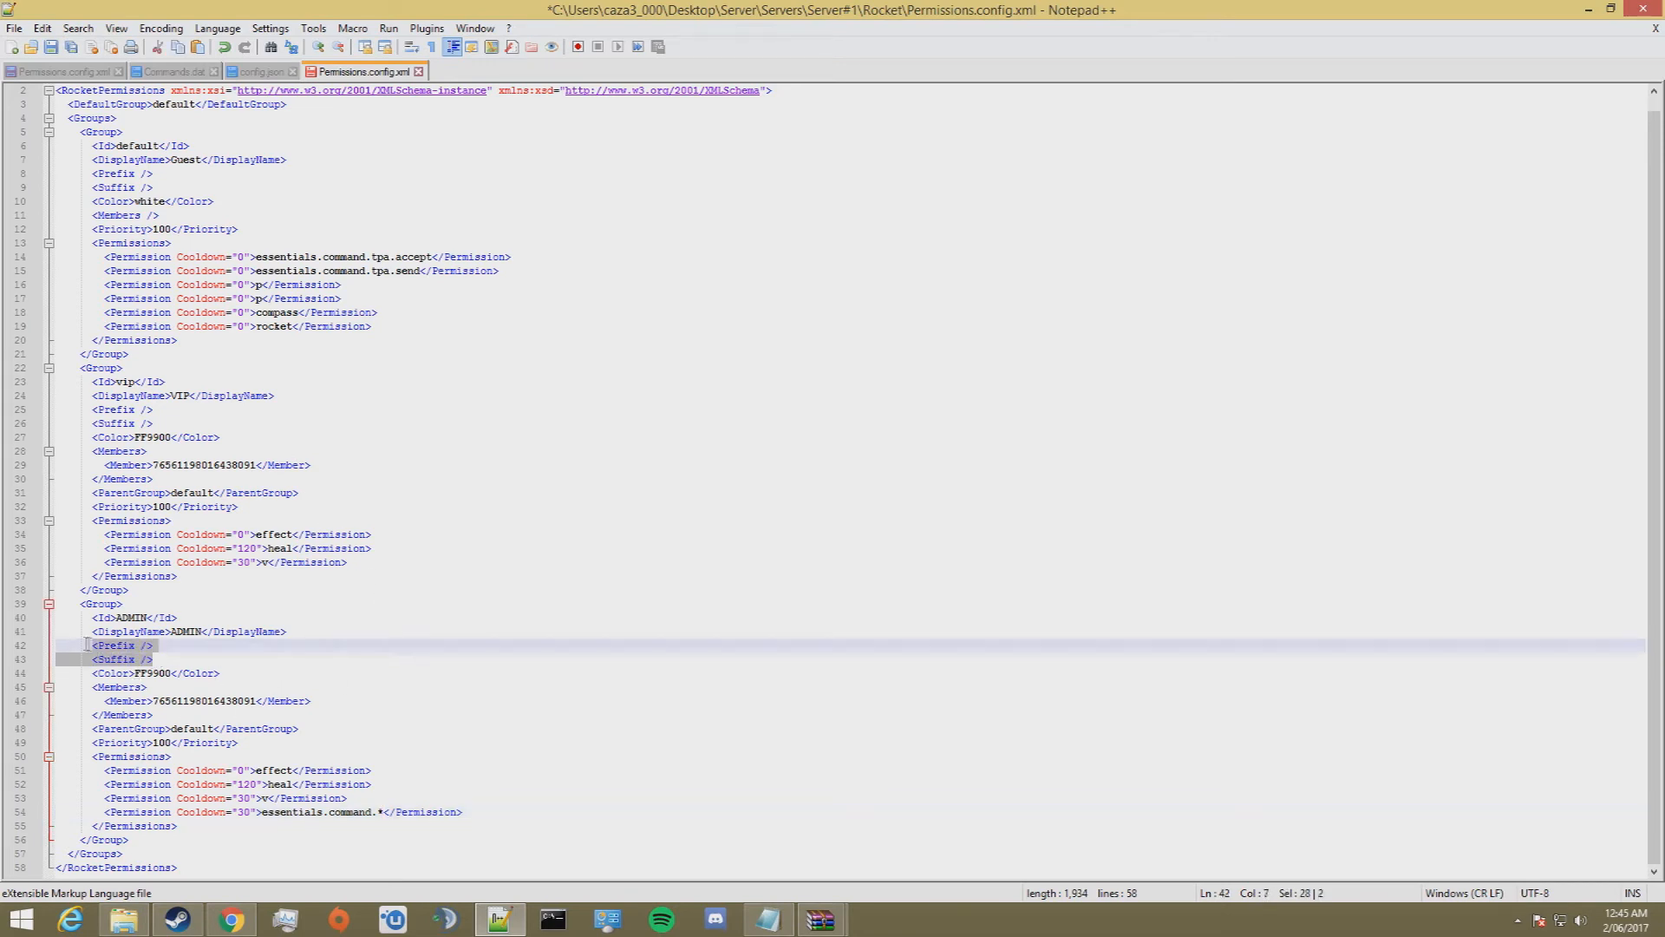
drag(266, 677, 26, 679)
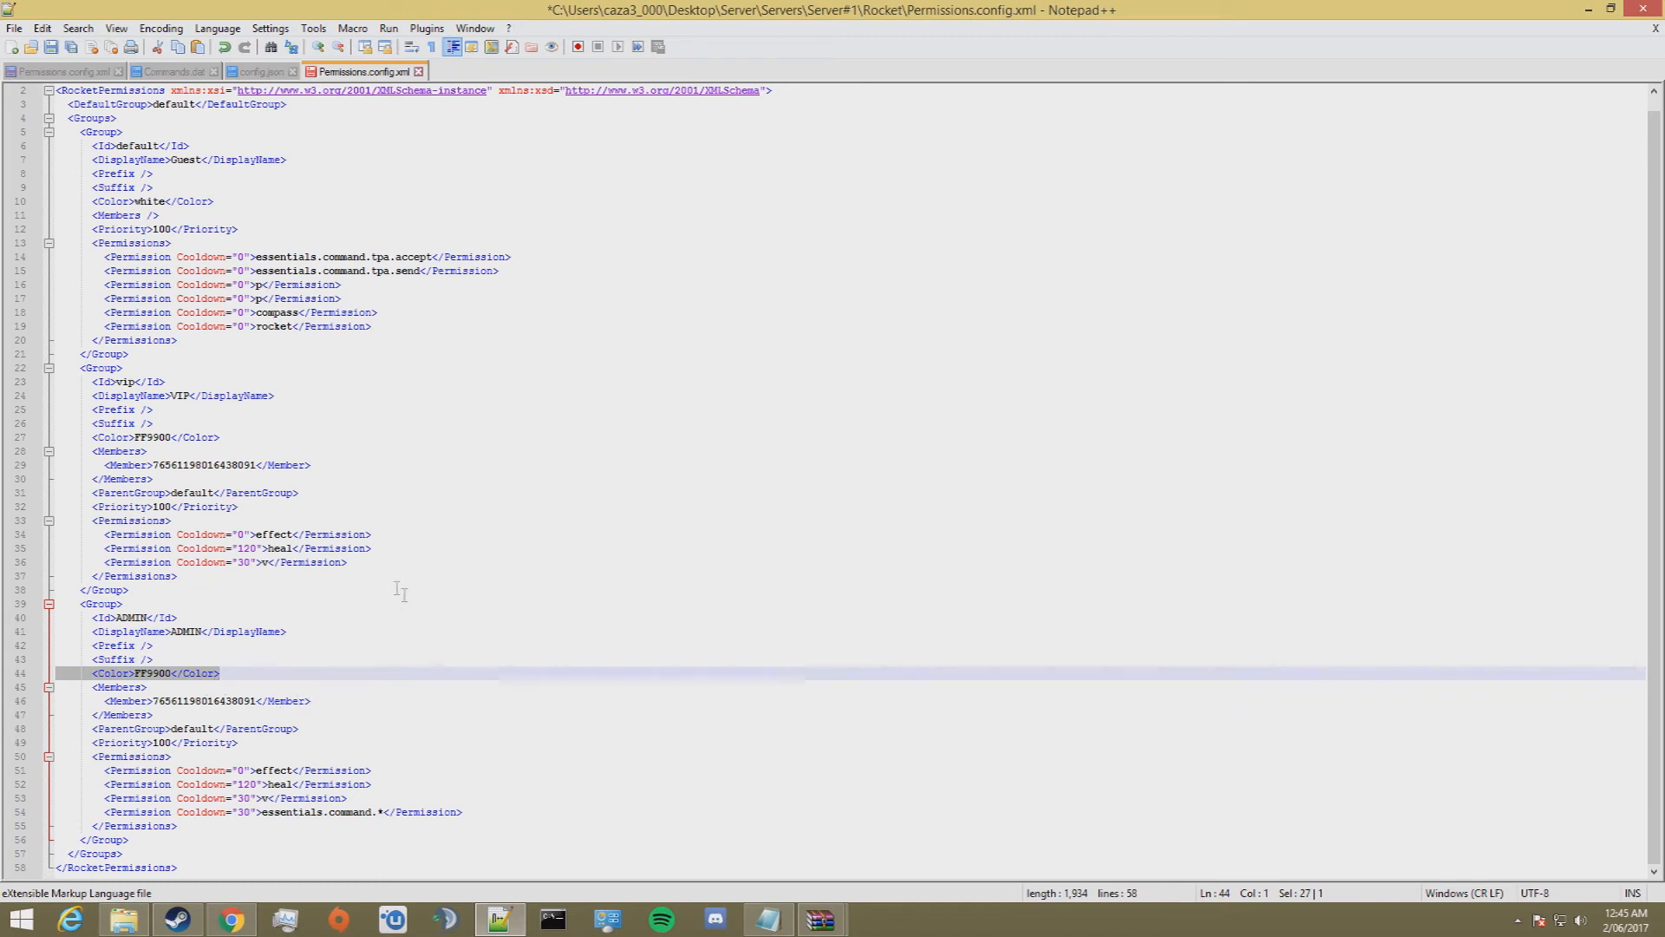
click(419, 690)
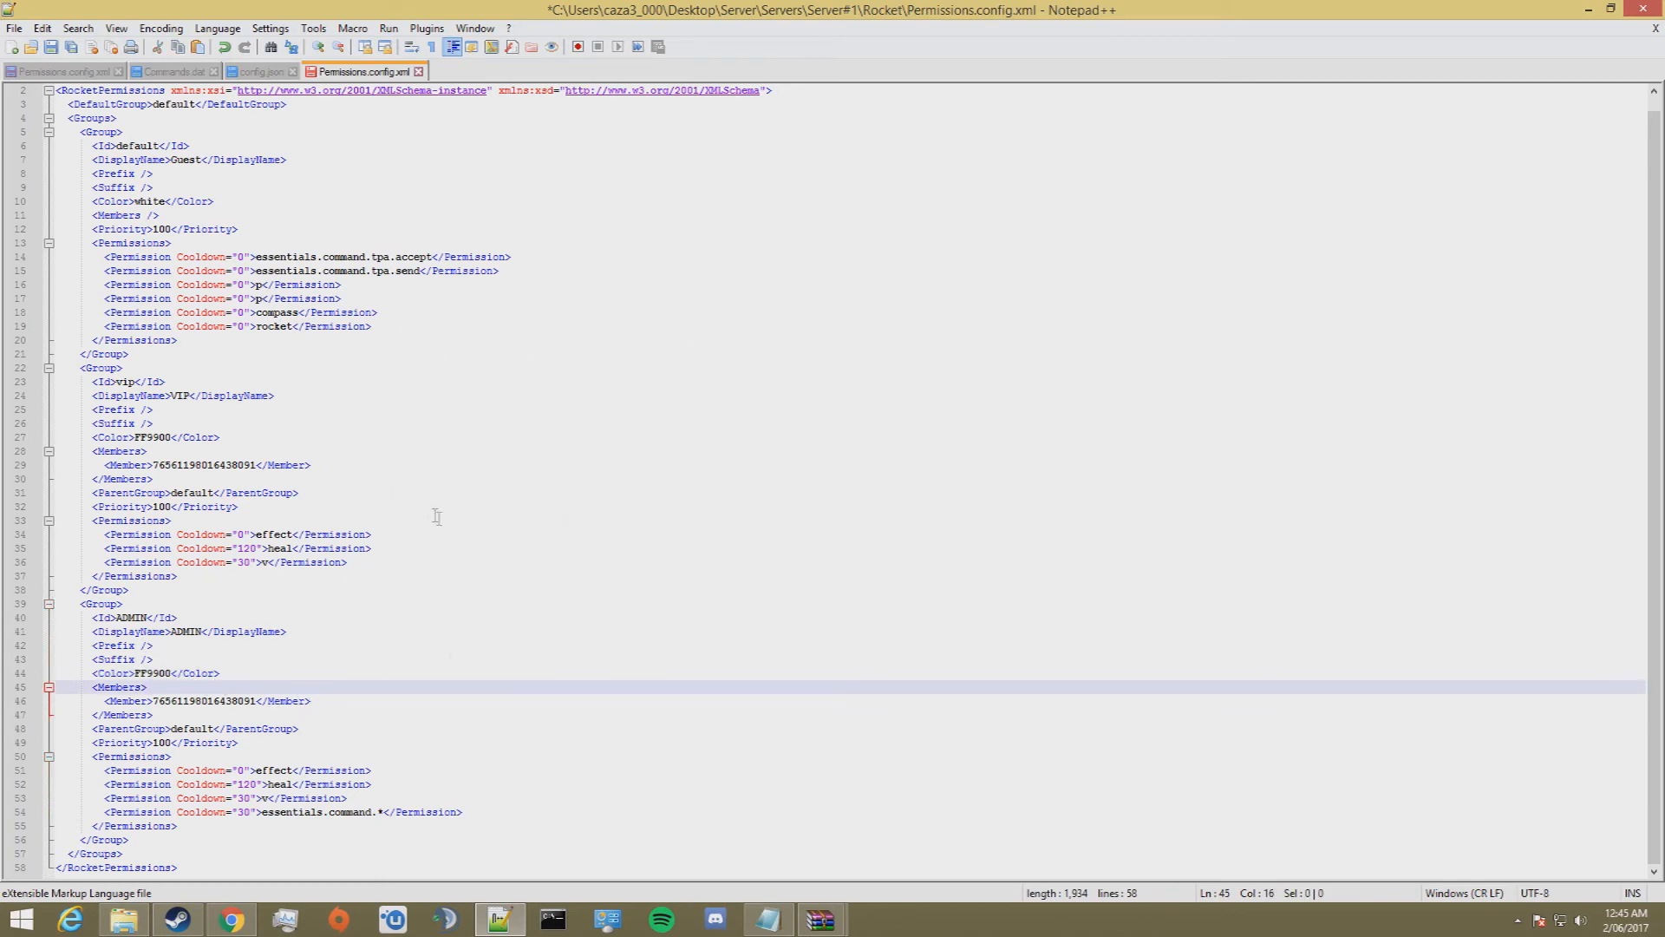
click(328, 465)
drag(161, 216, 68, 215)
drag(312, 468, 10, 470)
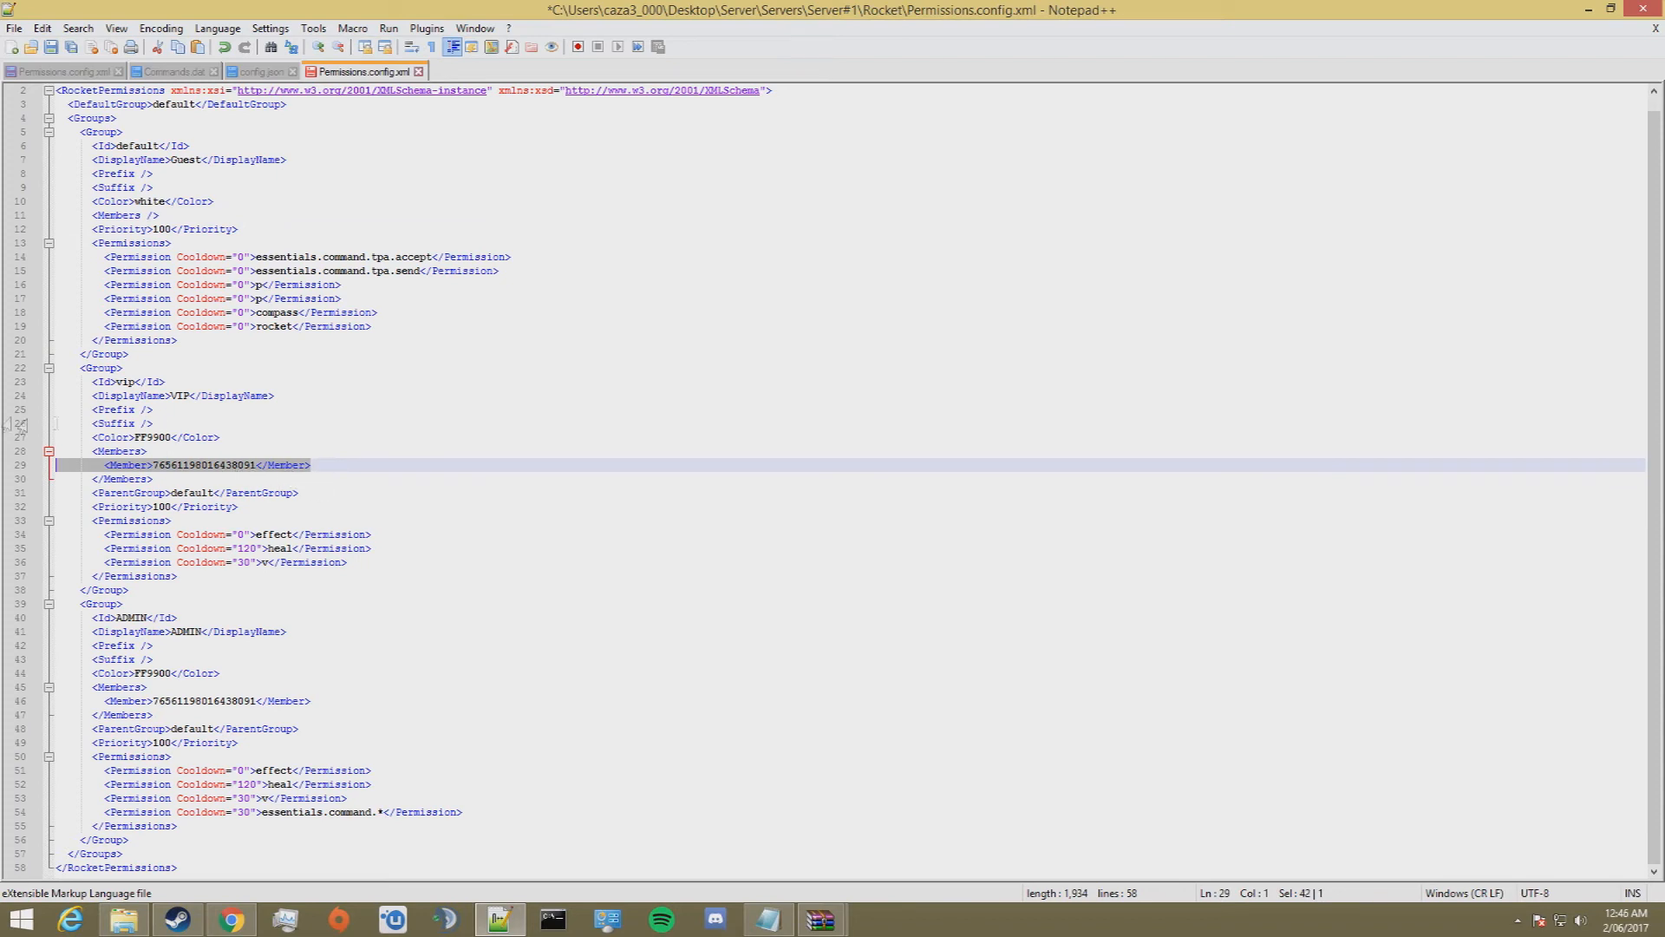
Step: Delete the duplicate "p" permission line from the default group and save Permissions.config.xml
click(13, 28)
click(43, 143)
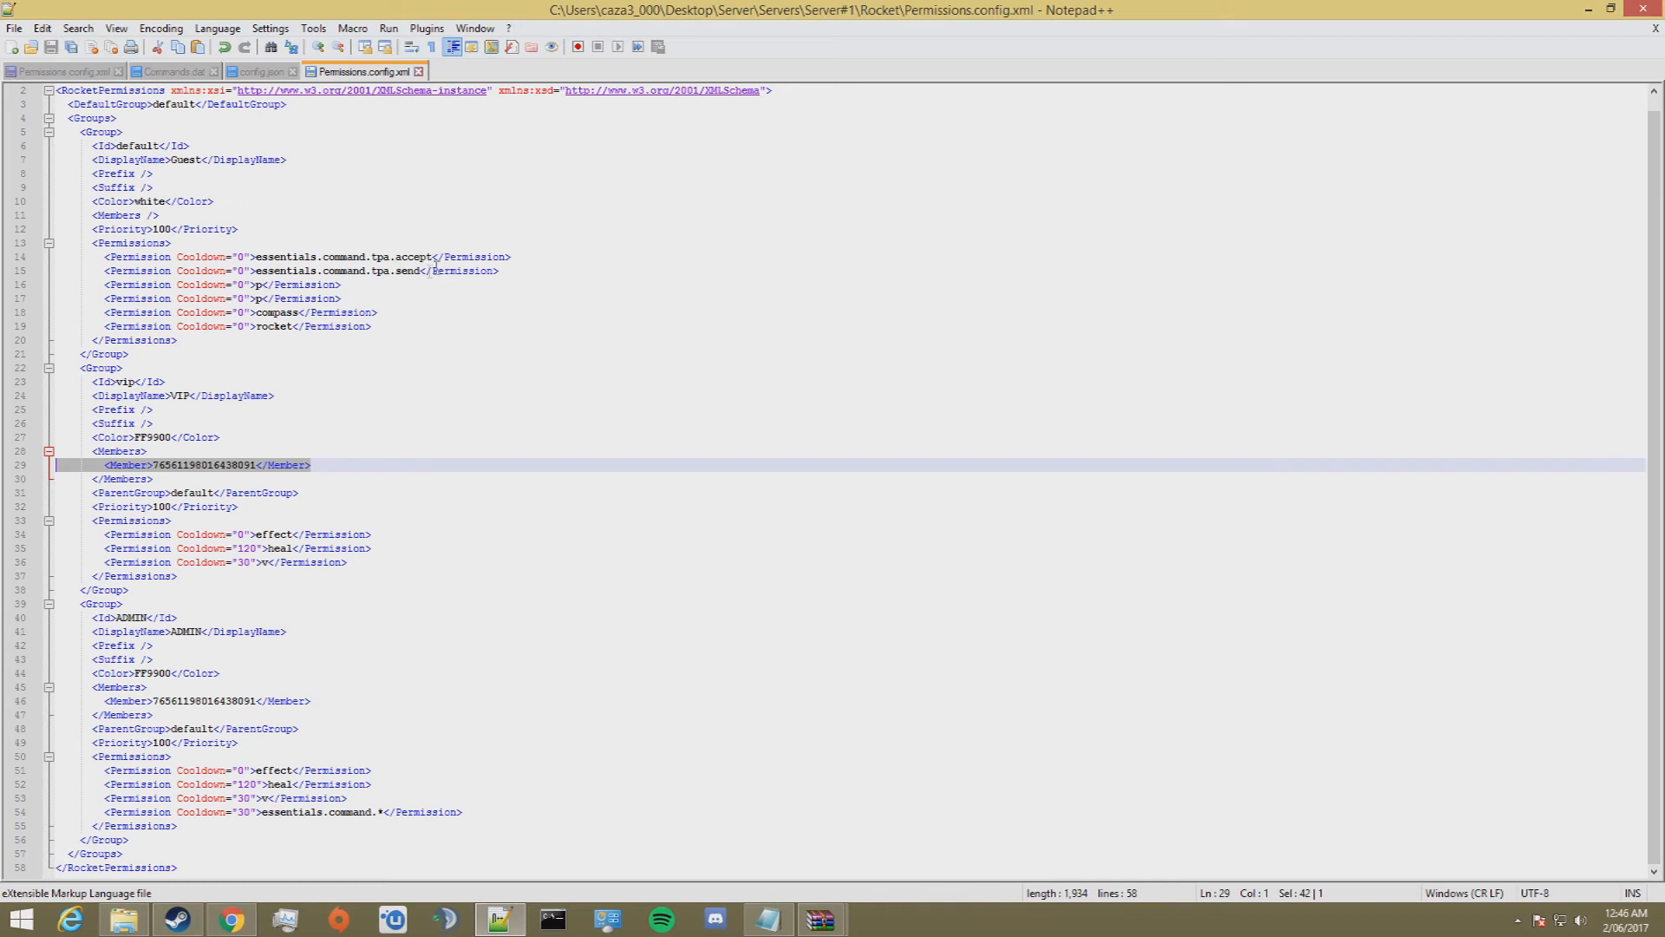
drag(345, 298, 3, 298)
key(Delete)
key(BackSpace)
click(14, 28)
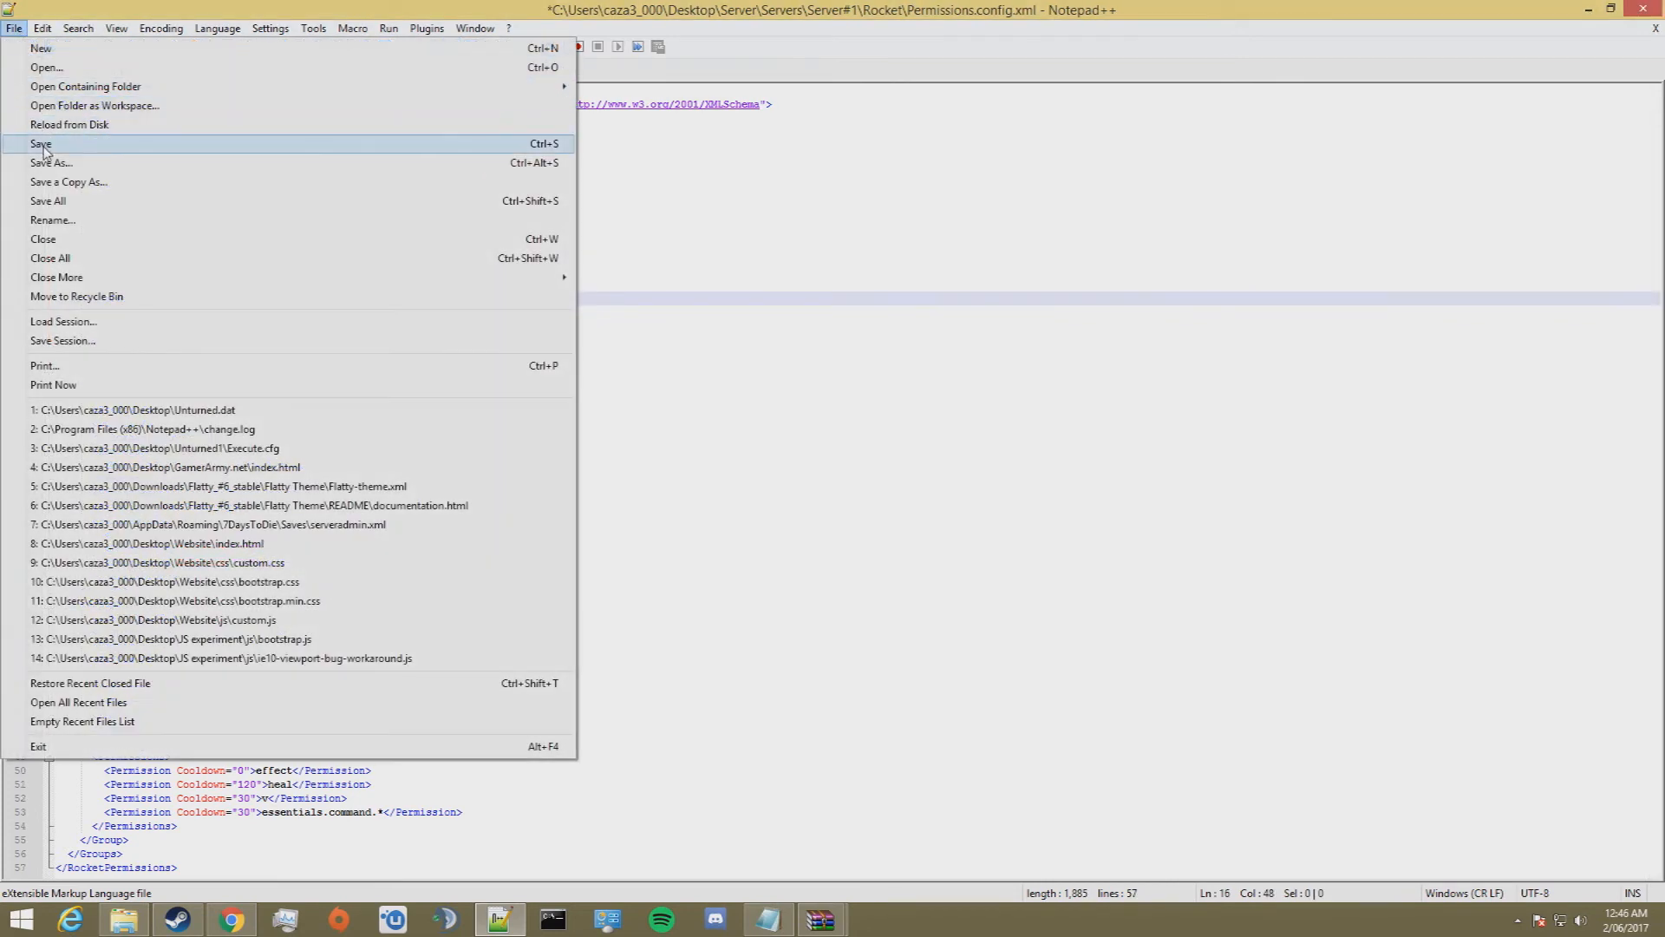
click(44, 145)
Step: Close the text editor and the browser, and start the server with Server Launcher from the Server folder
click(1640, 7)
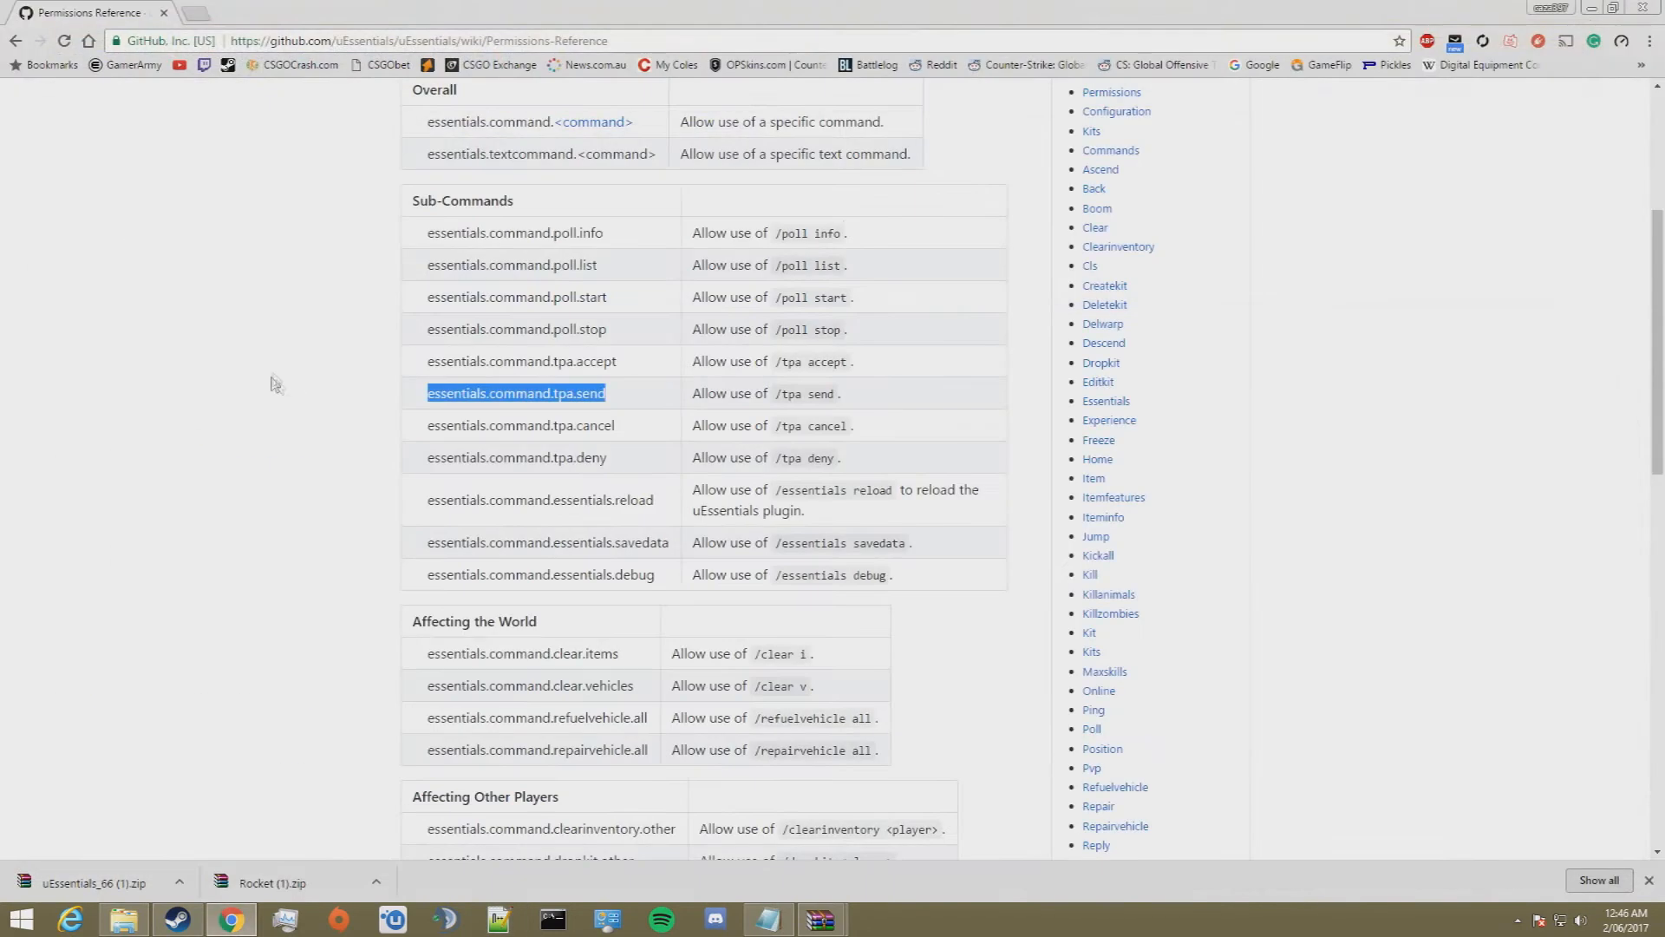
click(15, 41)
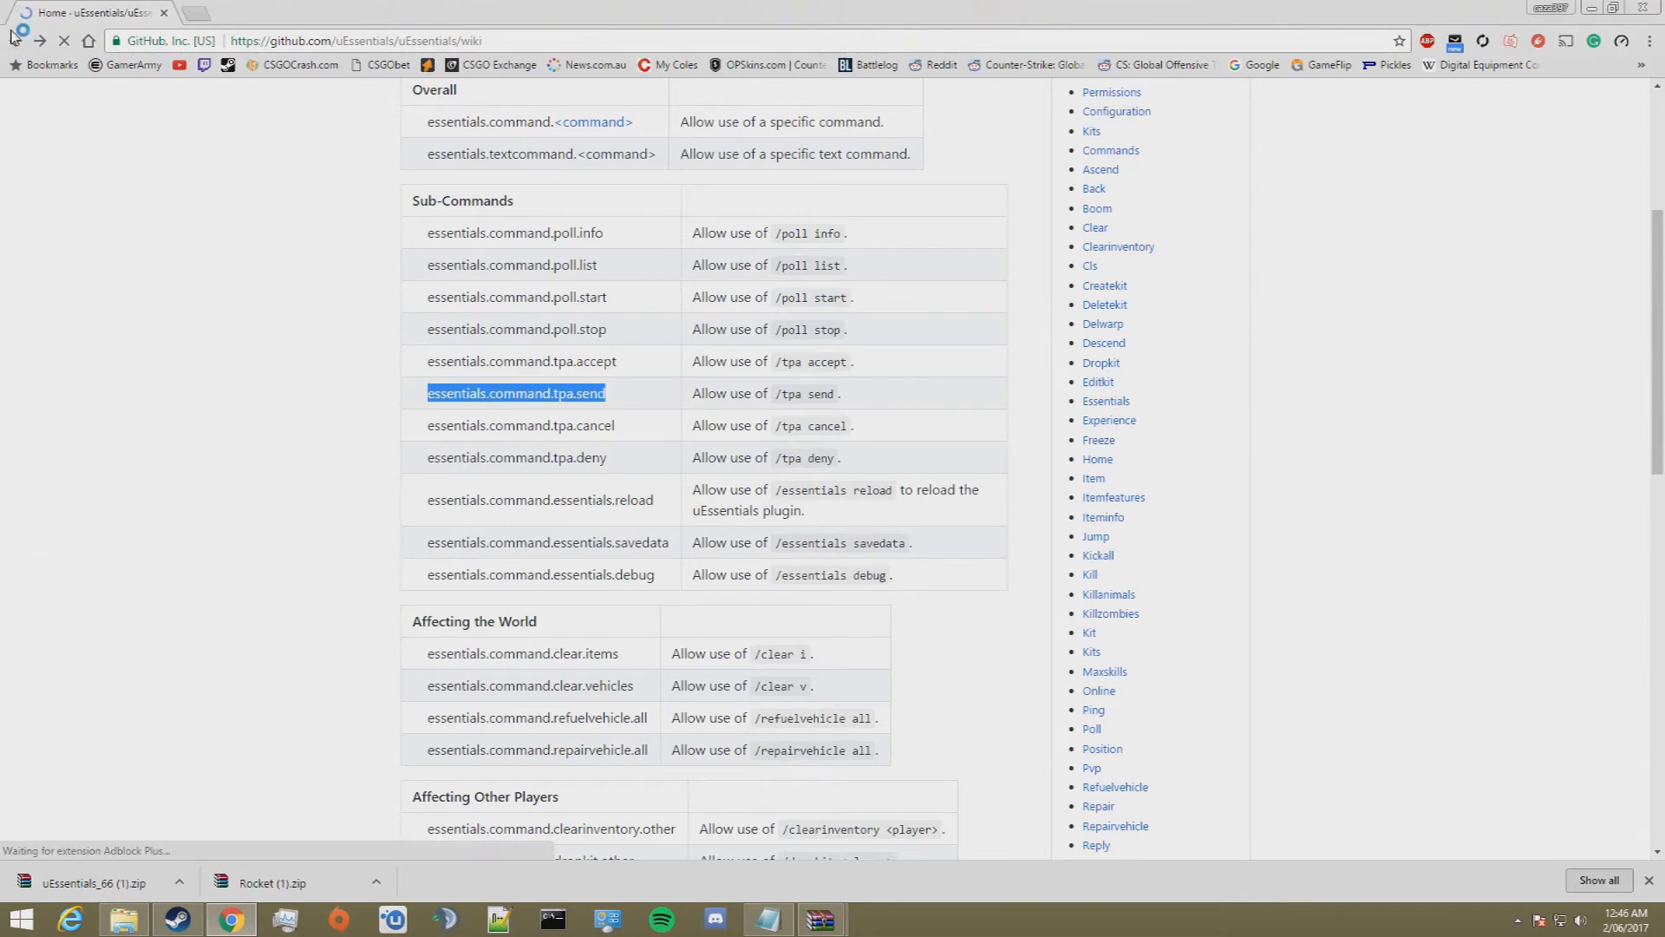
click(1644, 9)
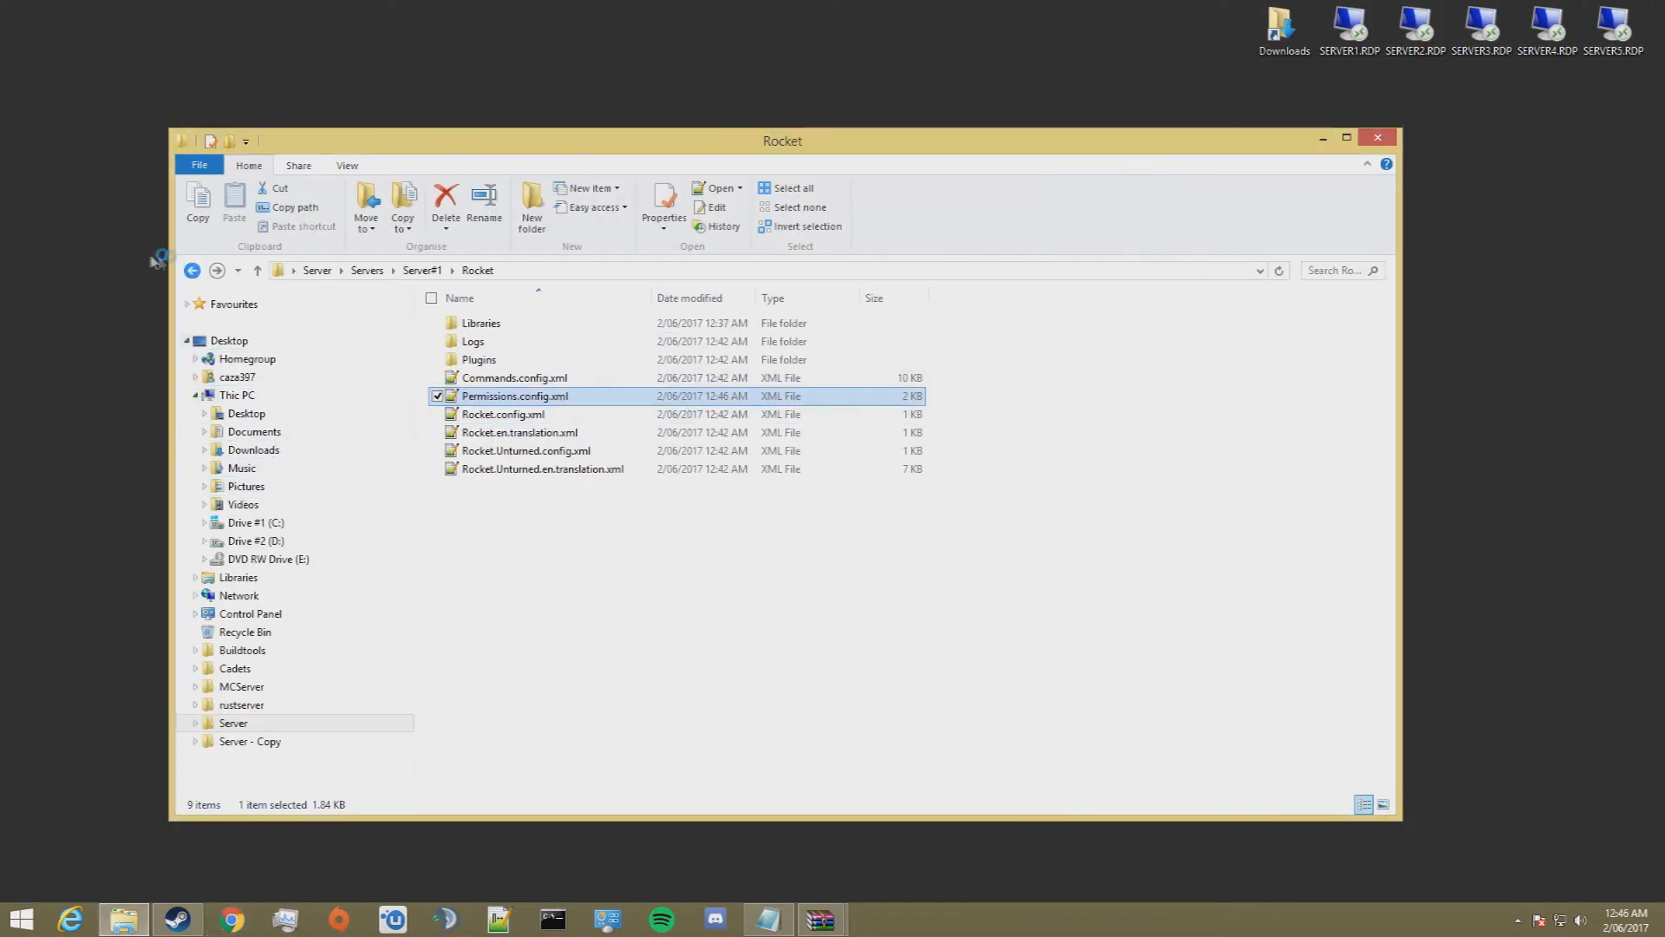
click(192, 270)
click(193, 270)
click(192, 271)
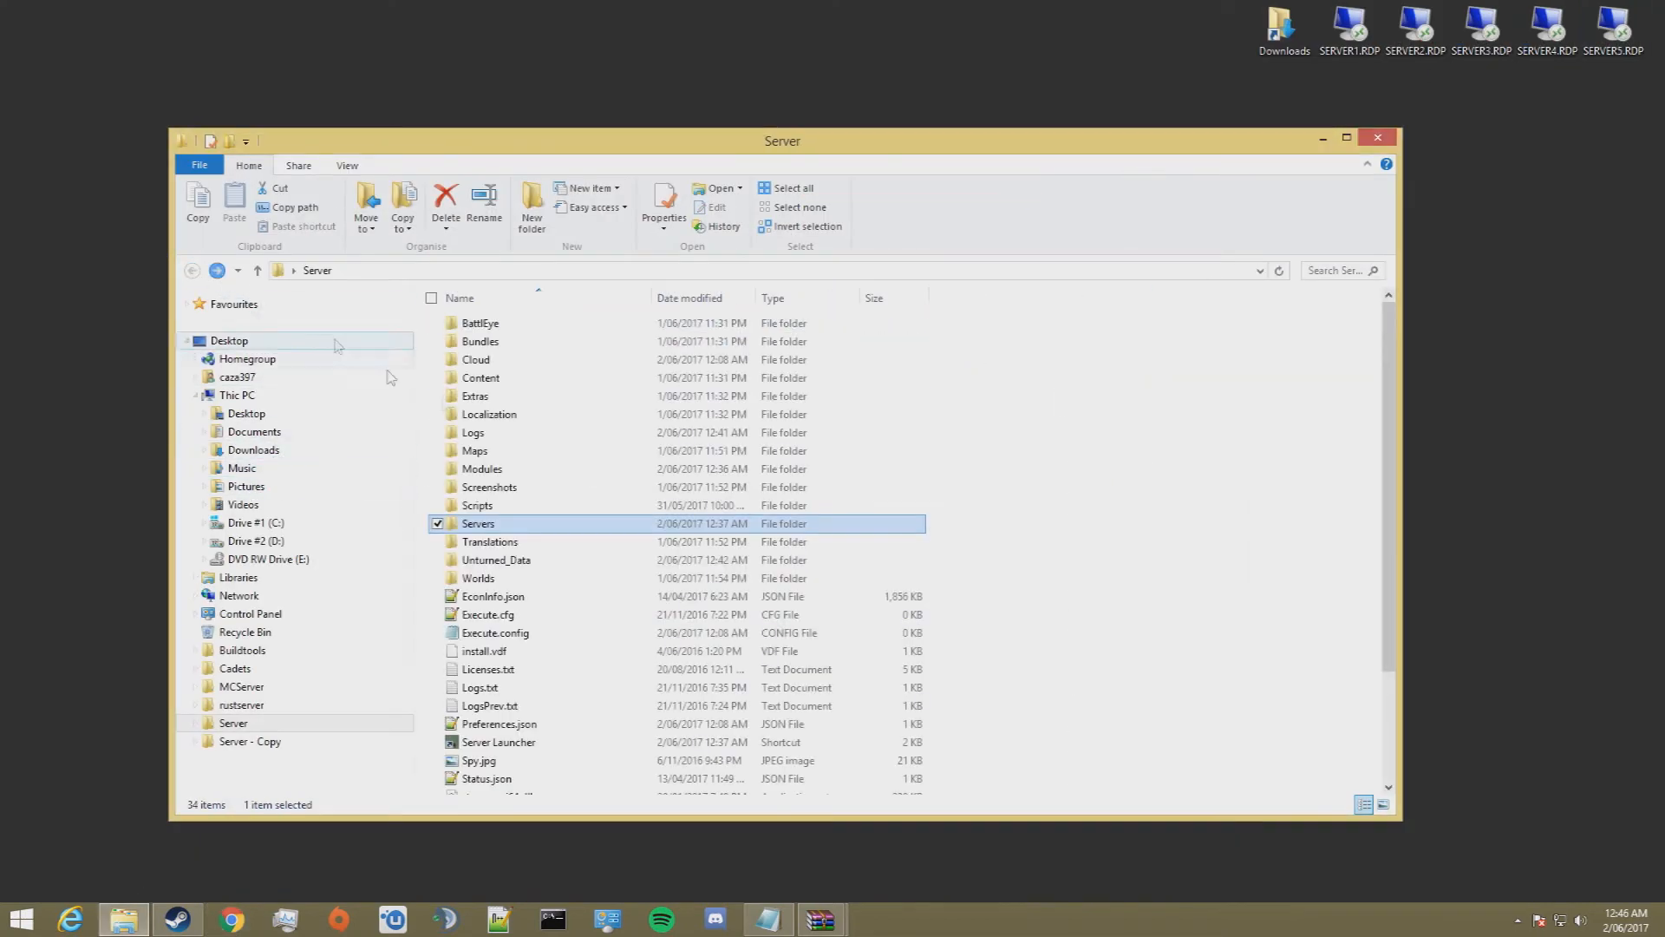
scroll(525, 599, down, 3)
double_click(525, 603)
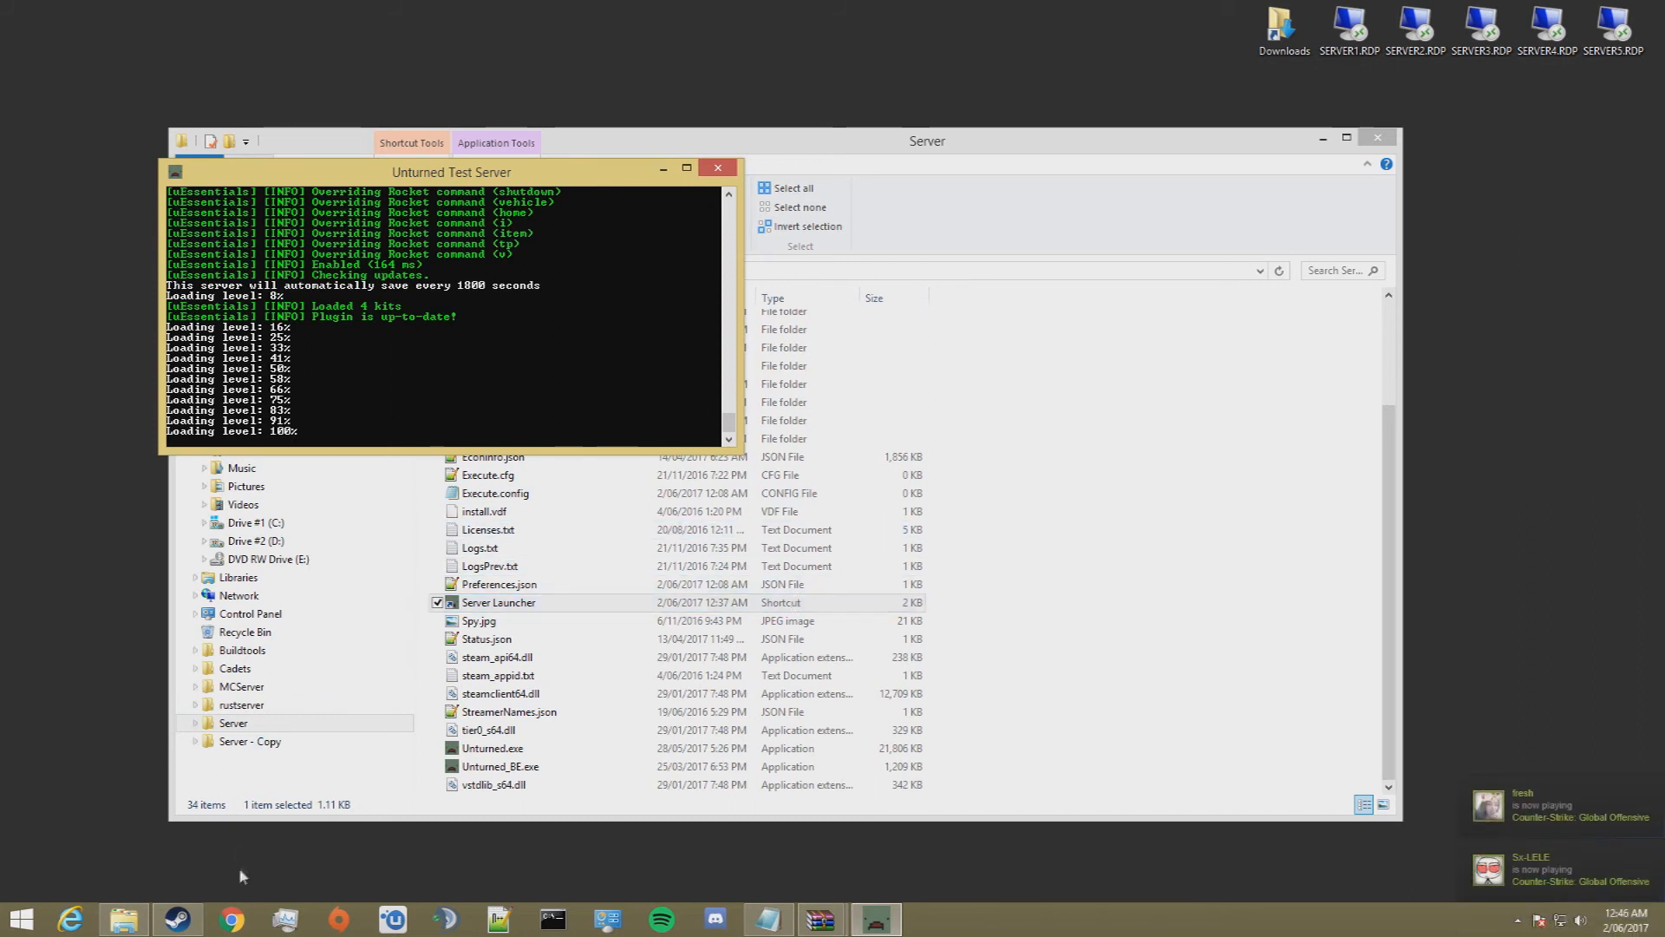
Step: Switch to Steam and launch Unturned with the standard Play Unturned option
click(187, 923)
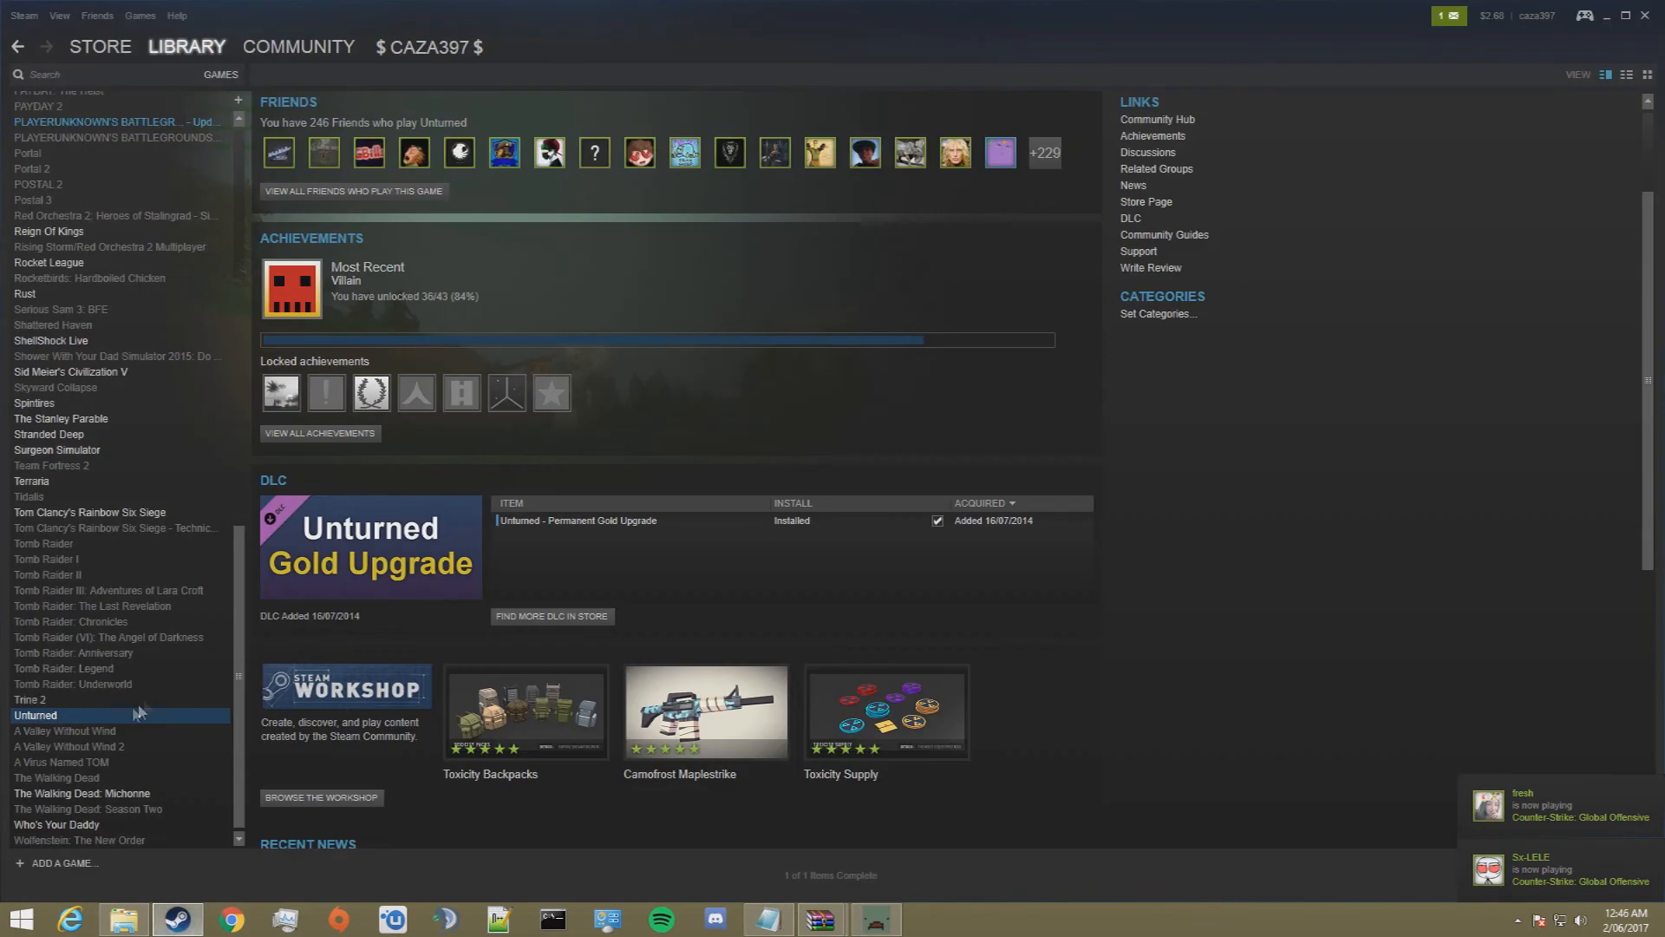
click(291, 180)
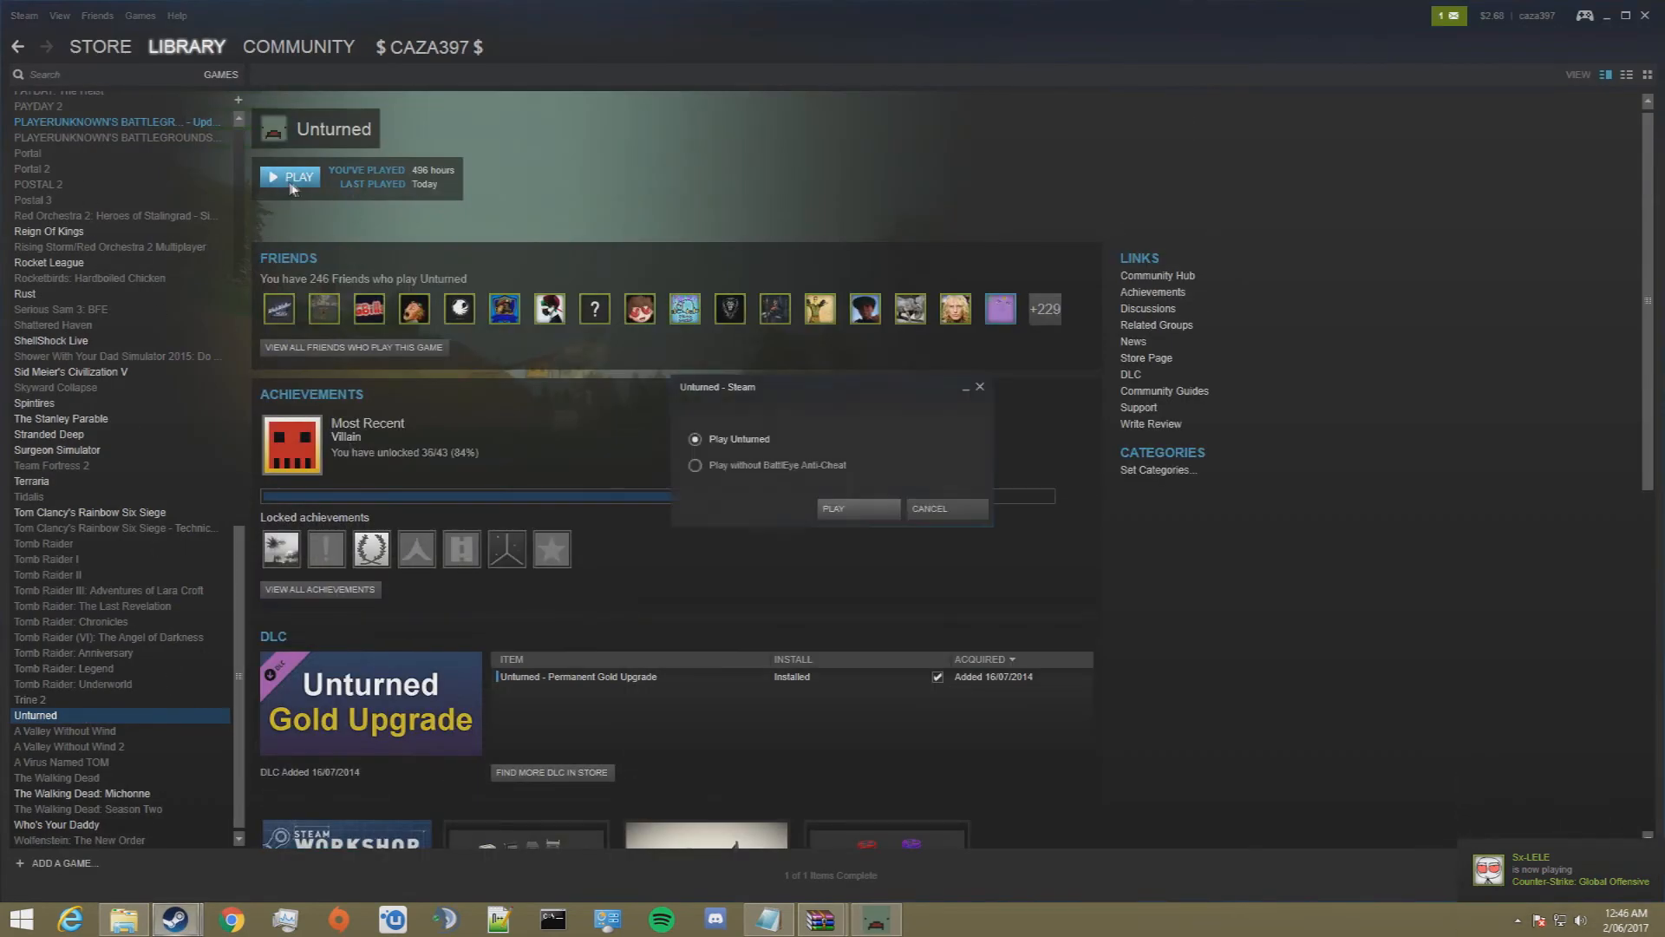
click(833, 509)
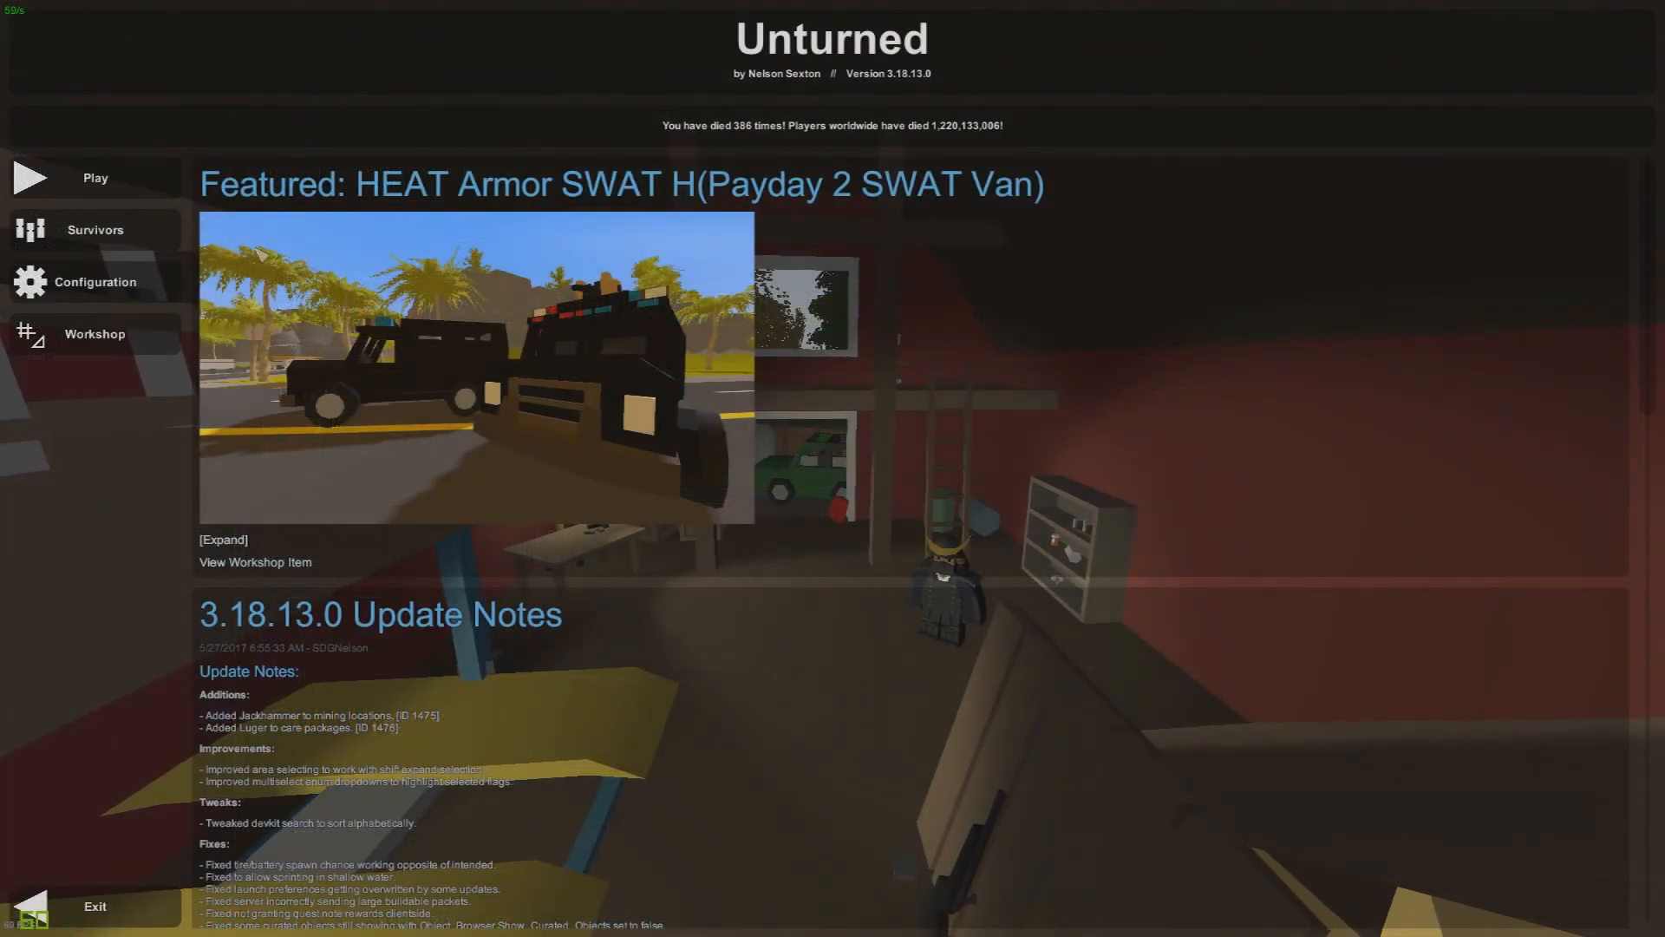
Step: Find "Unturned Test Server" in the game's server browser and join it
click(115, 183)
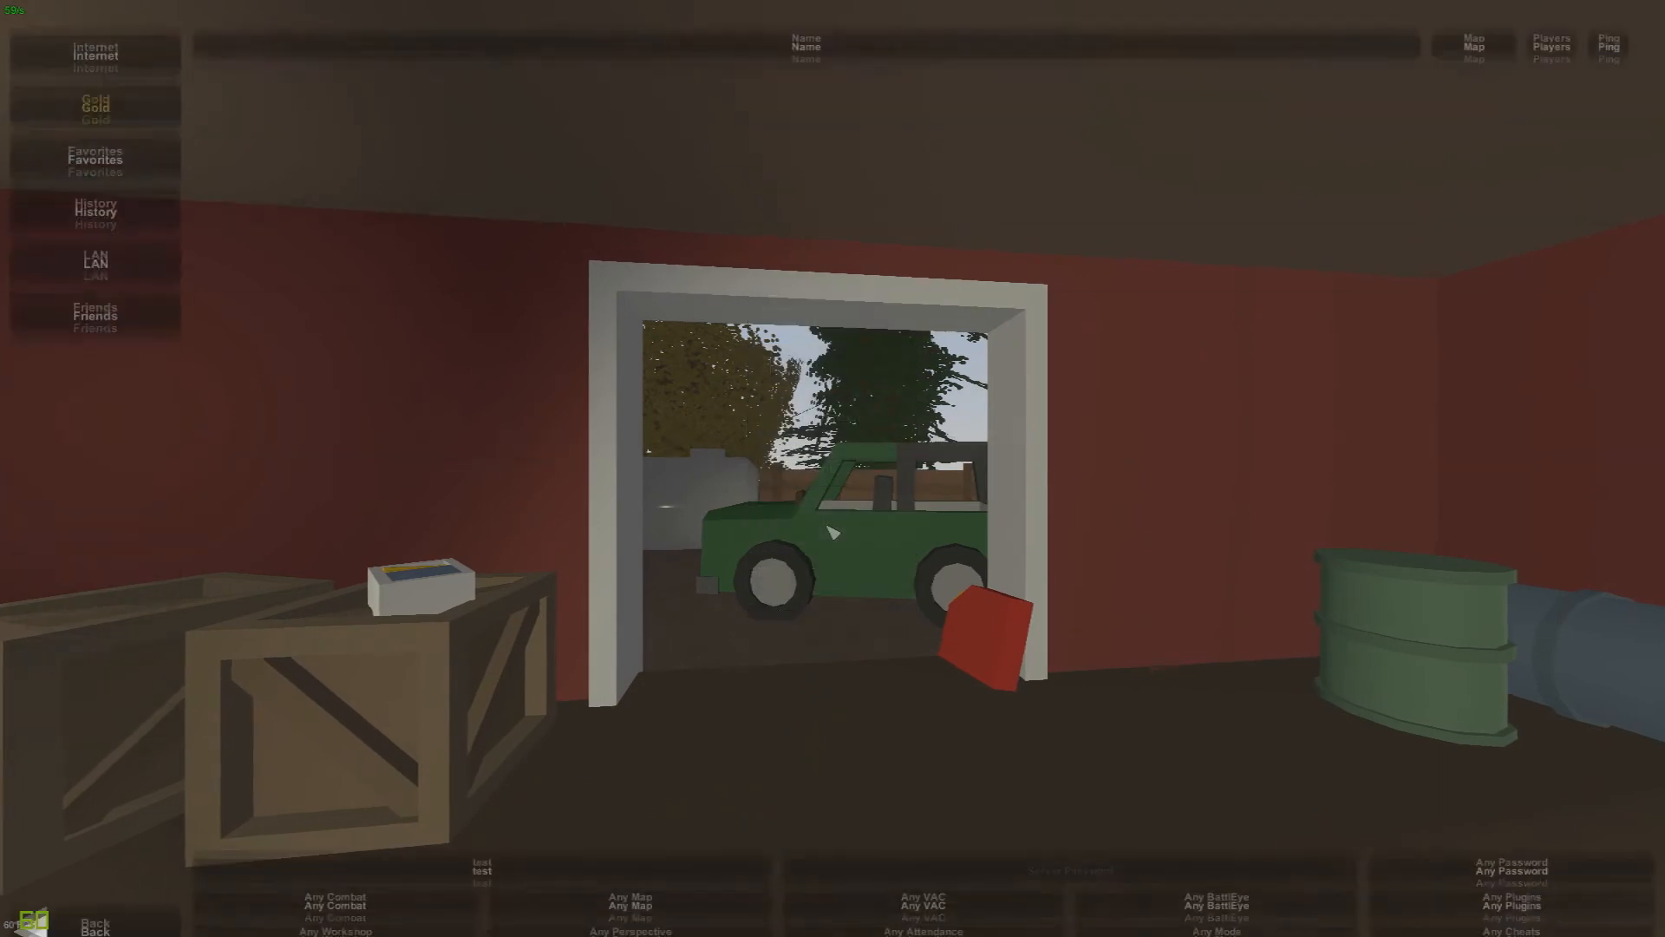
click(142, 252)
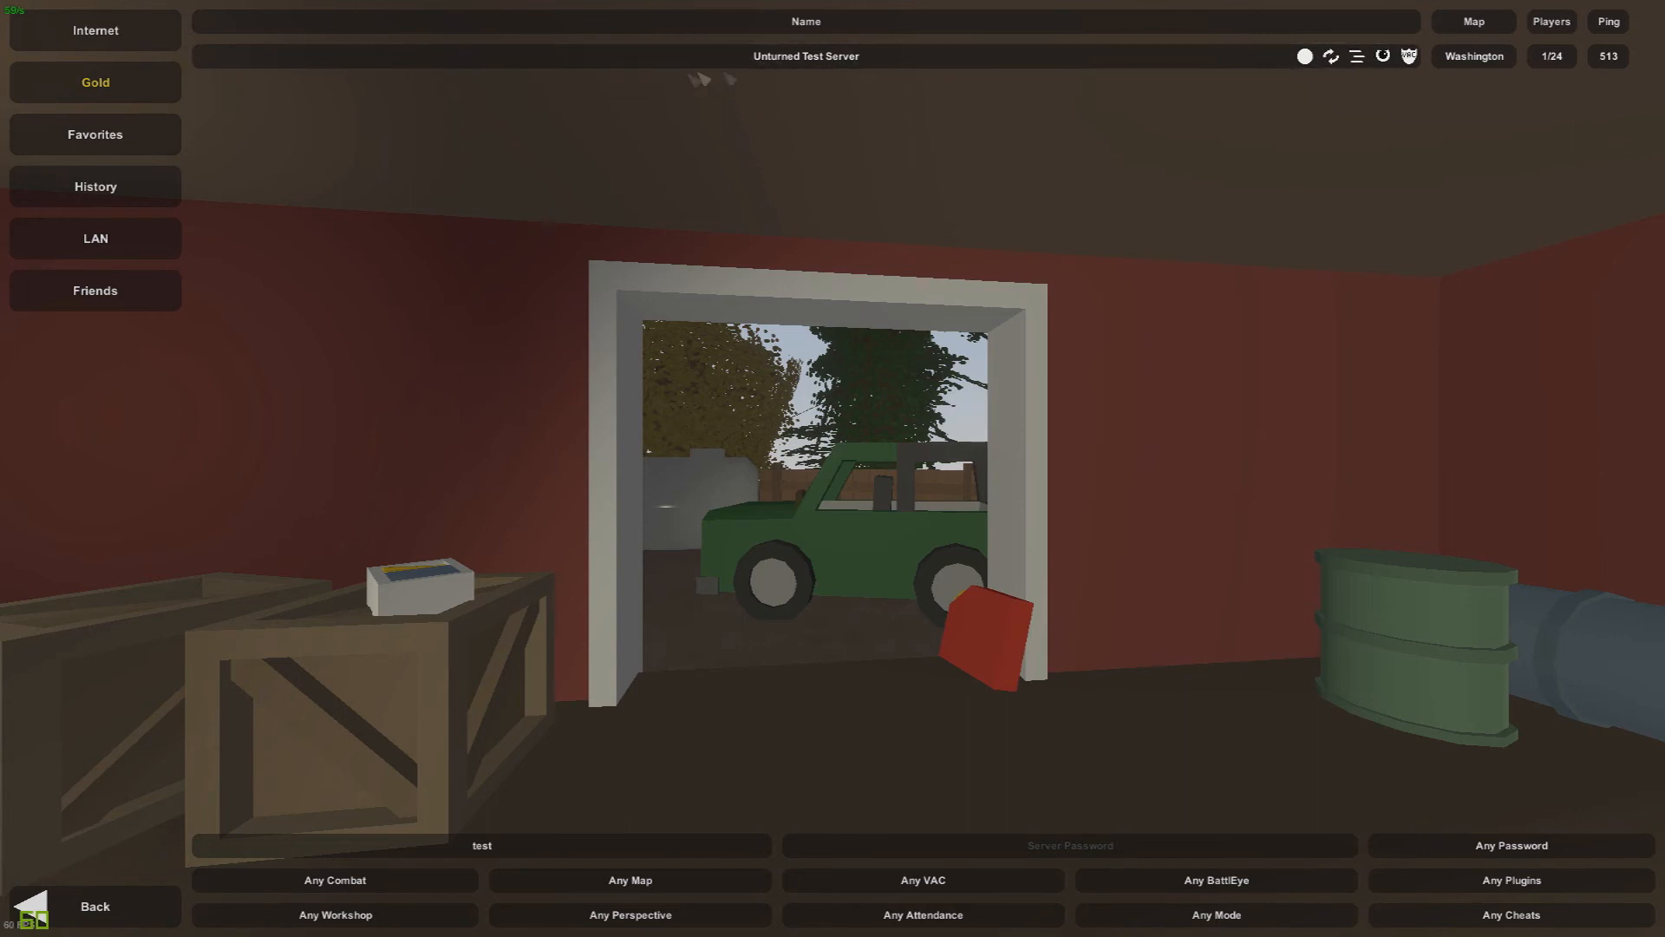
click(112, 101)
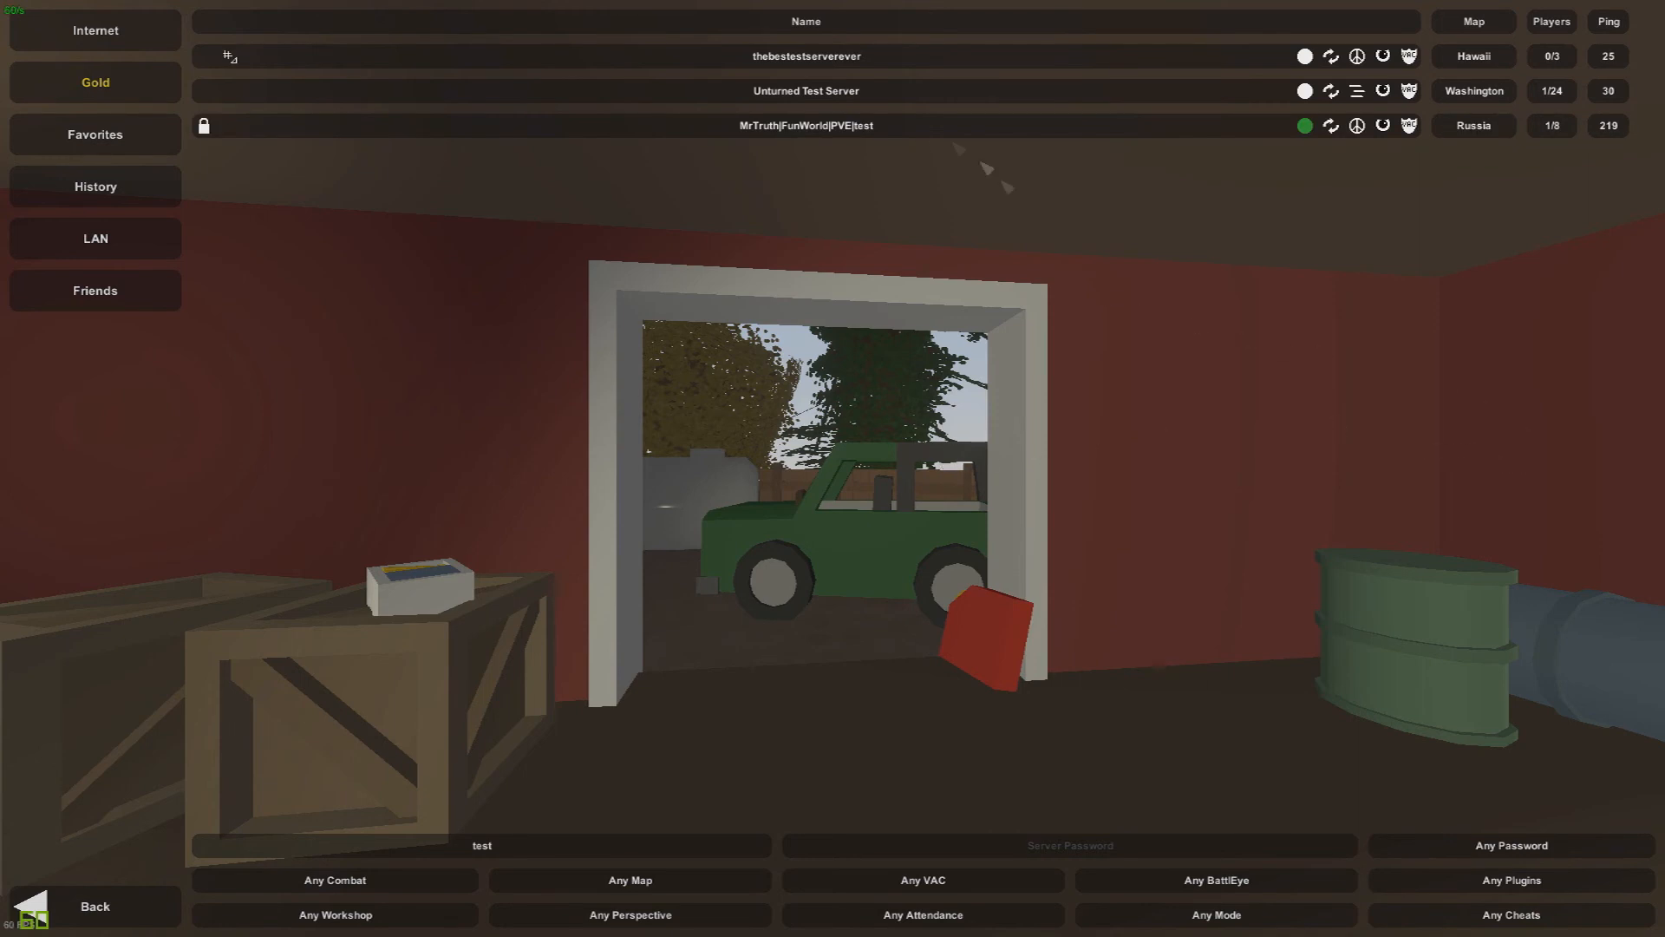
click(854, 94)
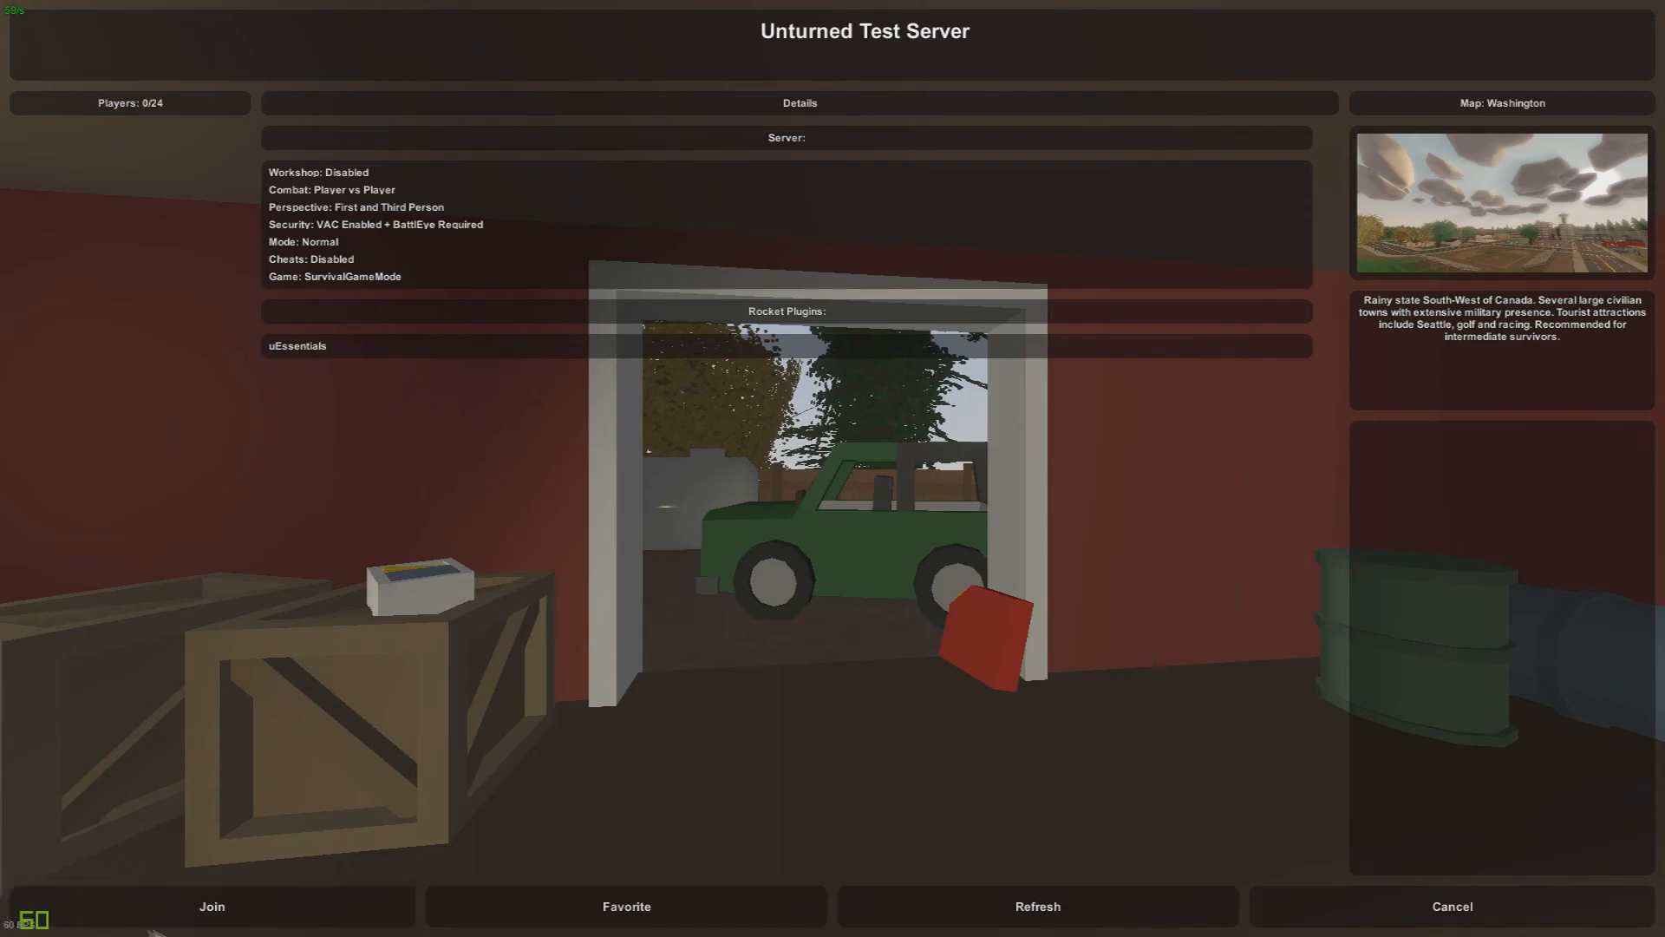
click(199, 906)
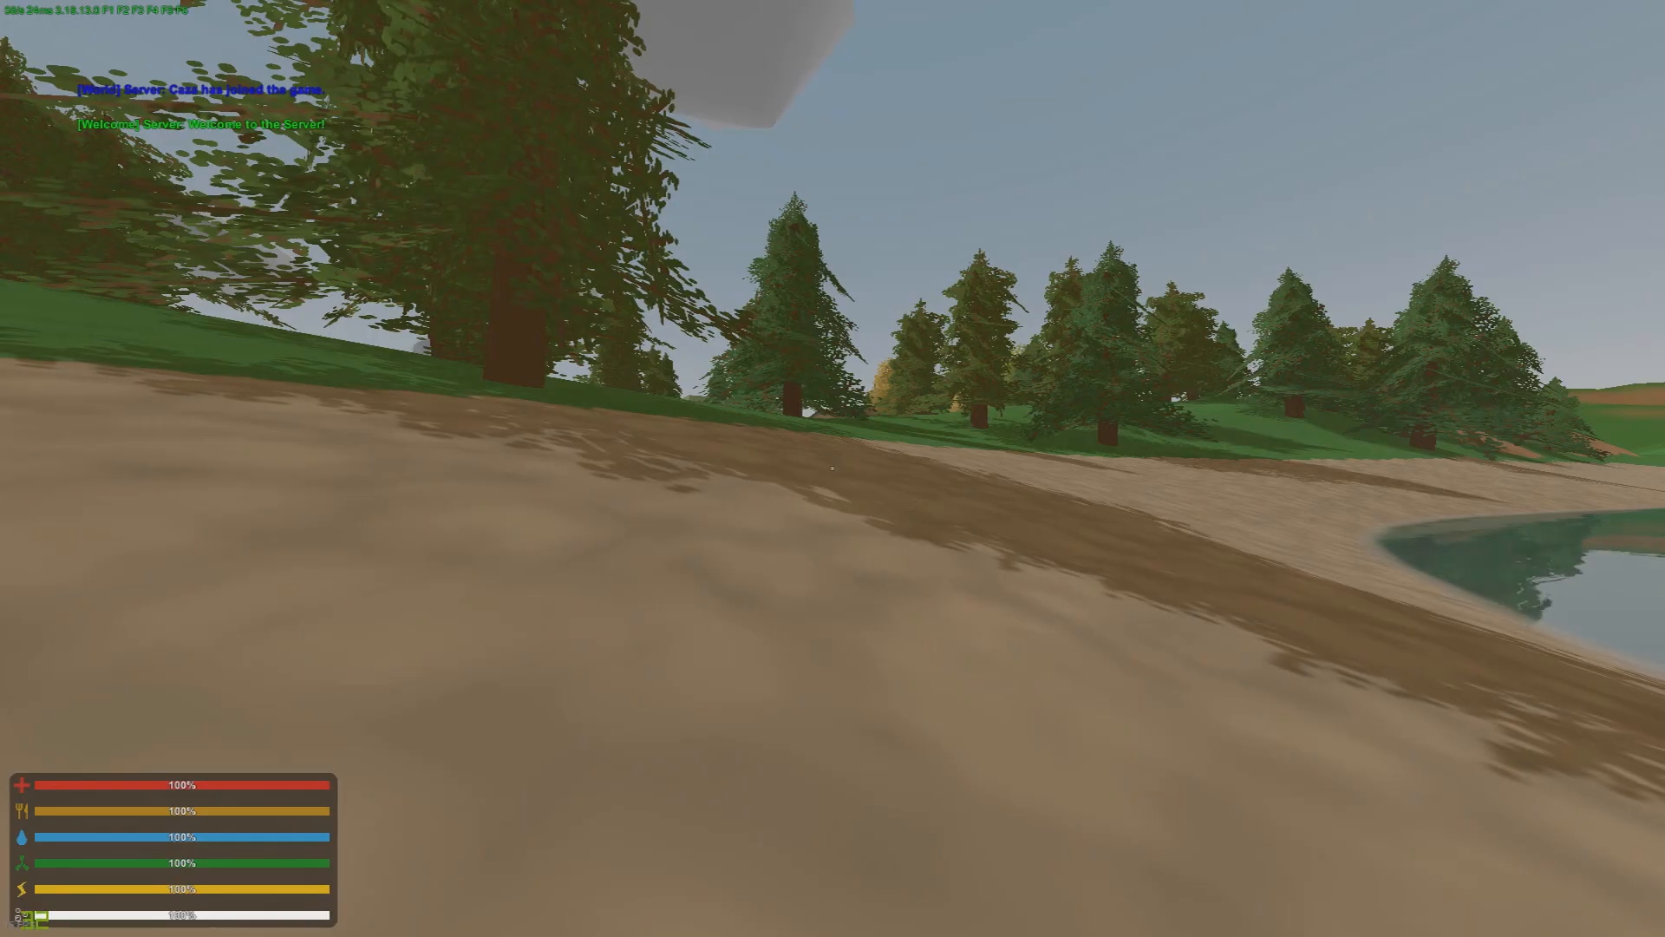
Step: Send the test message "dgfgf" in the world chat and run along the shore
key(shift+w)
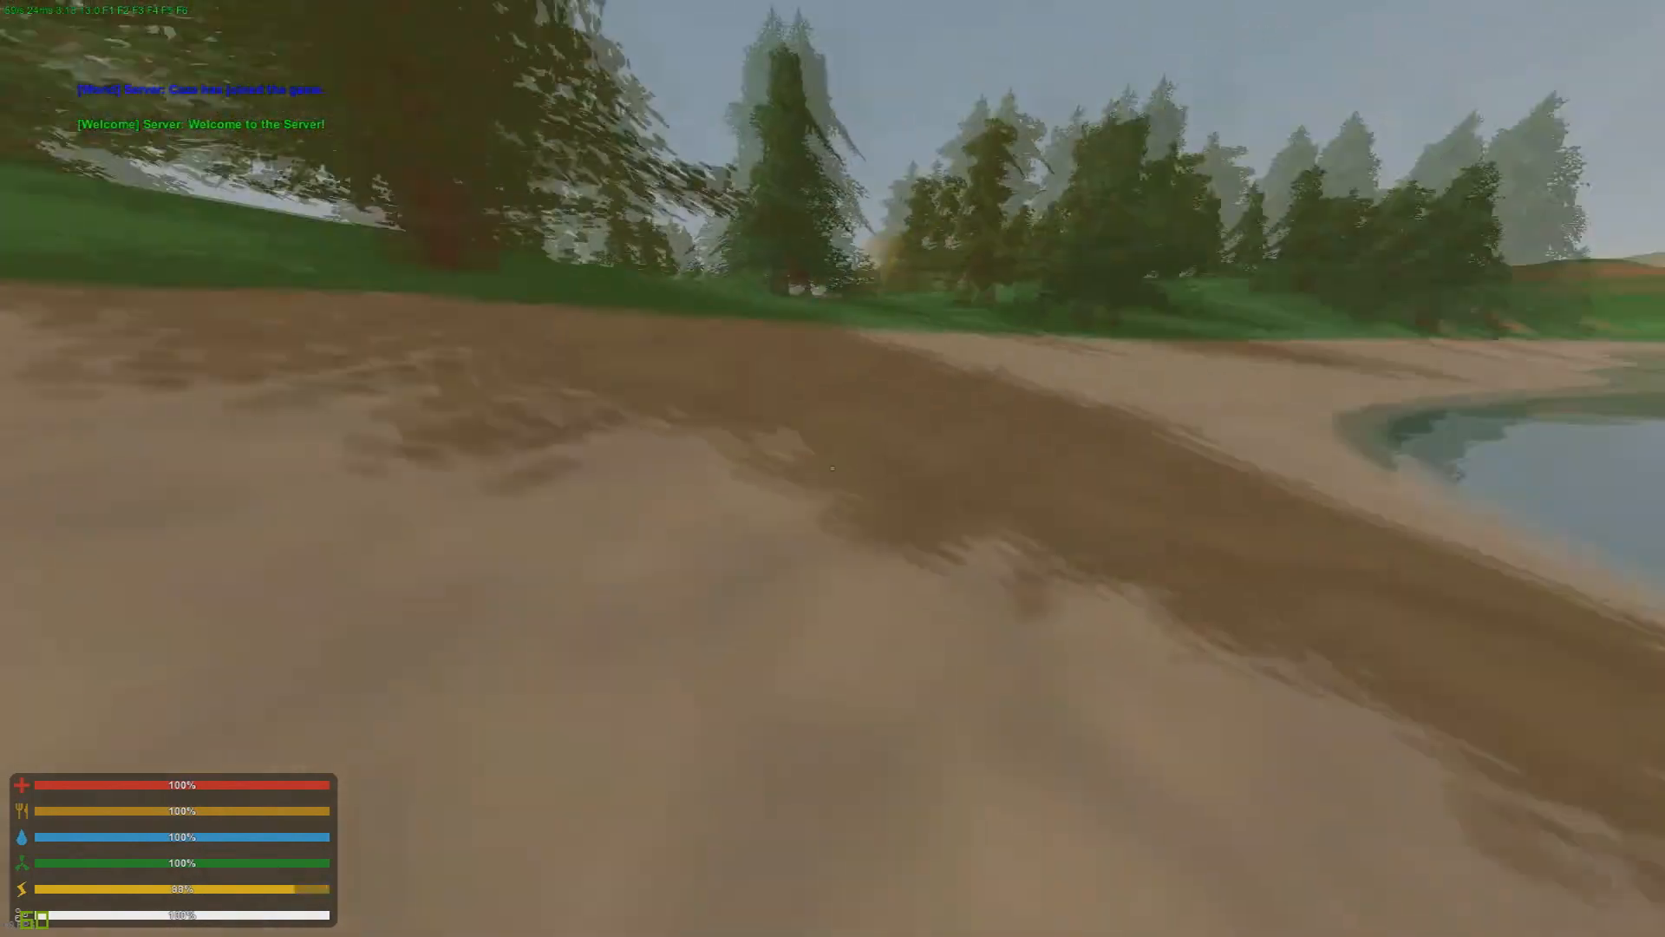
text(jdgfgf)
key(Return)
key(shift+w)
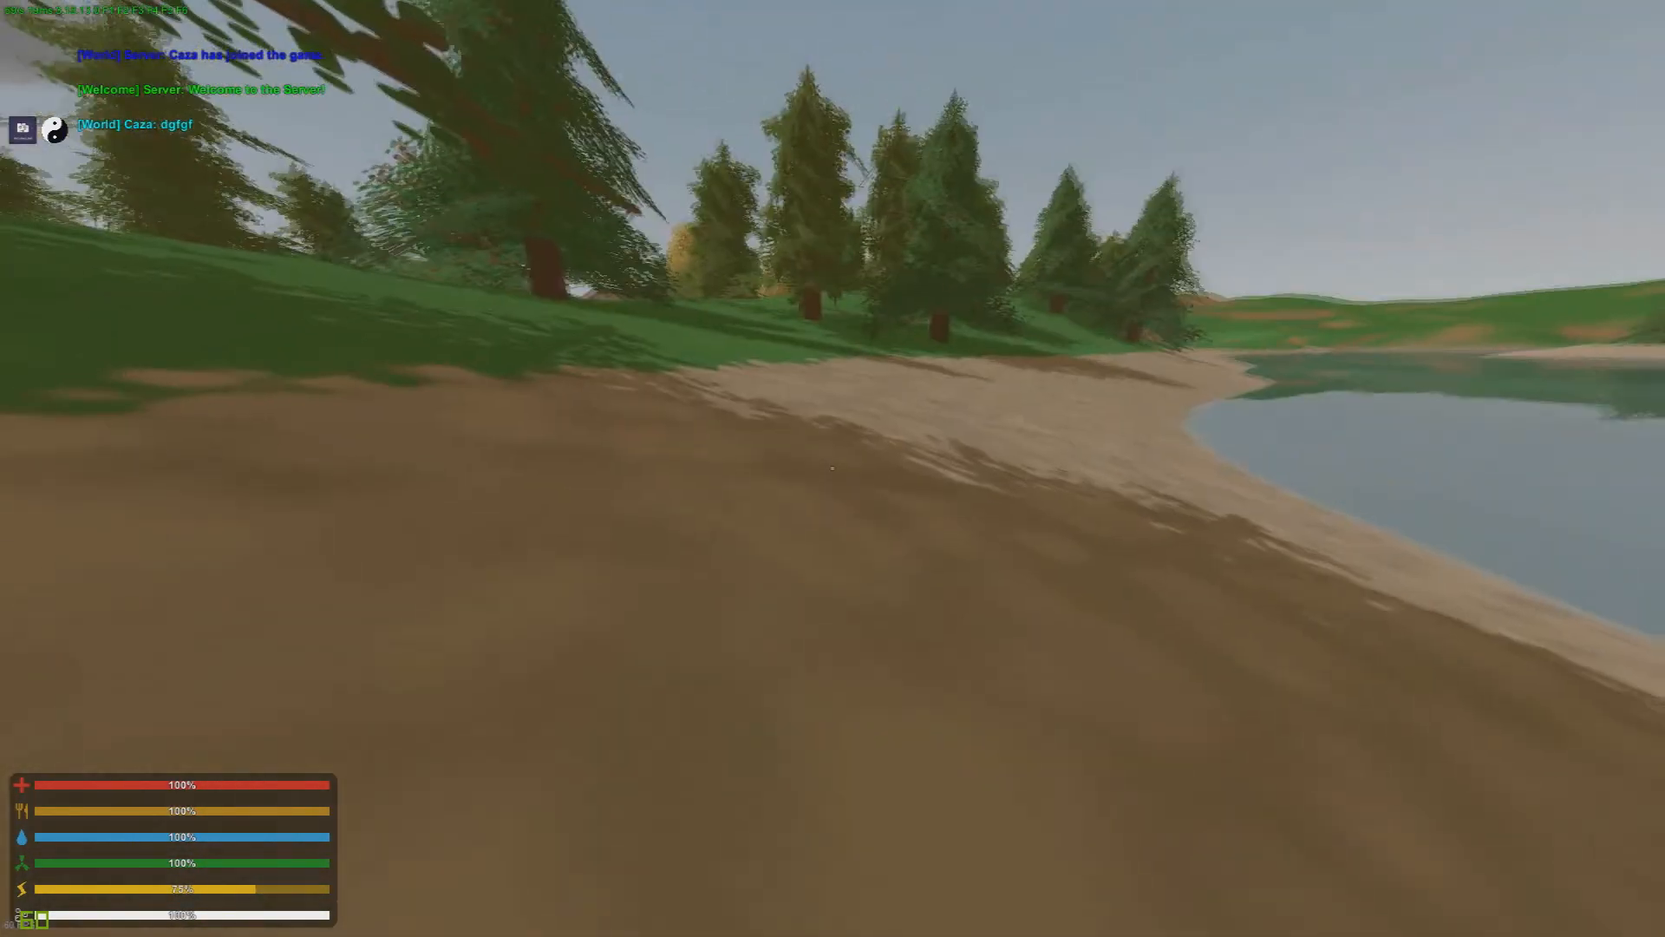
key(shift+w)
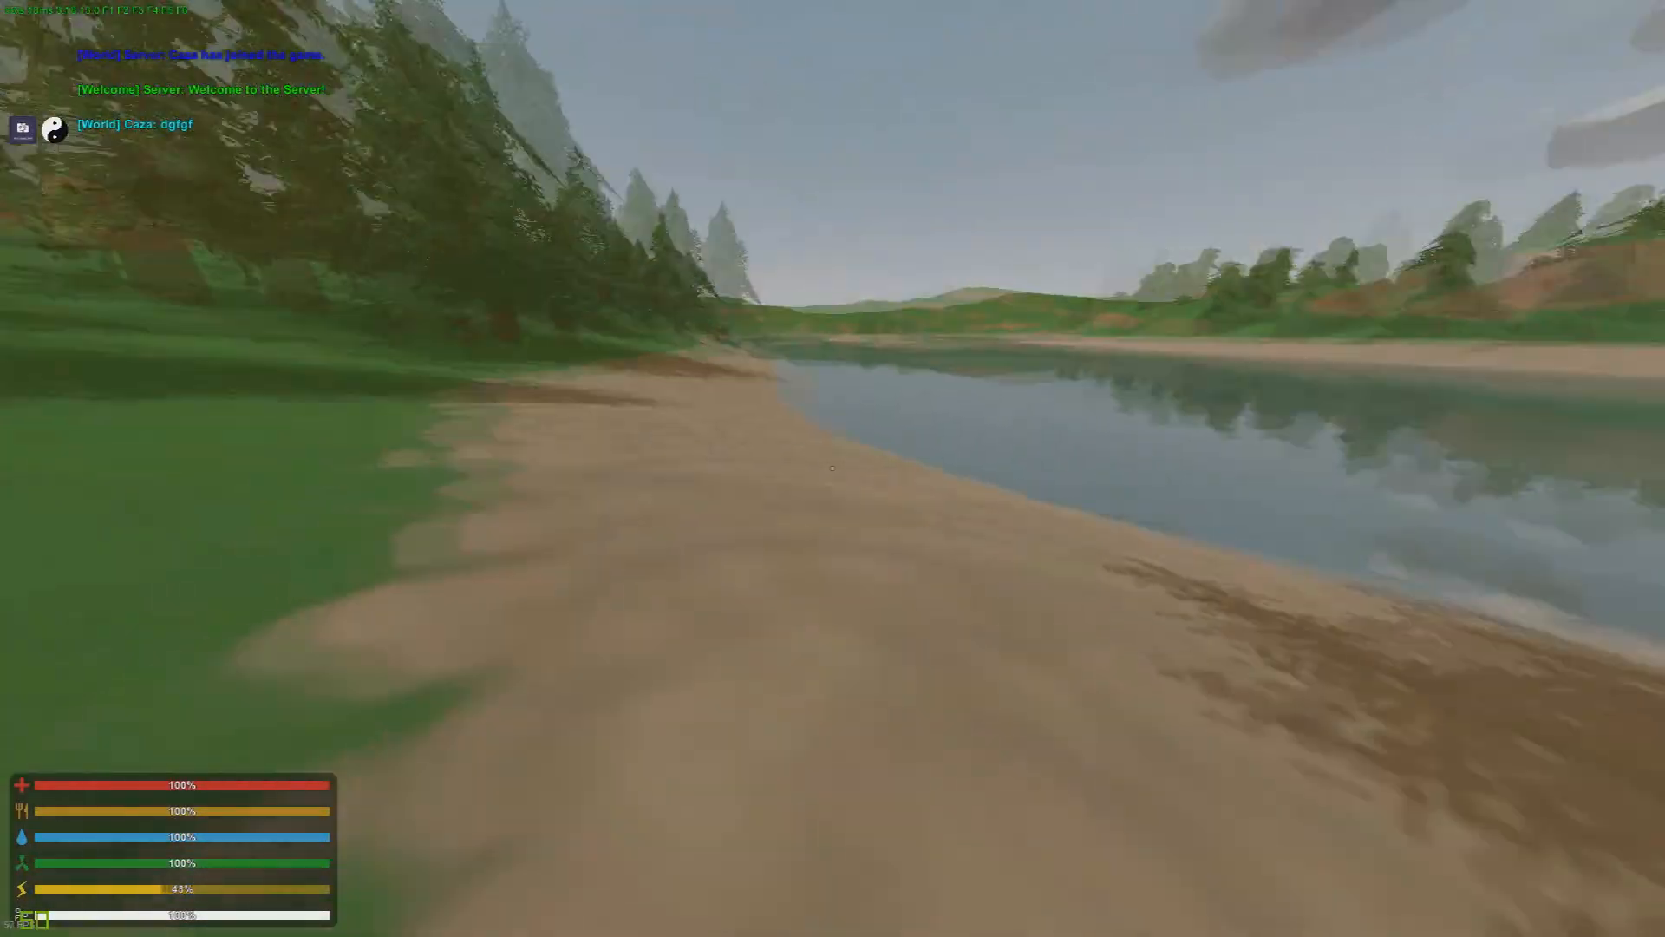
key(shift+w)
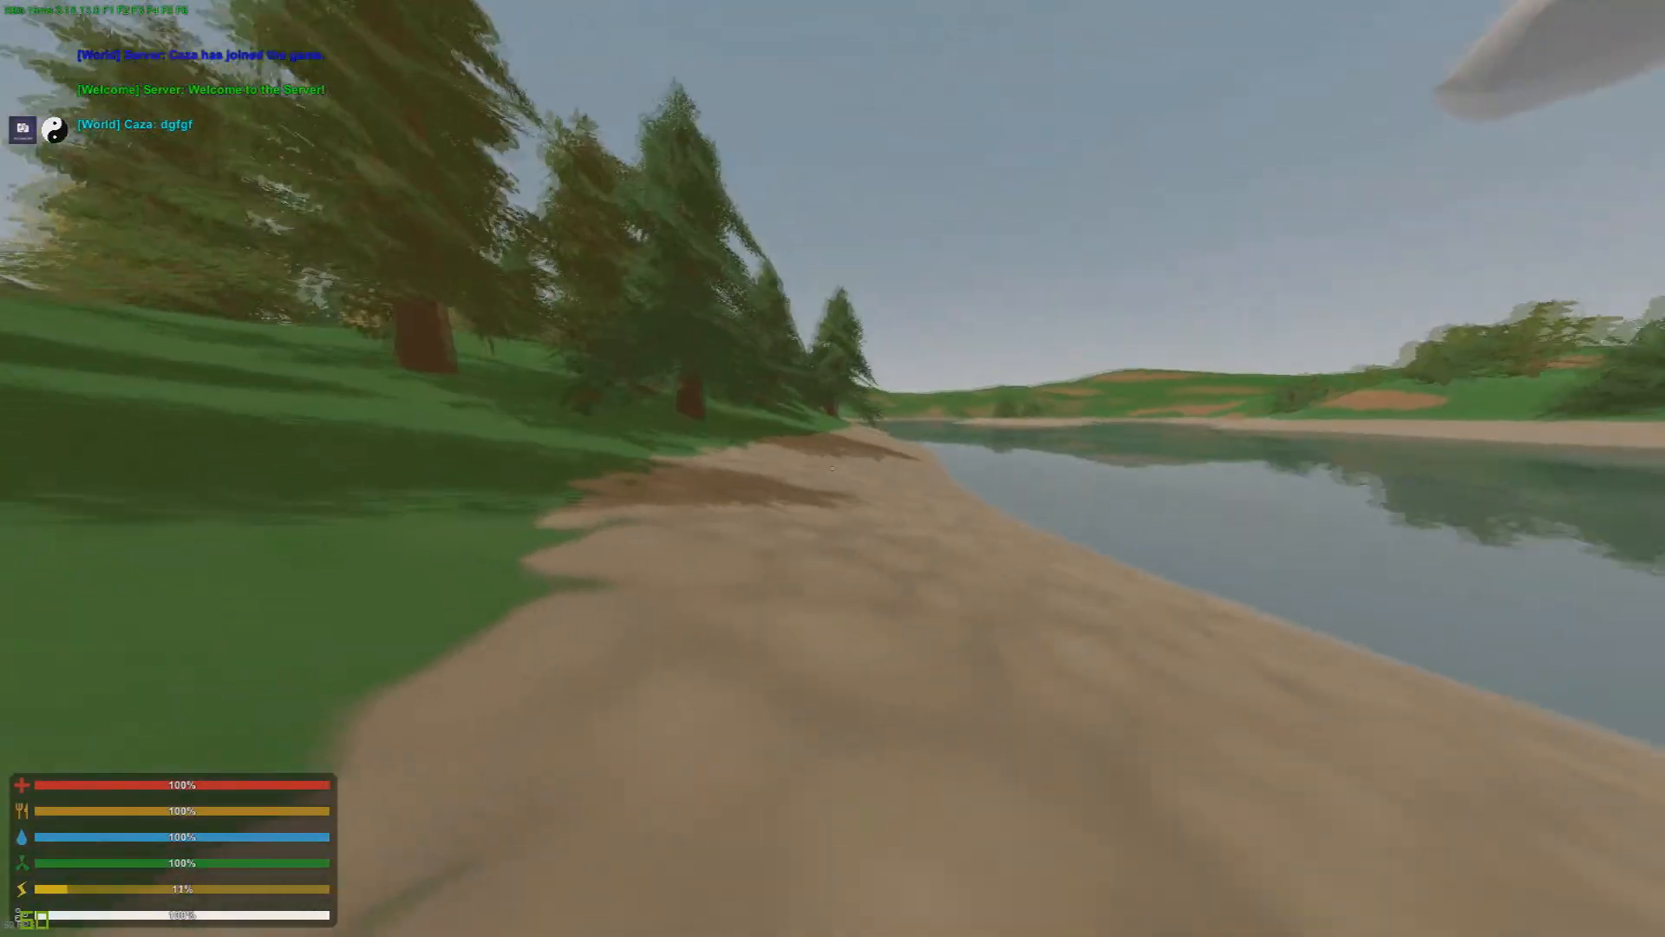
Step: Test the default group's chat commands, including /rocket
key(j)
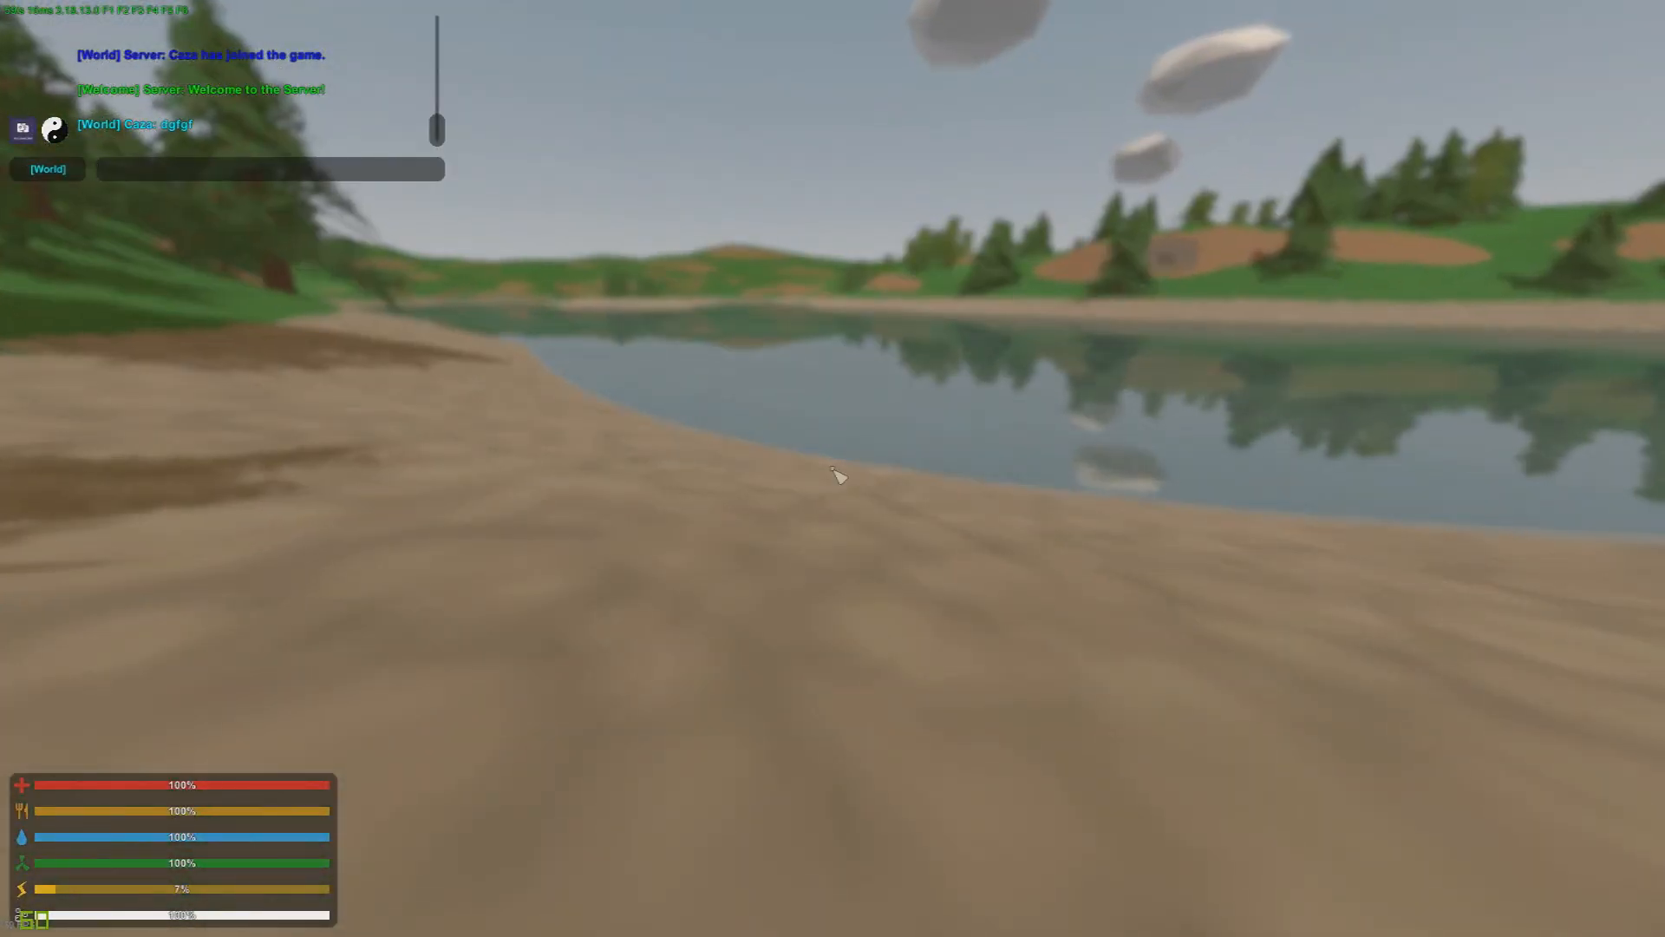
key(Return)
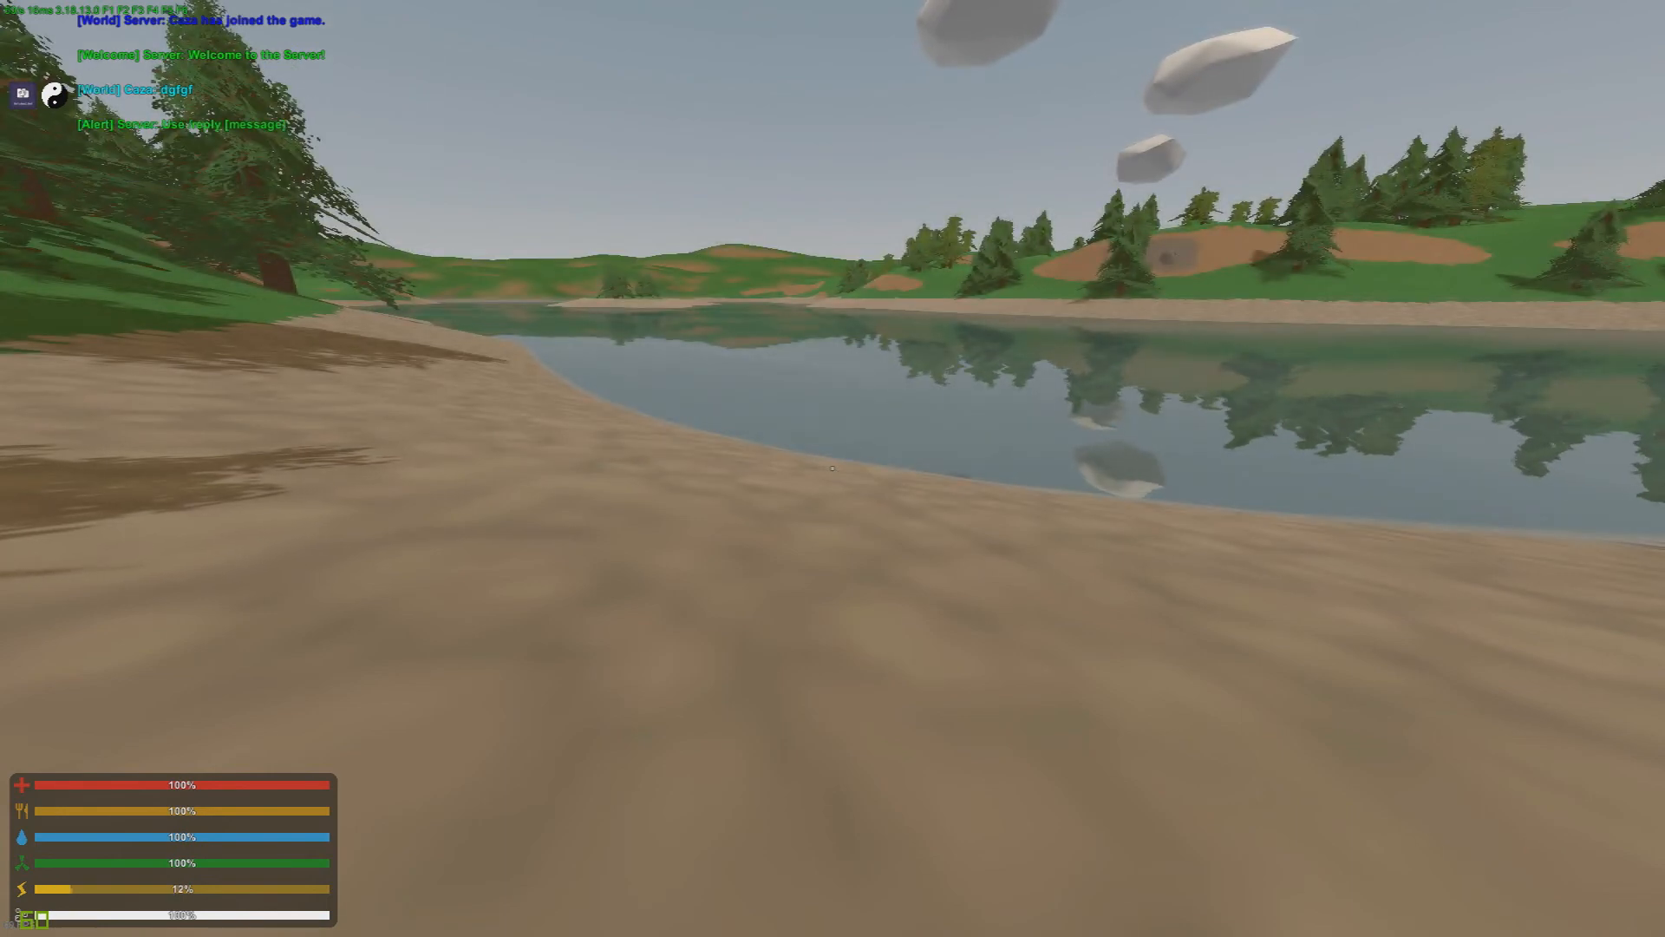
key(shift+w)
key(shift+w)
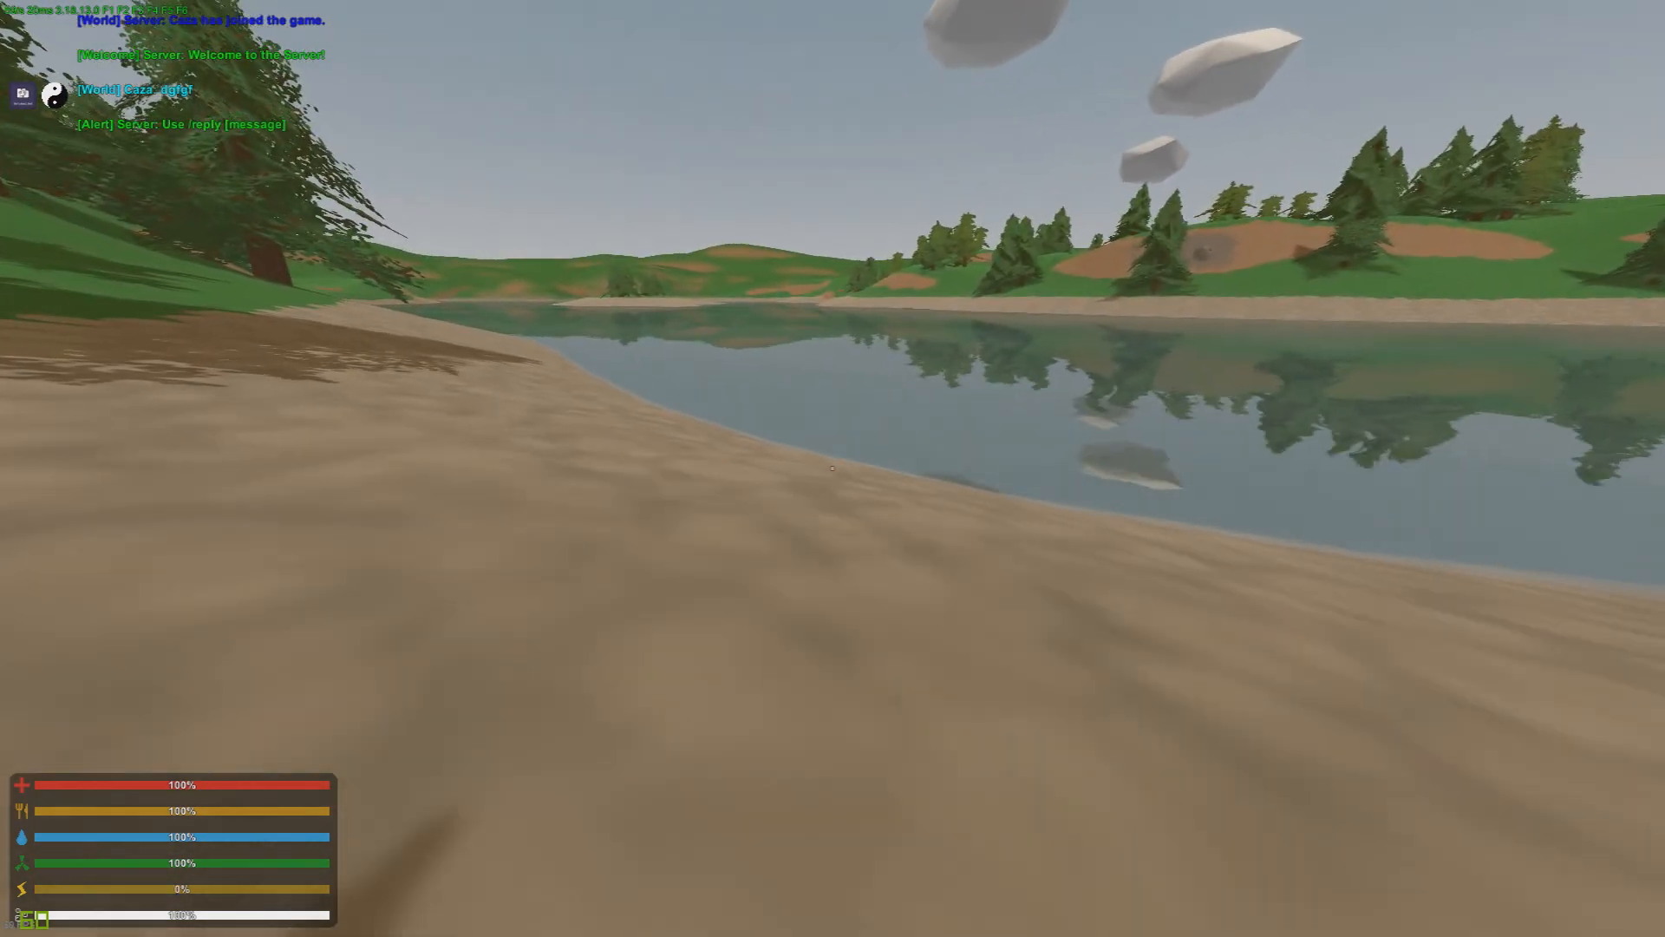
text(j/rocket)
key(Return)
key(w)
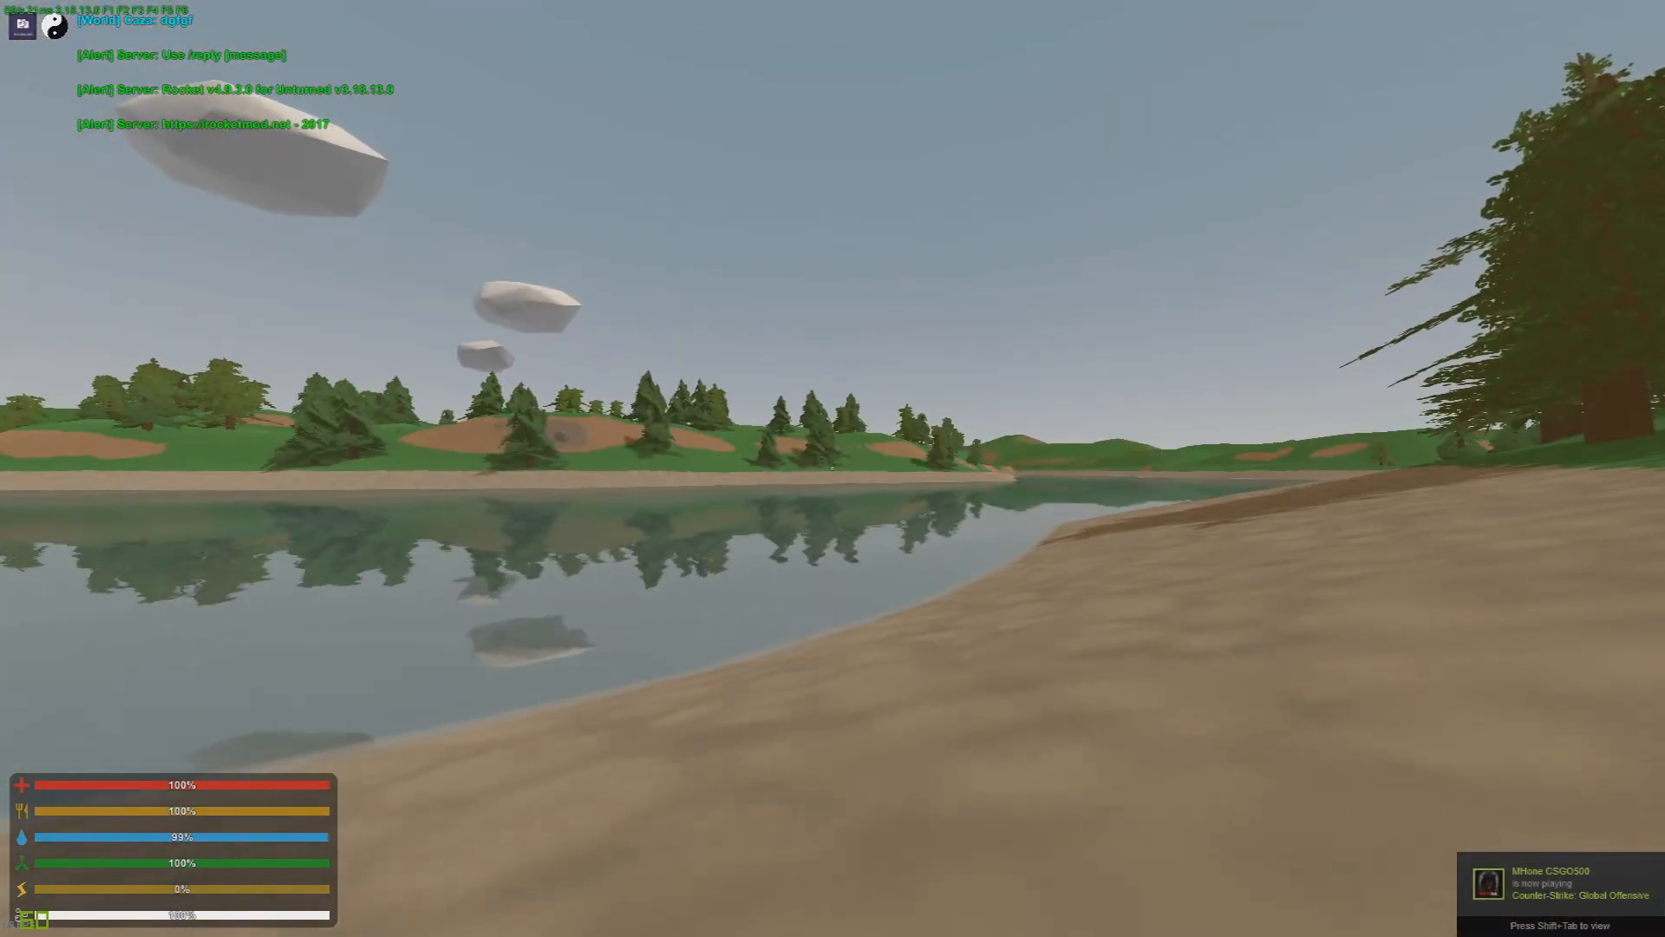
Step: Test the default group's teleport request permission by running /tpa in the chat
key(j)
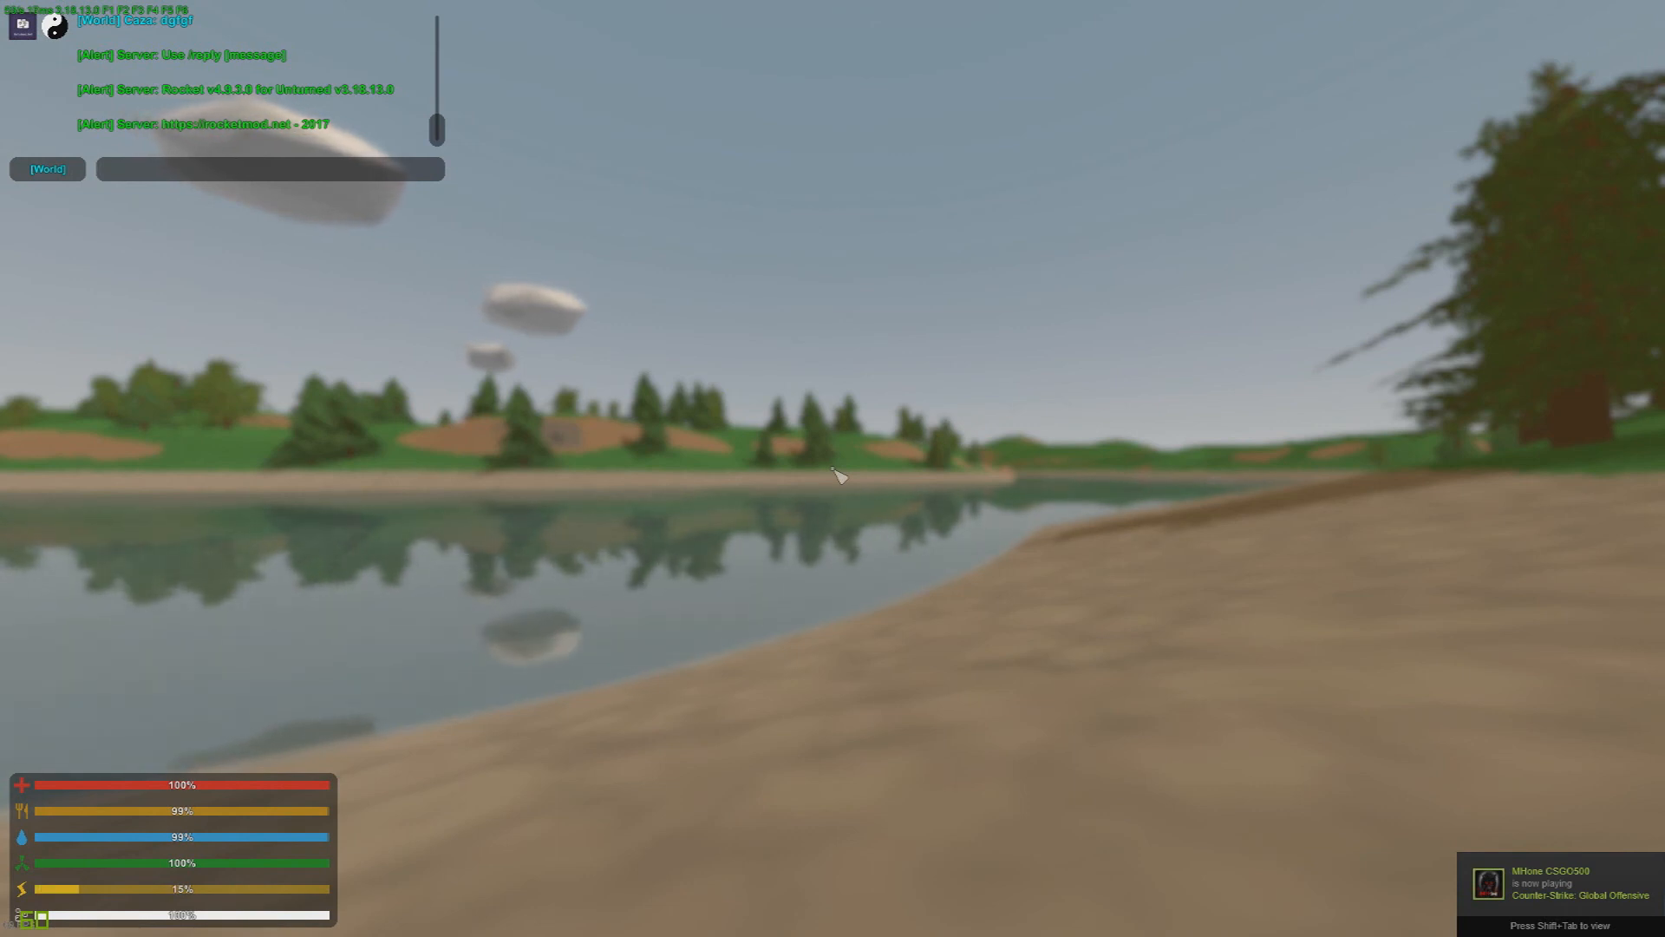
text(/)
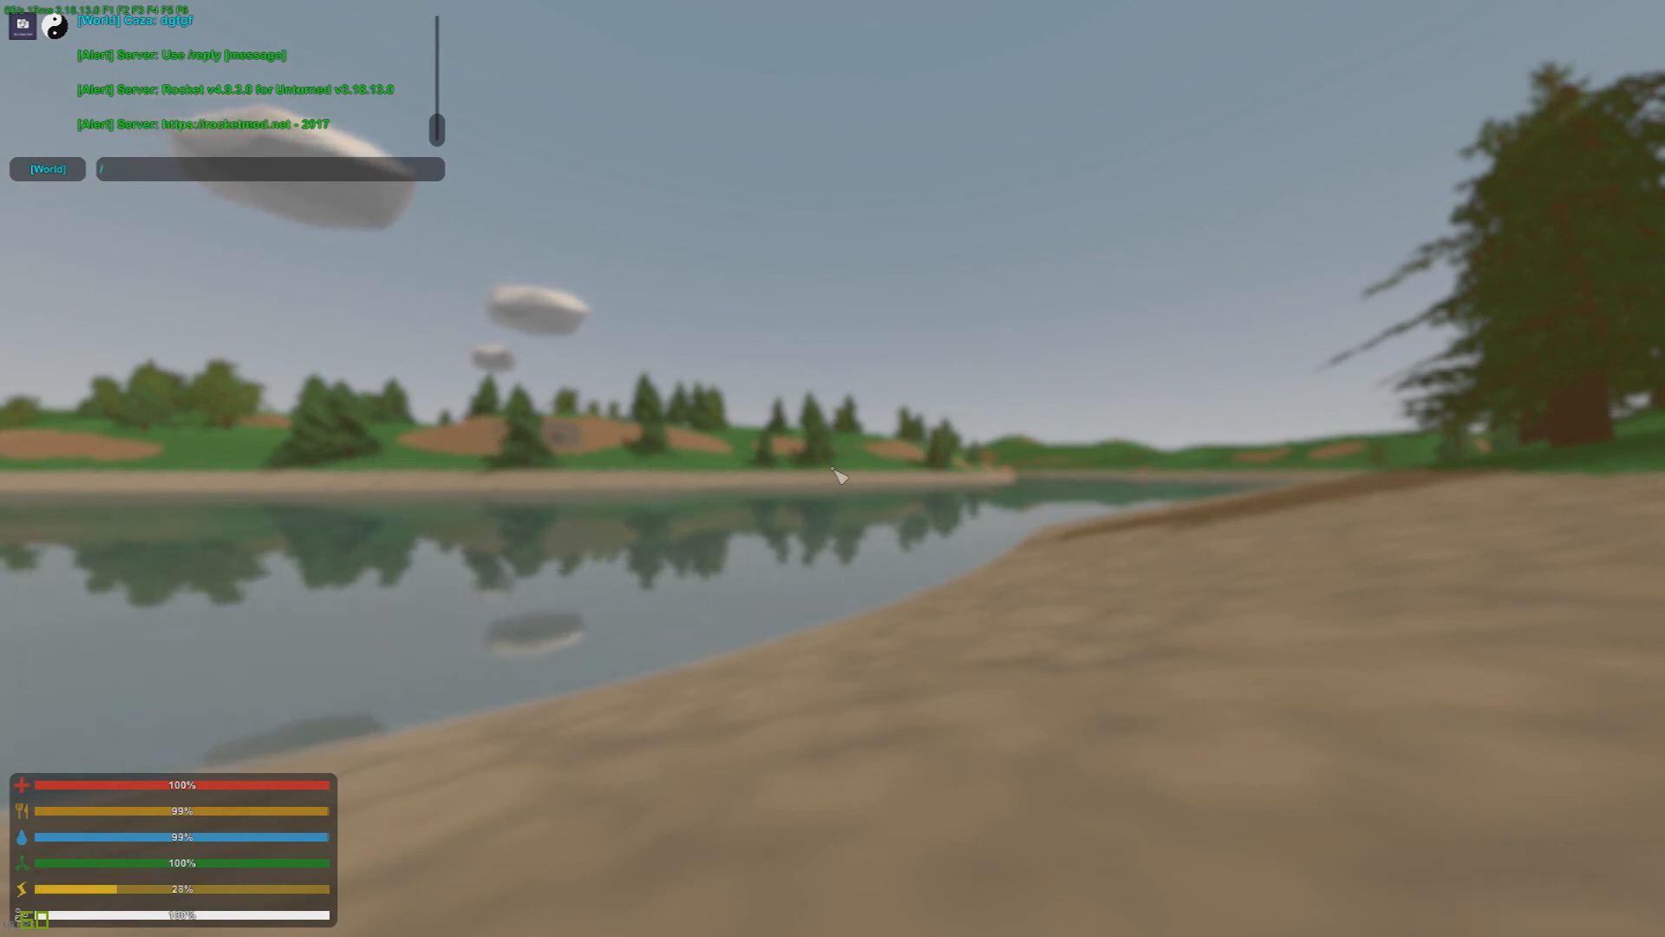
text(tpa)
key(Return)
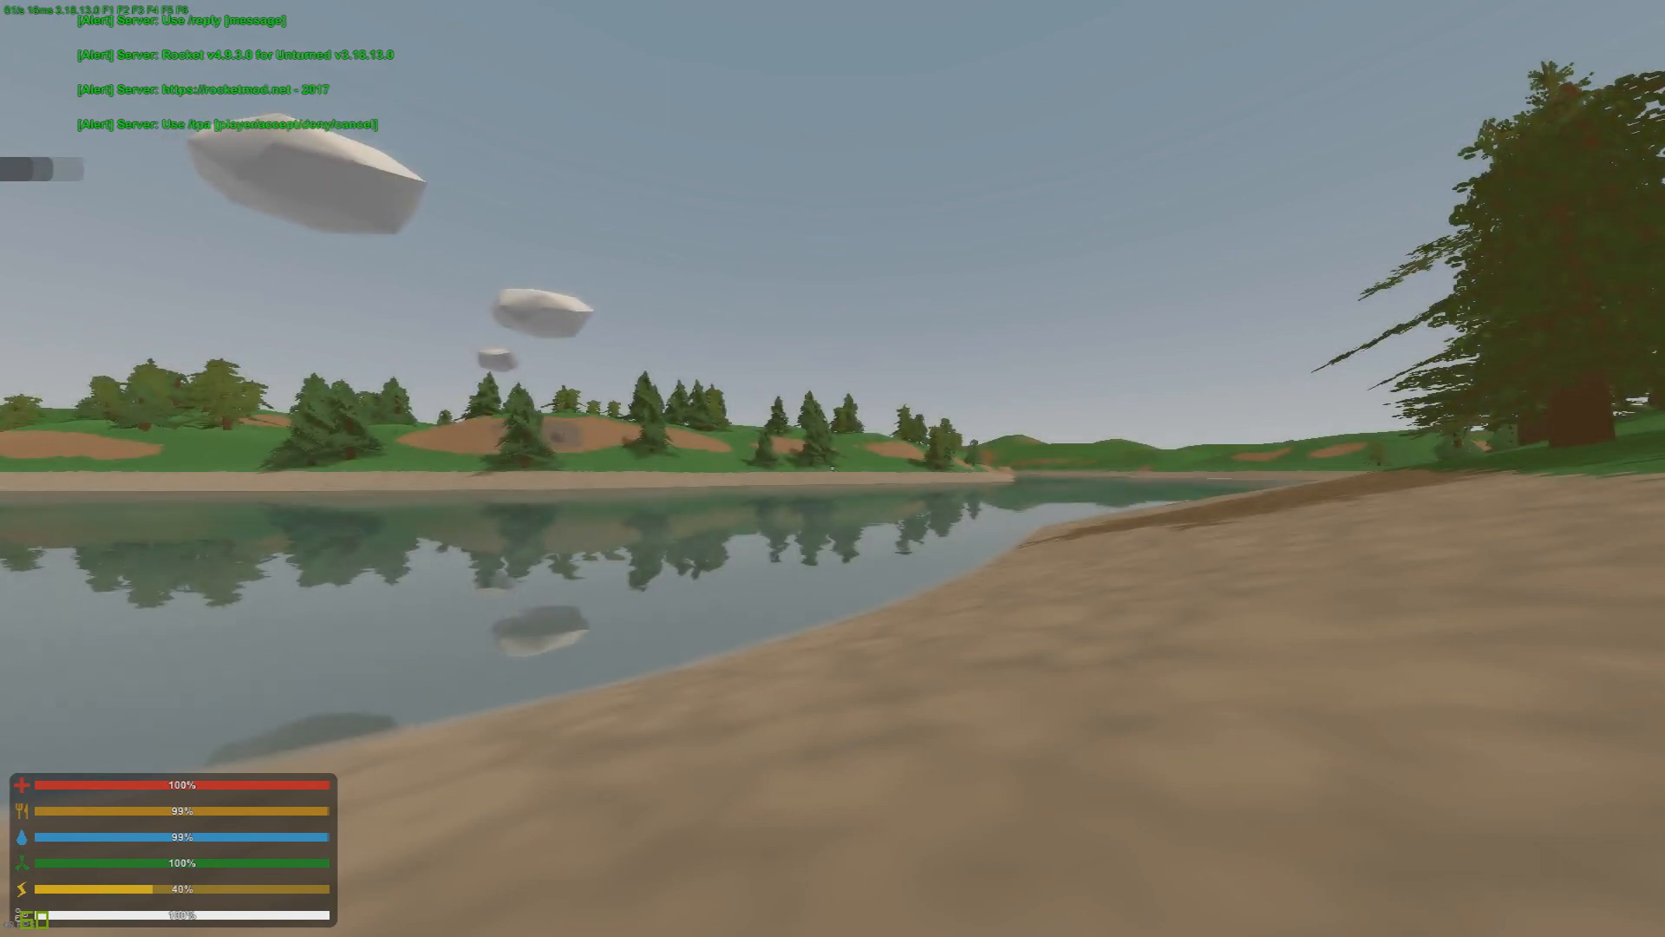
key(shift+w)
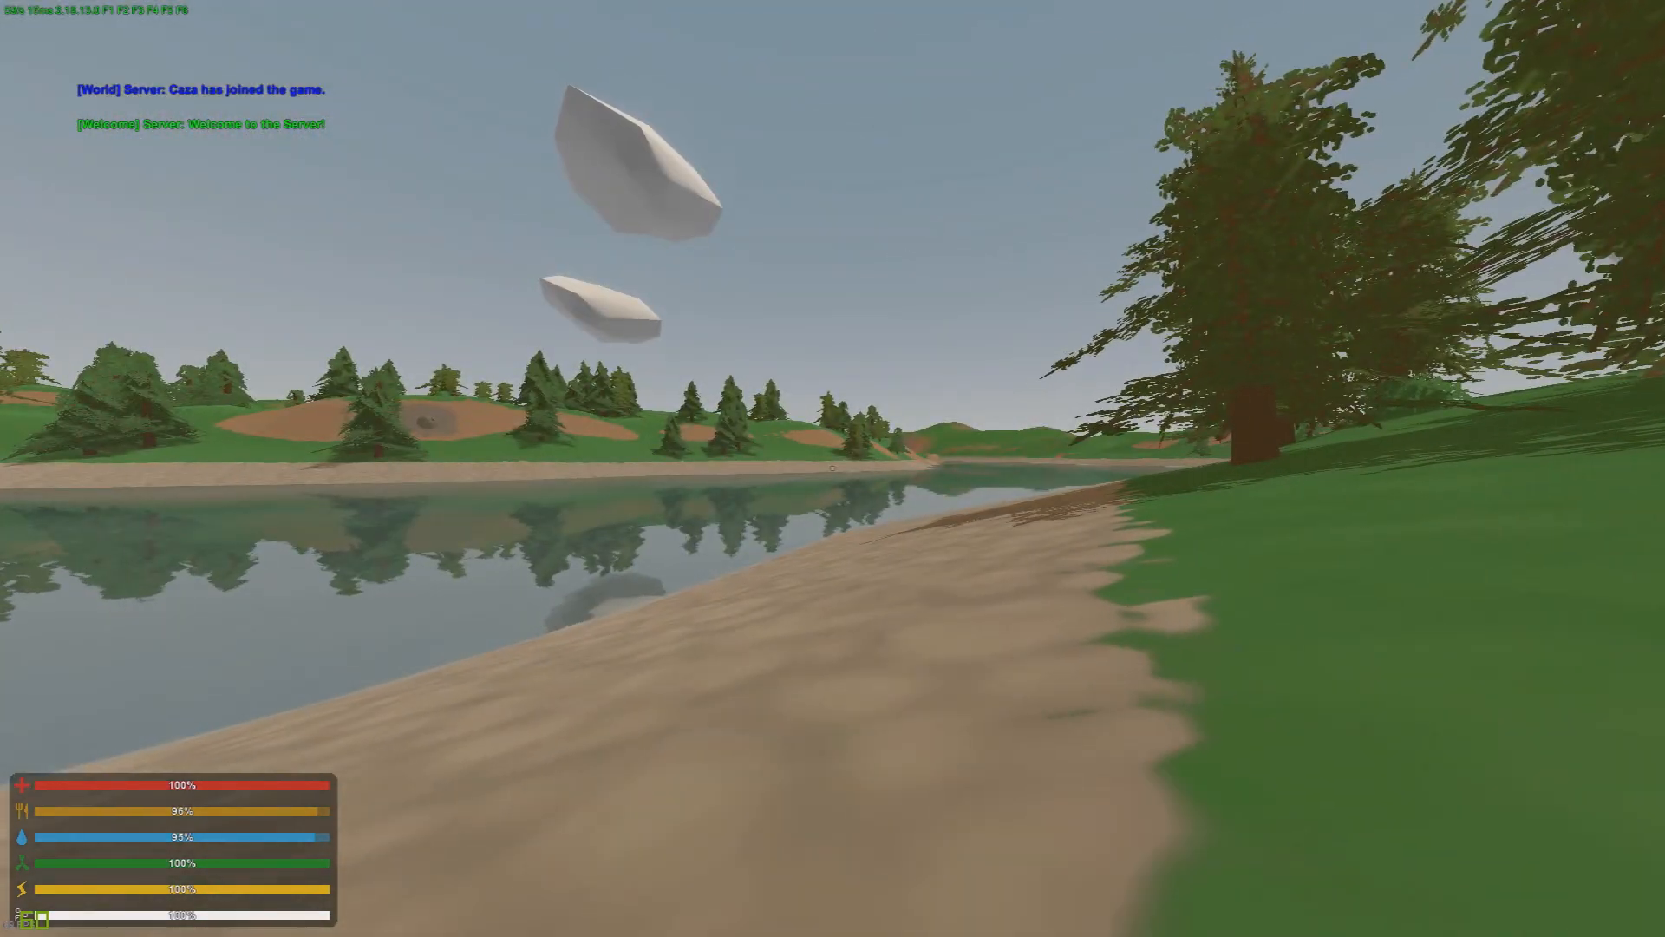
Step: Add the own player account to the VIP group with the /p add chat command
key(j)
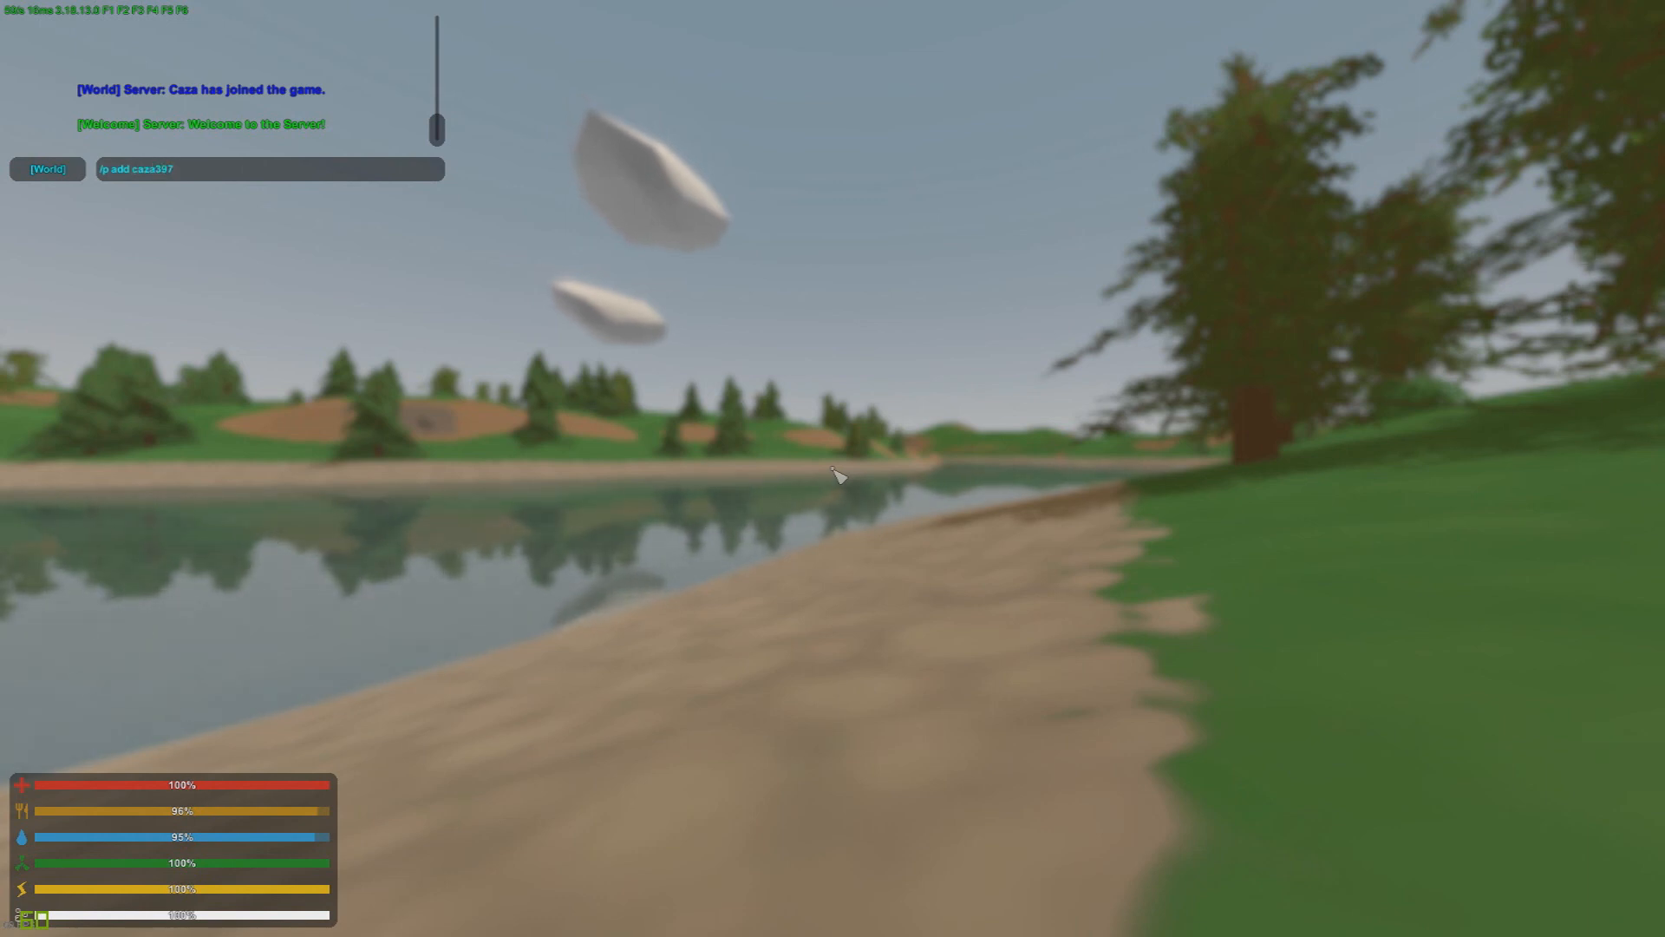
text(/p add caza397)
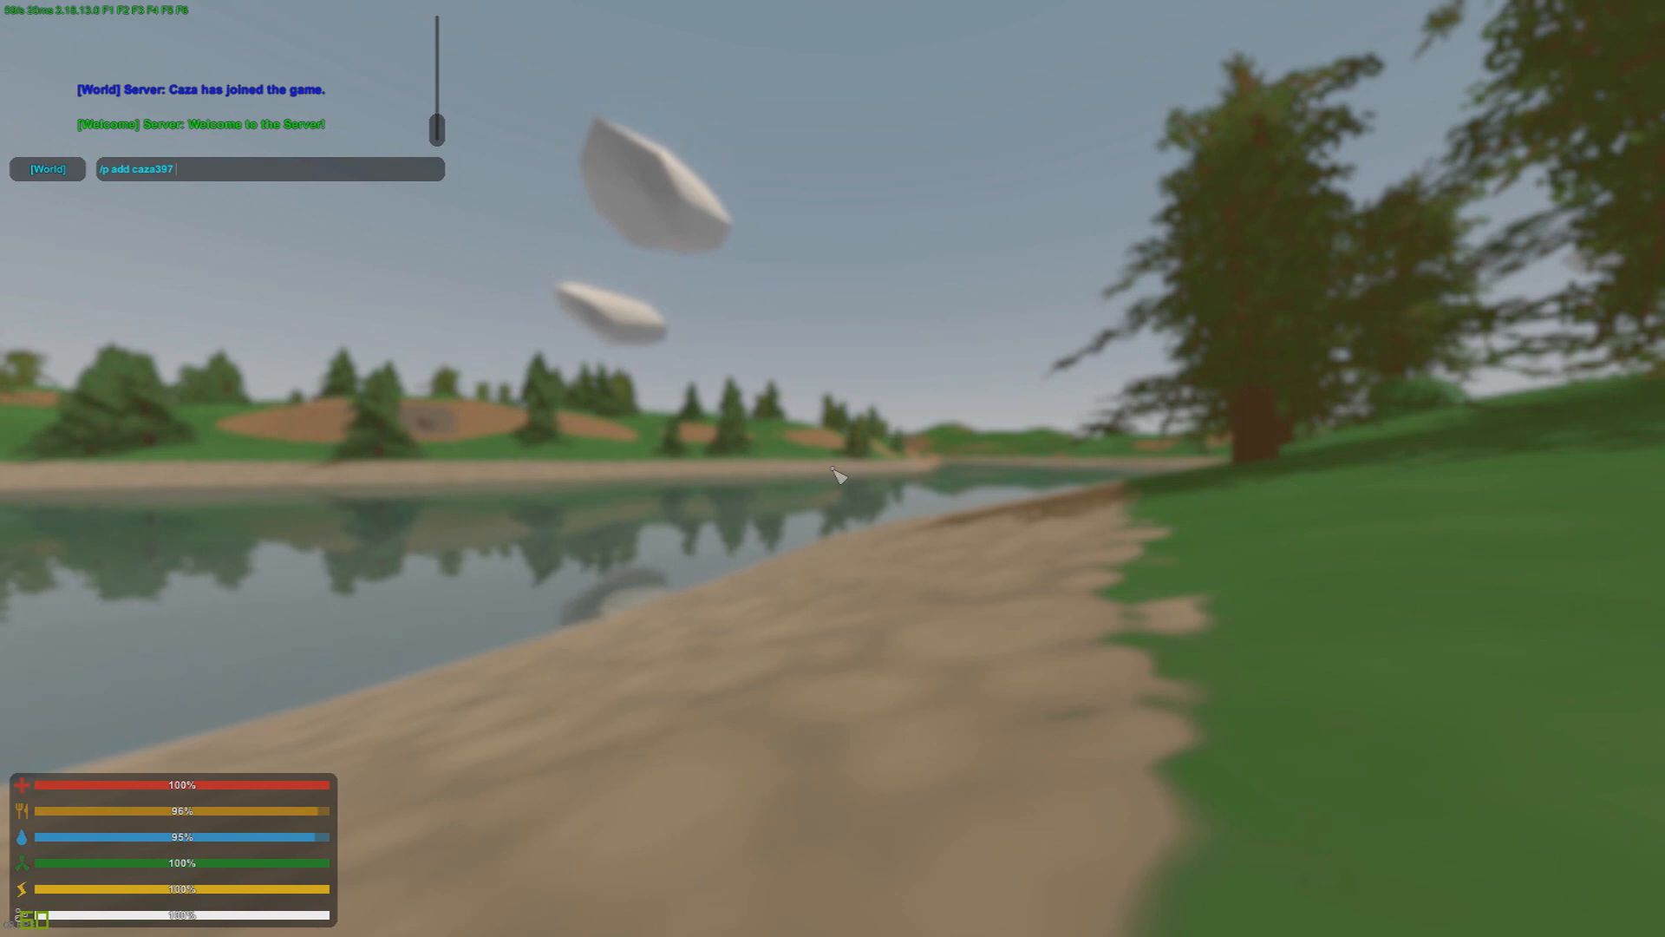
text( VIP)
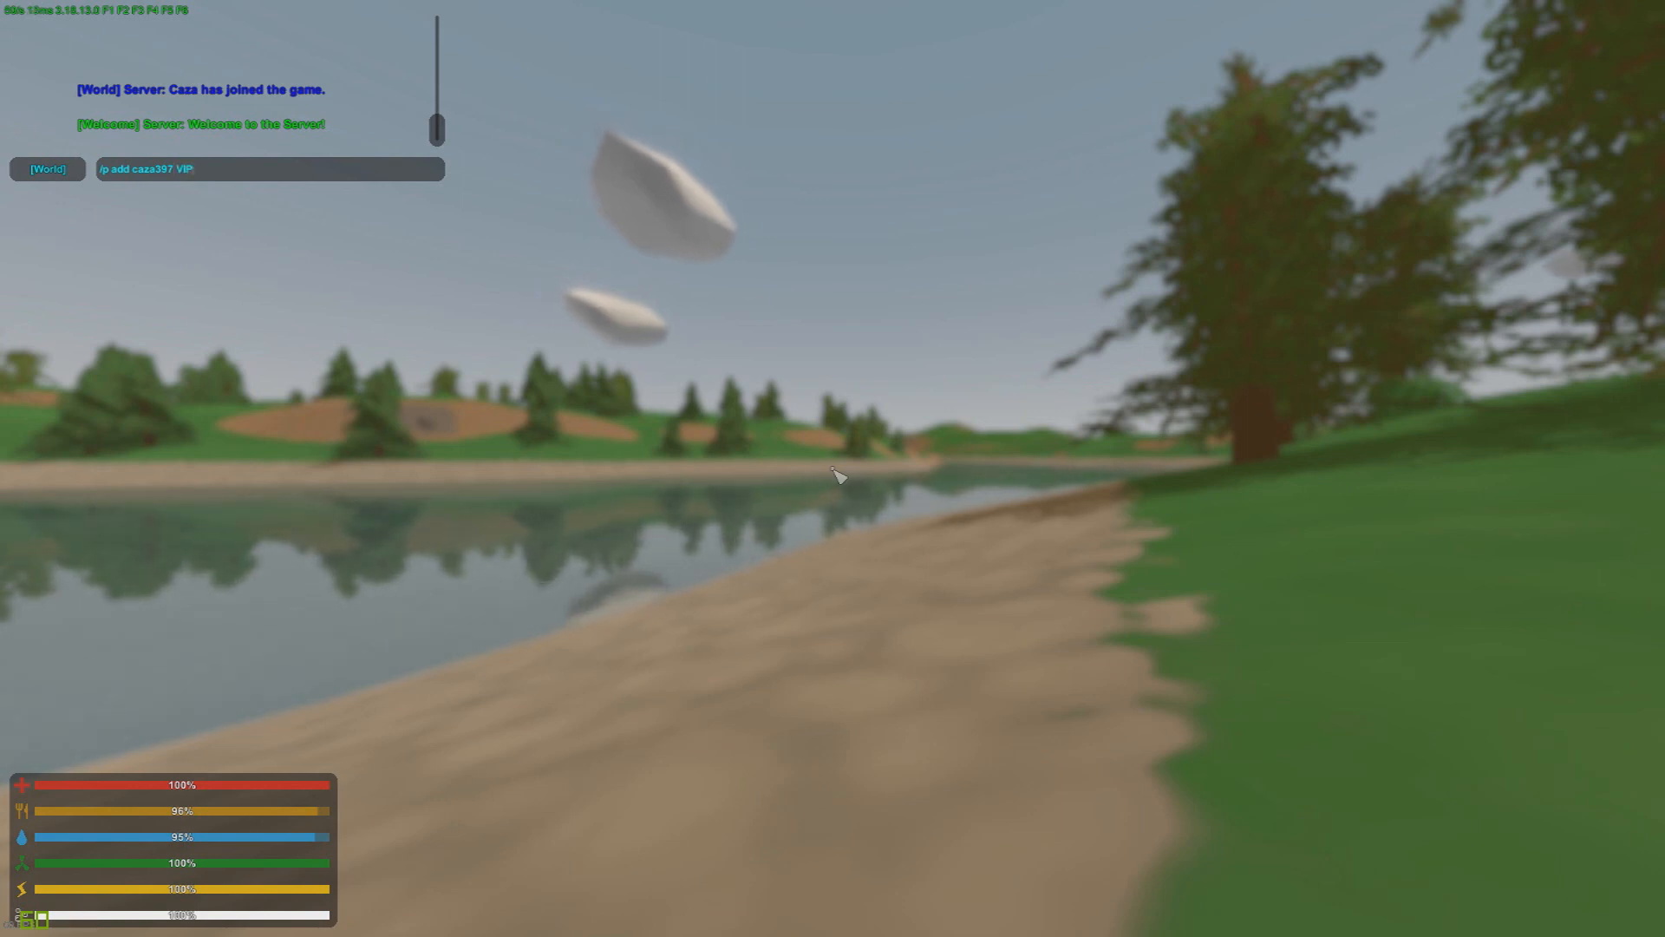
key(Return)
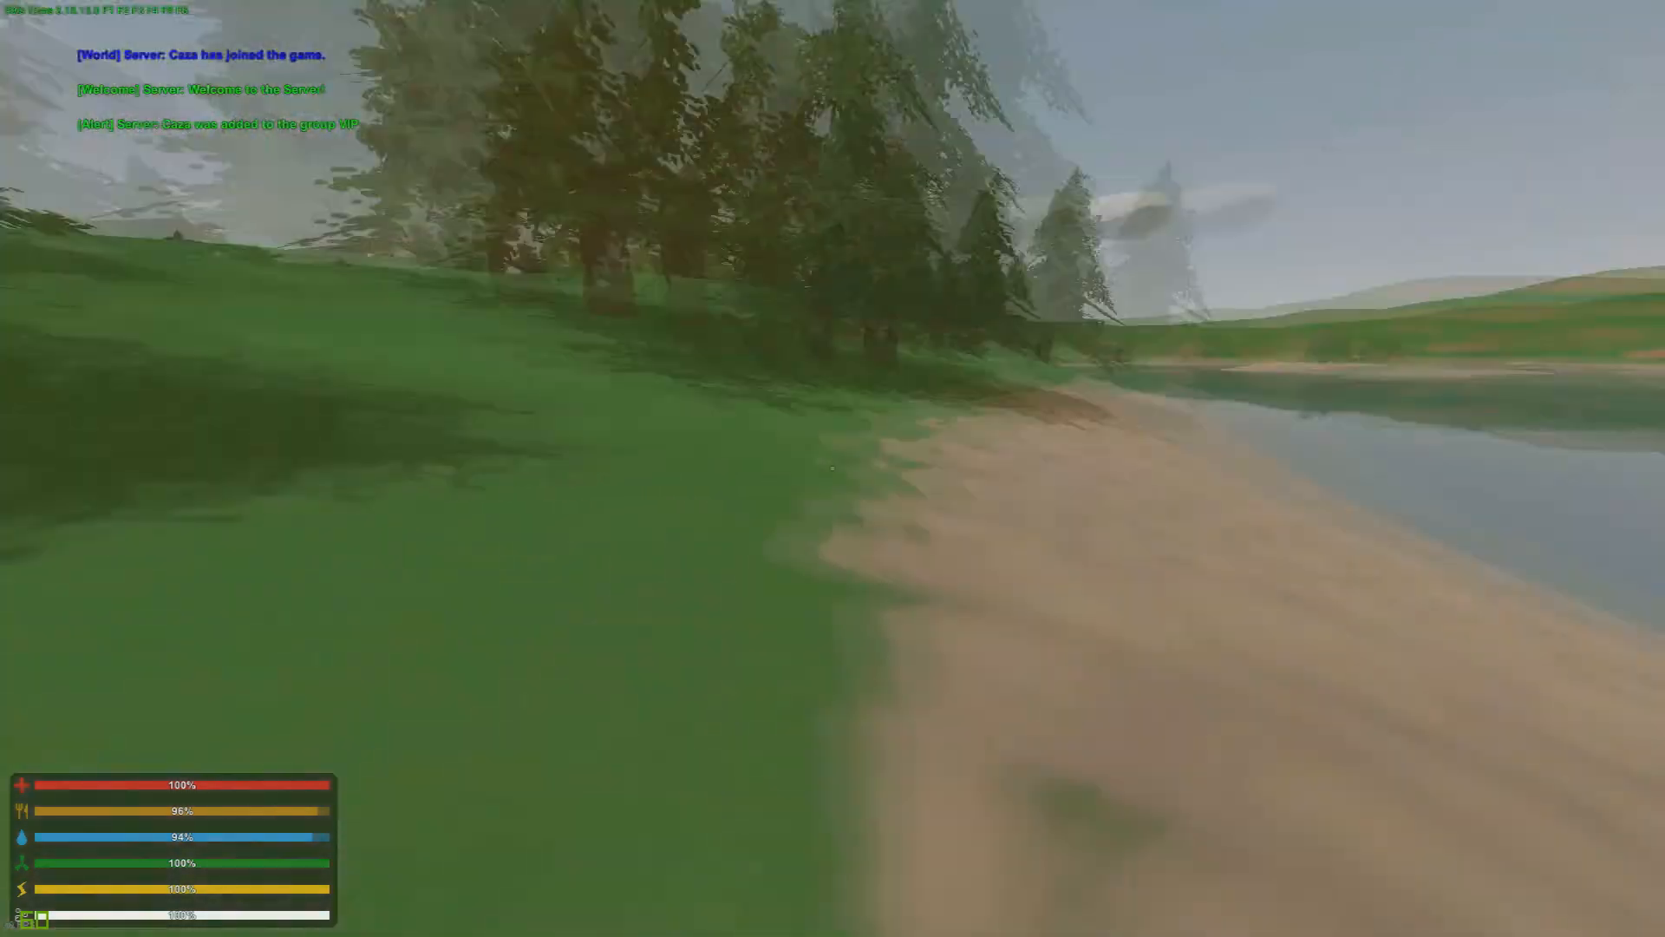
key(space)
key(w)
Step: Add the own player account to the admin group with the /p add chat command
key(j)
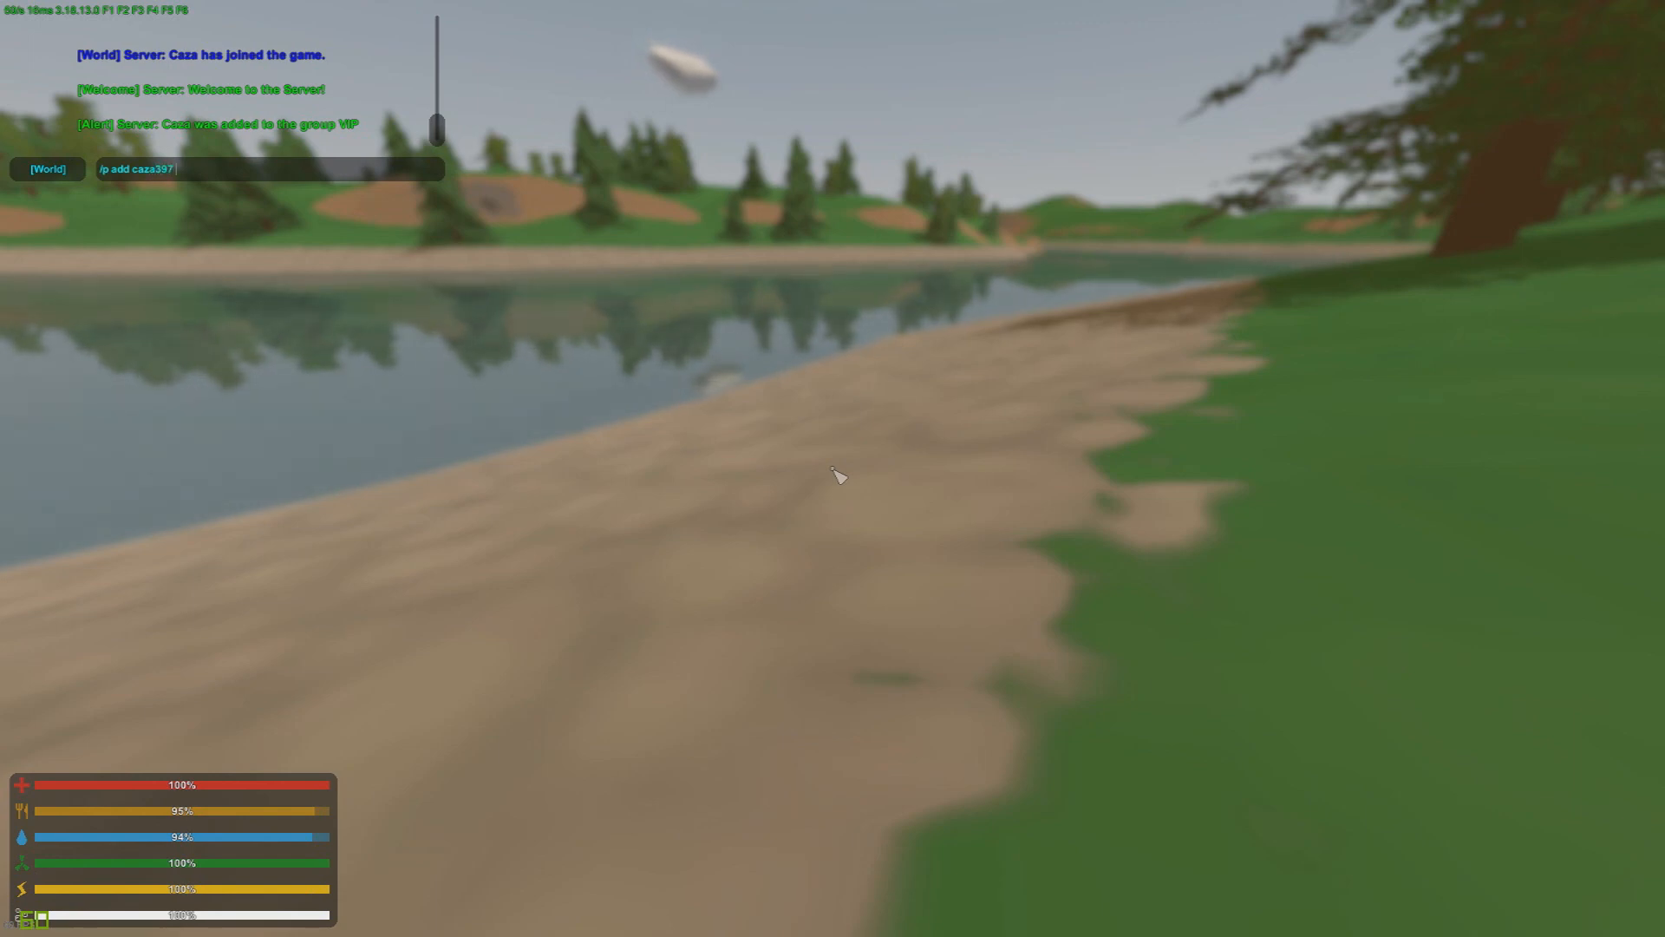
text(in)
key(Return)
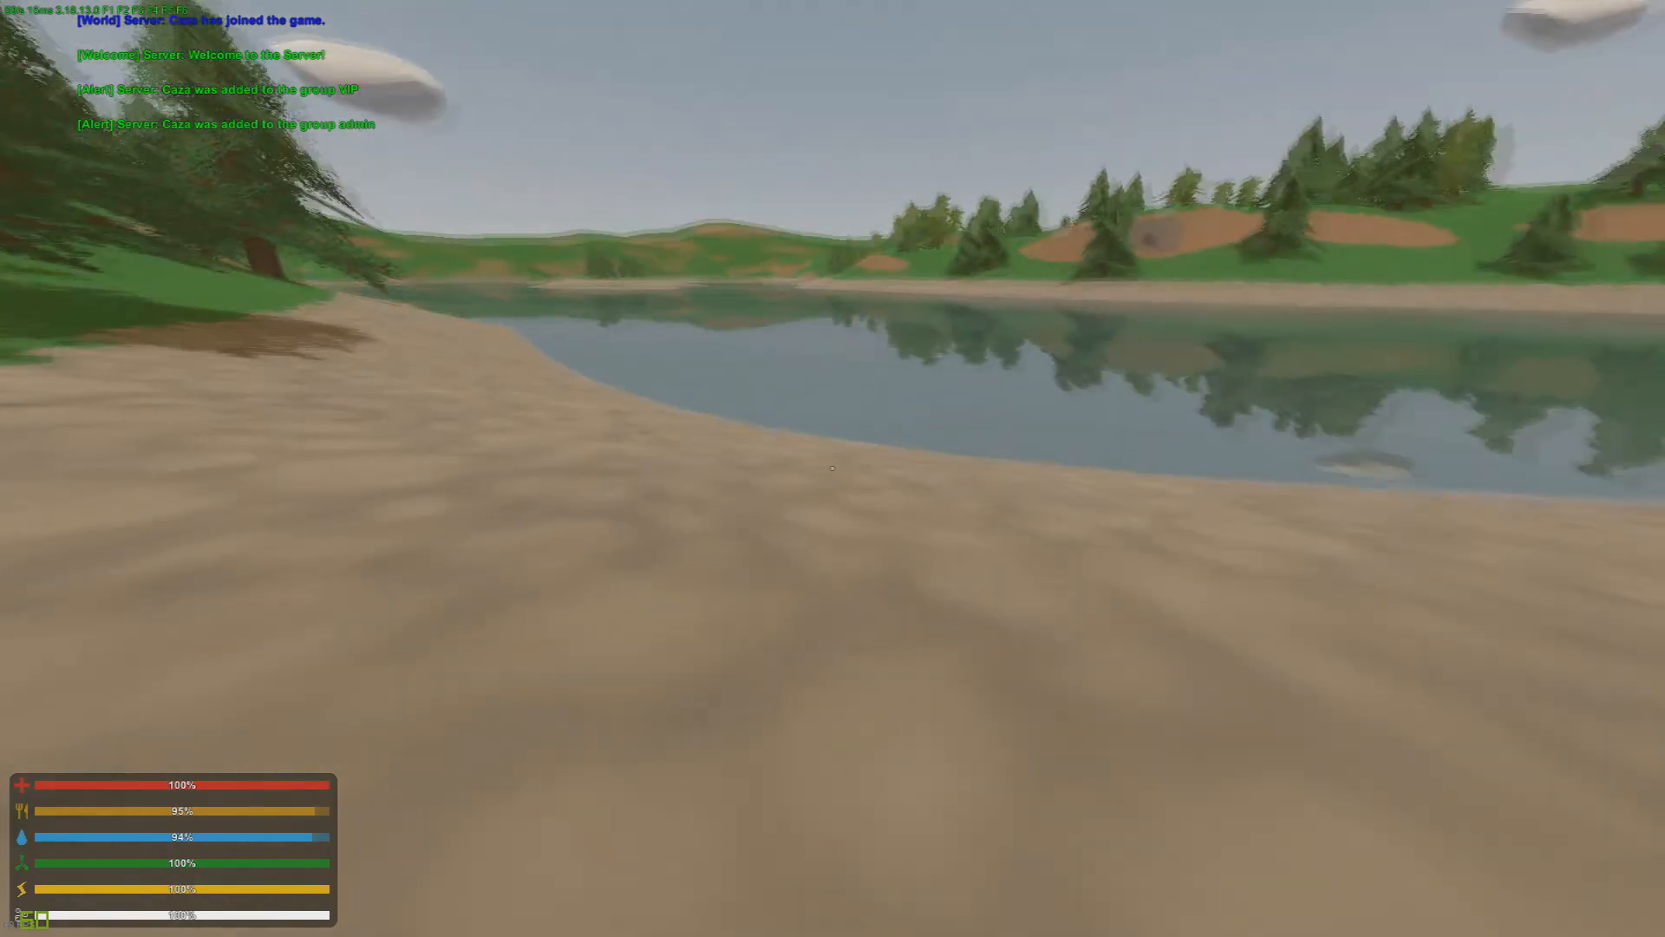
Step: Test the teleport request permission as a member of the VIP and admin groups by running /tpa in the chat
key(j)
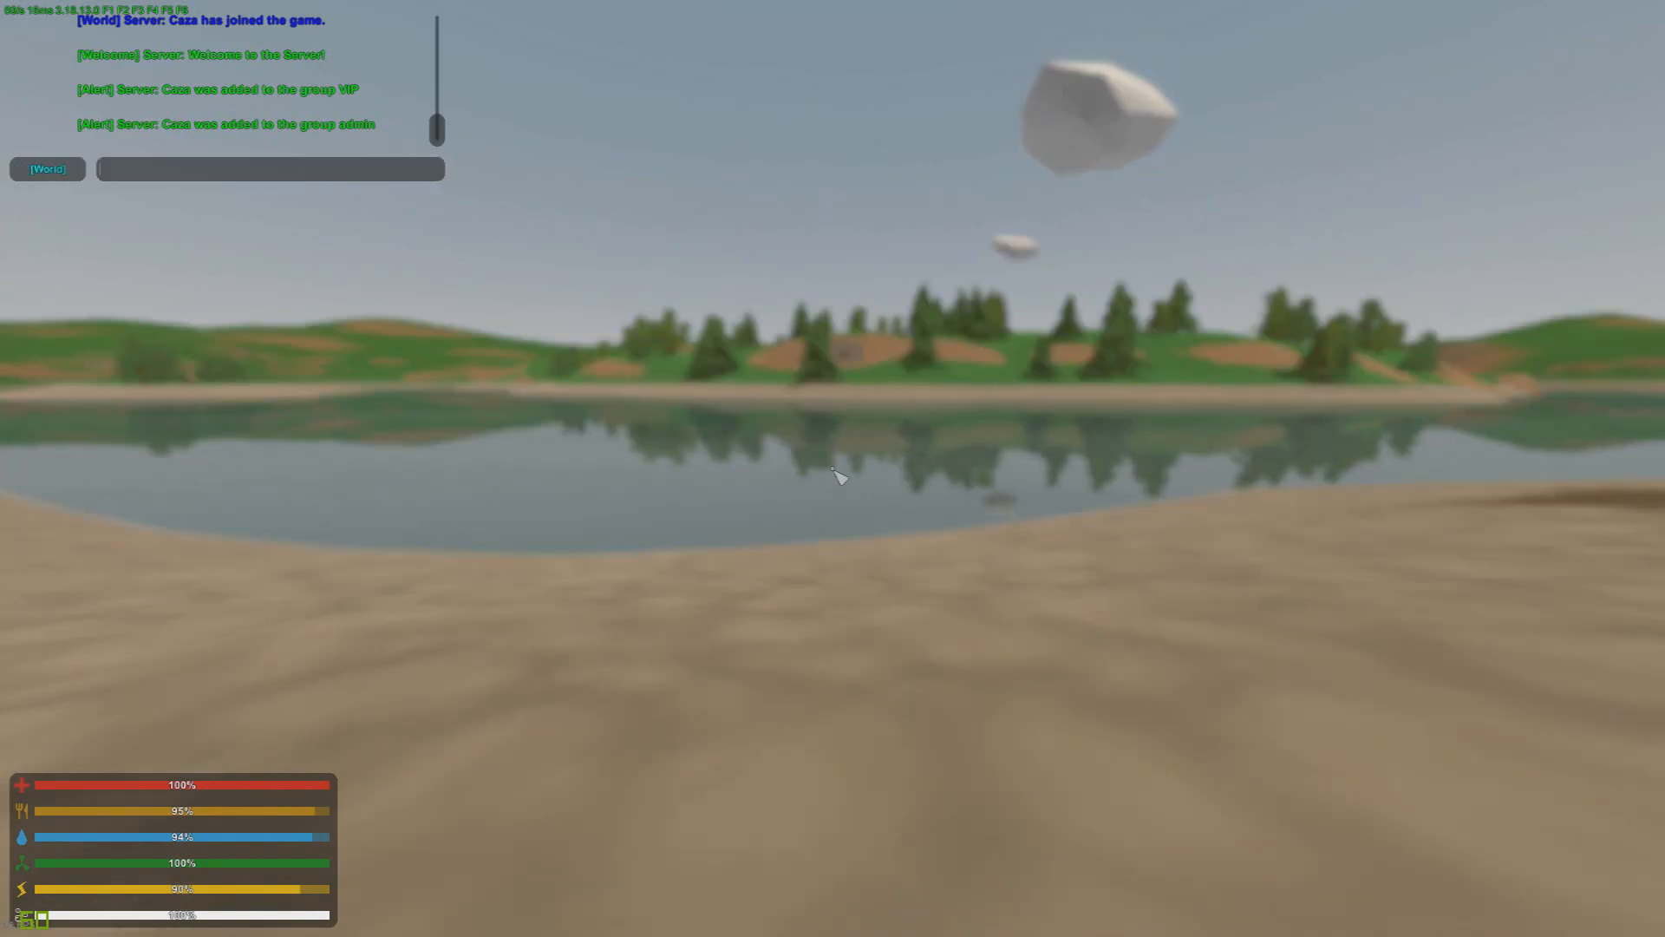
text(/tp)
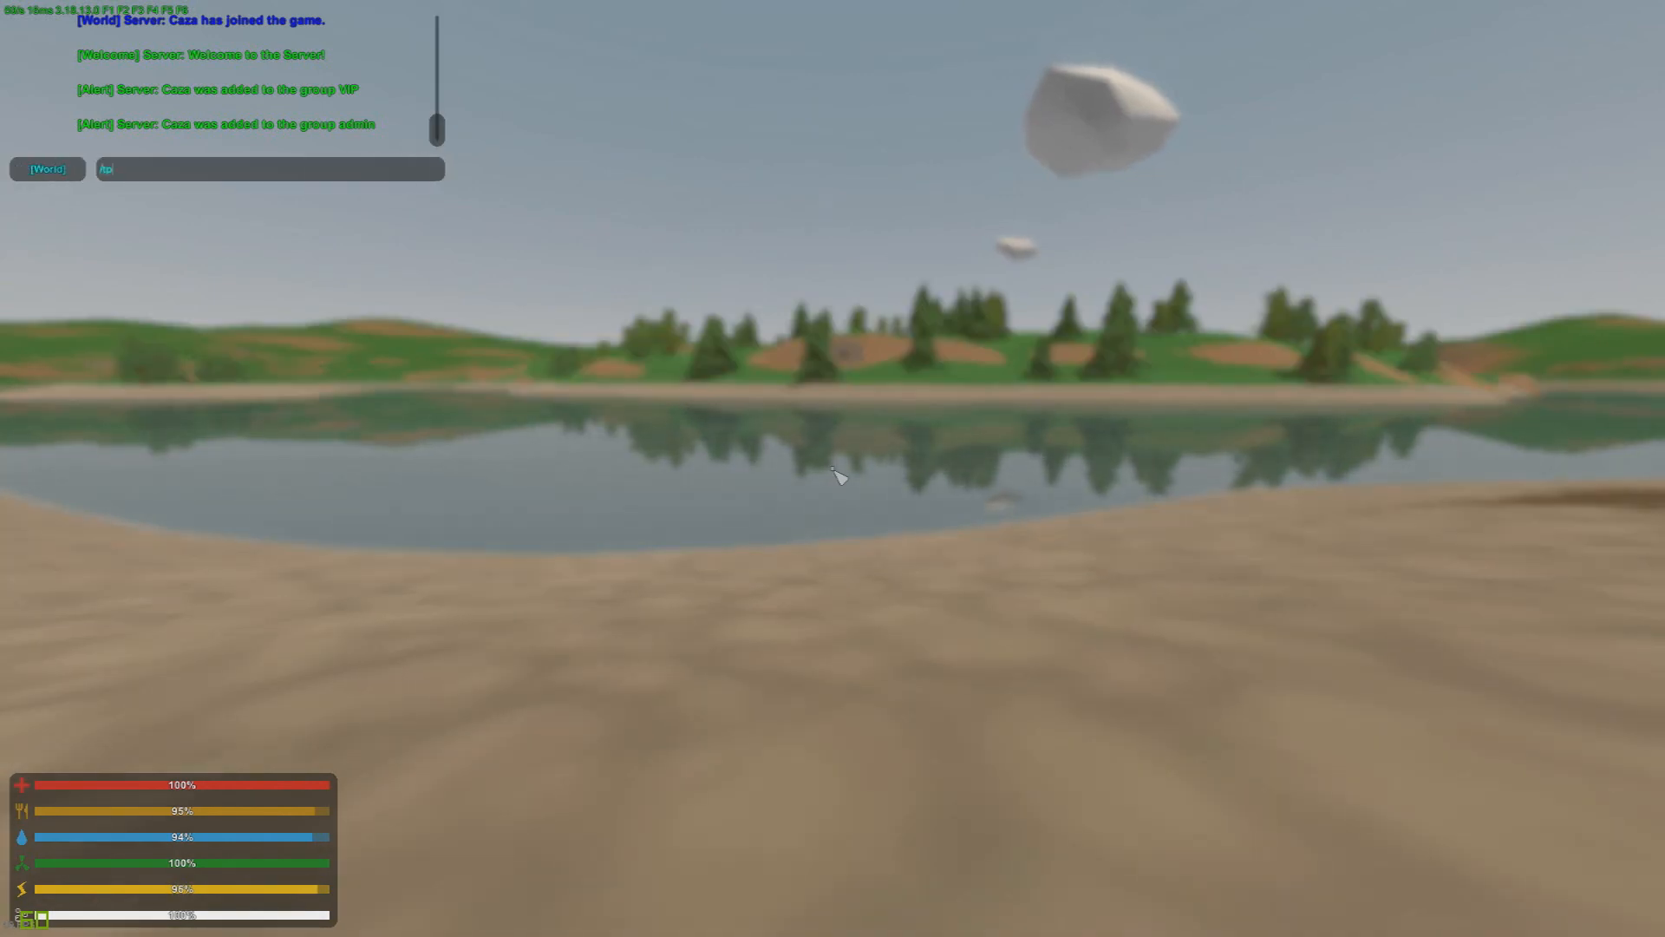
text(a)
key(Return)
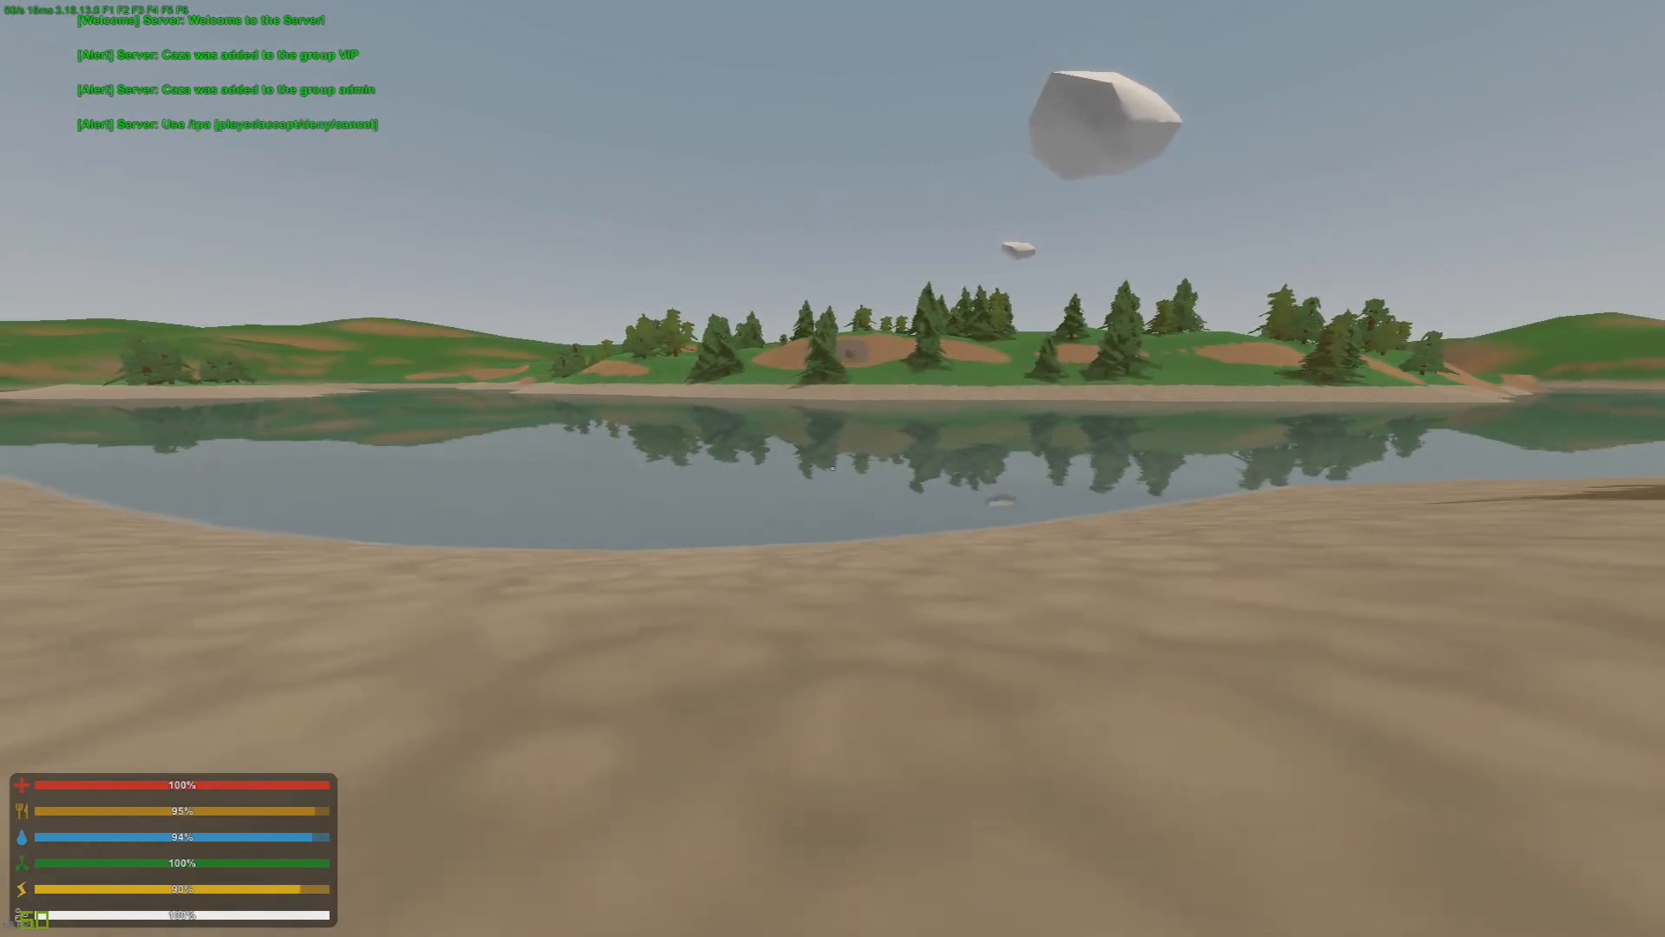
Step: Run the character along the main road into town, switching to third-person view, past the pizza and gun shops to the crosswalk near the grocery store
key(shift+w)
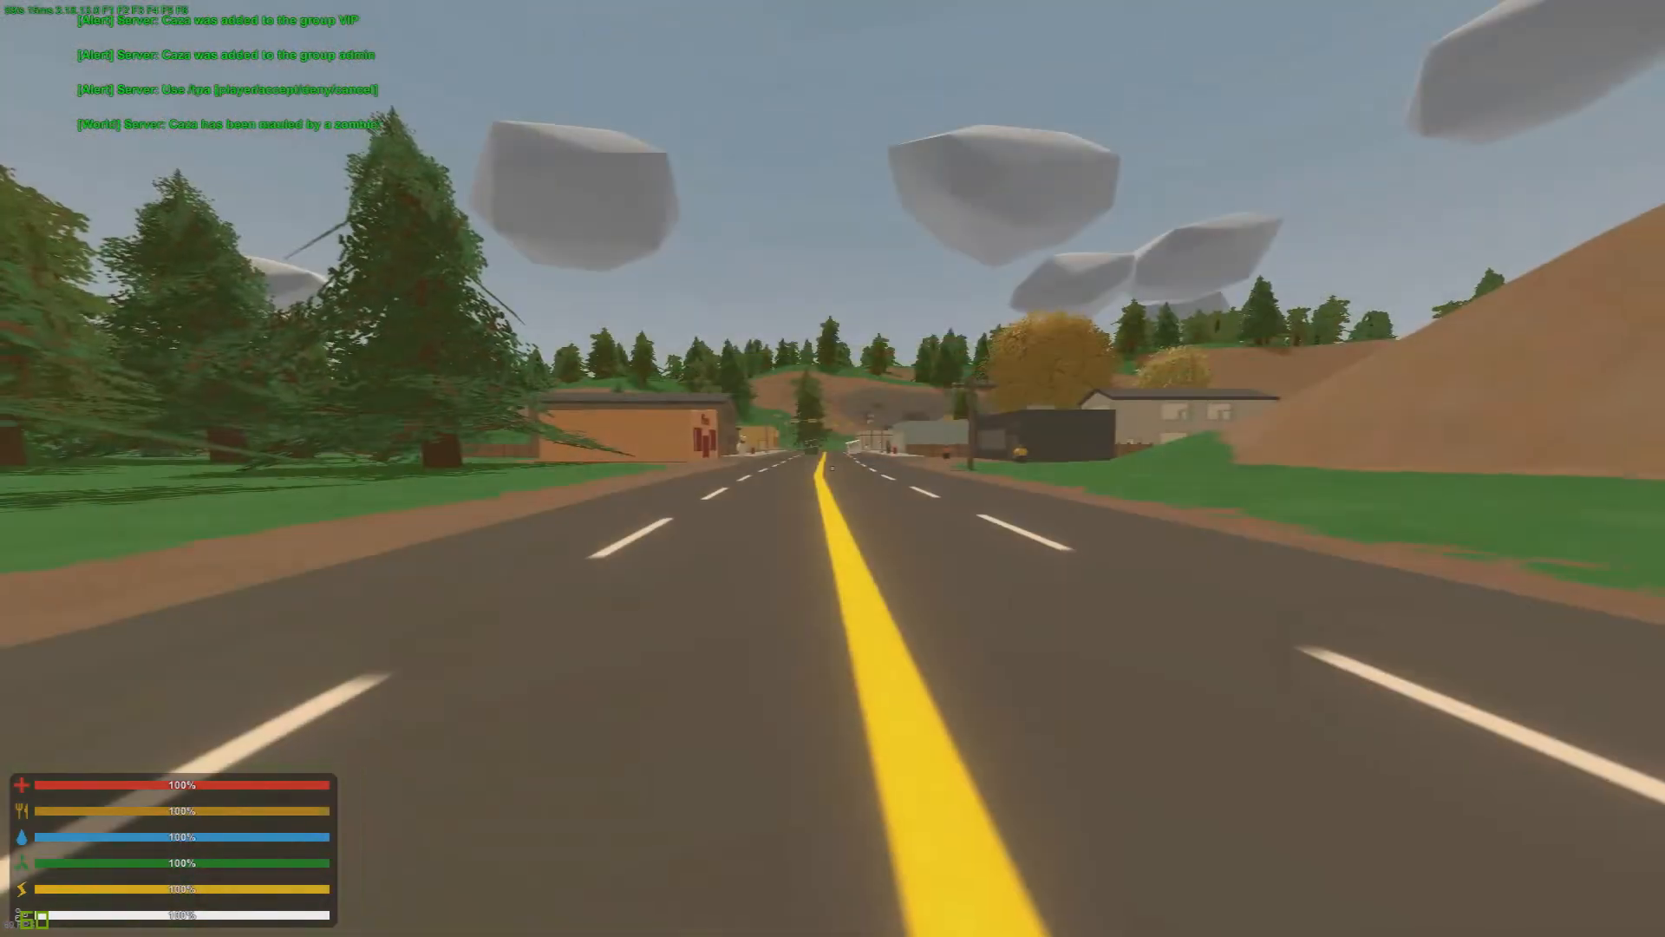
key(w)
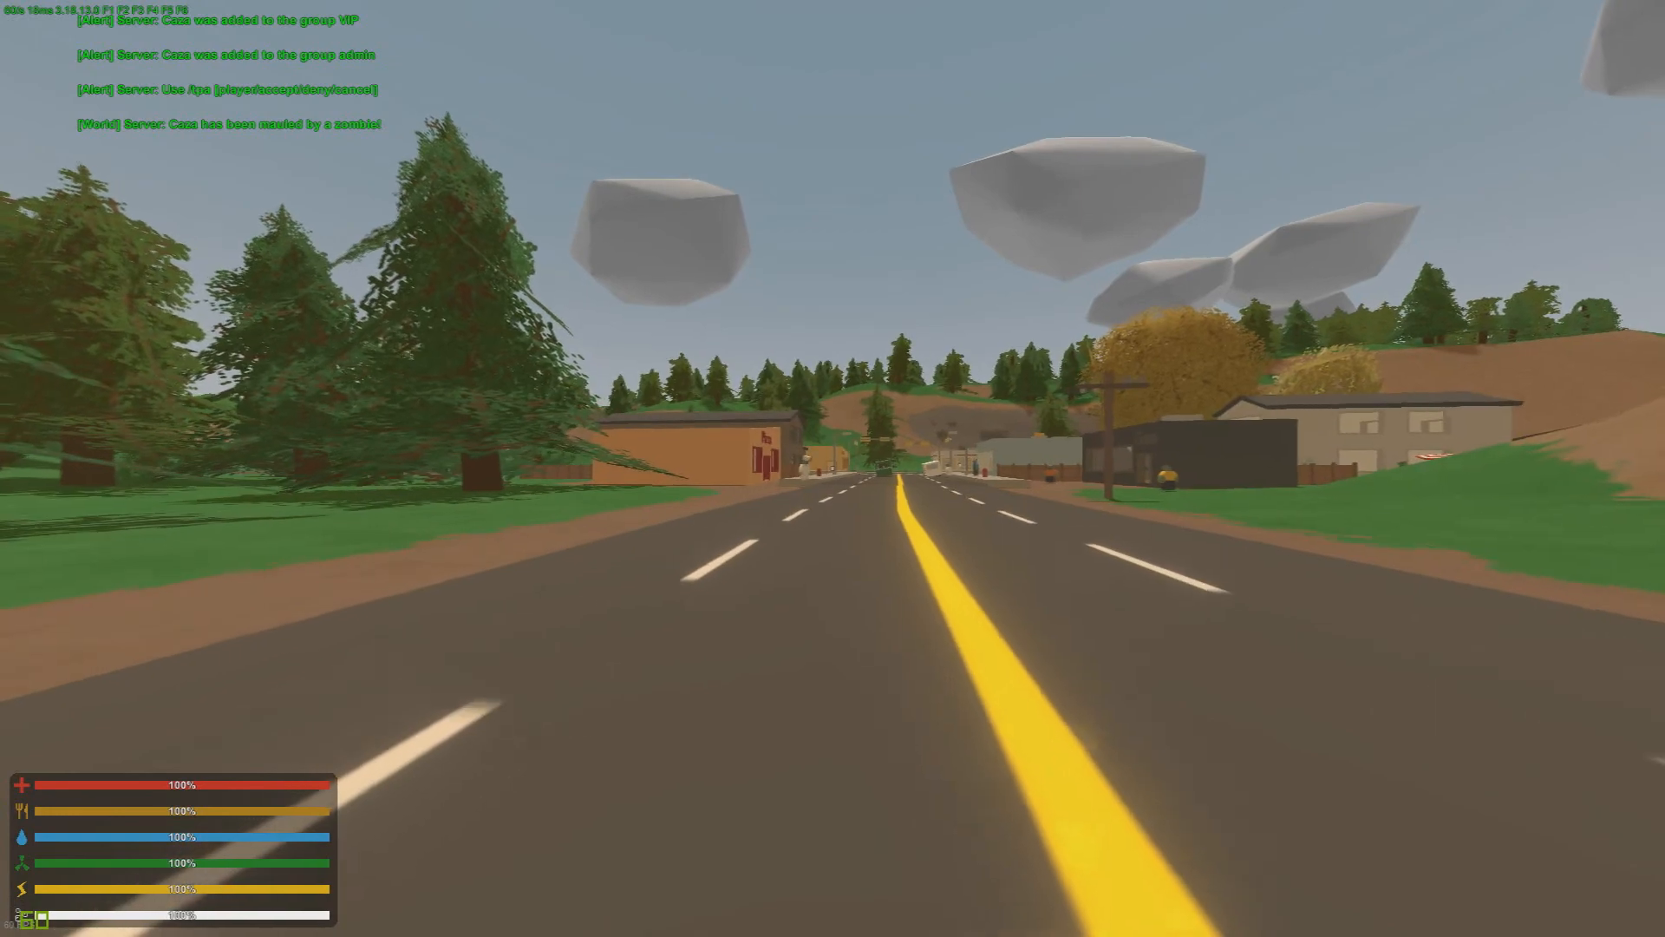
key(w)
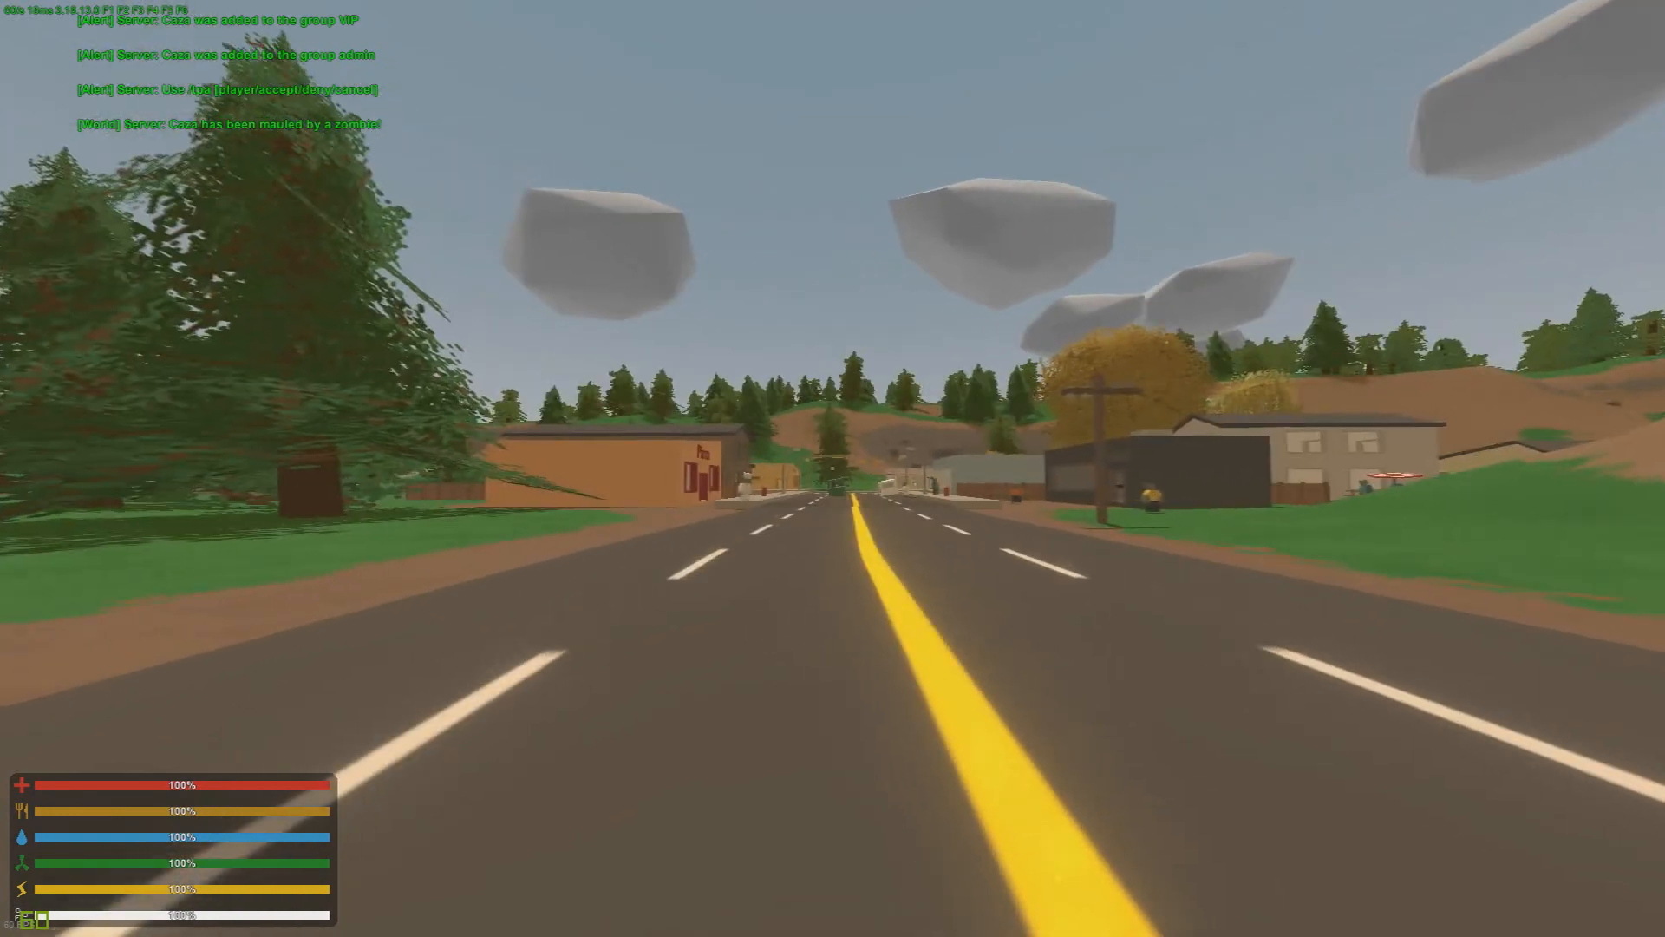
key(shift+w)
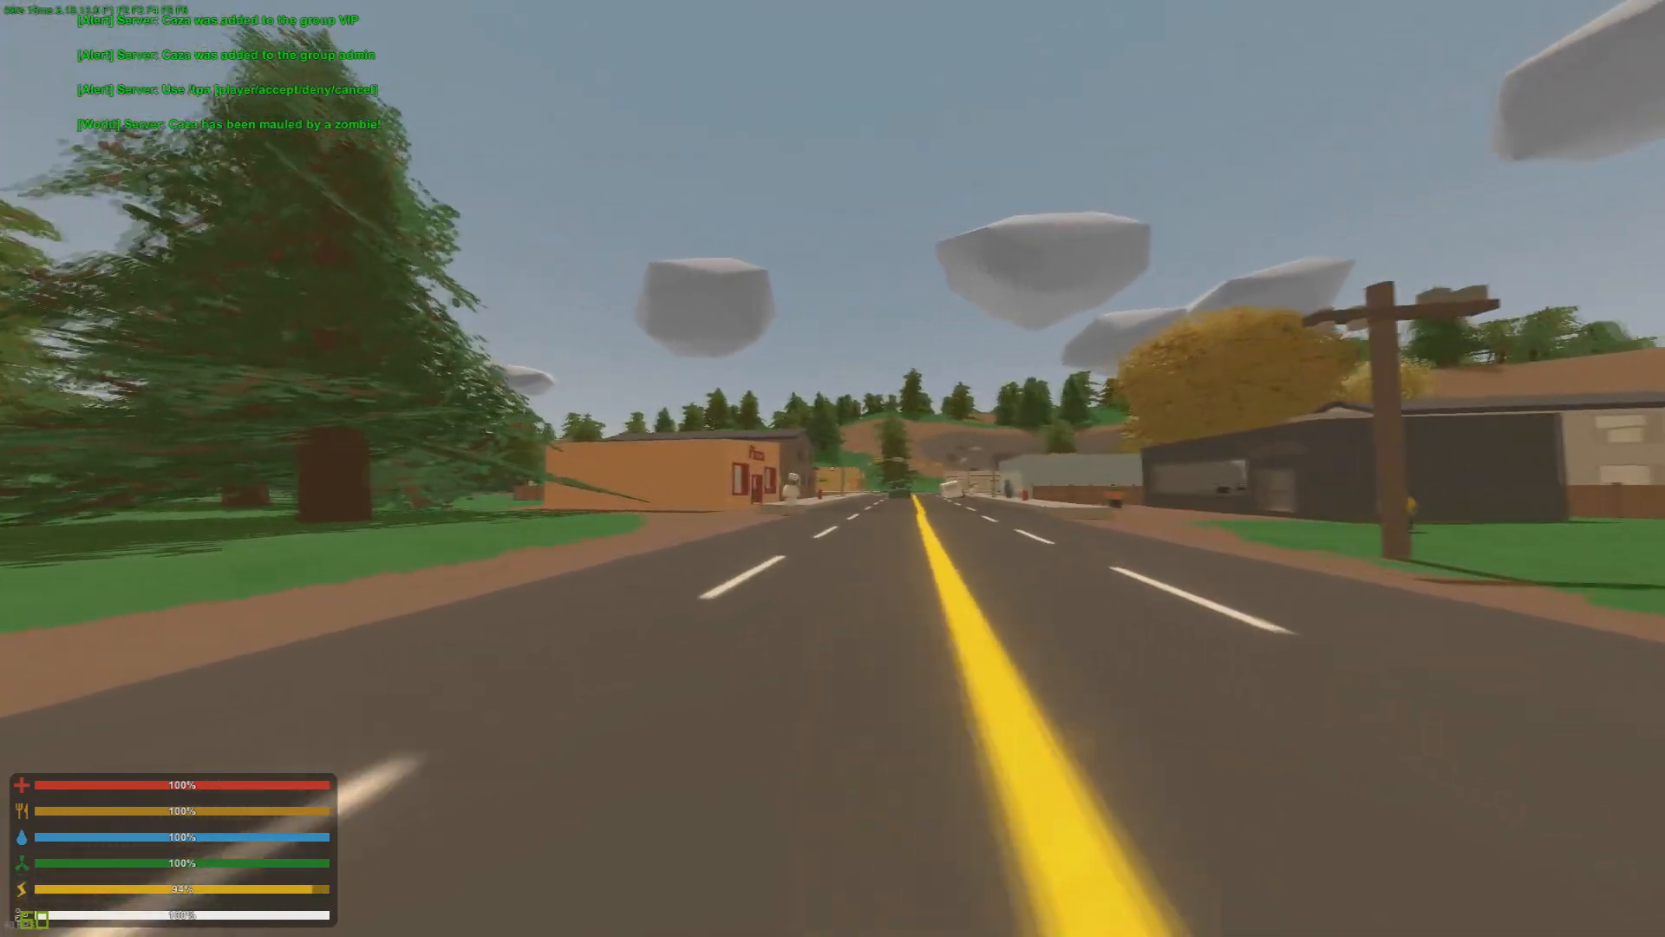
key(shift+w)
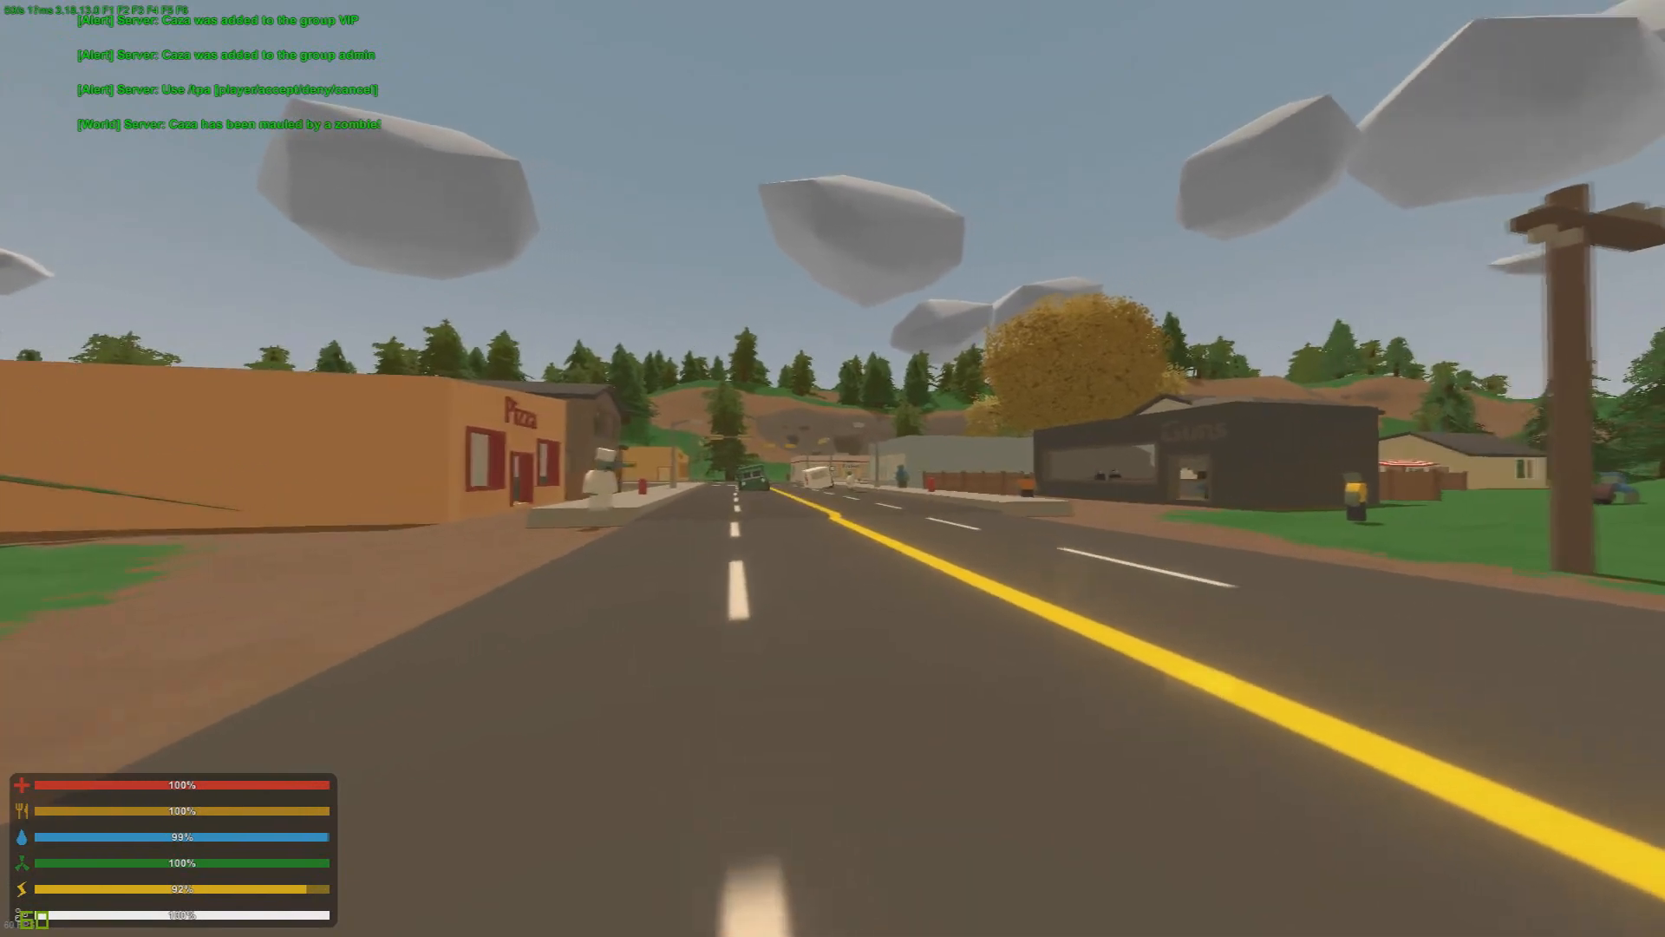
key(w)
key(h)
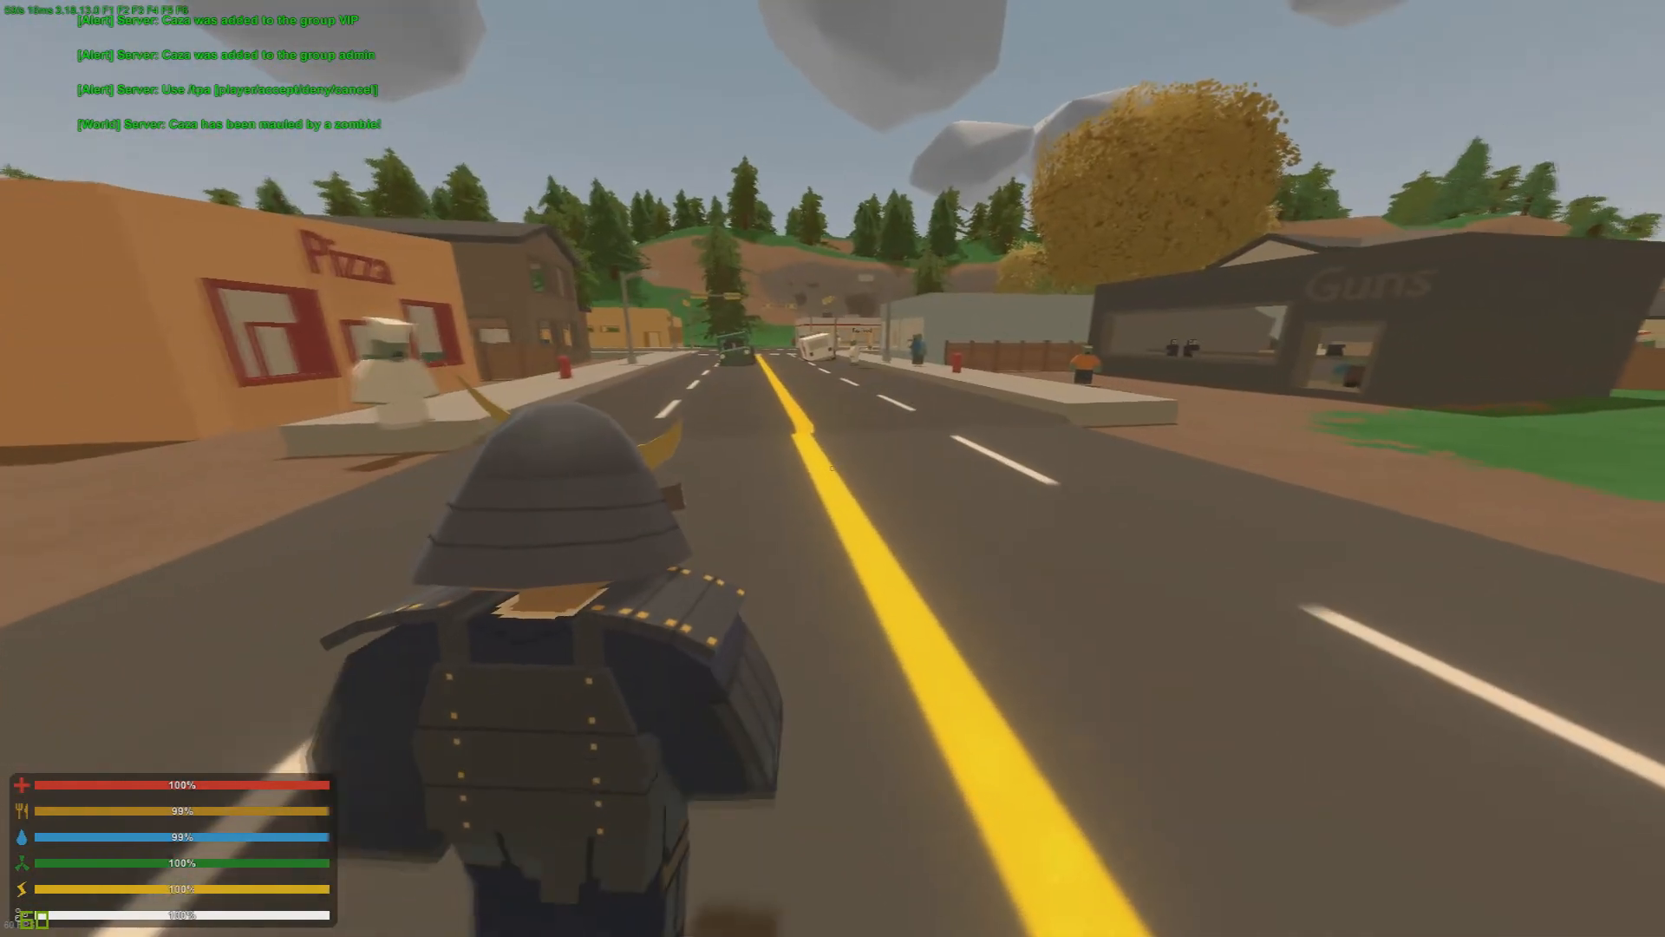
key(shift+w)
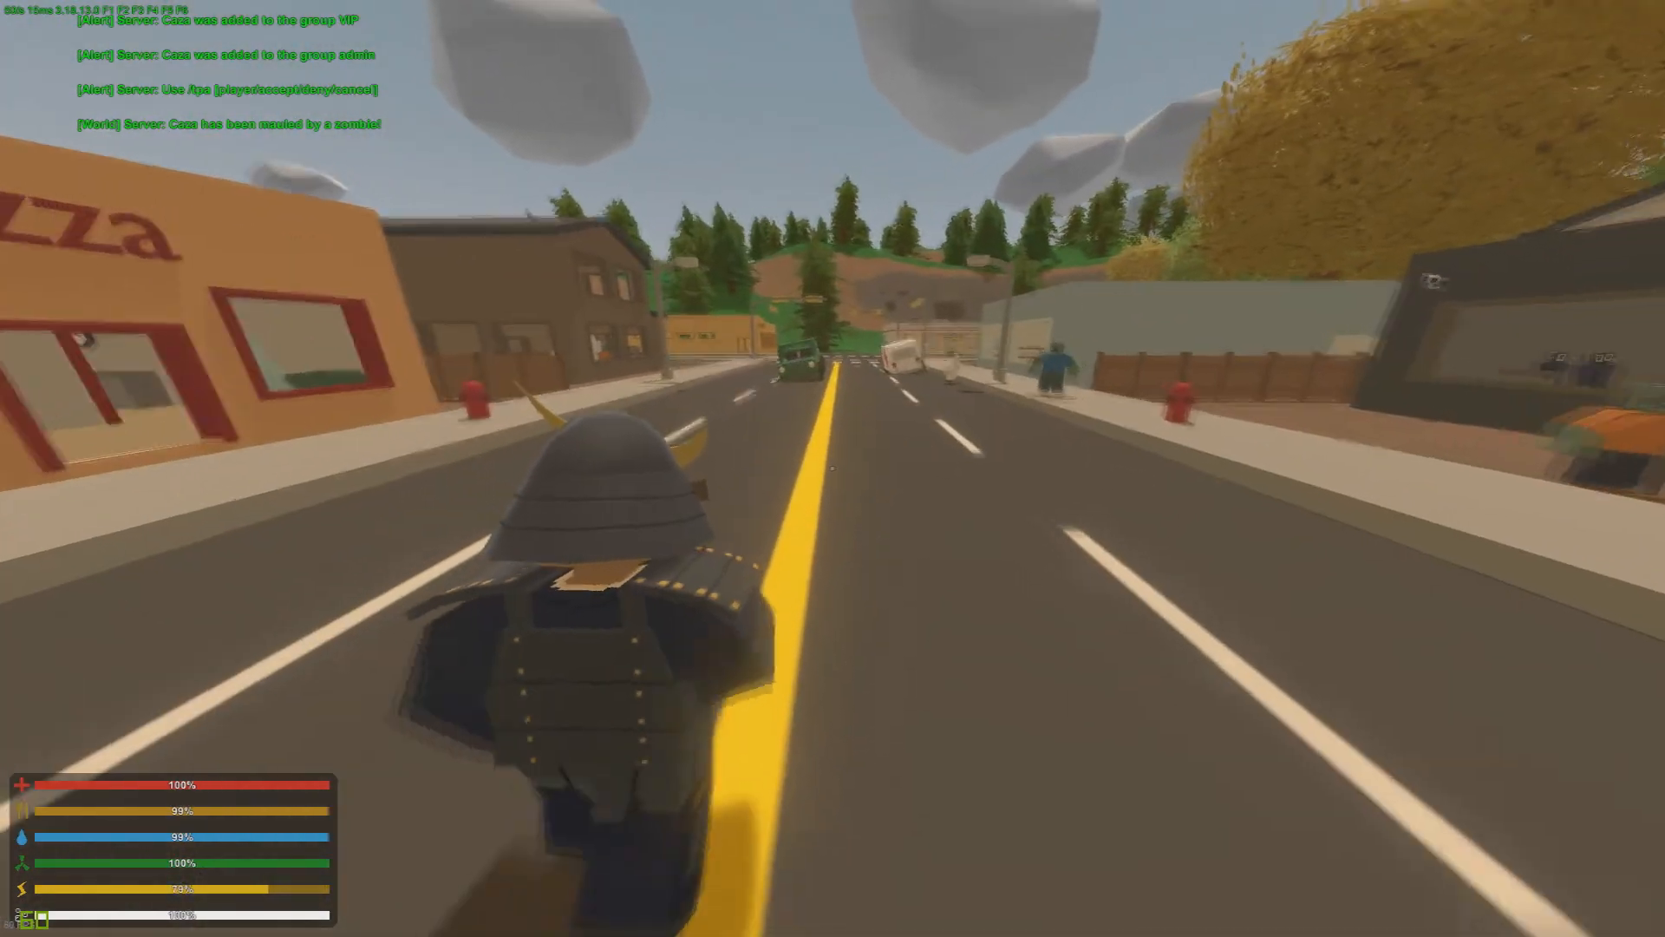
key(shift+w)
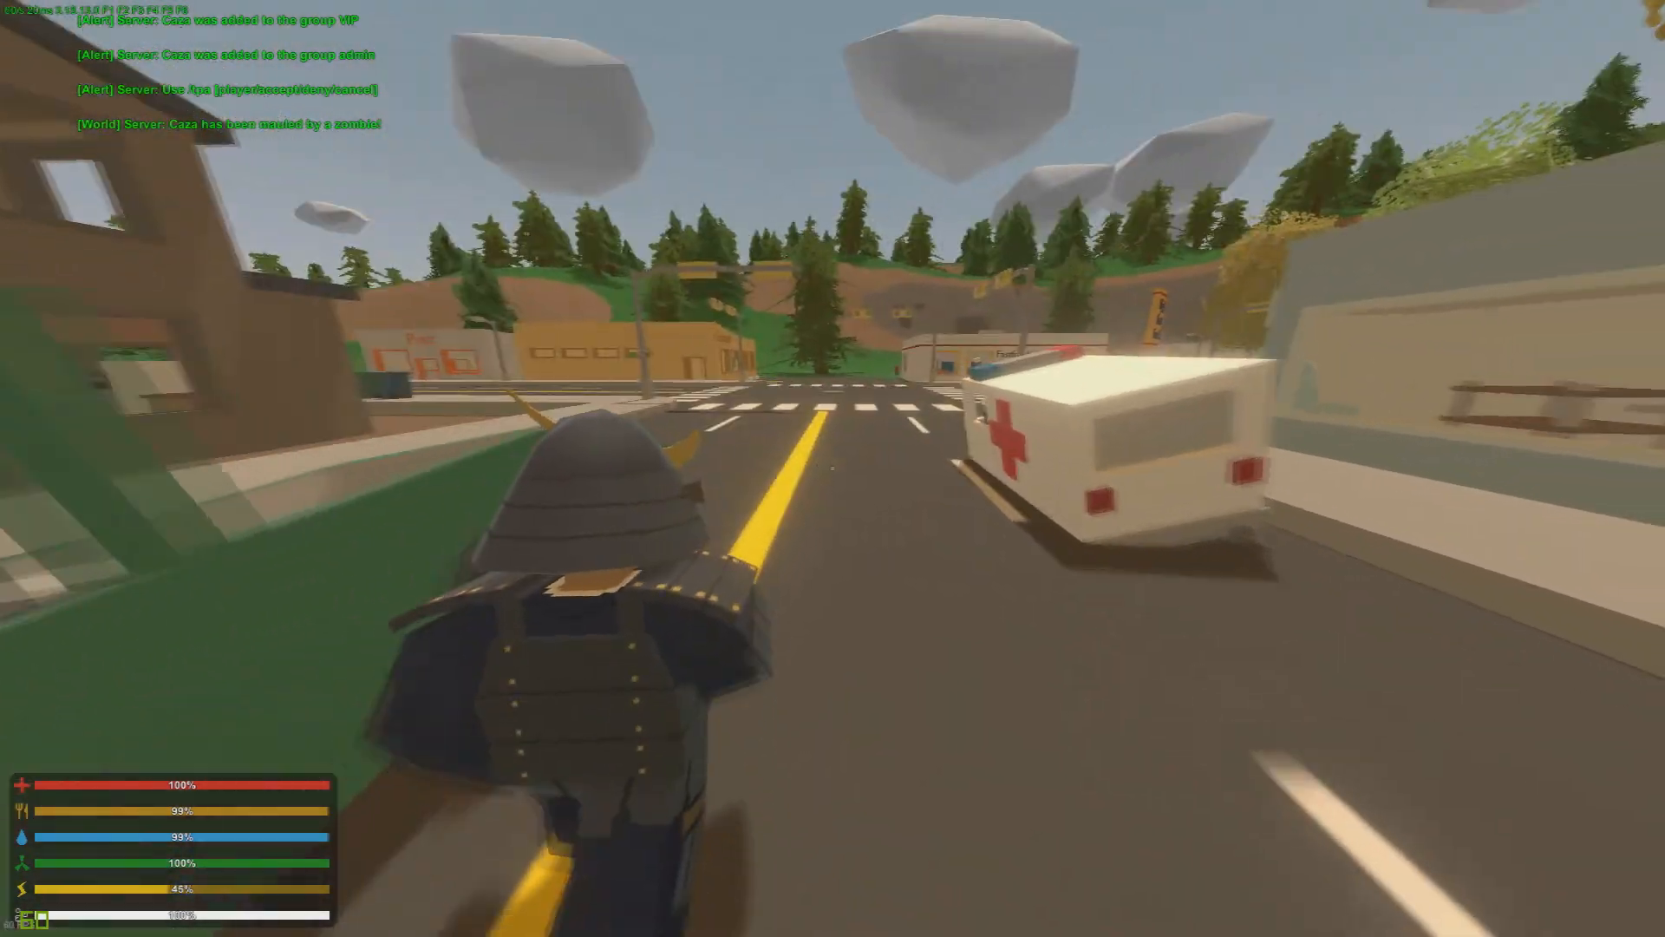
key(shift+w)
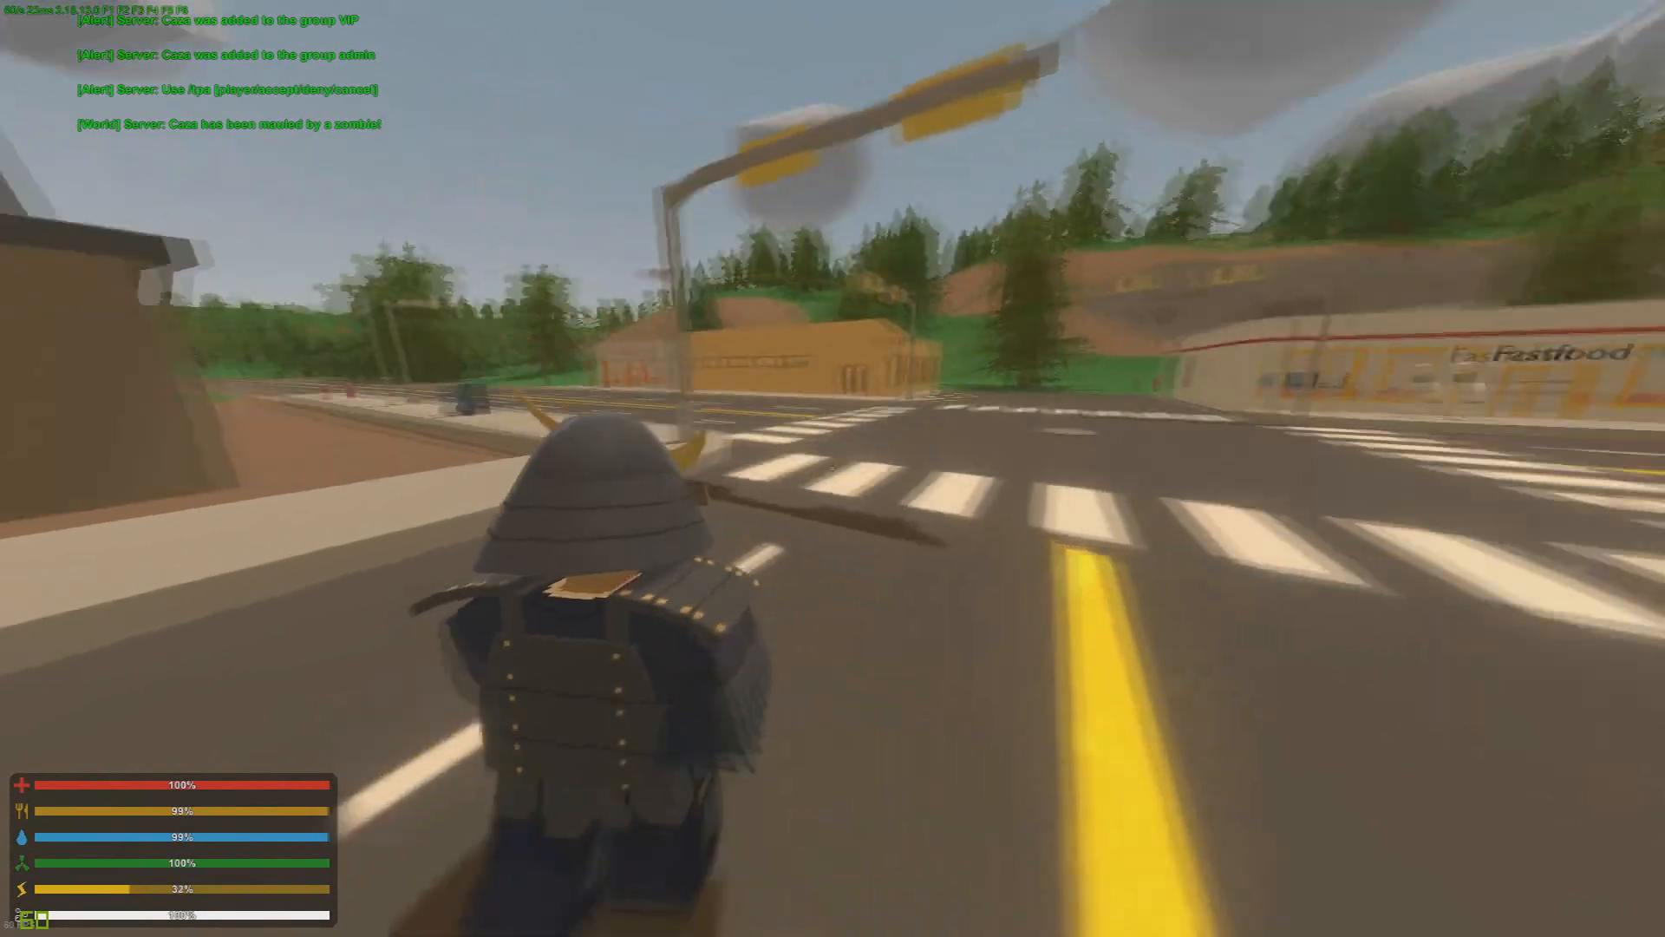
key(shift+w)
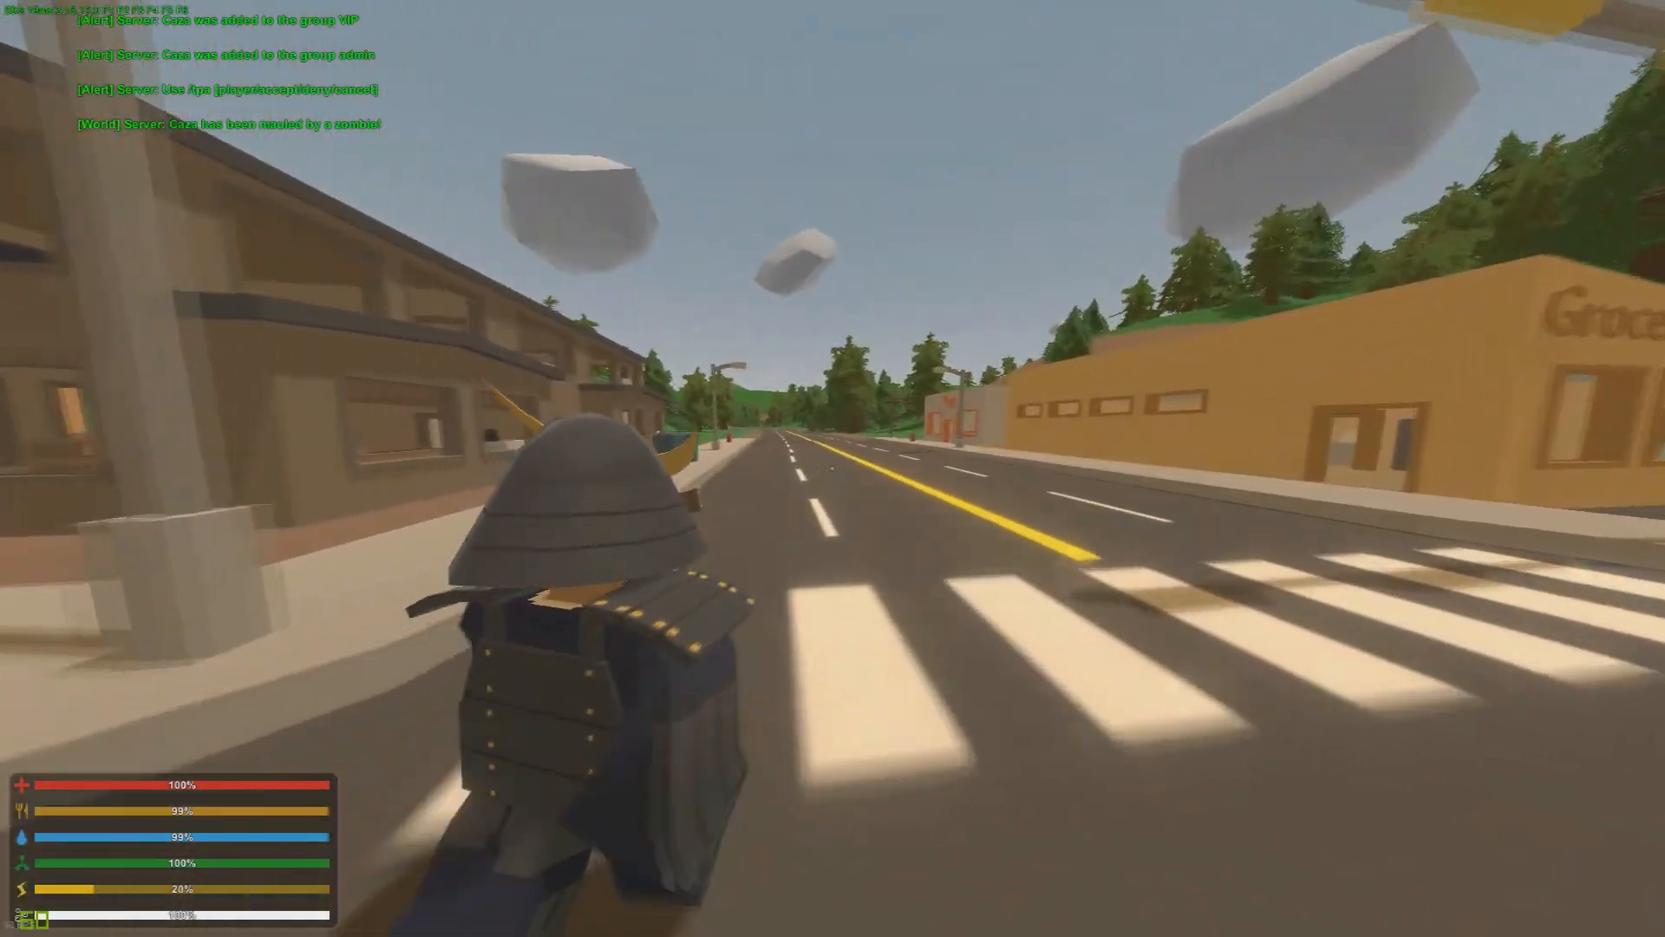